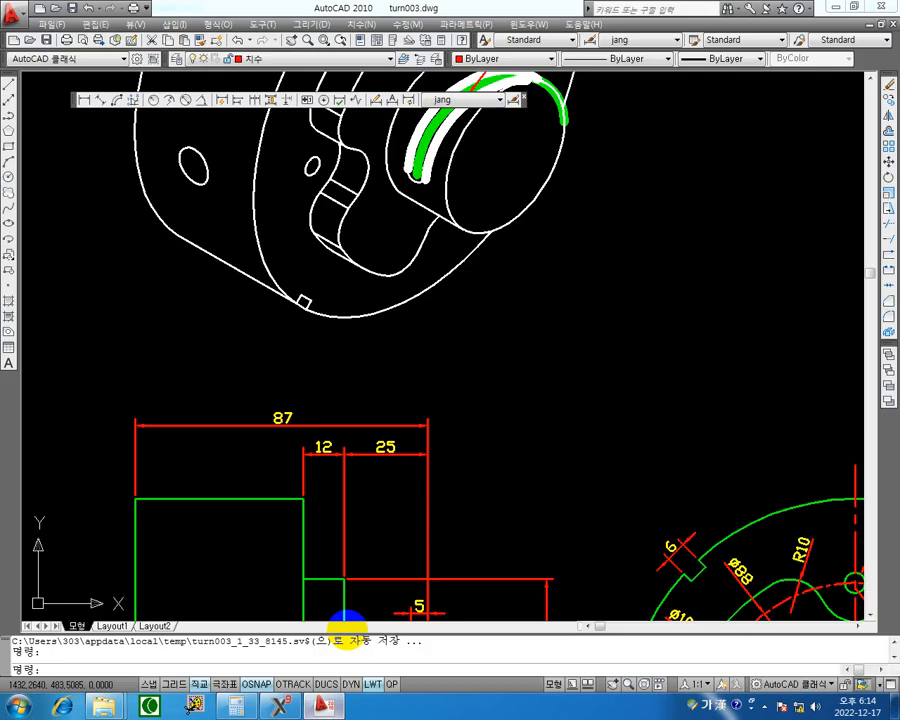
# Examine the side holes on the isometric view and their hole callout in the side view.
pyautogui.scroll(3, 430, 382)
pyautogui.scroll(-3, 430, 382)
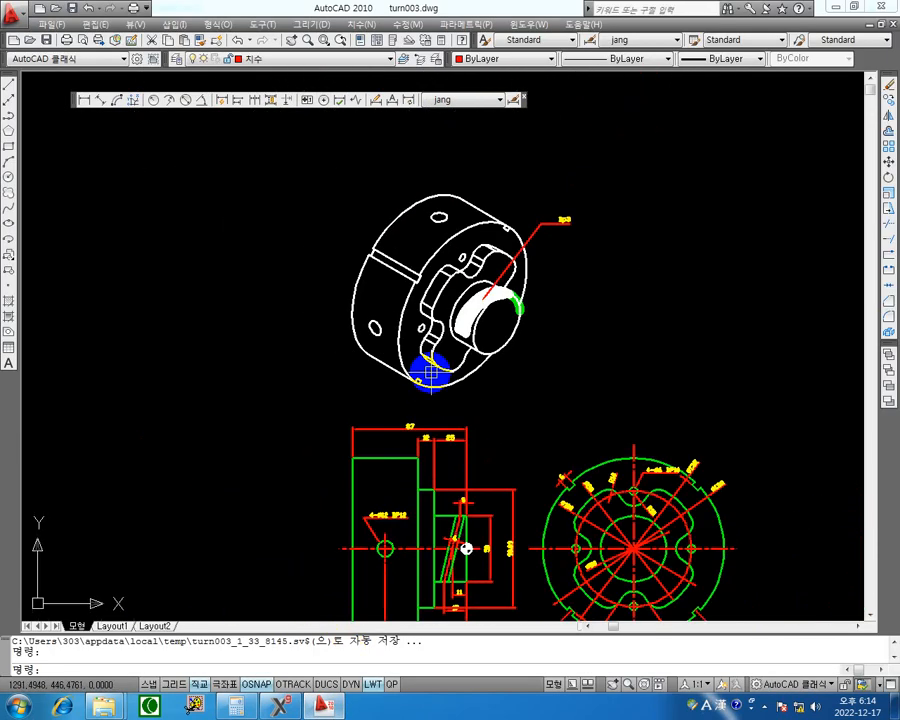
pyautogui.moveTo(388, 388); pyautogui.dragTo(427, 378, button='middle')
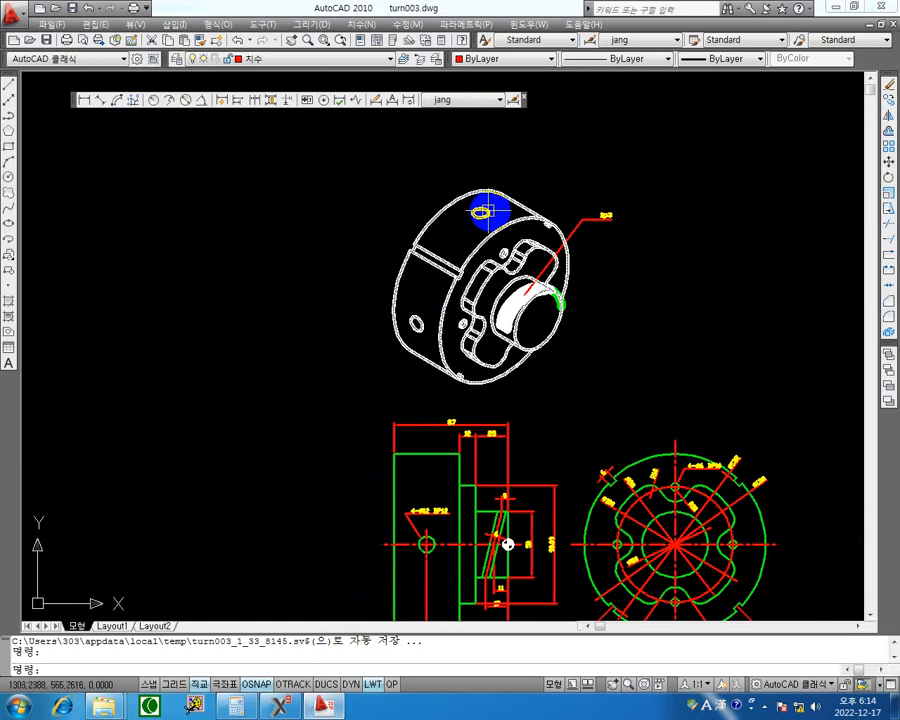
pyautogui.scroll(3, 390, 482)
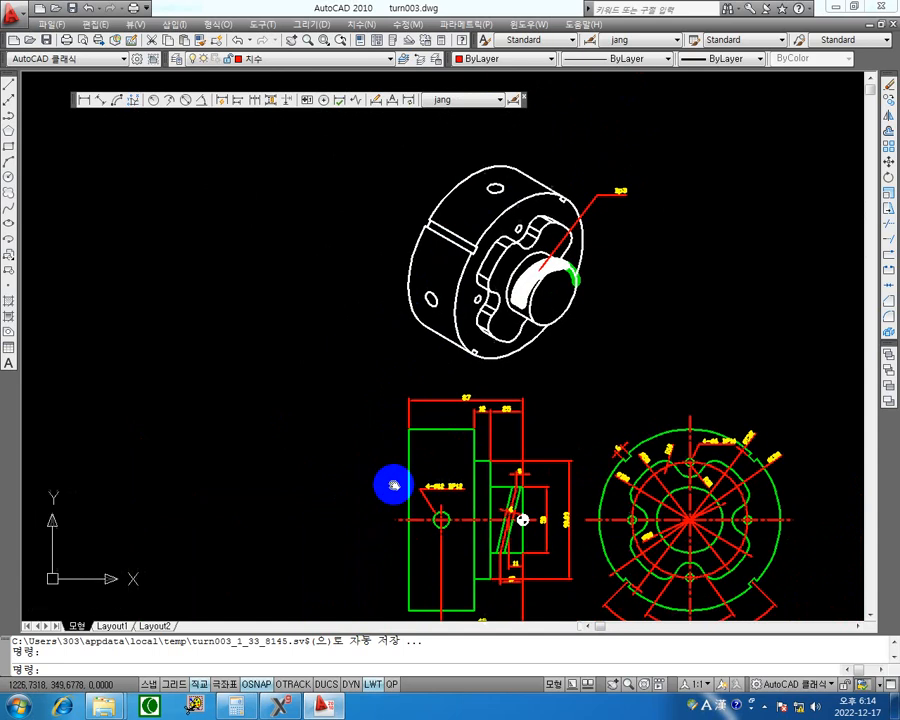
pyautogui.scroll(3, 449, 402)
pyautogui.moveTo(472, 424); pyautogui.dragTo(376, 315, button='middle')
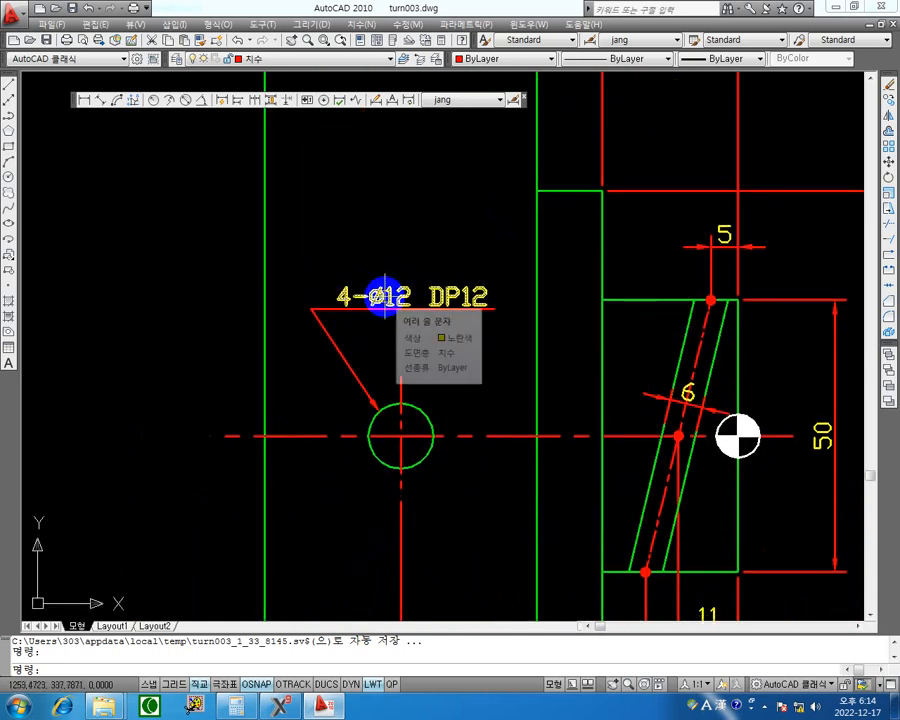
pyautogui.scroll(-6, 490, 290)
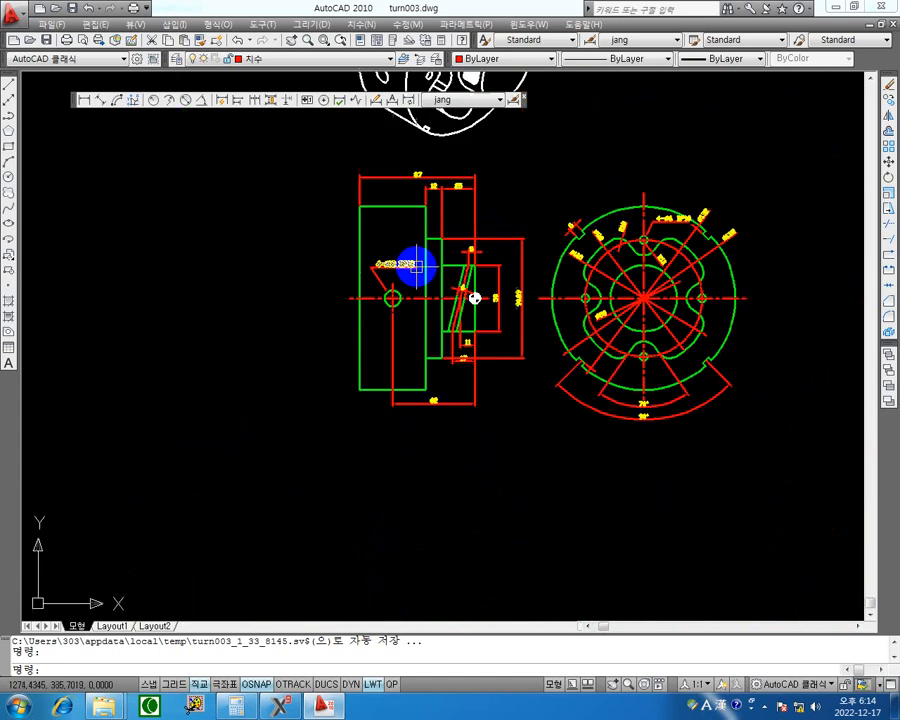
pyautogui.moveTo(475, 298)
pyautogui.mouseDown(button='middle')
pyautogui.moveTo(400, 434)
pyautogui.moveTo(401, 502)
pyautogui.mouseUp(button='middle')
pyautogui.scroll(8, 388, 262)
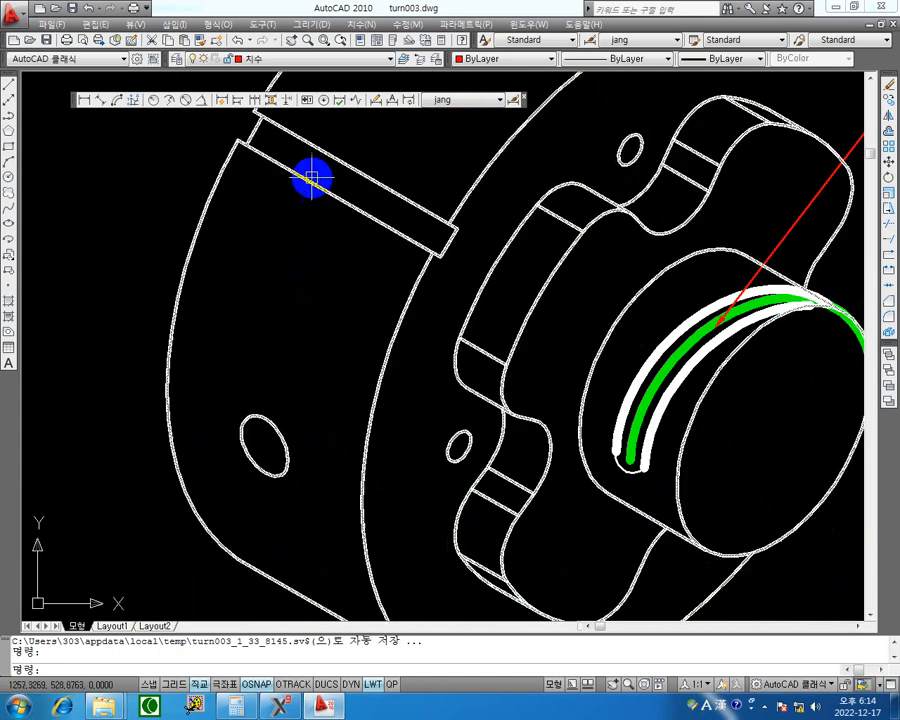
pyautogui.scroll(-7, 581, 276)
pyautogui.scroll(3, 584, 360)
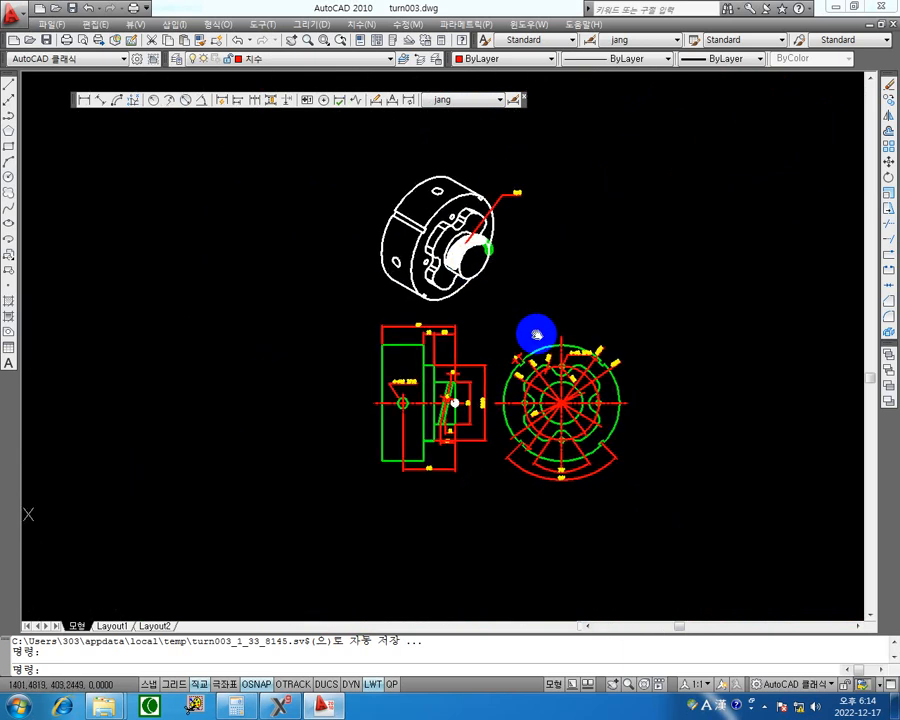
# Examine the rim notches and the notch-bottom and outer diameter dimensions in the front view.
pyautogui.scroll(6, 490, 323)
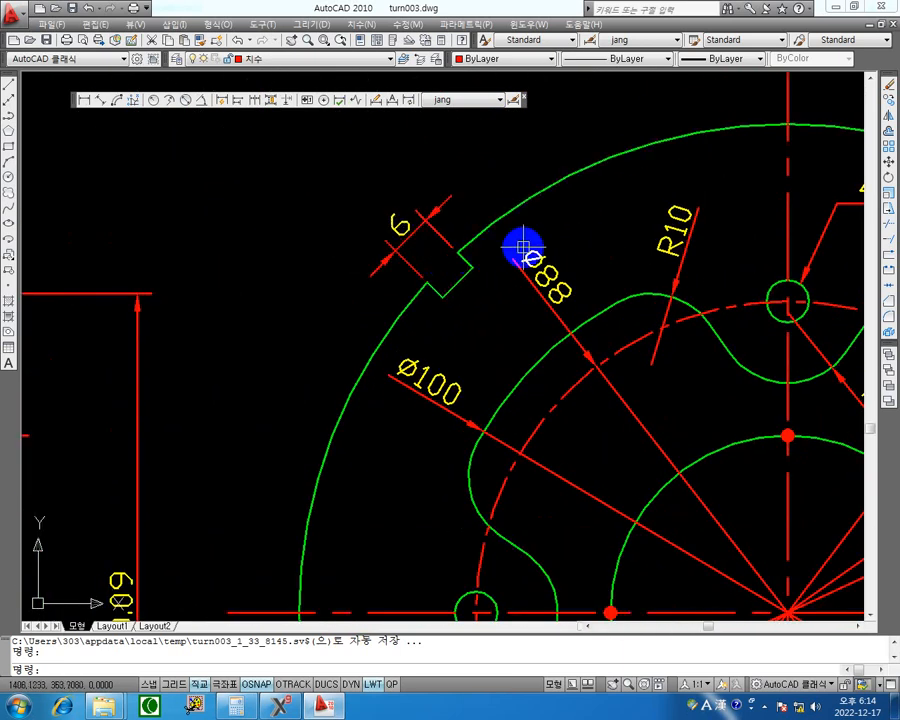
pyautogui.moveTo(509, 229); pyautogui.dragTo(271, 219, button='middle')
pyautogui.scroll(-4, 410, 242)
pyautogui.scroll(3, 592, 254)
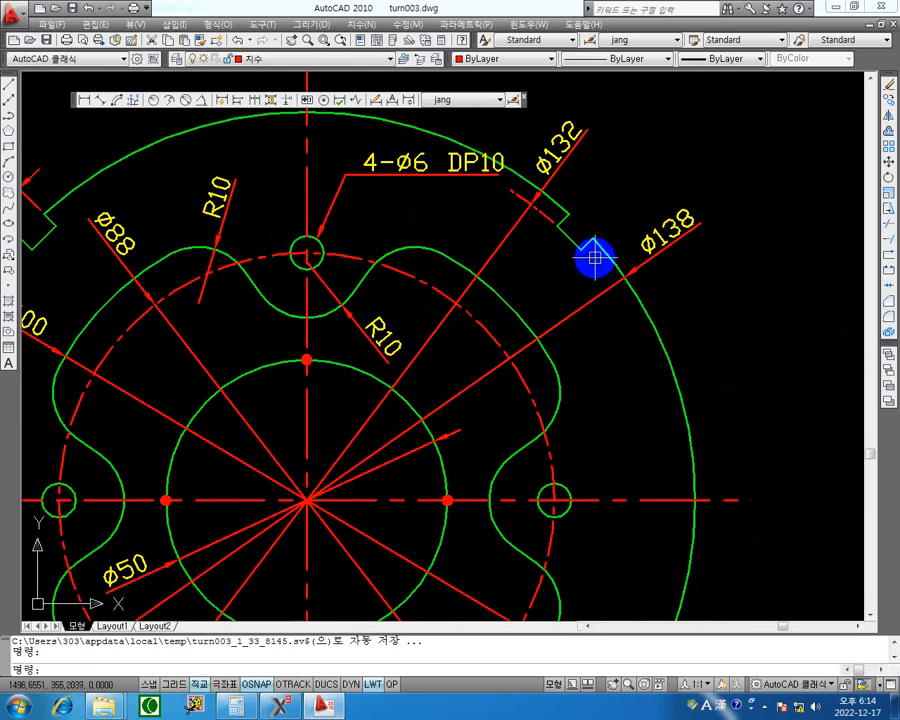
pyautogui.scroll(2, 603, 268)
pyautogui.moveTo(603, 268)
pyautogui.mouseDown(button='middle')
pyautogui.moveTo(528, 378)
pyautogui.moveTo(488, 372)
pyautogui.mouseUp(button='middle')
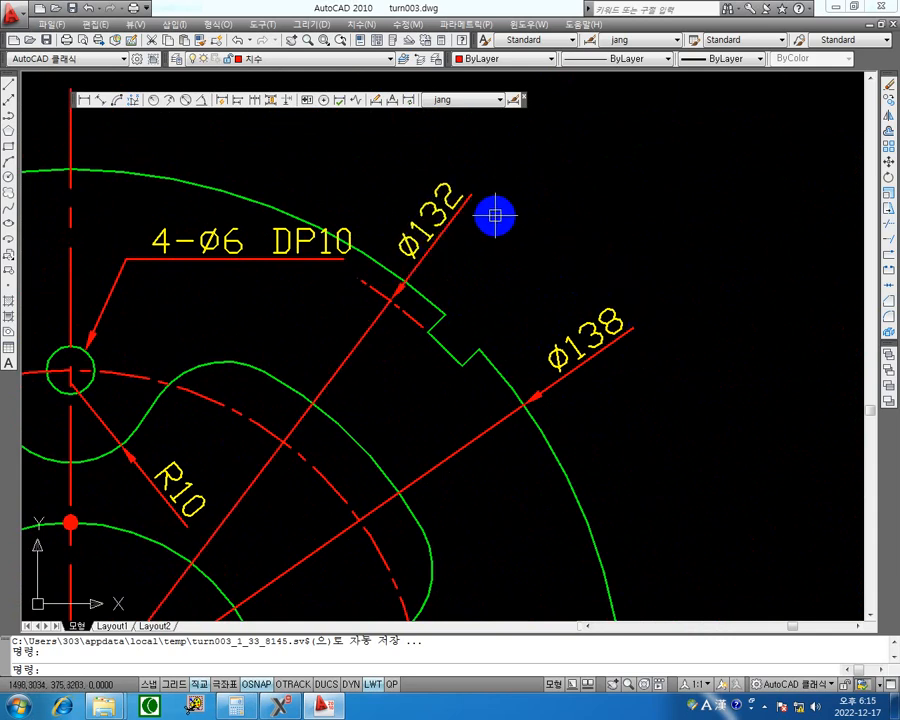
pyautogui.moveTo(472, 205)
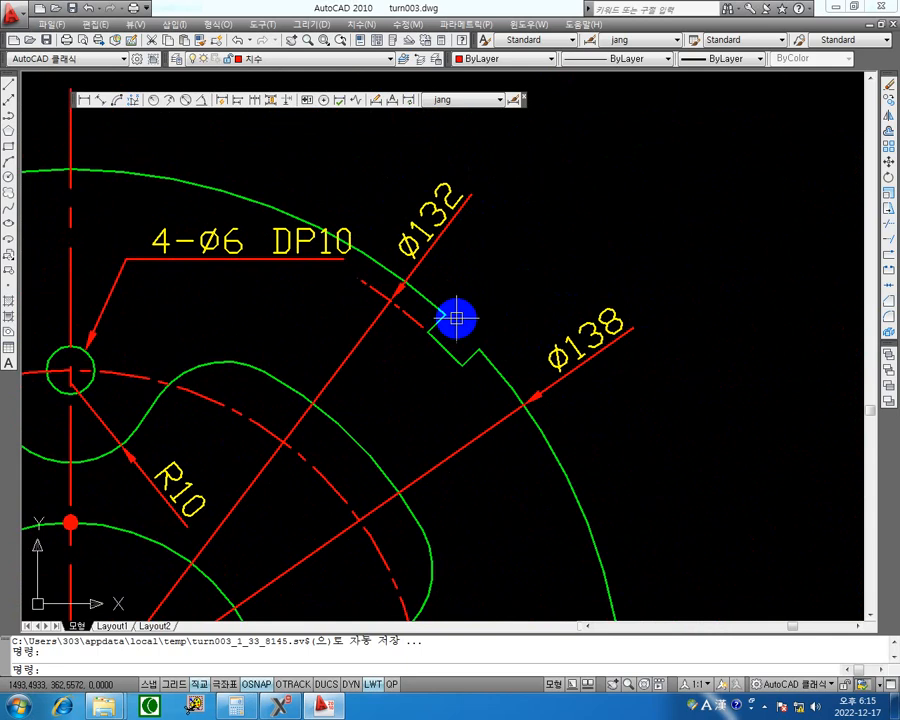
pyautogui.scroll(-4, 587, 211)
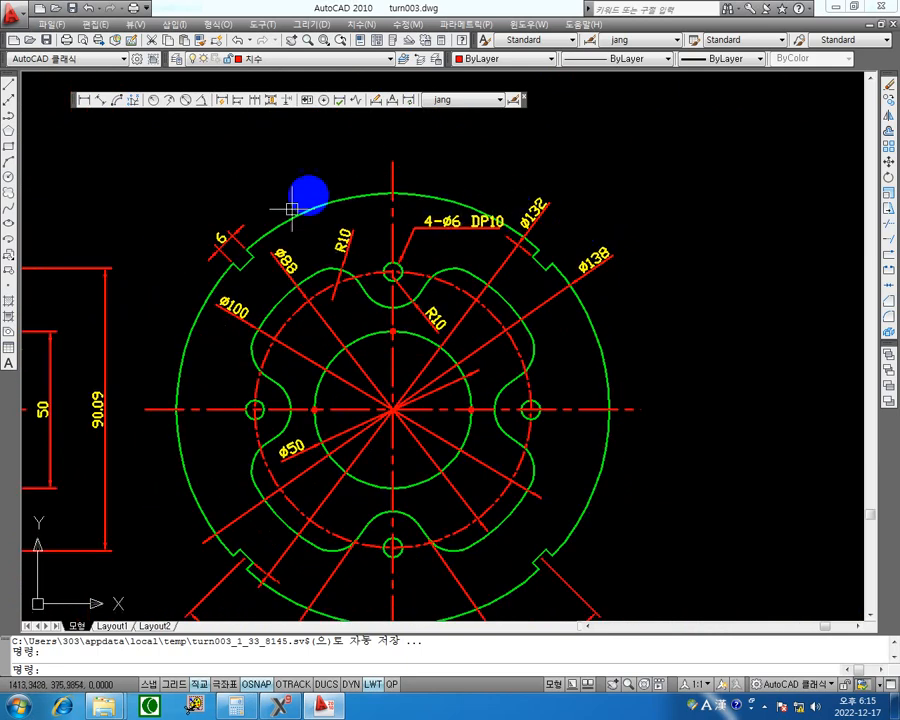
pyautogui.scroll(-6, 300, 190)
pyautogui.moveTo(282, 187); pyautogui.dragTo(295, 364, button='middle')
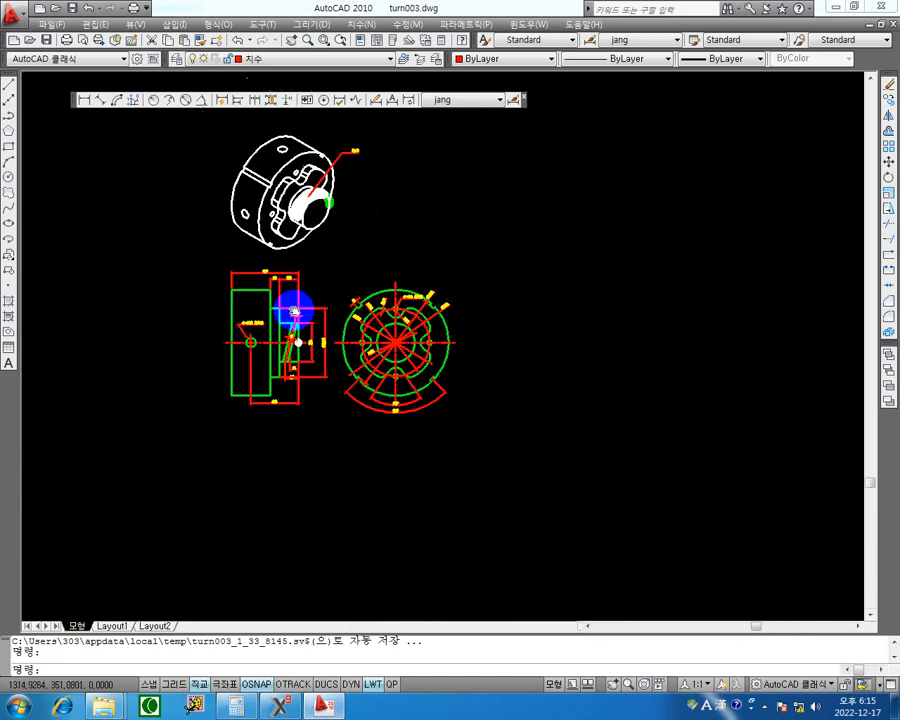
# Switch to Mastercam and measure the position of the outer profile line's rear end point.
pyautogui.click(836, 8)
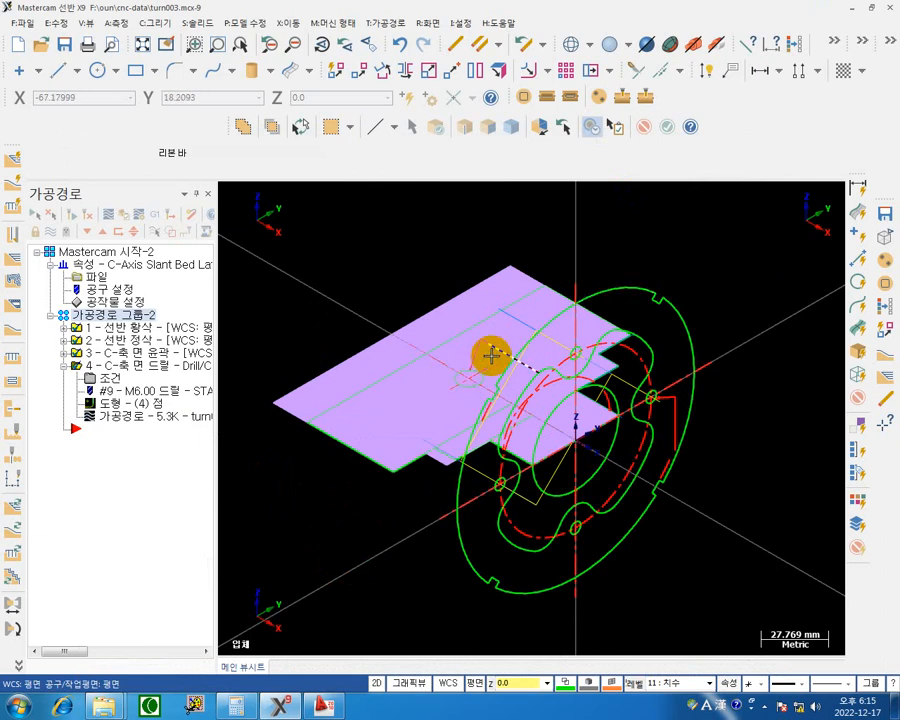
pyautogui.moveTo(491, 355); pyautogui.dragTo(486, 331, button='middle')
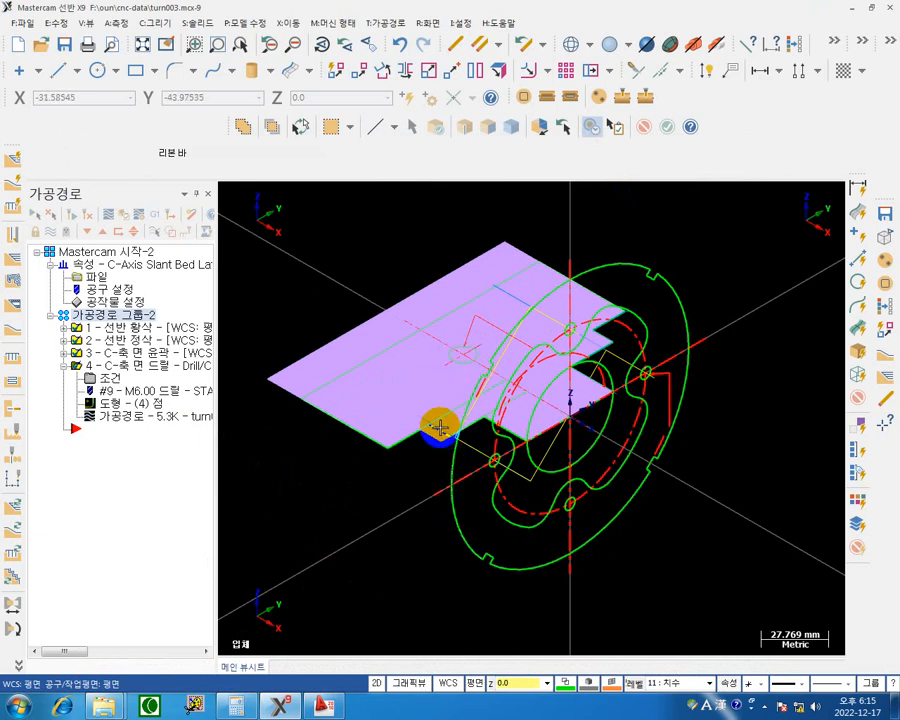
pyautogui.click(112, 28)
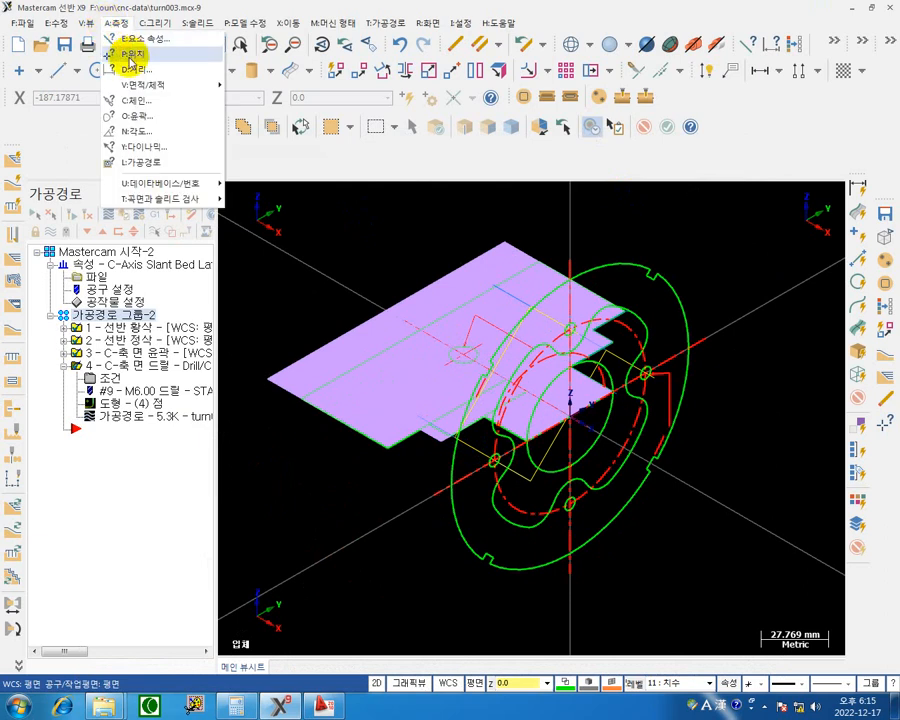
pyautogui.click(116, 55)
pyautogui.click(511, 245)
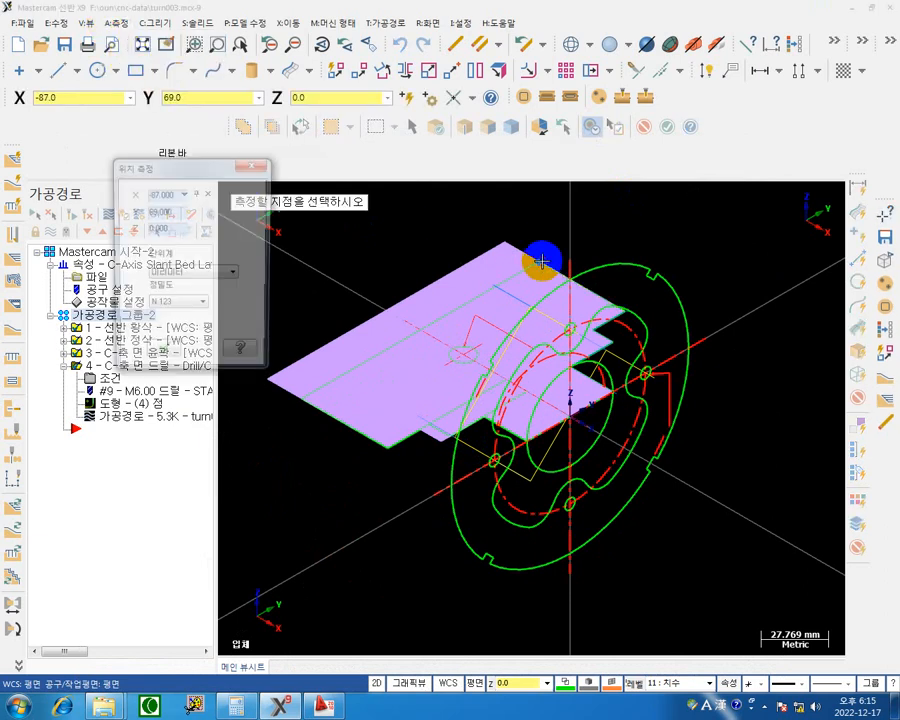
pyautogui.doubleClick(170, 211)
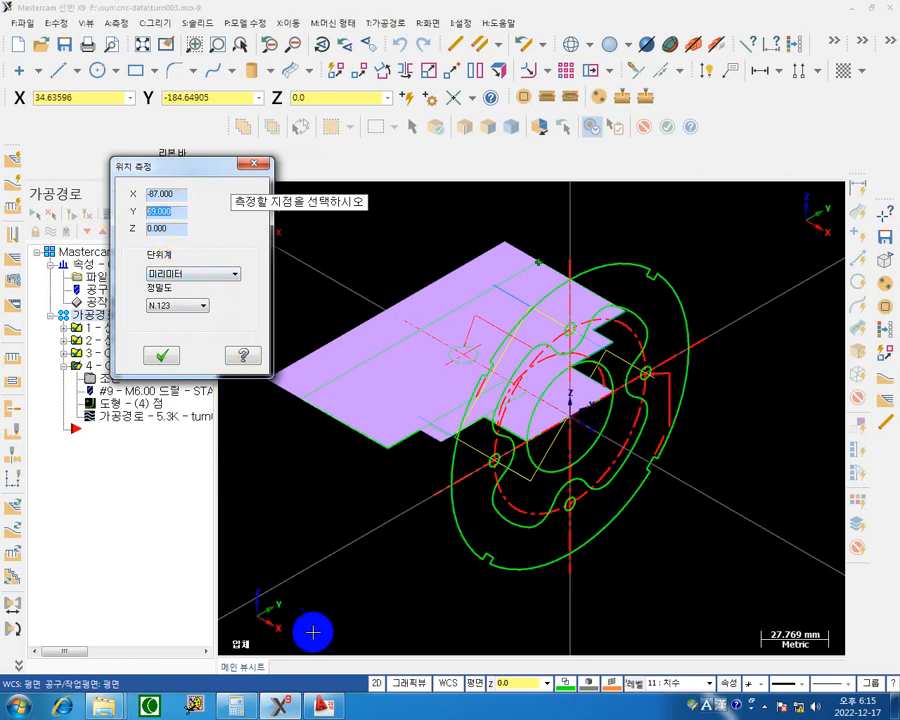
# Check the outer diameter in the AutoCAD drawing against the measured Y coordinate, and close the position measurement in Mastercam.
pyautogui.click(327, 710)
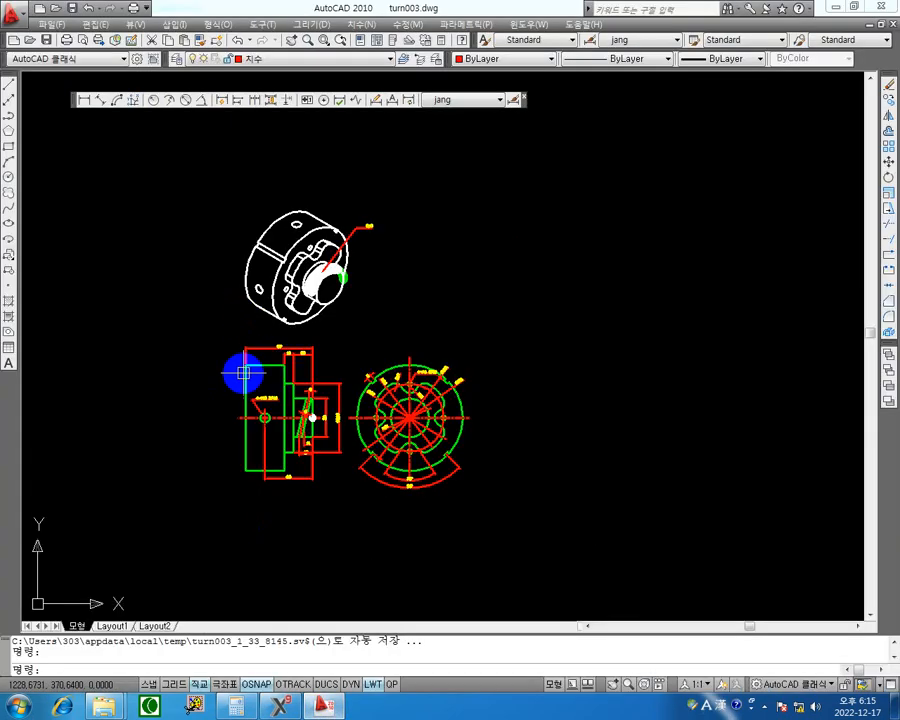
pyautogui.scroll(3, 396, 352)
pyautogui.moveTo(396, 363)
pyautogui.mouseDown(button='middle')
pyautogui.moveTo(498, 361)
pyautogui.moveTo(402, 305)
pyautogui.mouseUp(button='middle')
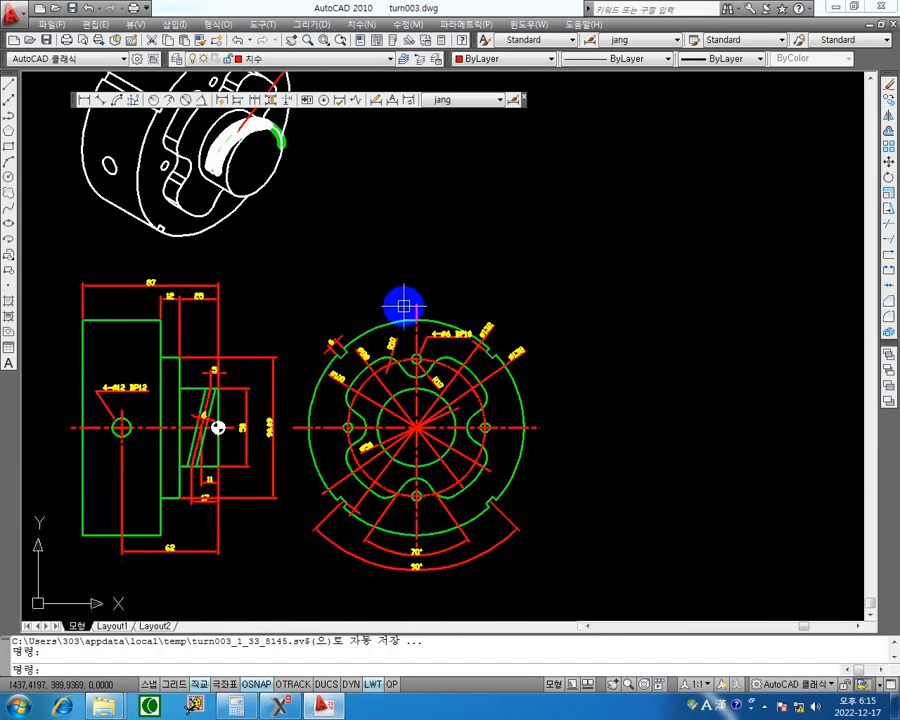
pyautogui.scroll(2, 513, 469)
pyautogui.moveTo(513, 469)
pyautogui.mouseDown(button='middle')
pyautogui.moveTo(655, 450)
pyautogui.moveTo(652, 458)
pyautogui.mouseUp(button='middle')
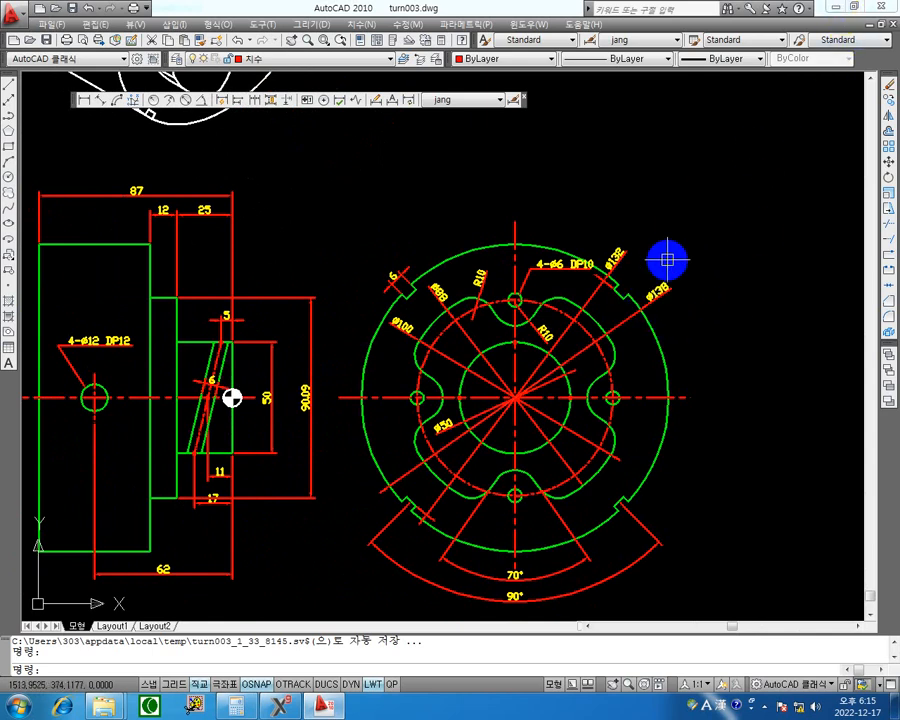
pyautogui.click(835, 8)
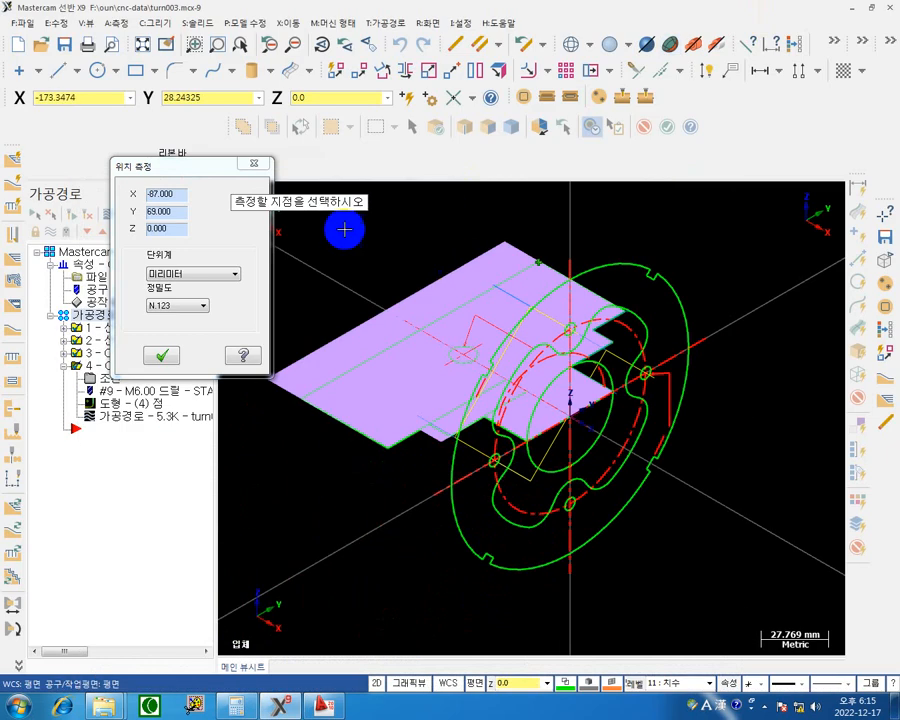
pyautogui.click(175, 212)
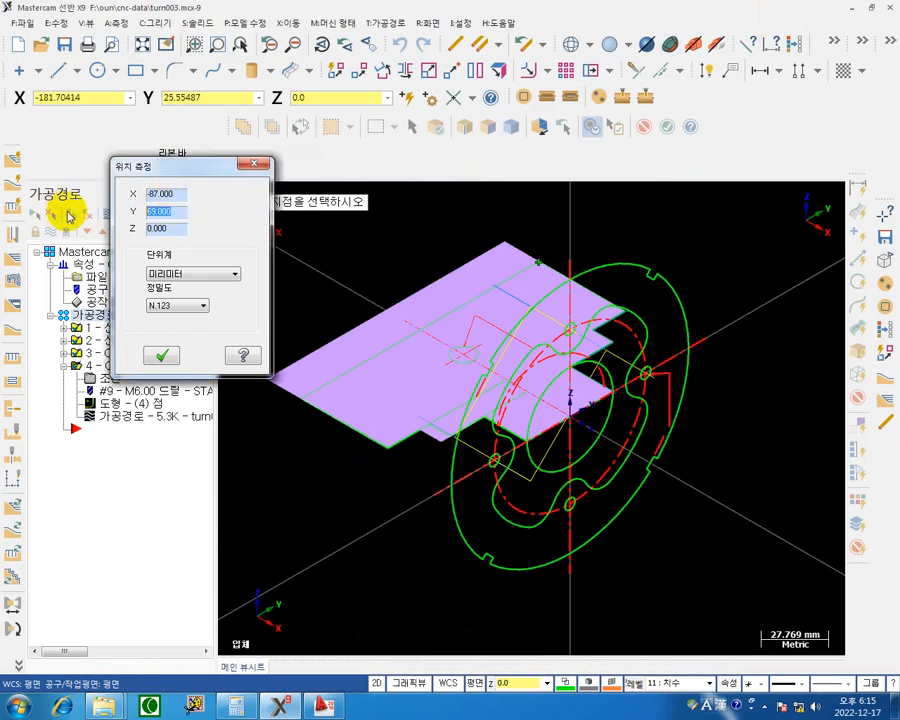
pyautogui.click(254, 166)
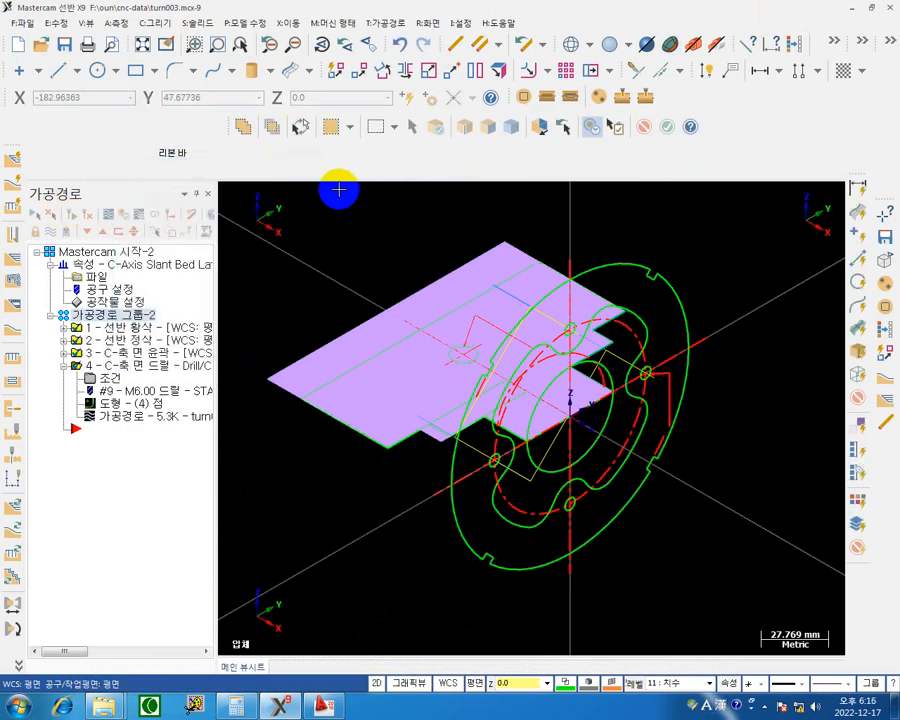
# Translate the side-hole circle by 69 in Z, using the move option instead of copy.
pyautogui.moveTo(337, 191); pyautogui.dragTo(372, 203, button='middle')
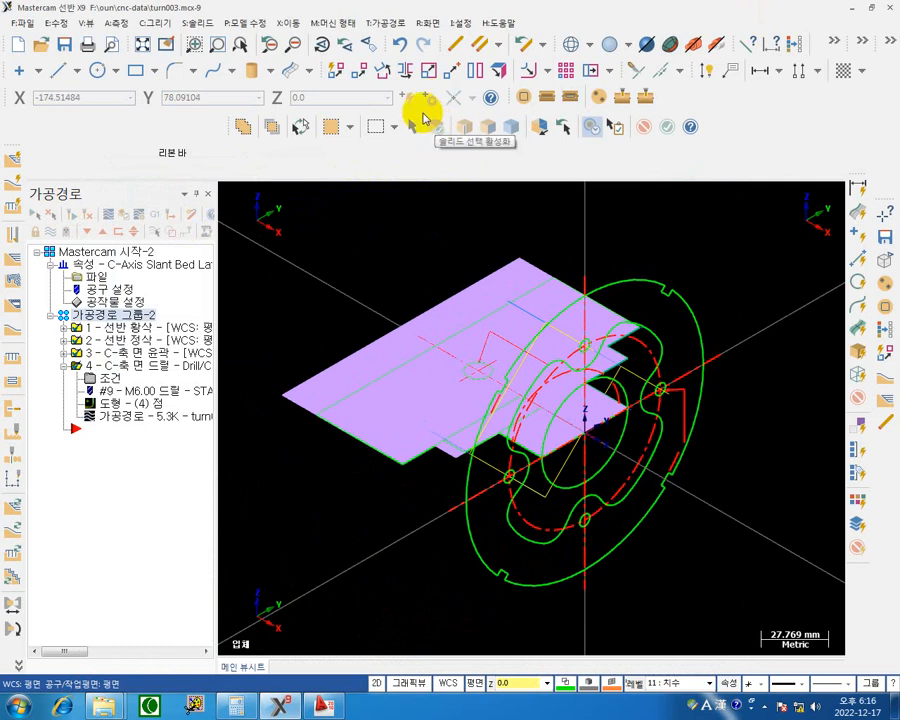
pyautogui.click(360, 73)
pyautogui.click(465, 360)
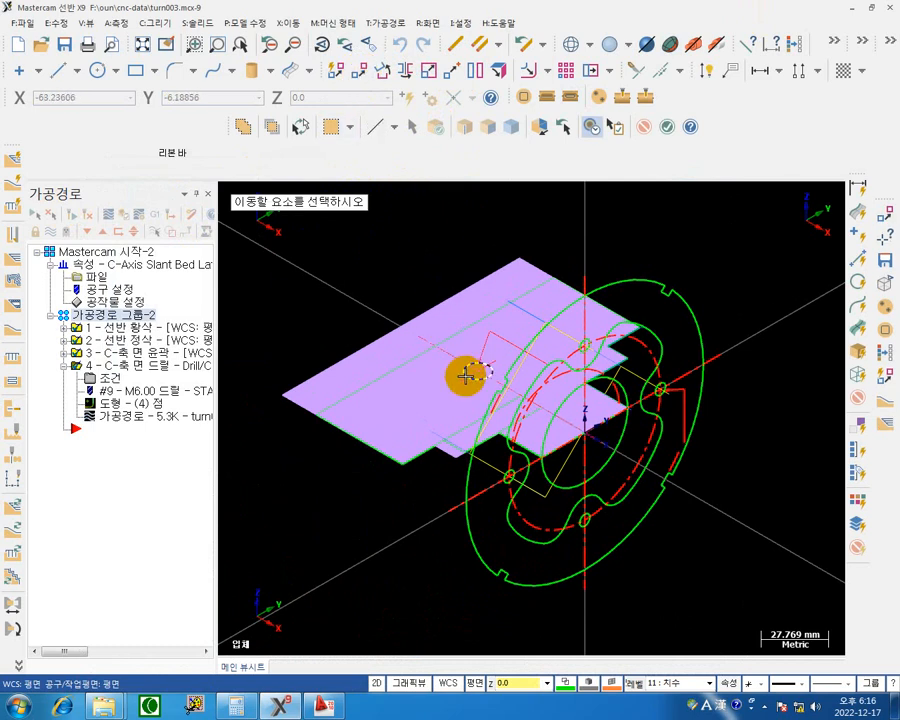
pyautogui.click(465, 375)
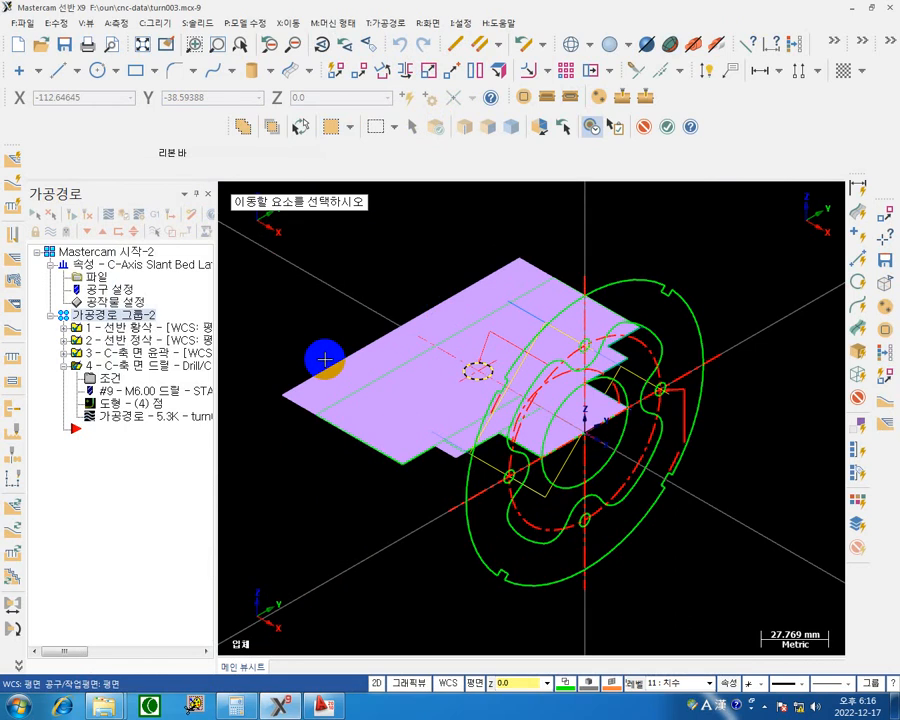
pyautogui.press('Return')
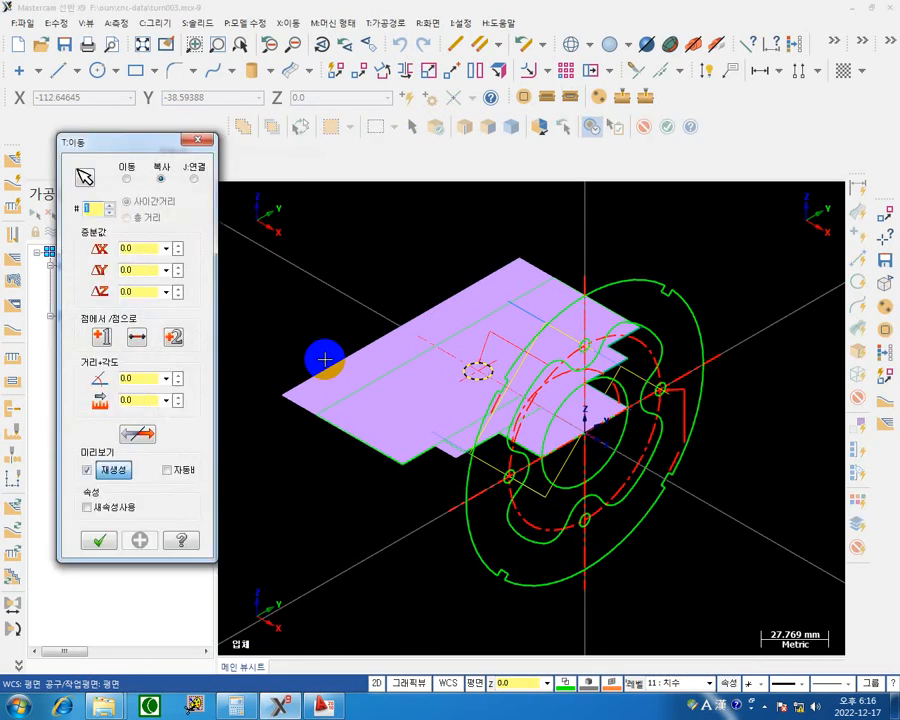
pyautogui.click(127, 180)
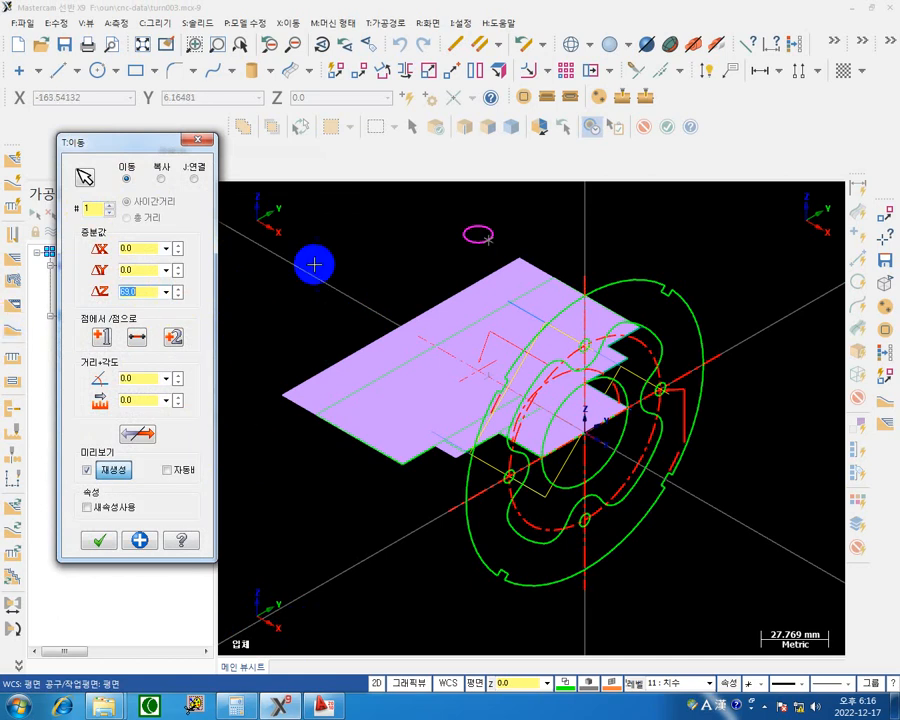
pyautogui.click(101, 541)
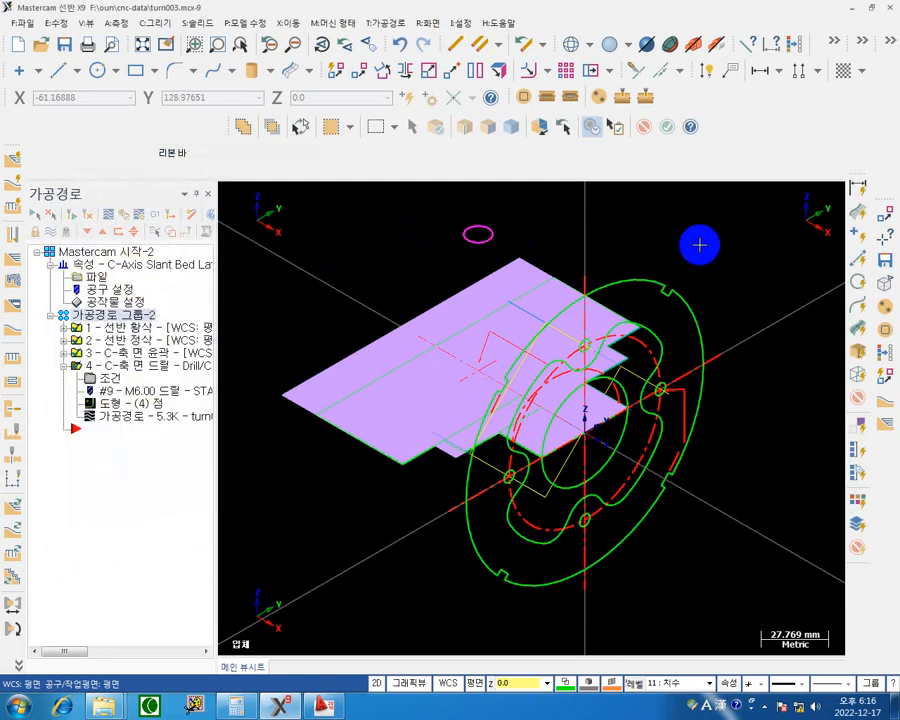
# Clear the transform result colours and turn off posting for operation 4, the C-axis face drill.
pyautogui.click(795, 44)
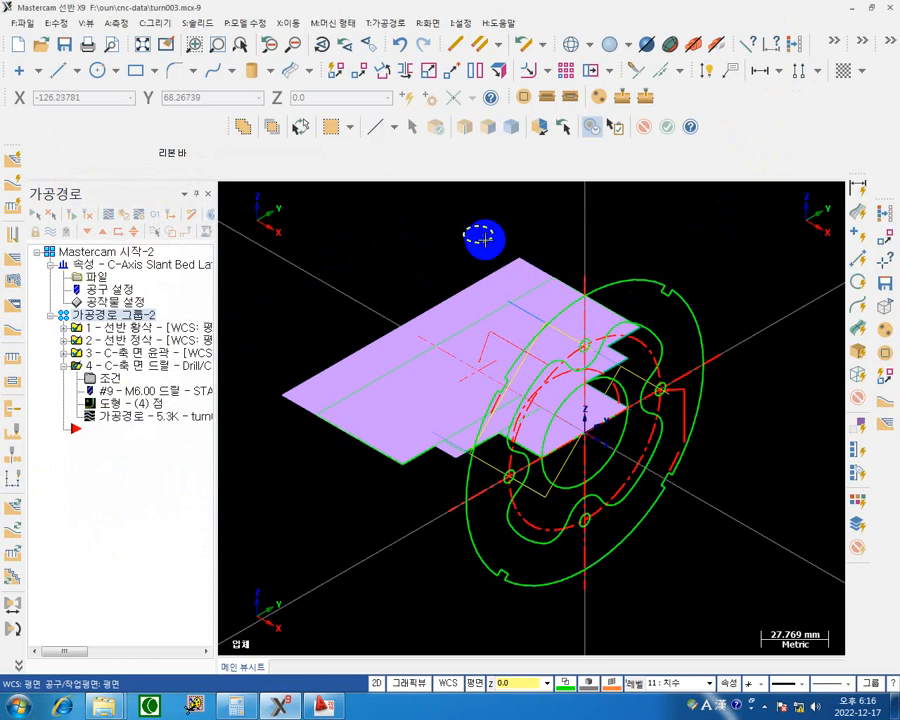
pyautogui.click(133, 365)
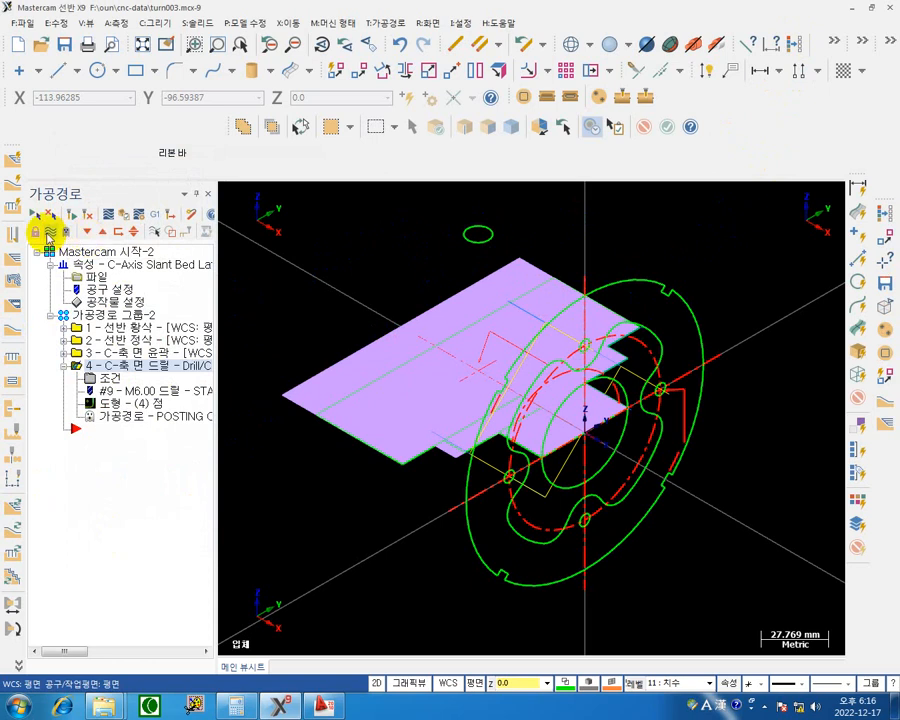
pyautogui.click(51, 235)
# Change the colour of the red dash-dot slot centreline curve on the front shaft to green, colour 10.
pyautogui.moveTo(727, 484); pyautogui.dragTo(574, 347, button='middle')
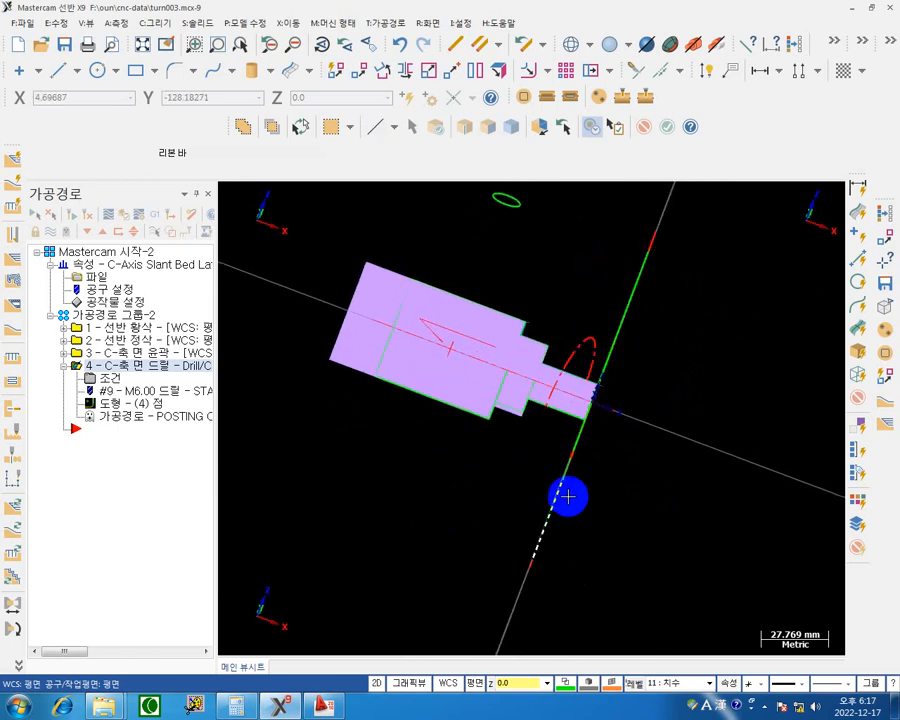
pyautogui.click(565, 683)
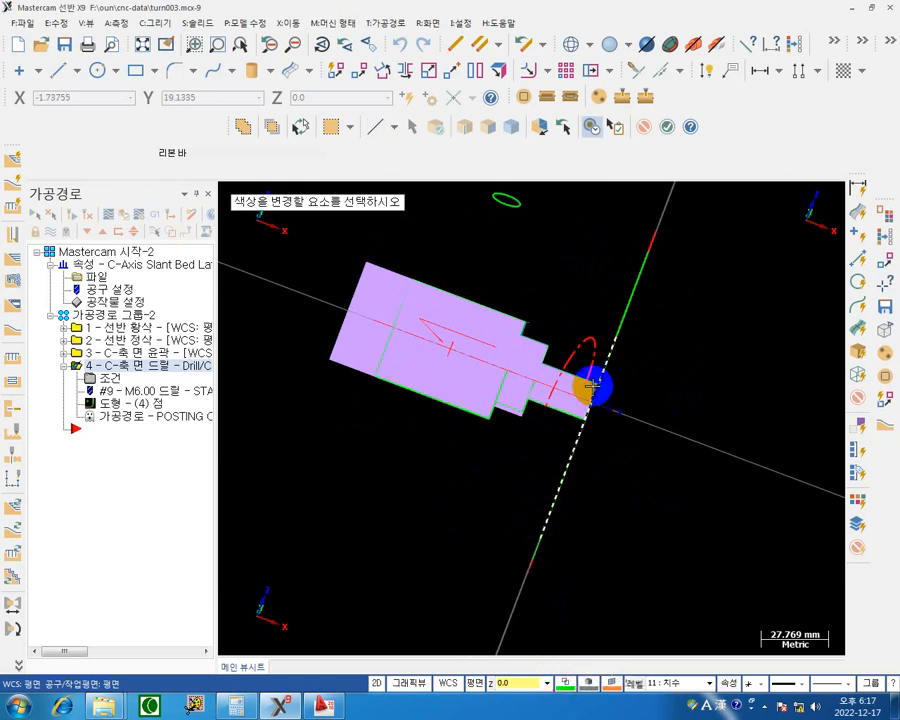
pyautogui.click(582, 344)
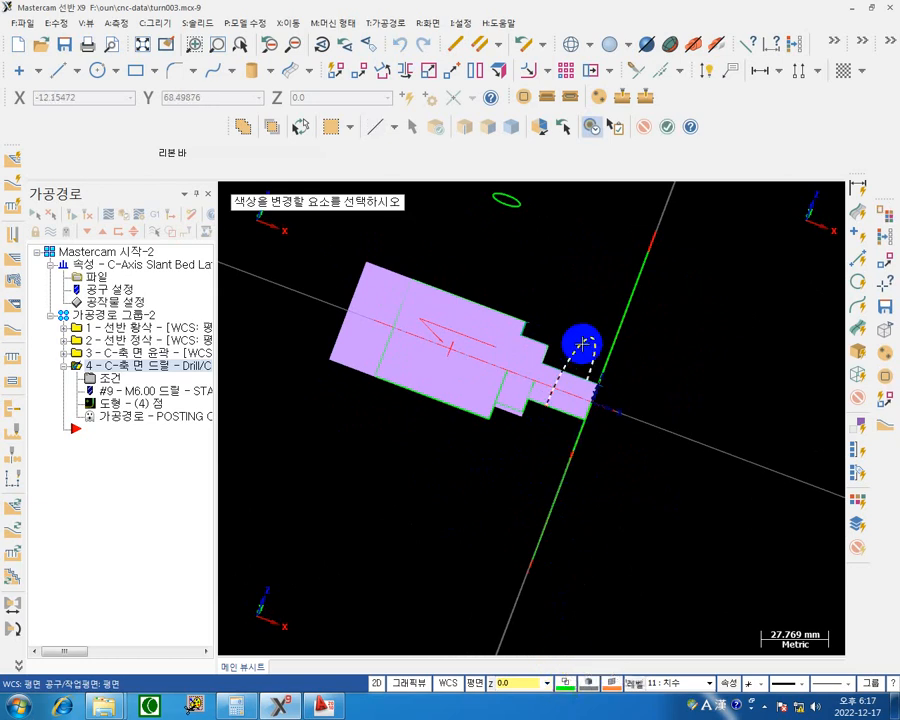
pyautogui.doubleClick(711, 368)
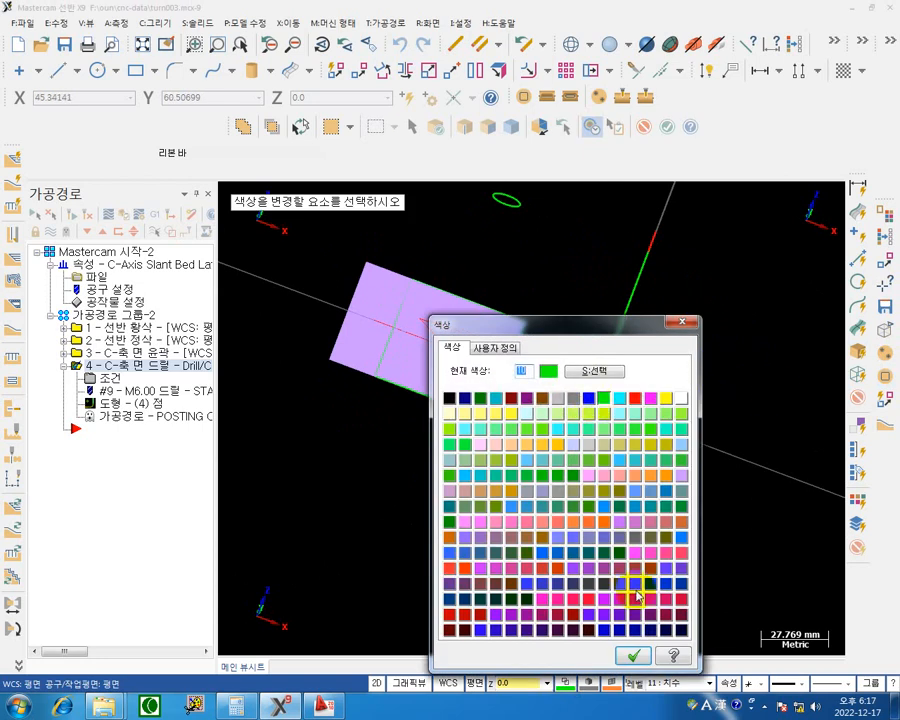
pyautogui.click(631, 659)
pyautogui.click(716, 413)
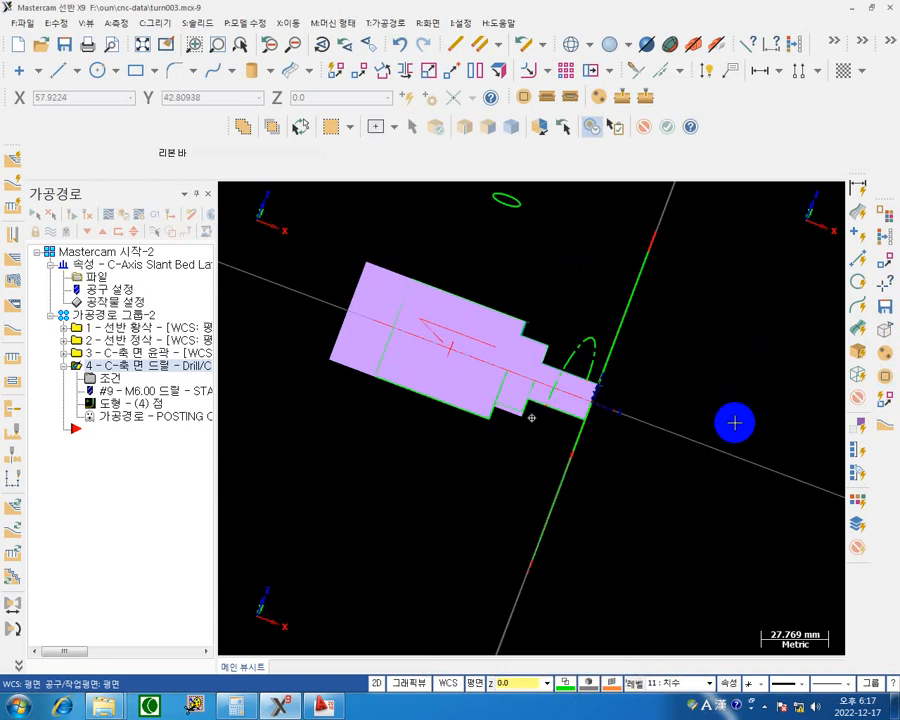
# Select all red geometry by colour 12 and delete it, keeping the green profile curves.
pyautogui.moveTo(735, 423); pyautogui.dragTo(675, 433, button='middle')
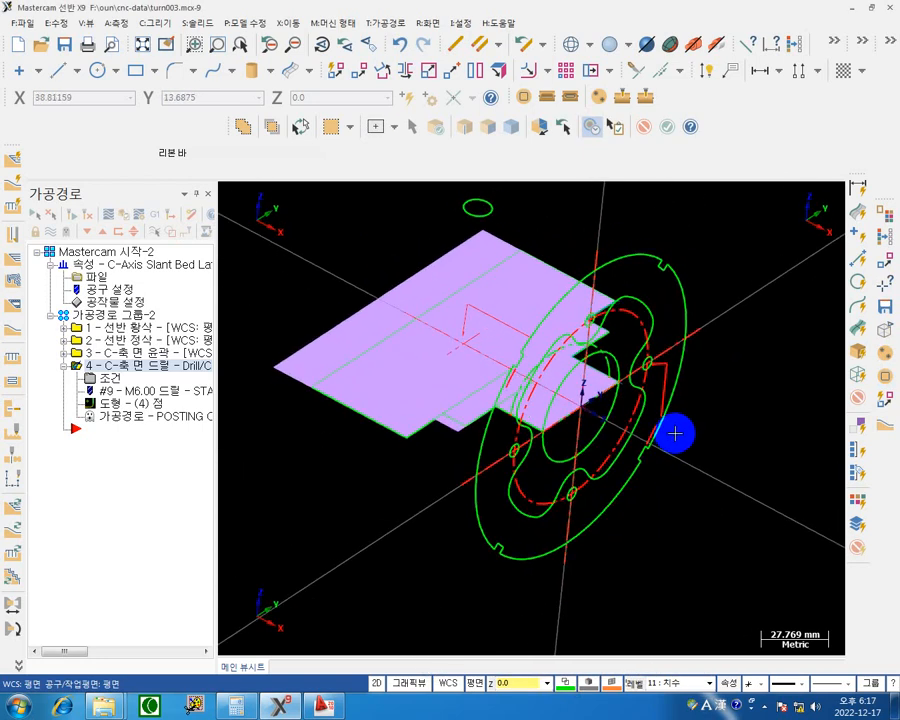
pyautogui.moveTo(680, 357)
pyautogui.keyDown('shift'); pyautogui.mouseDown(button='middle')
pyautogui.moveTo(657, 336)
pyautogui.moveTo(686, 367)
pyautogui.moveTo(678, 350)
pyautogui.mouseUp(button='middle'); pyautogui.keyUp('shift')
pyautogui.moveTo(746, 377); pyautogui.dragTo(692, 394, button='middle')
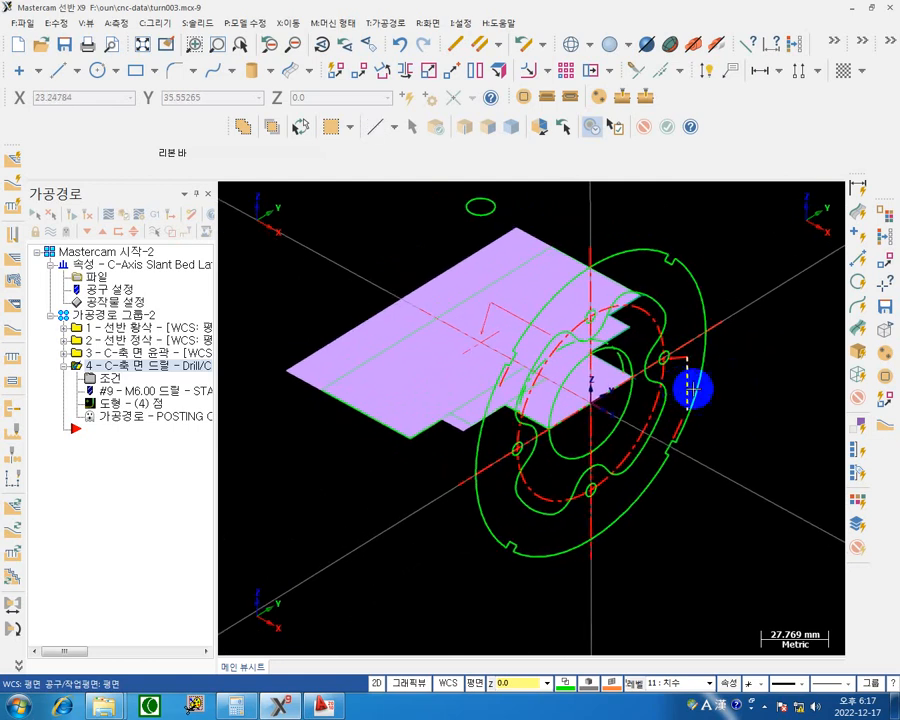
pyautogui.scroll(3, 735, 410)
pyautogui.scroll(-5, 741, 406)
pyautogui.moveTo(759, 388)
pyautogui.mouseDown(button='middle')
pyautogui.moveTo(730, 398)
pyautogui.moveTo(743, 387)
pyautogui.mouseUp(button='middle')
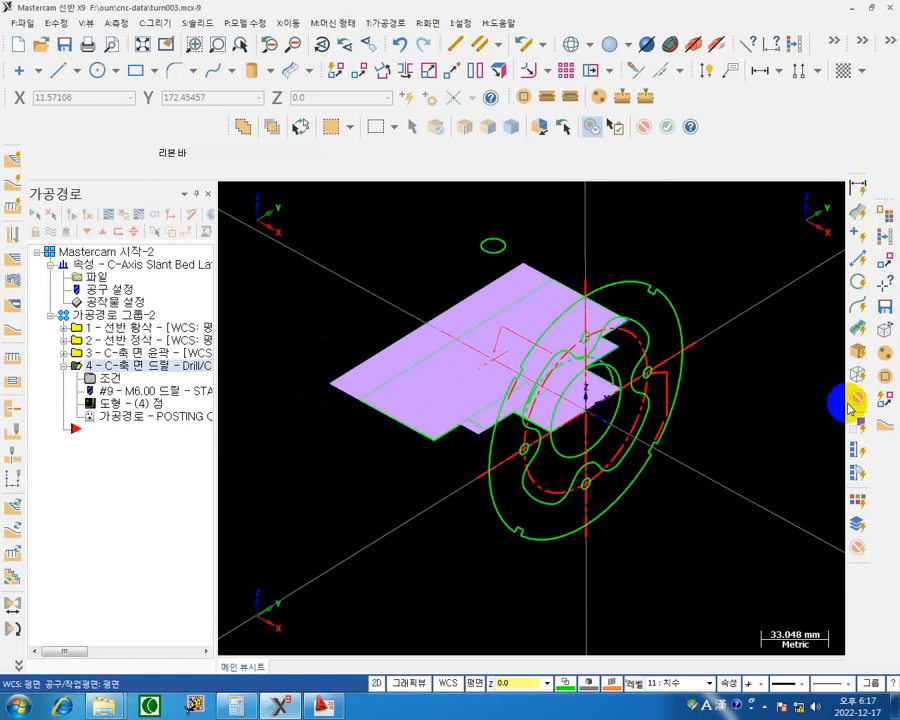
pyautogui.click(858, 498)
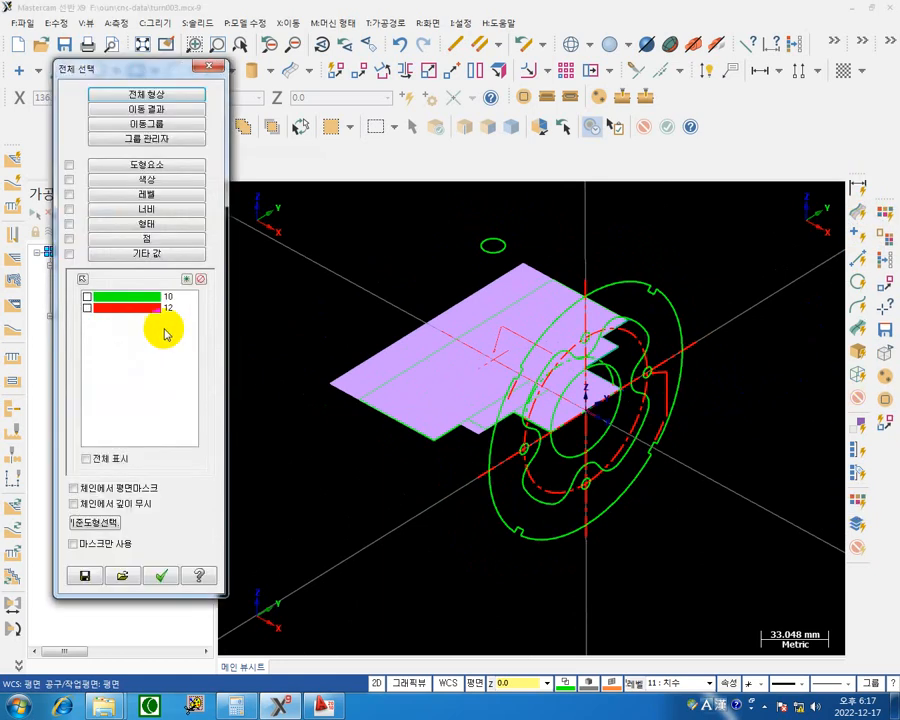
pyautogui.click(87, 309)
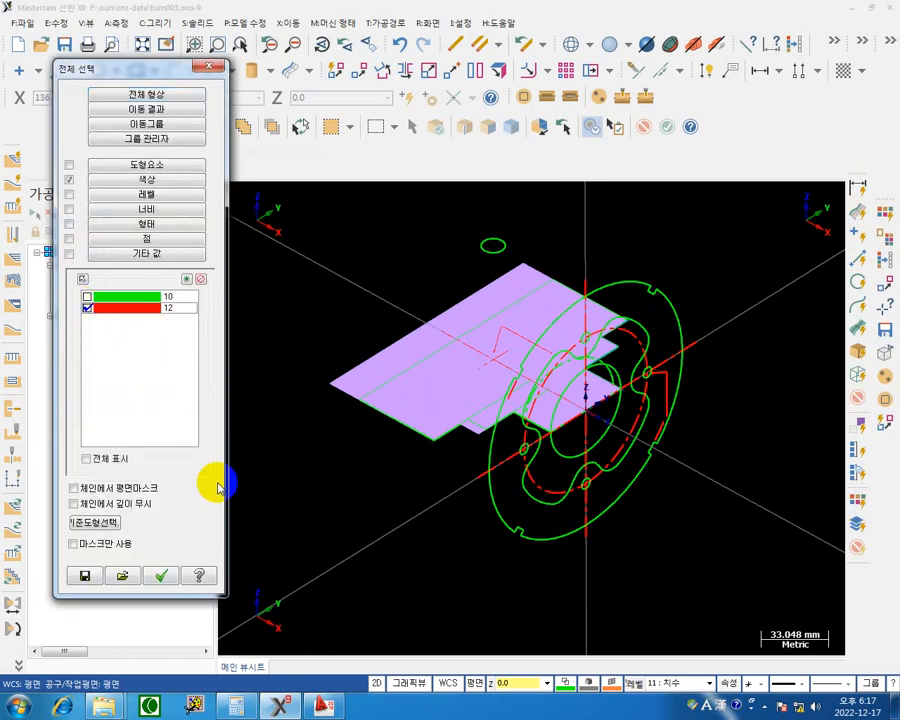
pyautogui.click(166, 577)
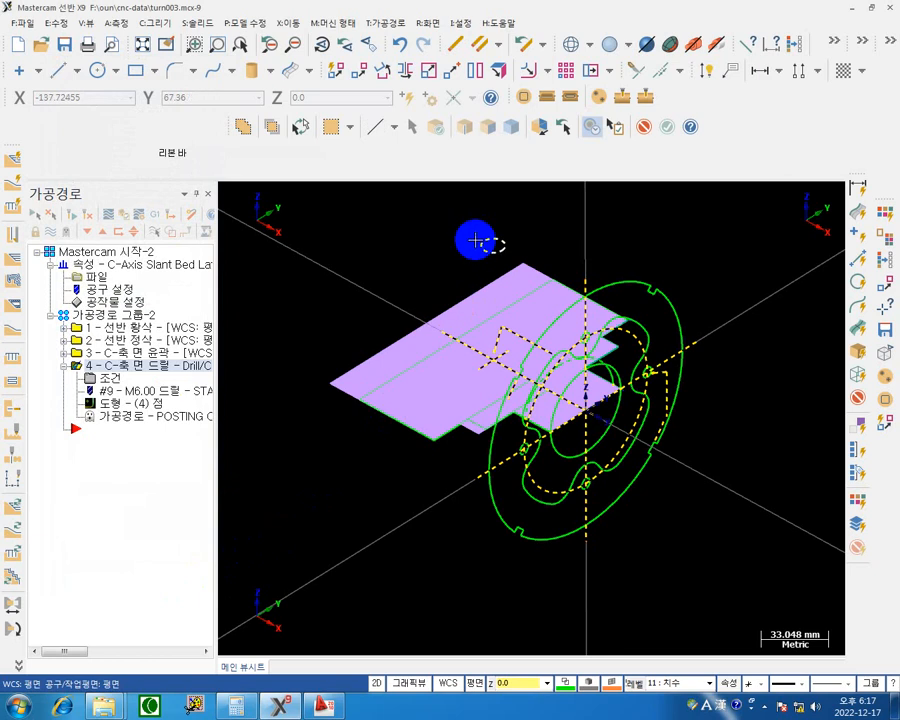
pyautogui.click(457, 50)
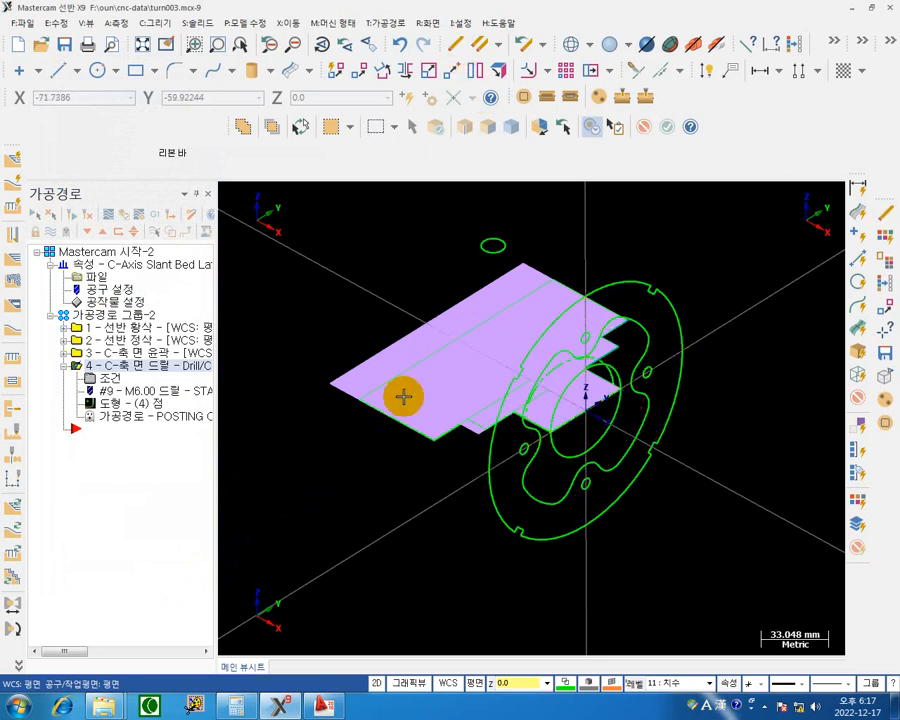
pyautogui.moveTo(402, 396); pyautogui.dragTo(677, 379, button='middle')
pyautogui.moveTo(643, 397); pyautogui.dragTo(498, 307, button='middle')
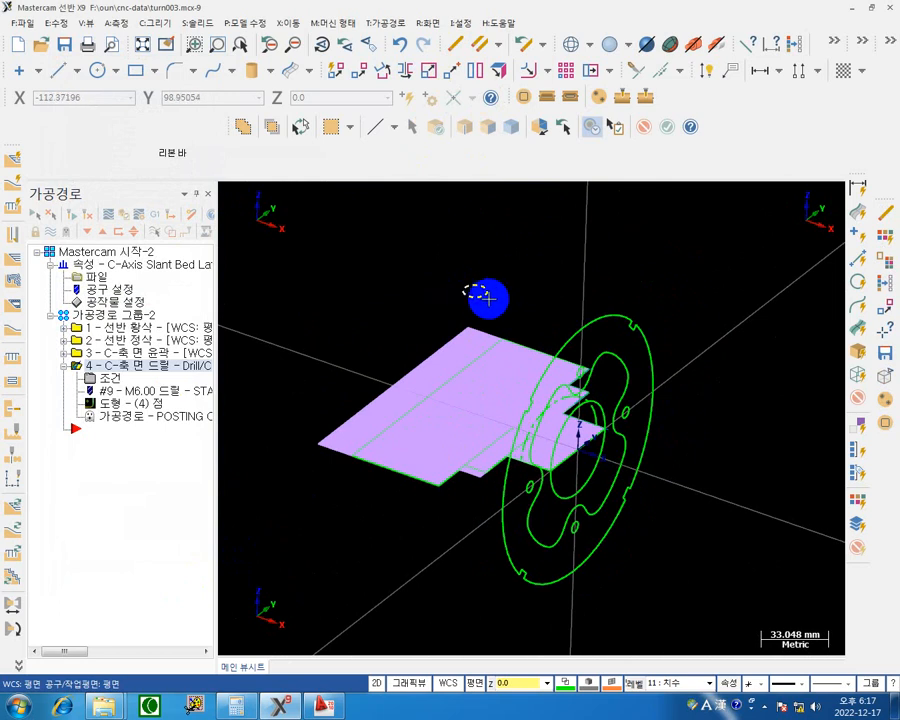
# Switch to the AutoCAD drawing and examine the side holes in the dimensioned side view and the isometric view.
pyautogui.click(325, 708)
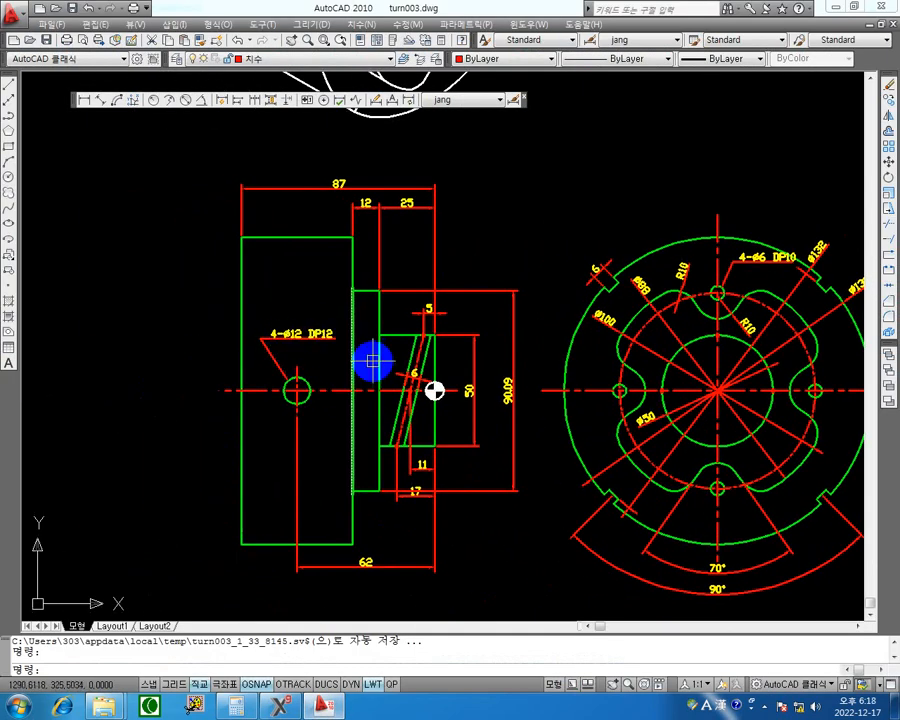
pyautogui.scroll(-2, 470, 311)
pyautogui.scroll(-3, 463, 310)
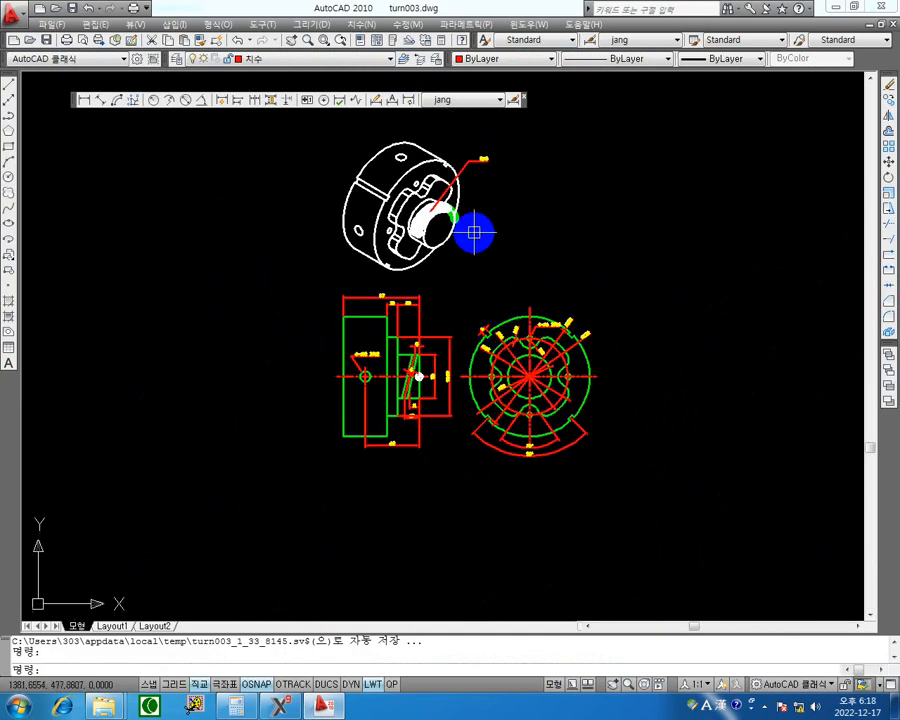
pyautogui.scroll(4, 365, 385)
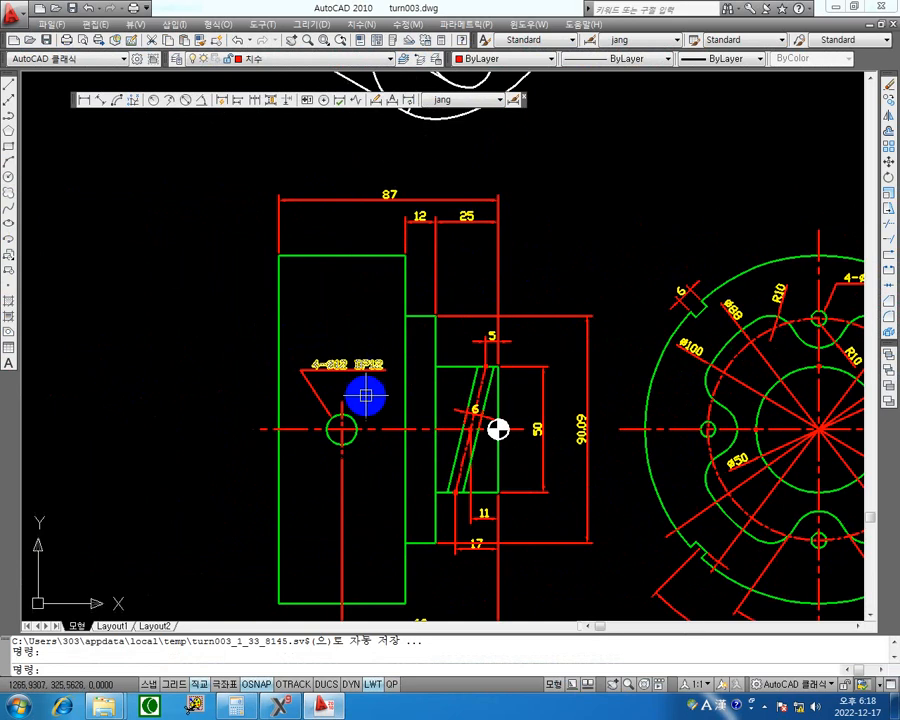
pyautogui.moveTo(347, 425); pyautogui.dragTo(350, 524, button='middle')
pyautogui.scroll(-2, 420, 362)
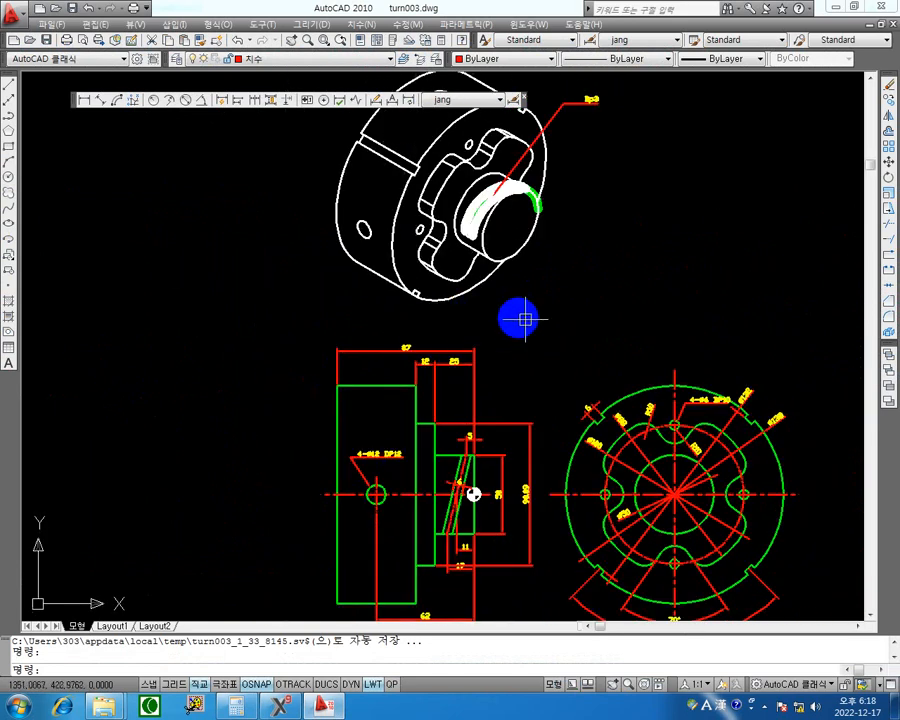
pyautogui.moveTo(528, 326); pyautogui.dragTo(482, 232, button='middle')
pyautogui.moveTo(528, 327); pyautogui.dragTo(490, 442, button='middle')
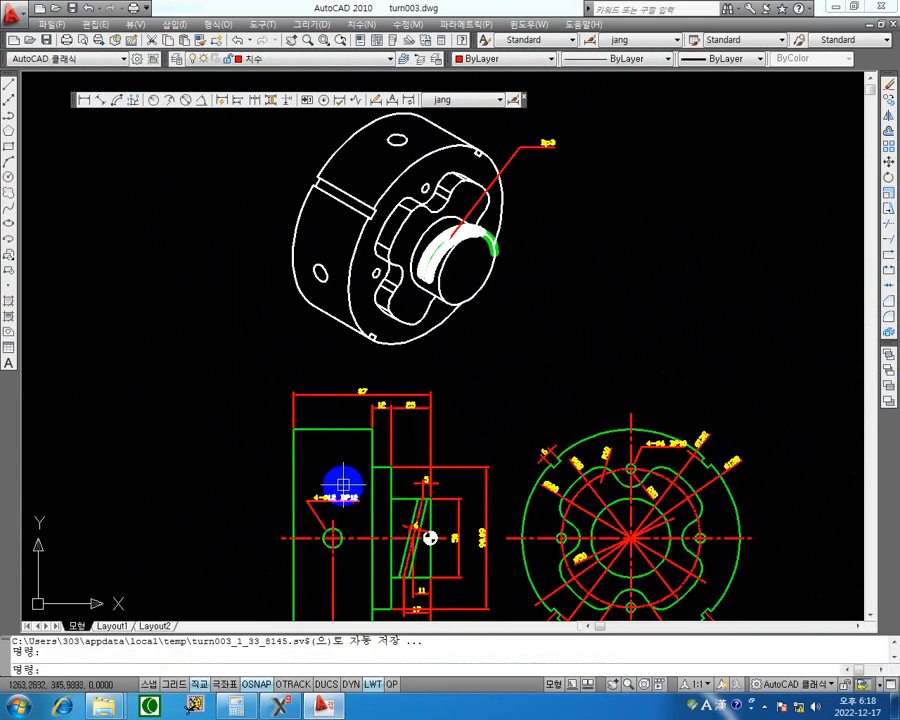
pyautogui.scroll(5, 368, 500)
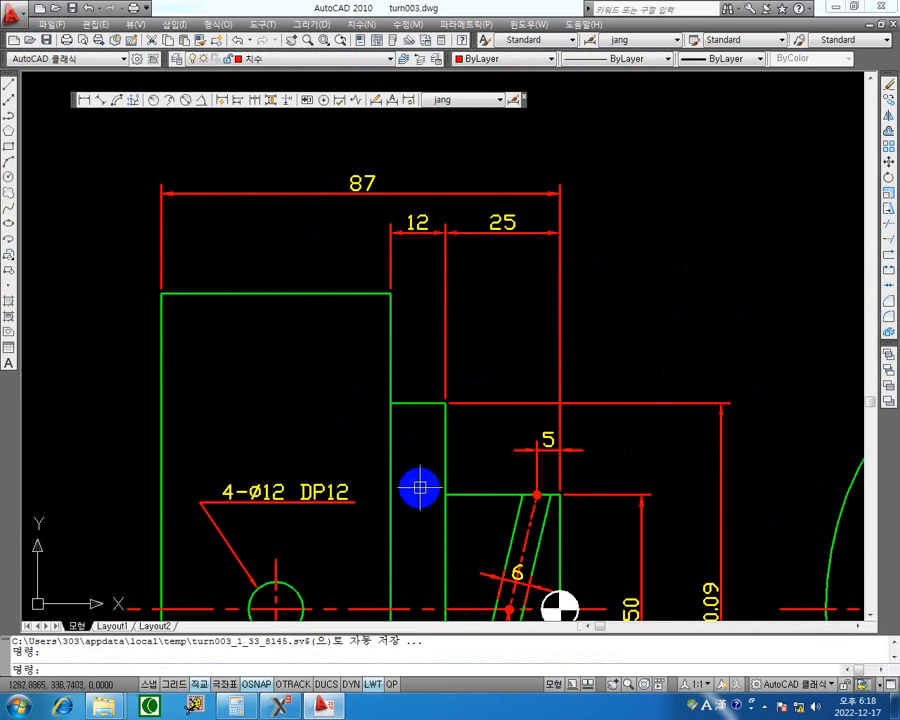
pyautogui.moveTo(419, 487); pyautogui.dragTo(435, 348, button='middle')
pyautogui.scroll(-5, 464, 329)
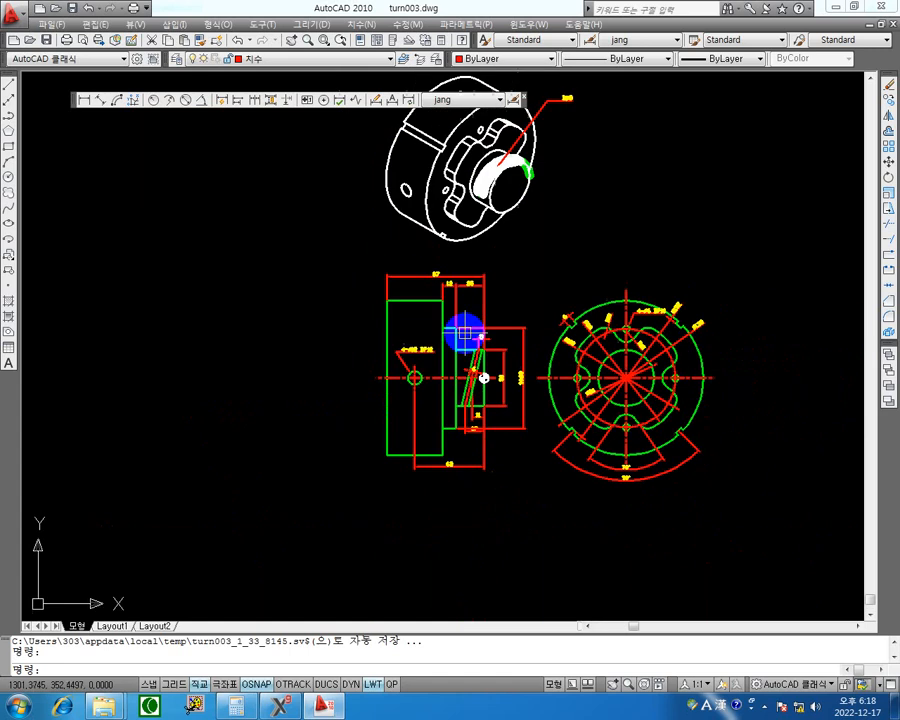
pyautogui.moveTo(430, 298); pyautogui.dragTo(383, 444, button='middle')
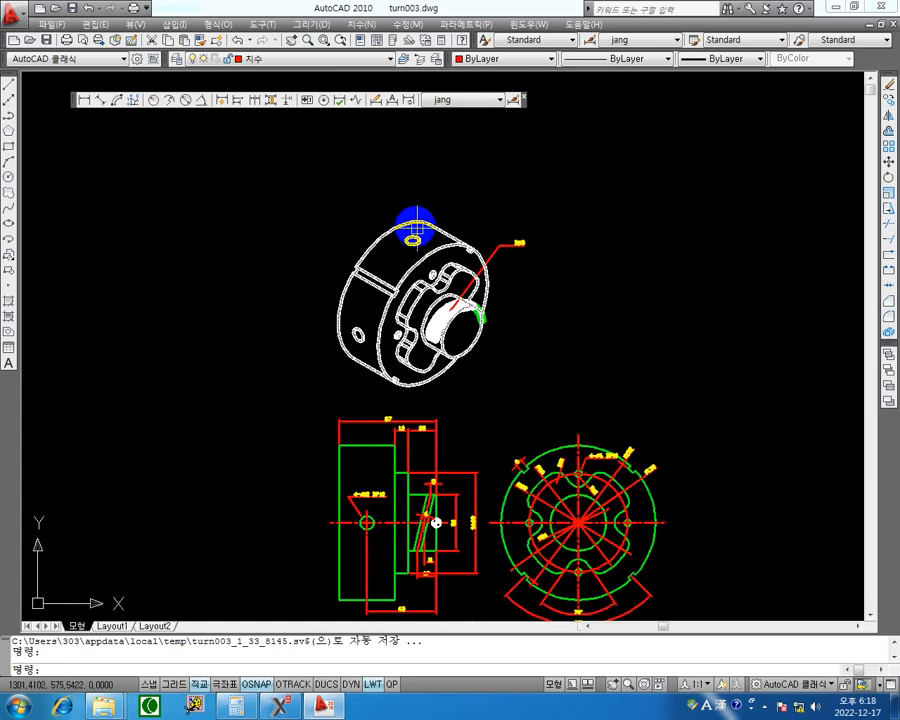
pyautogui.moveTo(446, 436); pyautogui.dragTo(460, 374, button='middle')
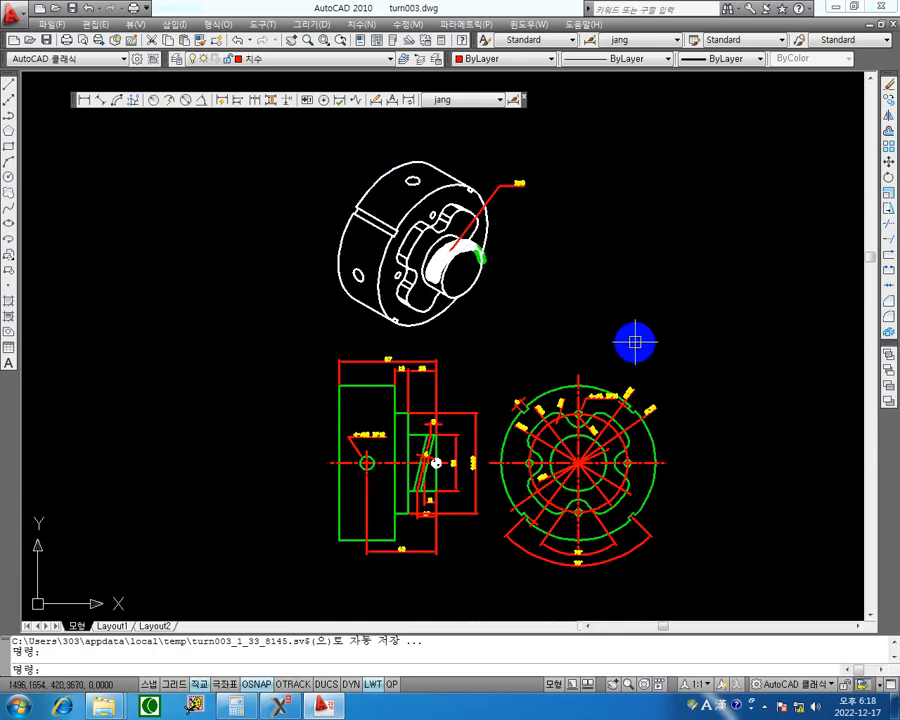
# Examine the outer-rim slots in the isometric view and compare them with the dimensioned front and side views.
pyautogui.scroll(5, 361, 251)
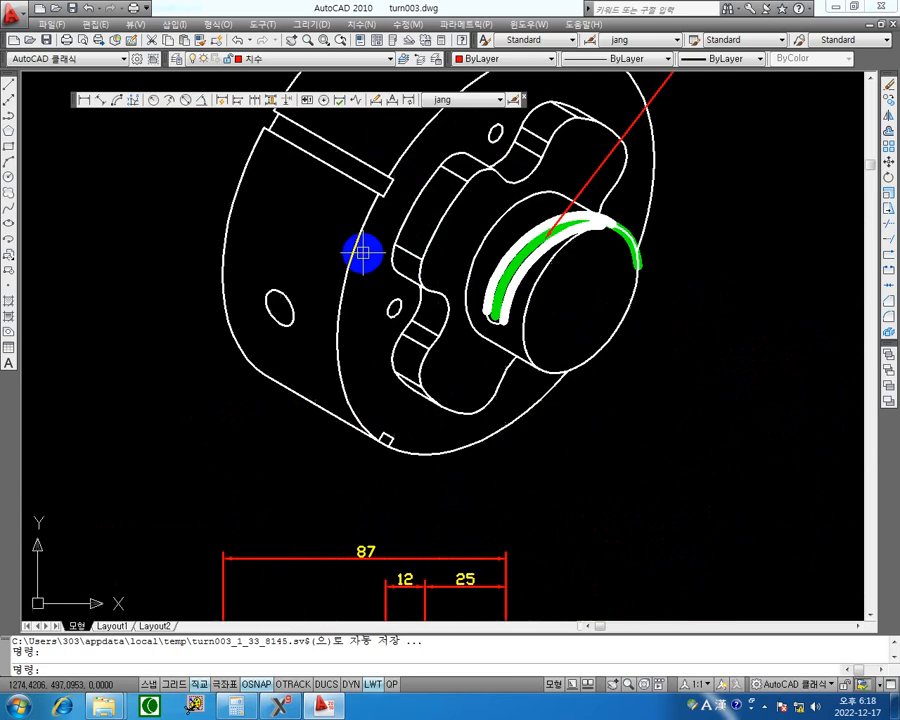
pyautogui.moveTo(393, 233); pyautogui.dragTo(525, 327, button='middle')
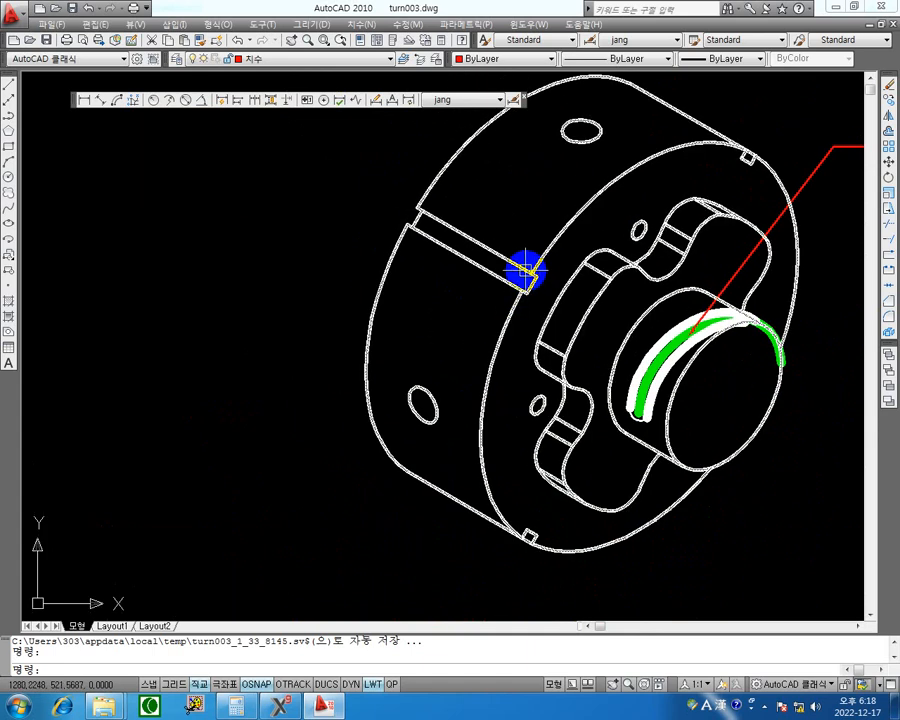
pyautogui.scroll(-4, 800, 342)
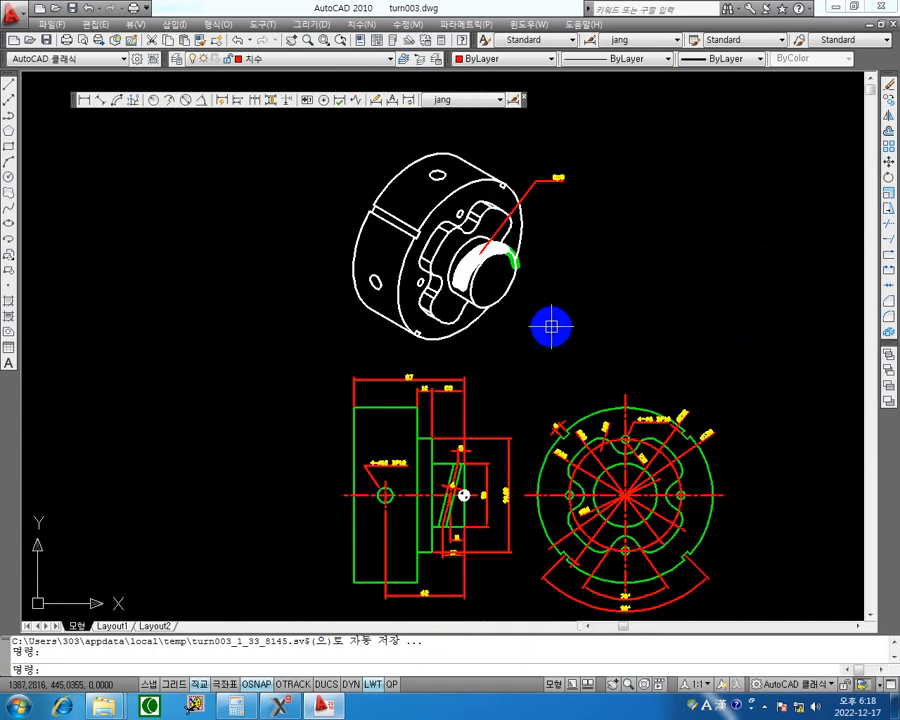
pyautogui.scroll(1, 538, 424)
pyautogui.scroll(2, 538, 424)
pyautogui.moveTo(568, 426); pyautogui.dragTo(578, 342, button='middle')
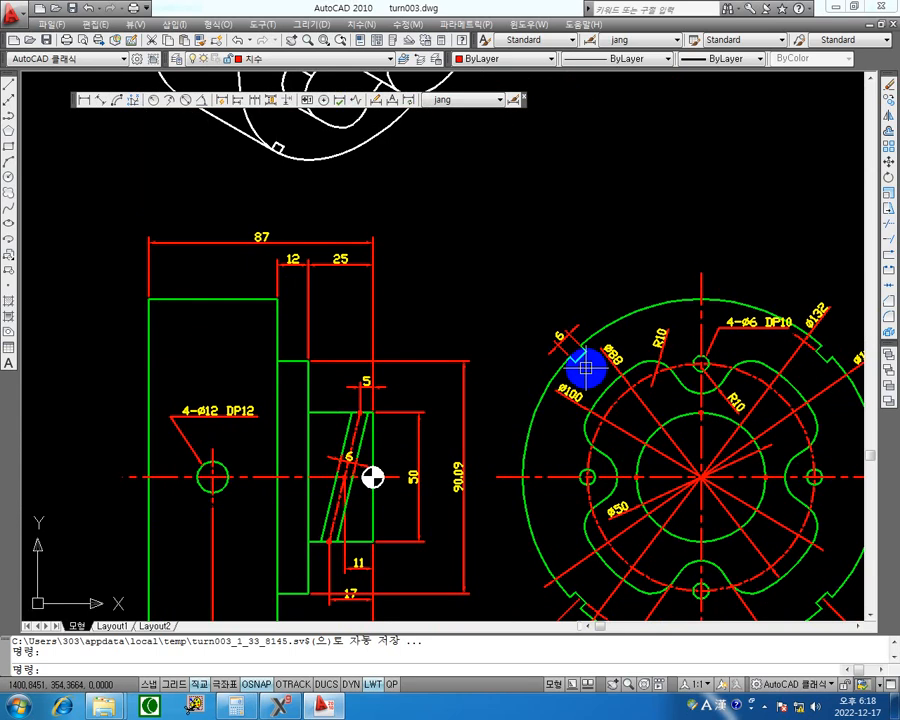
pyautogui.moveTo(443, 282); pyautogui.dragTo(552, 305, button='middle')
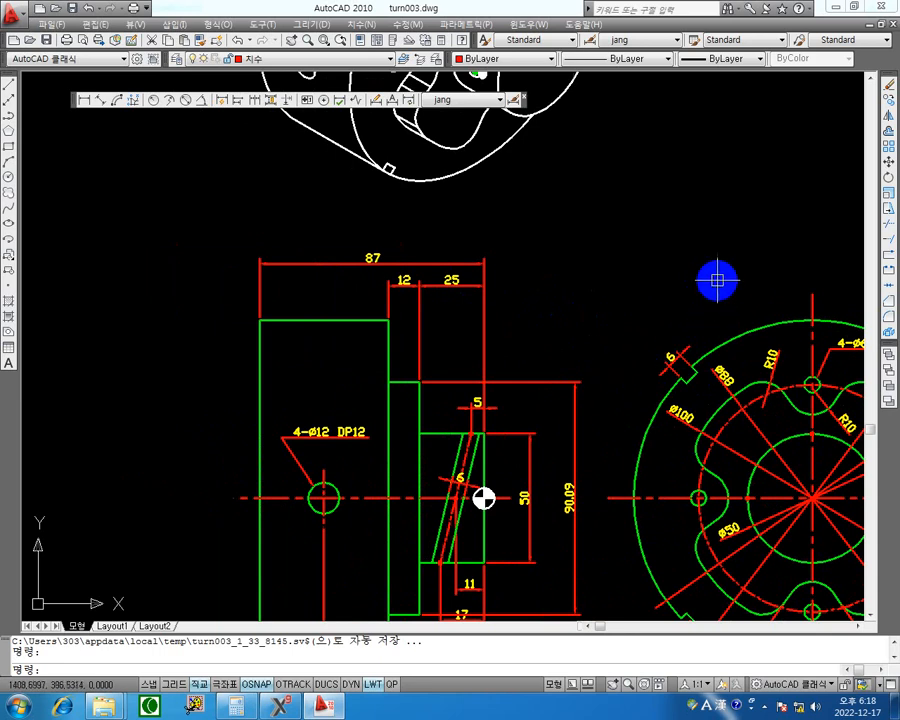
pyautogui.scroll(-5, 655, 250)
pyautogui.scroll(3, 667, 238)
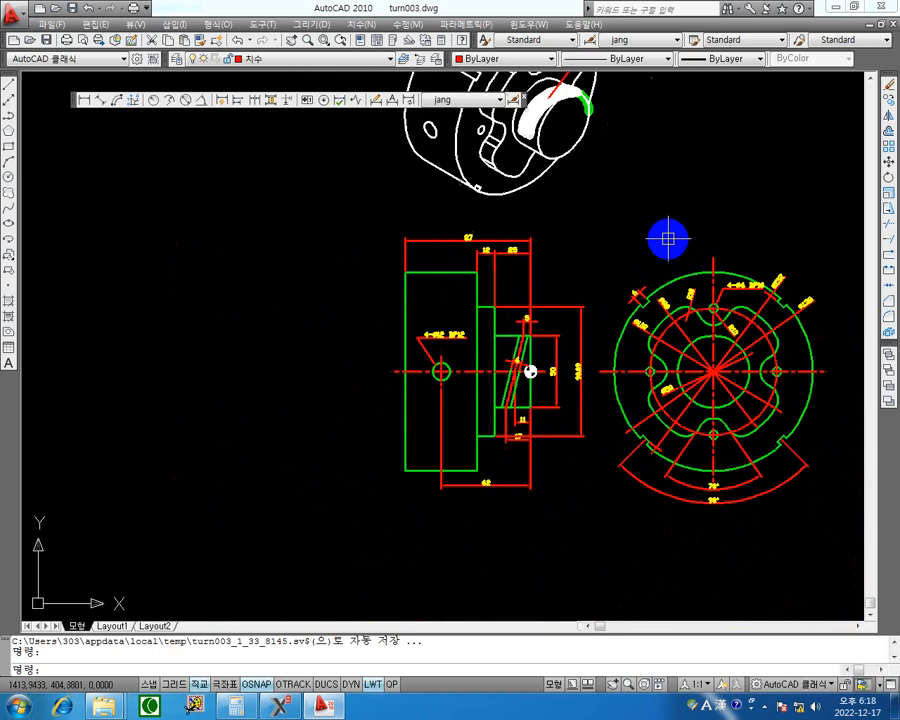
# Switch back to Mastercam and copy the outer rim's profile line from its front endpoint onto the centre axis, 69 mm in Y.
pyautogui.click(838, 6)
pyautogui.moveTo(490, 357); pyautogui.dragTo(581, 313, button='middle')
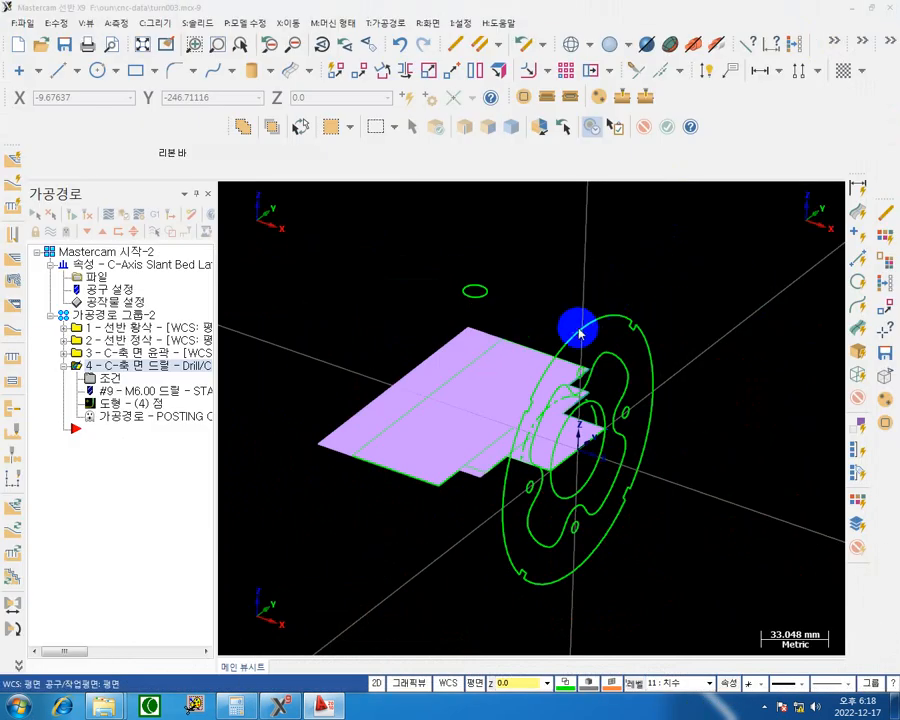
pyautogui.click(499, 428)
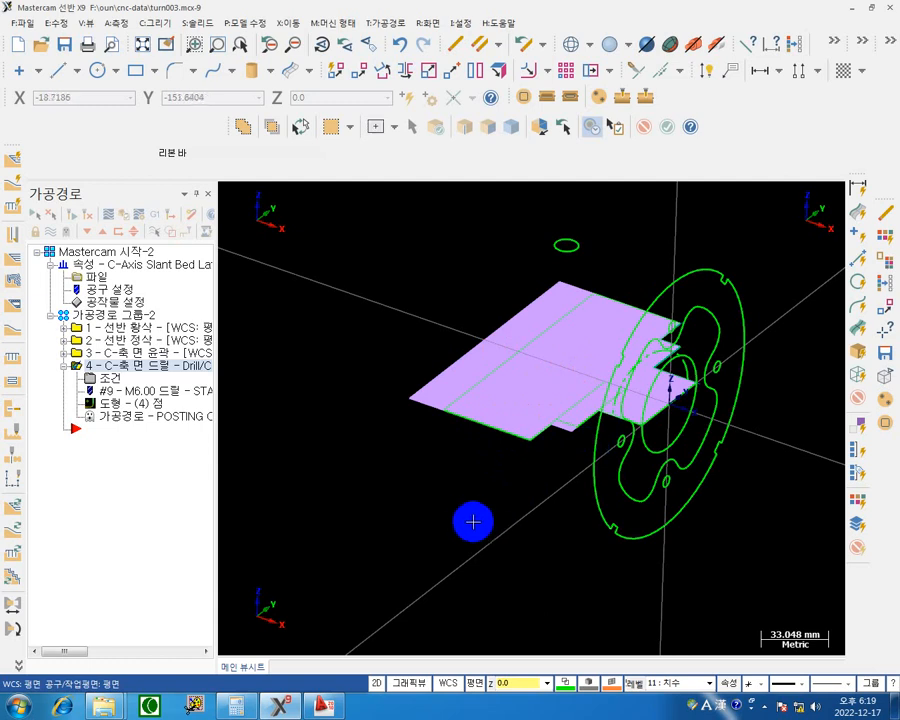
pyautogui.moveTo(473, 521); pyautogui.dragTo(426, 538, button='middle')
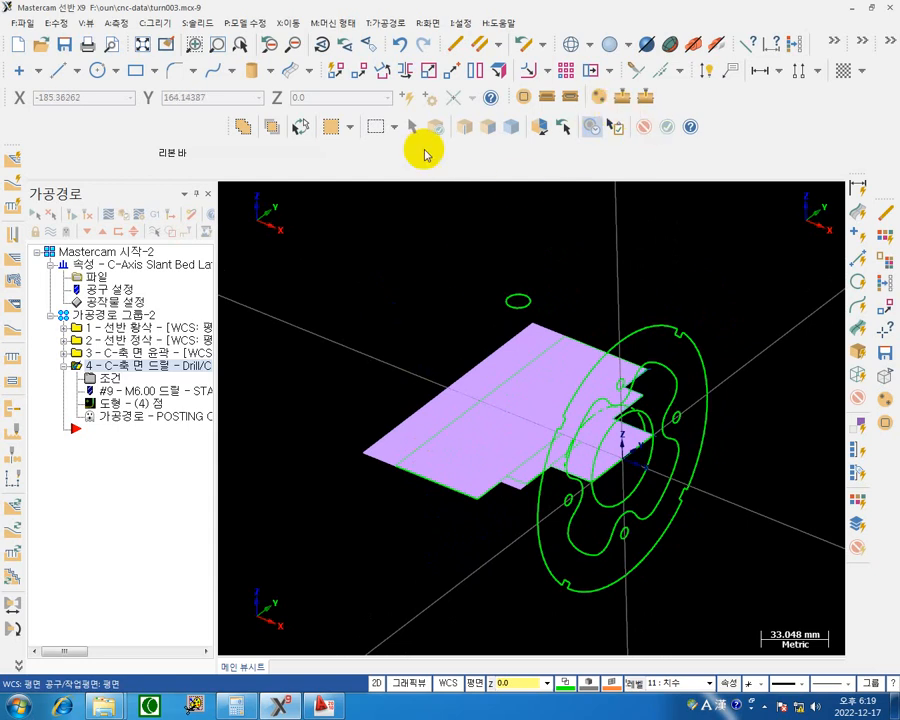
pyautogui.click(359, 71)
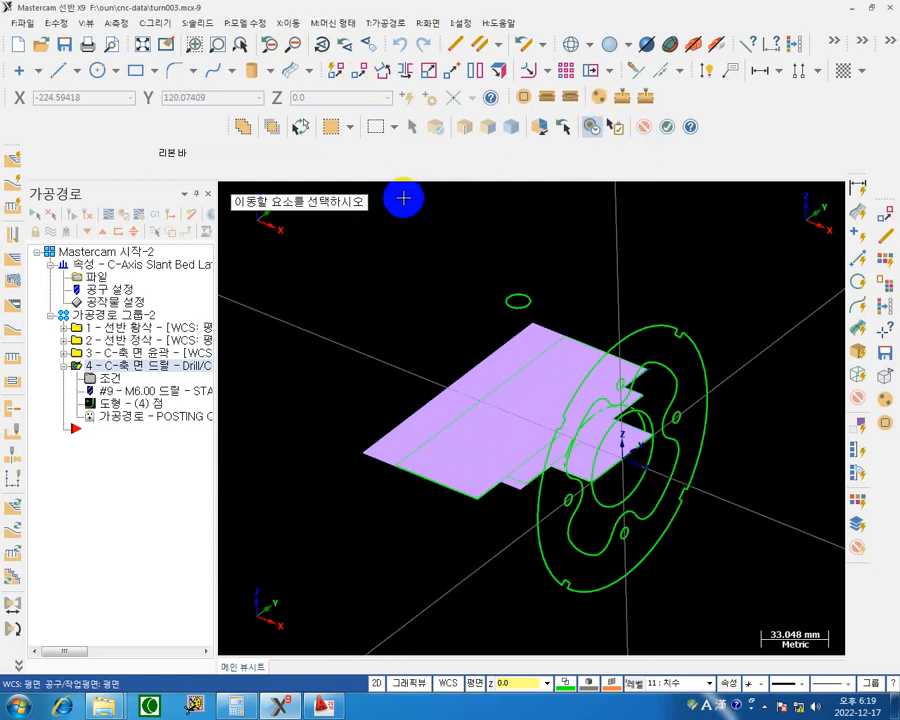
pyautogui.click(449, 494)
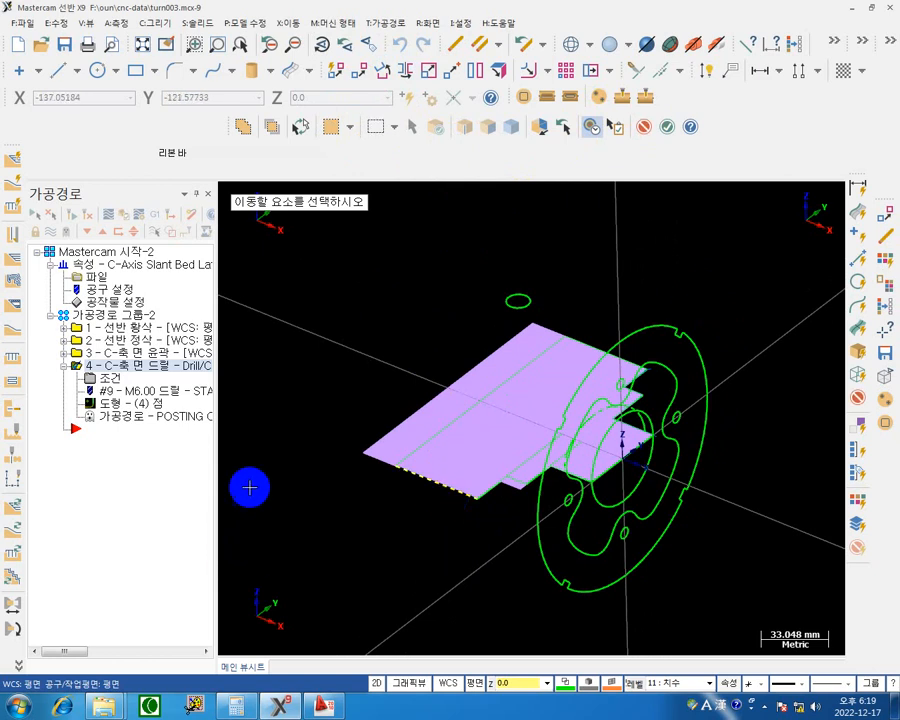
pyautogui.press('Return')
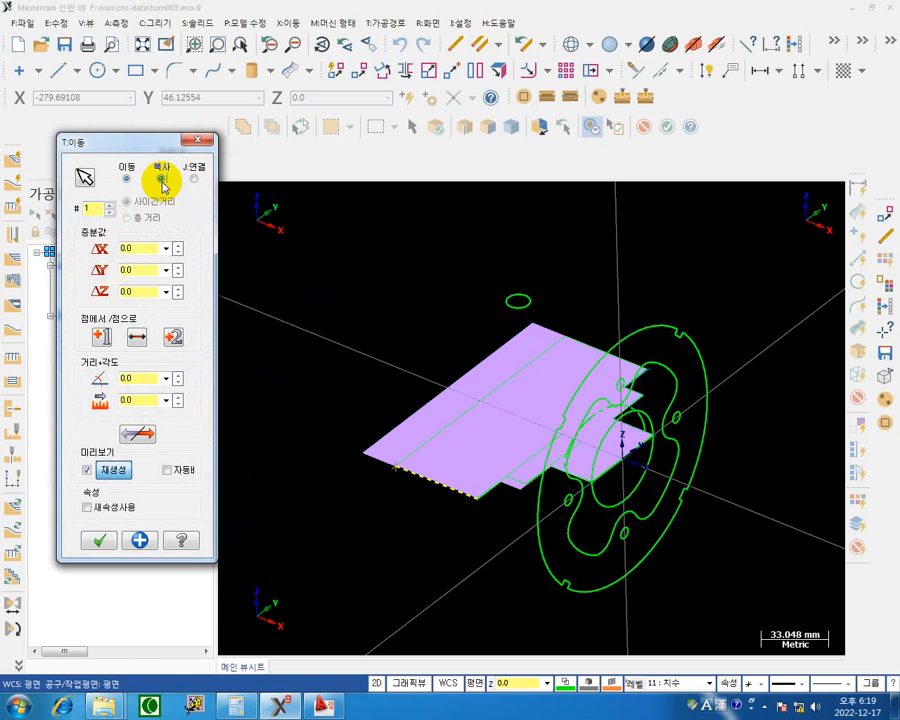
pyautogui.click(161, 180)
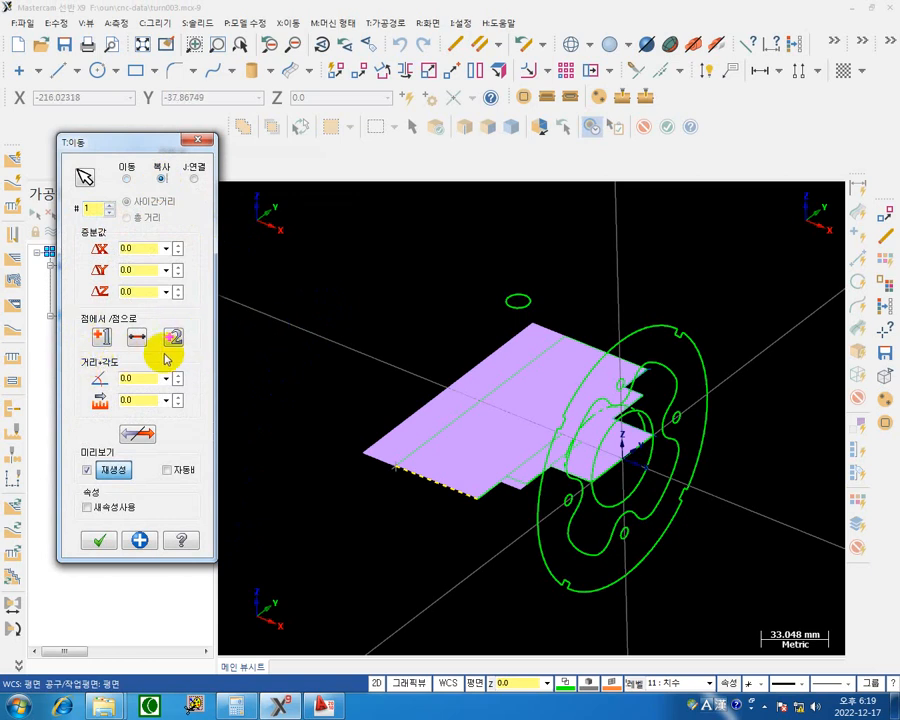
pyautogui.click(101, 337)
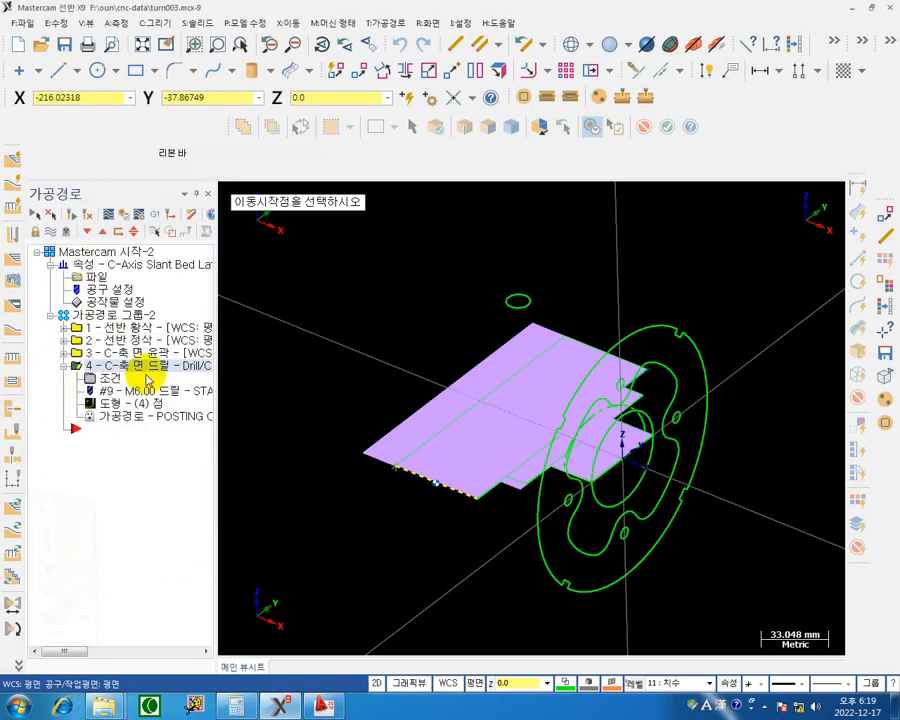
pyautogui.click(479, 505)
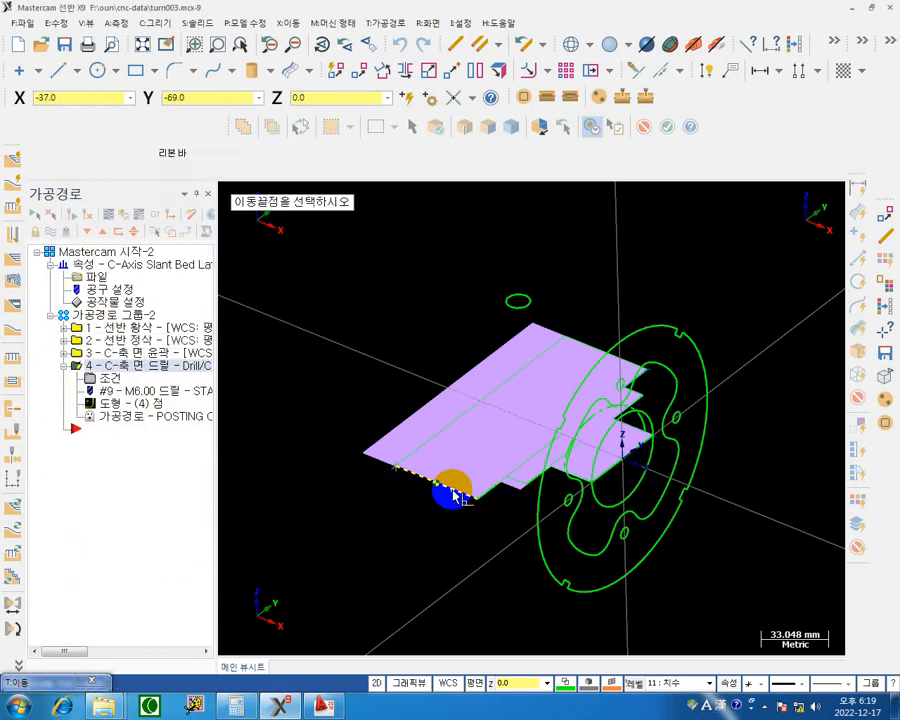
pyautogui.click(563, 433)
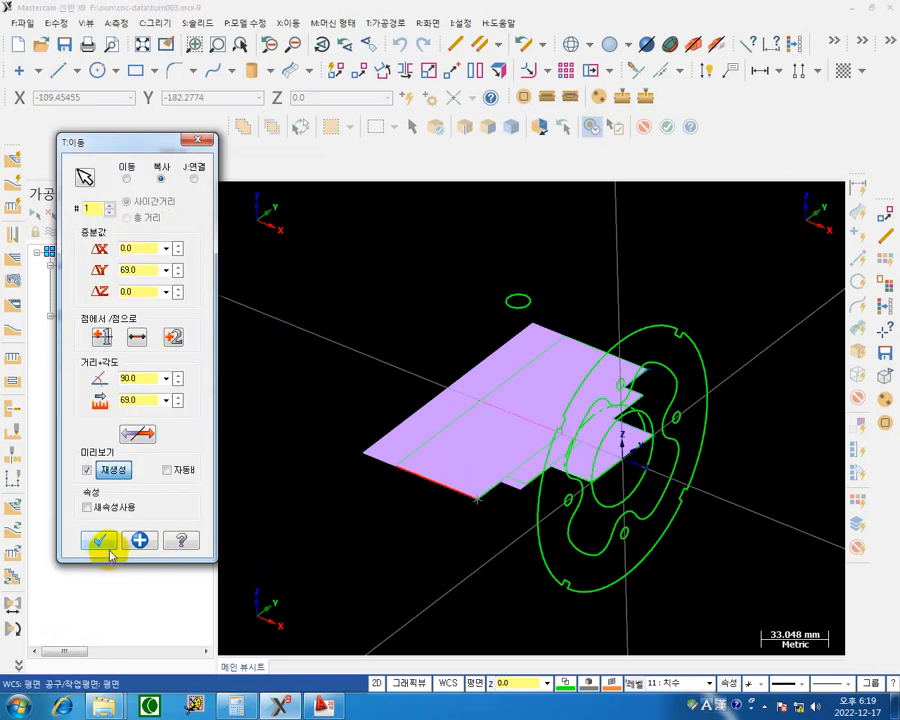
pyautogui.click(139, 540)
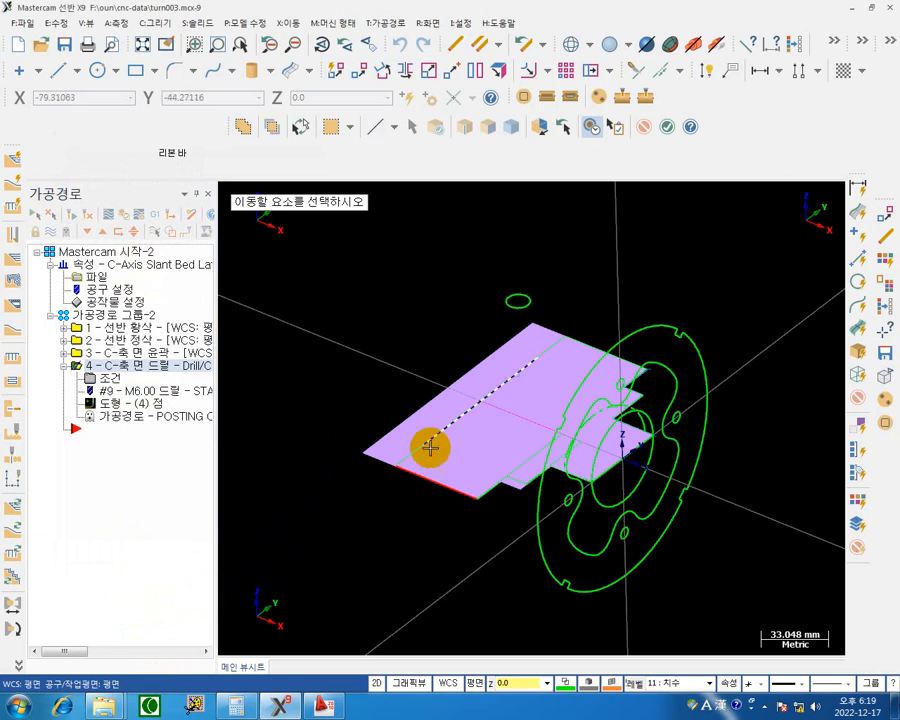
# Copy the rim line lying on the centre axis by 69 mm in Z, placing it through the side-hole circle.
pyautogui.click(528, 421)
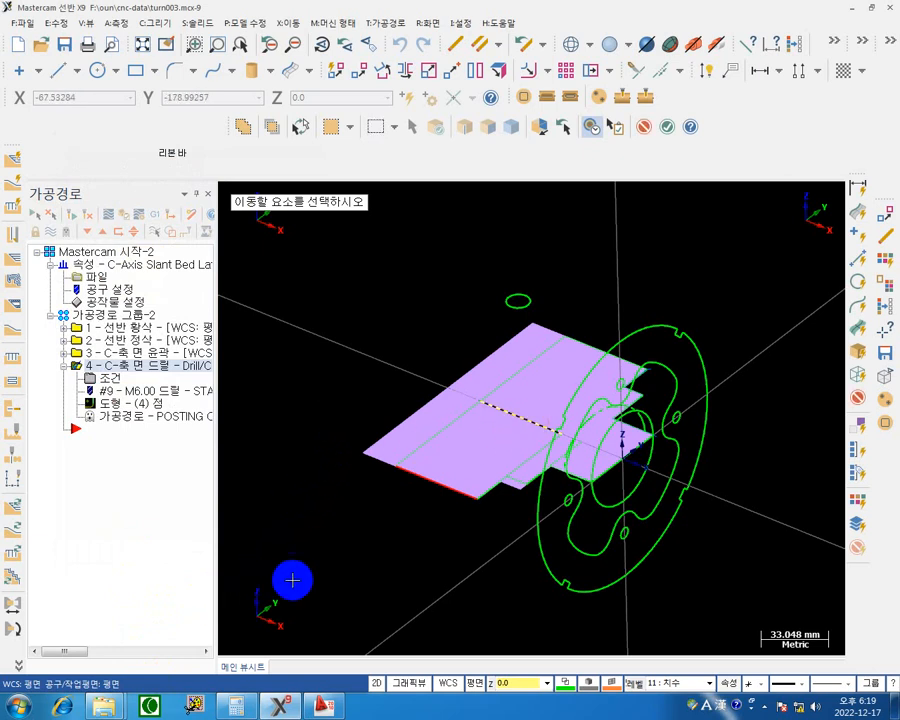
pyautogui.press('Return')
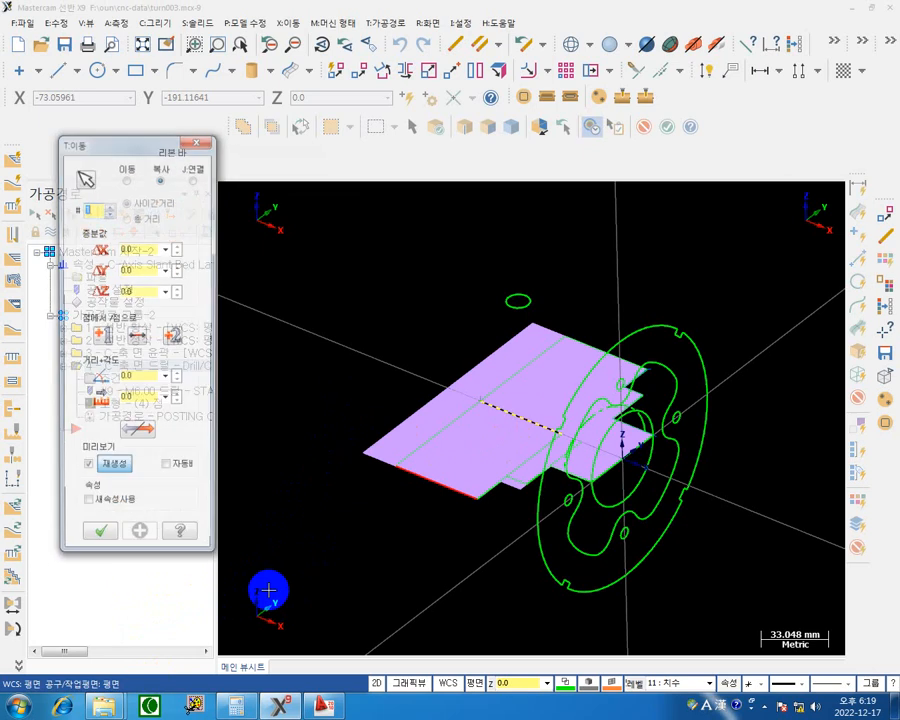
pyautogui.click(126, 171)
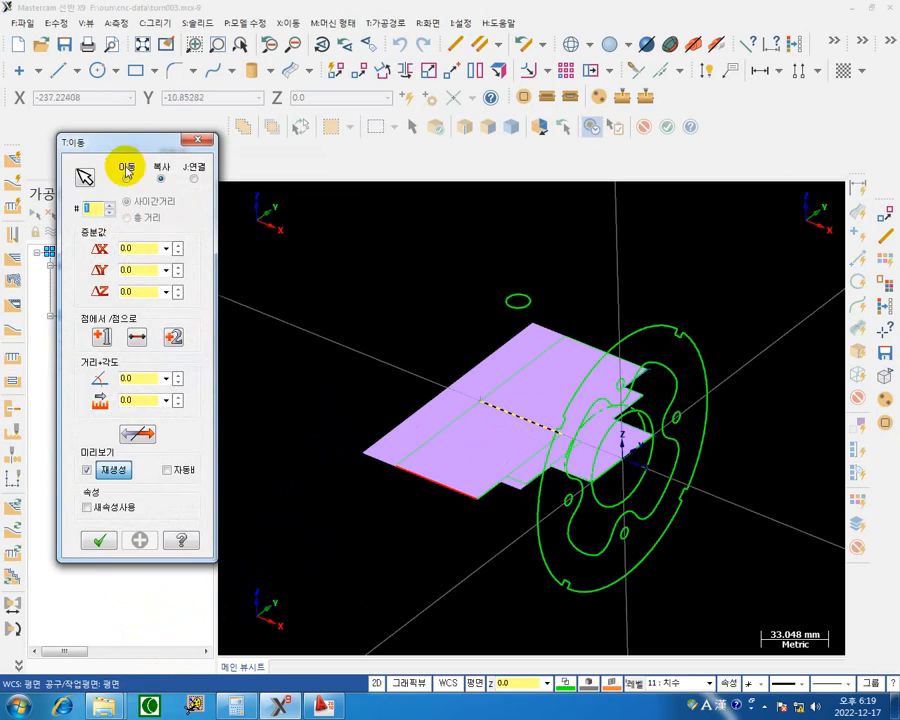
pyautogui.click(147, 294)
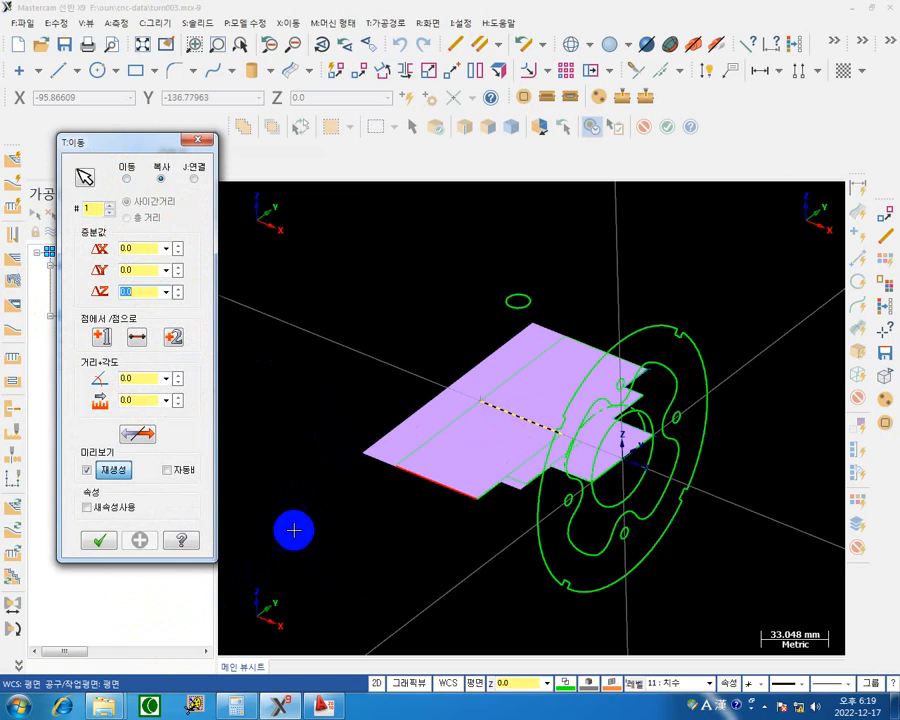
pyautogui.click(140, 290)
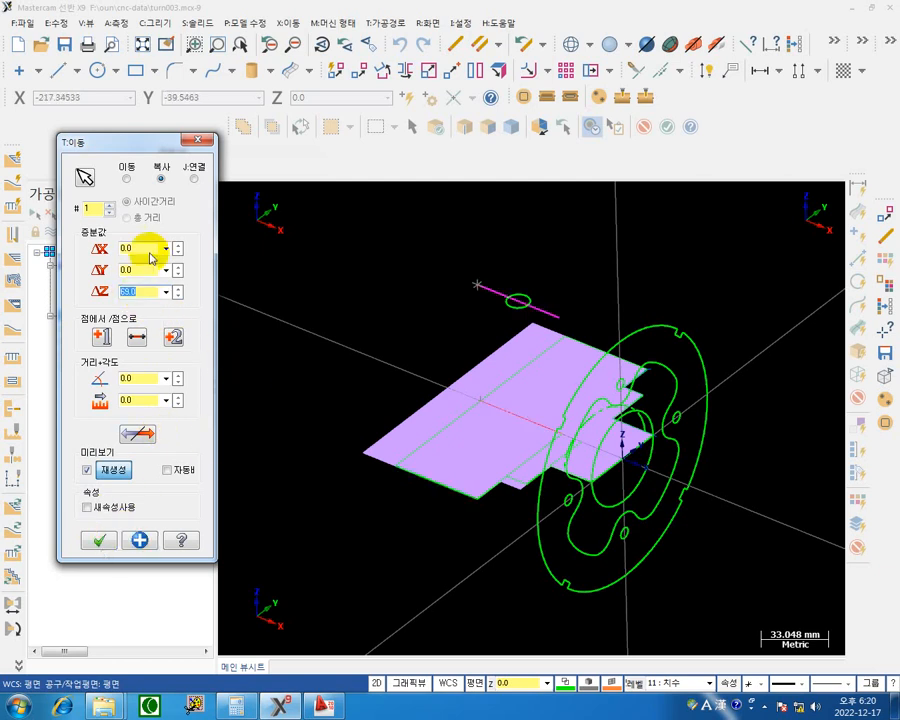
pyautogui.click(101, 541)
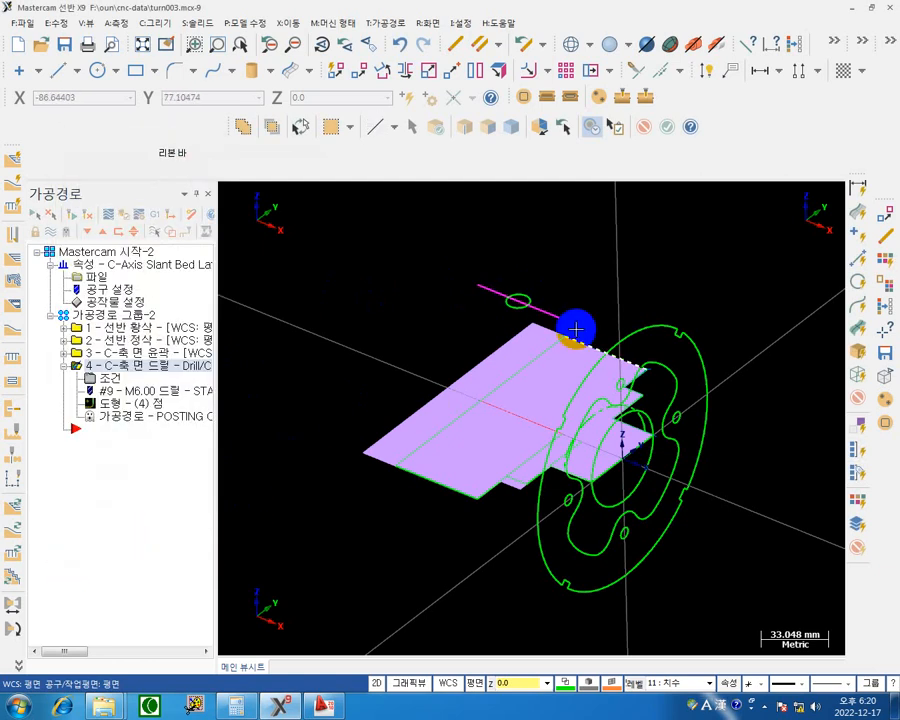
# Switch to the AutoCAD drawing and examine the angular spacing of the outer-rim slots in the dimensioned front view.
pyautogui.moveTo(561, 316)
pyautogui.mouseDown(button='middle')
pyautogui.moveTo(816, 370)
pyautogui.moveTo(798, 406)
pyautogui.moveTo(717, 410)
pyautogui.moveTo(767, 372)
pyautogui.moveTo(751, 376)
pyautogui.moveTo(546, 318)
pyautogui.mouseUp(button='middle')
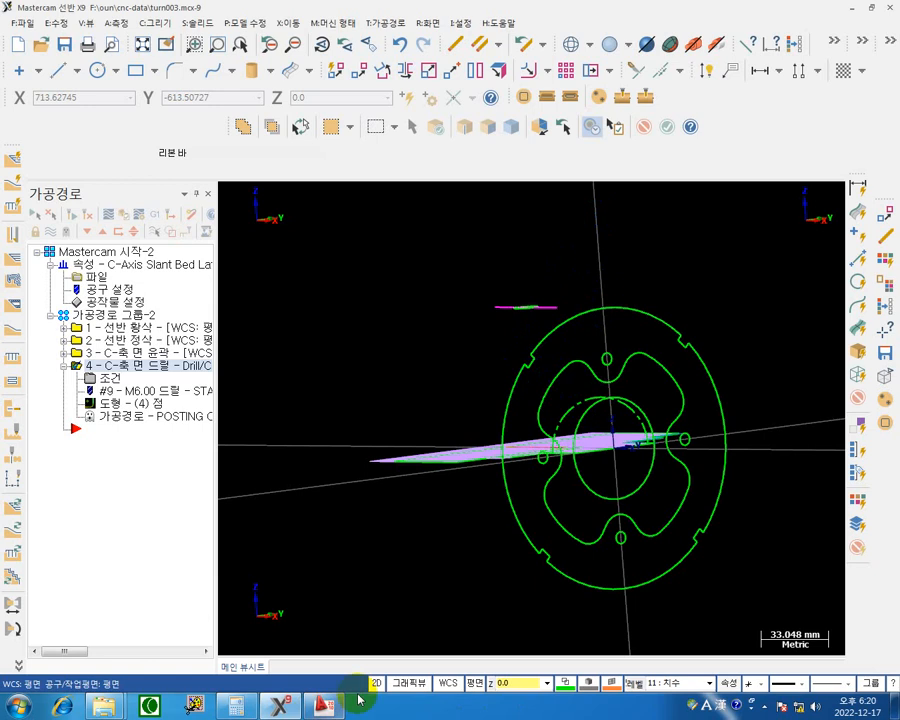
pyautogui.moveTo(336, 710)
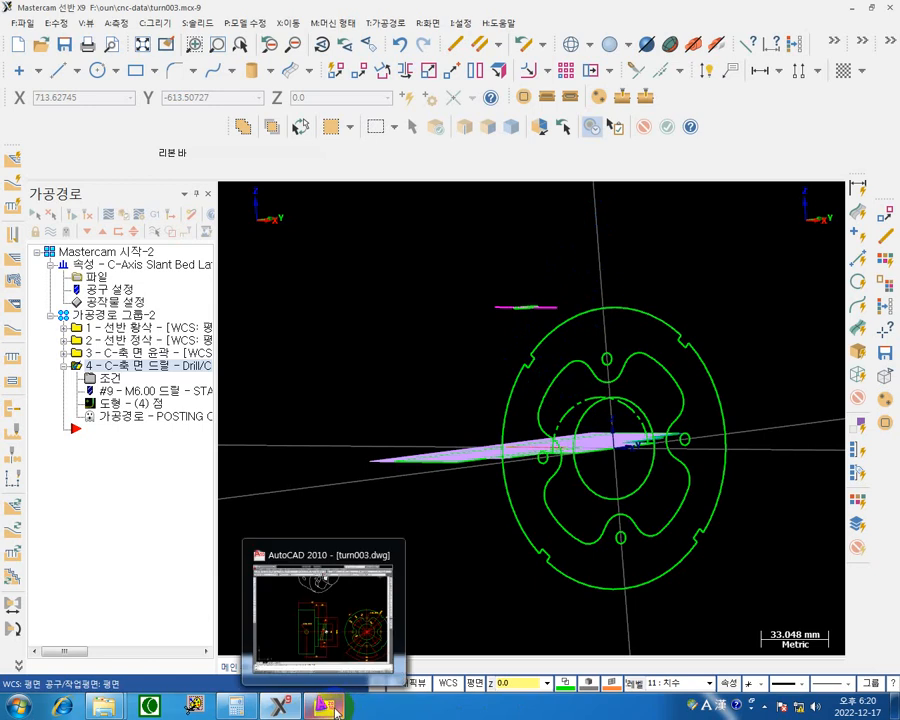
pyautogui.click(333, 707)
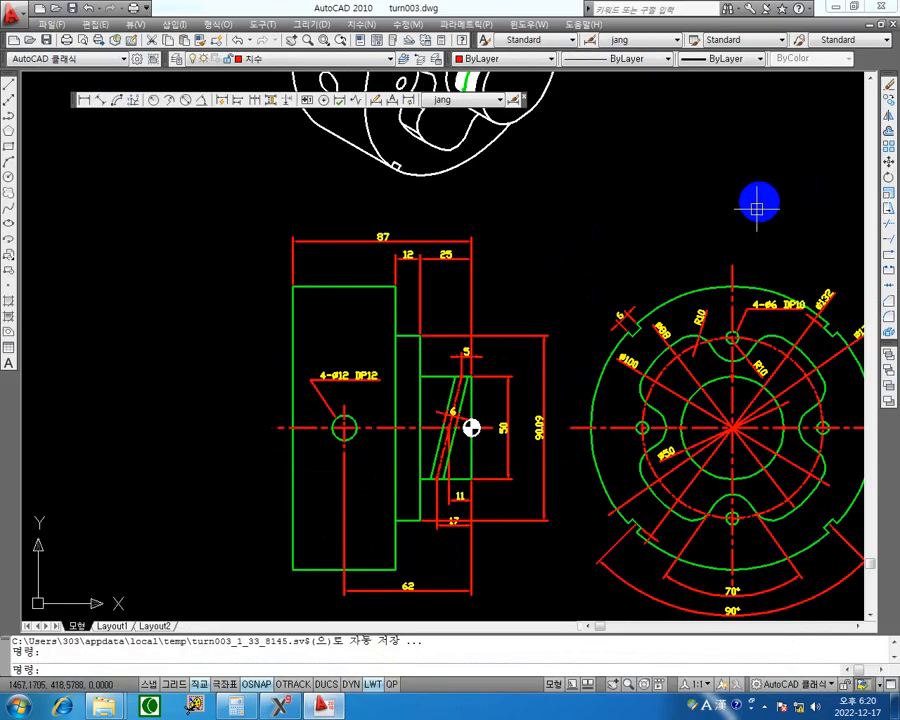
pyautogui.moveTo(754, 200); pyautogui.dragTo(559, 162, button='middle')
pyautogui.scroll(4, 476, 492)
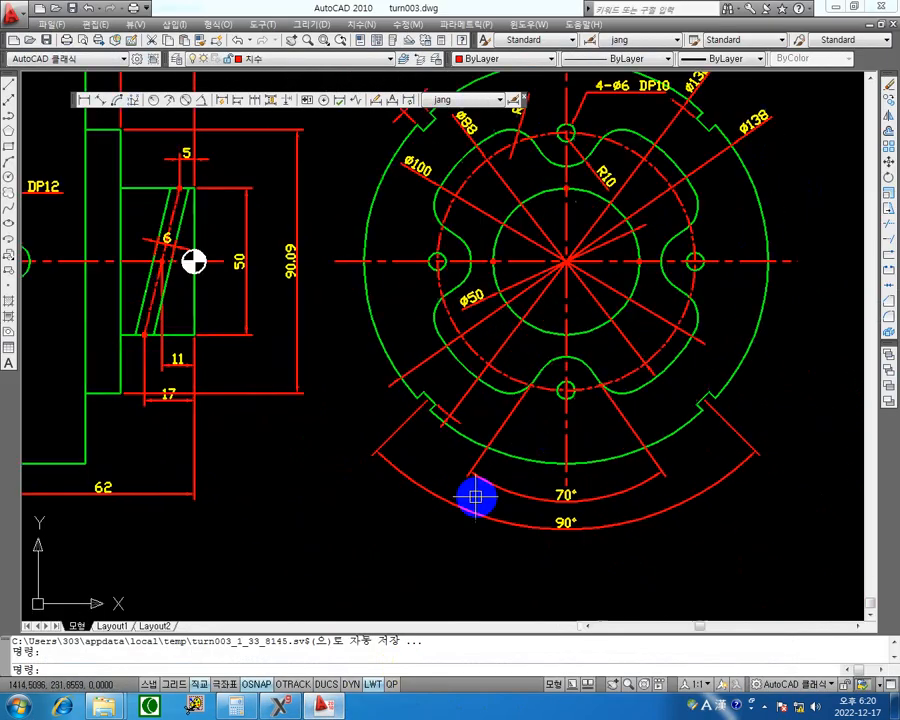
pyautogui.moveTo(770, 413)
pyautogui.mouseDown(button='middle')
pyautogui.moveTo(649, 388)
pyautogui.moveTo(645, 364)
pyautogui.mouseUp(button='middle')
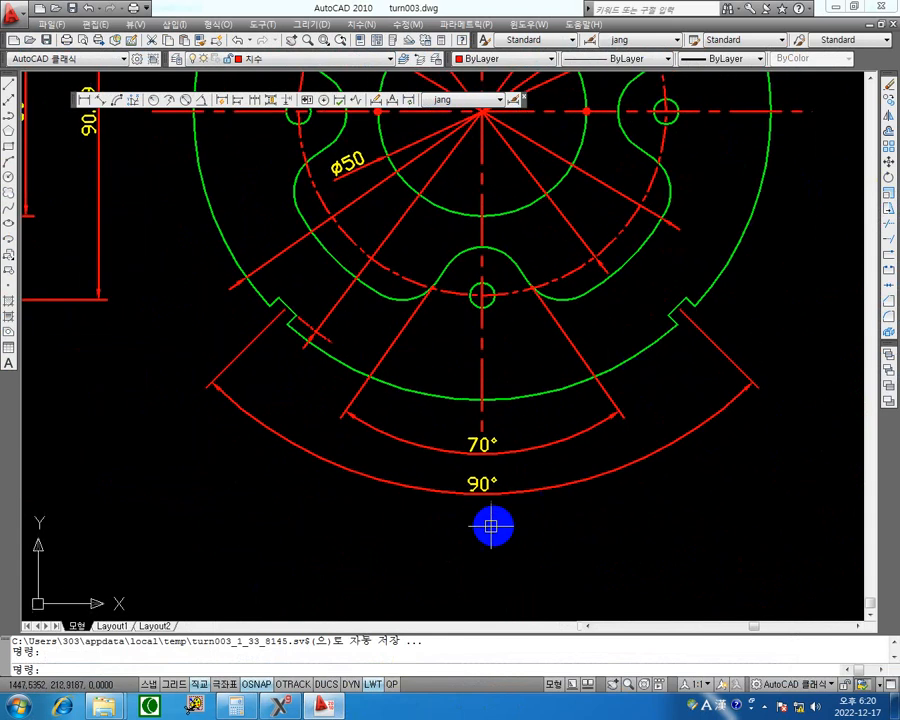
pyautogui.scroll(-4, 506, 470)
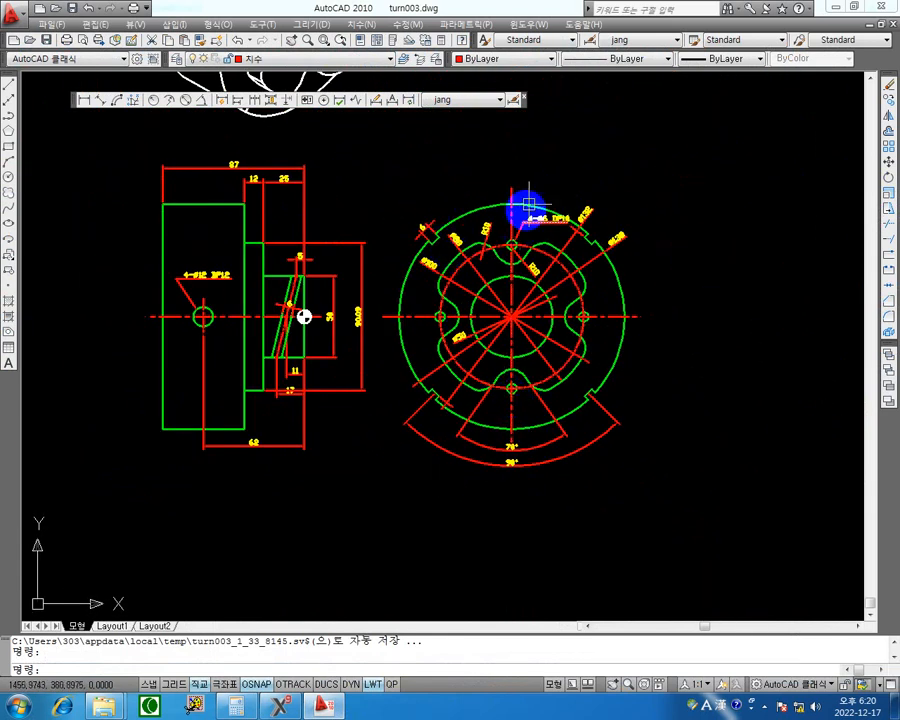
# Switch back to Mastercam and rotate the raised slot line 45° about the X axis through the origin with Dynamic Transform.
pyautogui.click(831, 8)
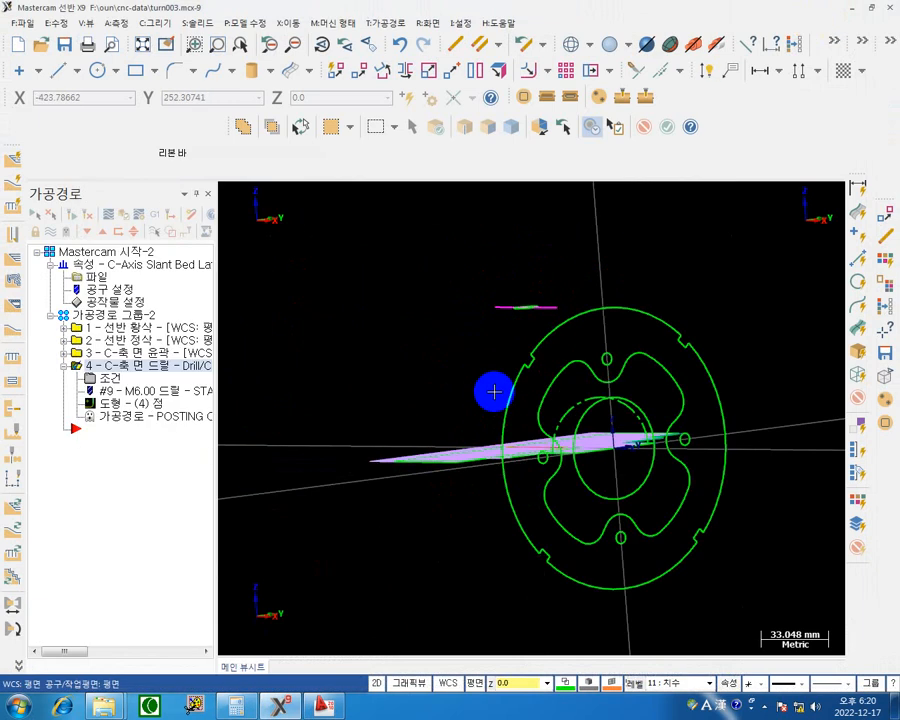
pyautogui.moveTo(567, 292)
pyautogui.mouseDown(button='middle')
pyautogui.moveTo(573, 317)
pyautogui.moveTo(567, 303)
pyautogui.mouseUp(button='middle')
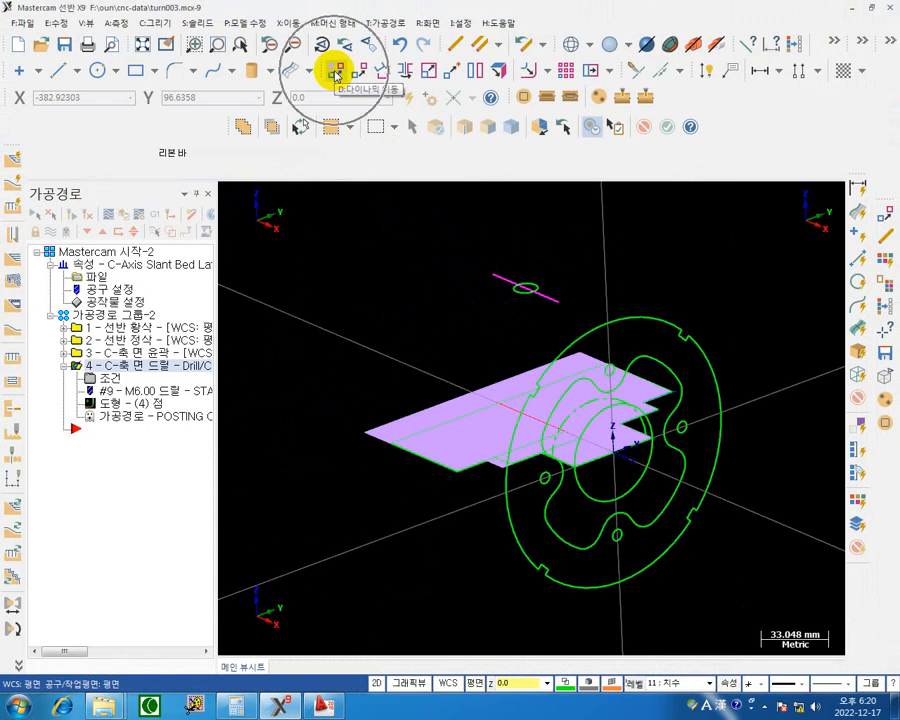
pyautogui.click(335, 73)
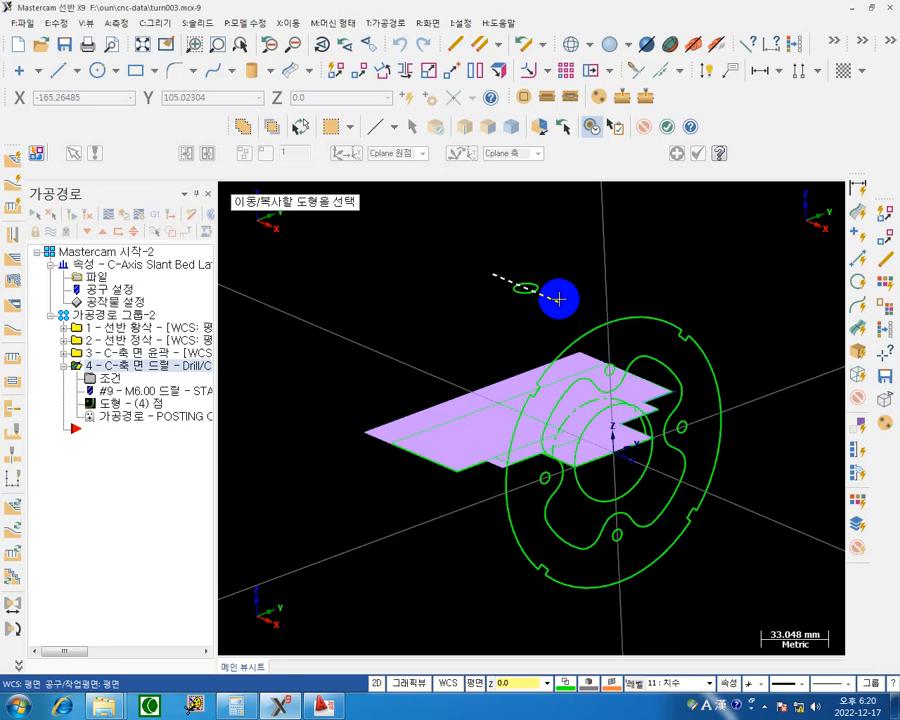
pyautogui.click(559, 299)
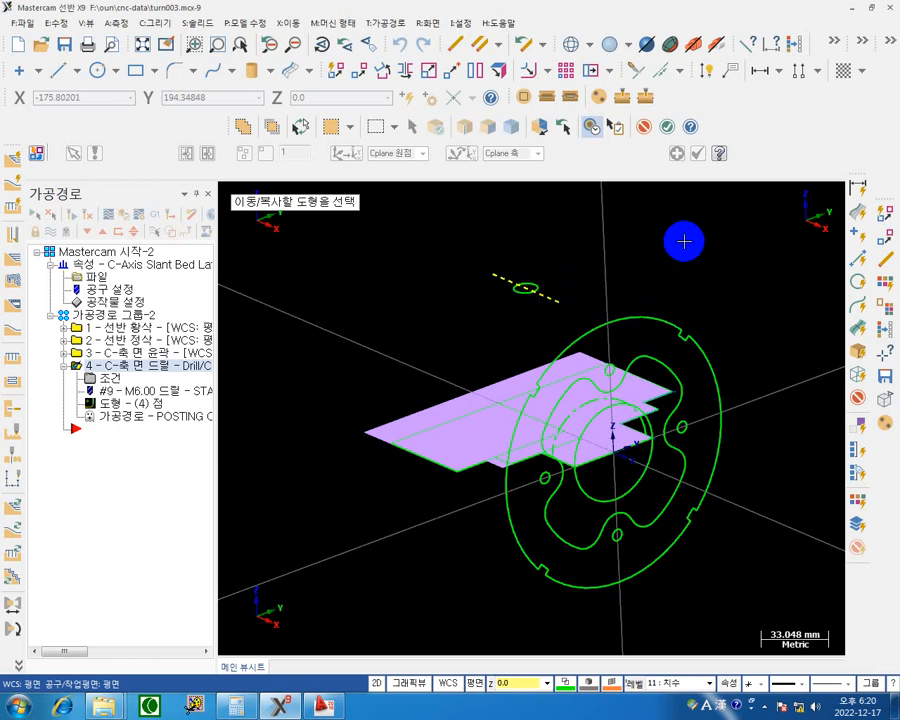
pyautogui.press('Return')
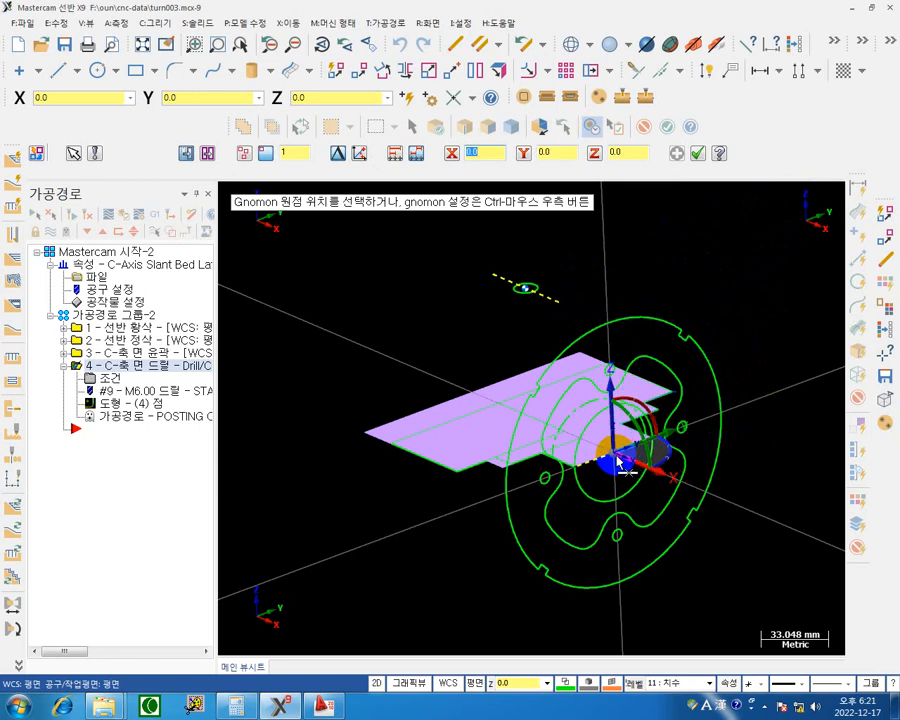
pyautogui.click(618, 458)
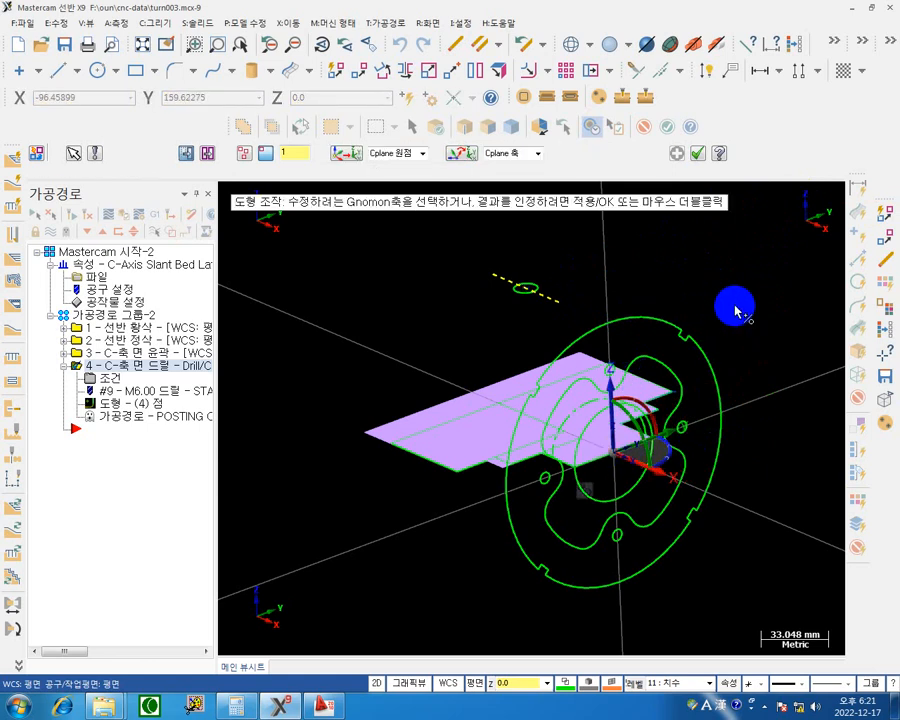
pyautogui.moveTo(701, 289)
pyautogui.mouseDown(button='middle')
pyautogui.moveTo(704, 303)
pyautogui.moveTo(708, 295)
pyautogui.mouseUp(button='middle')
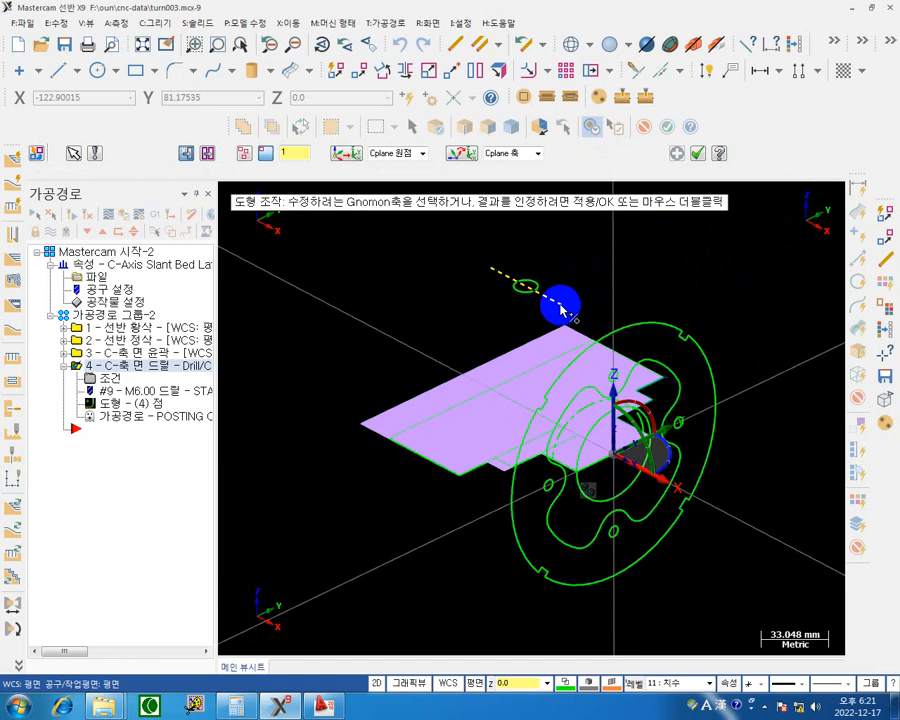
pyautogui.click(668, 484)
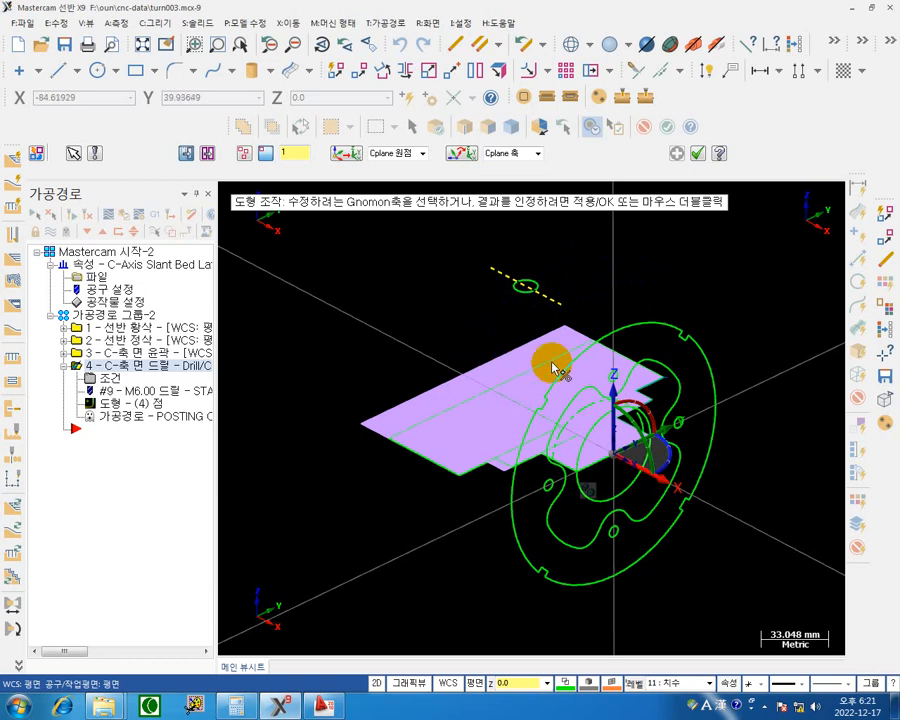
pyautogui.click(630, 408)
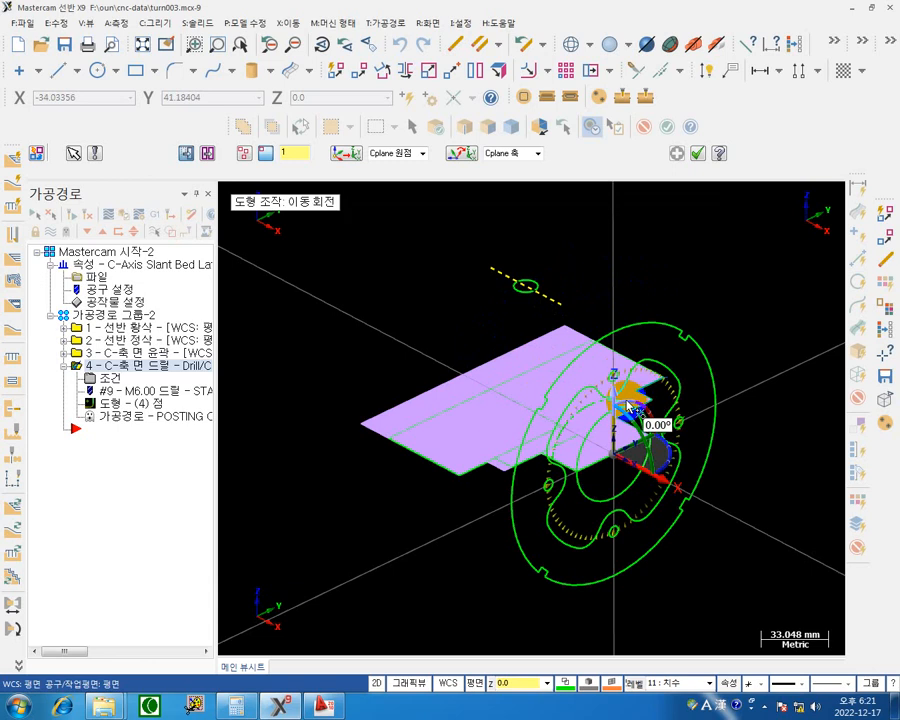
pyautogui.click(628, 405)
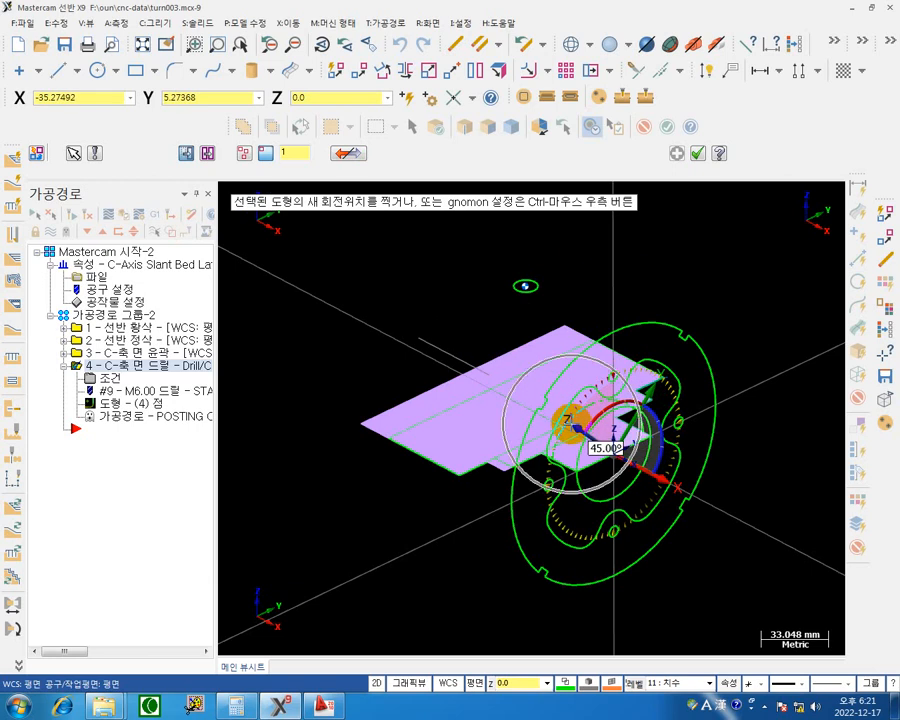
pyautogui.click(610, 445)
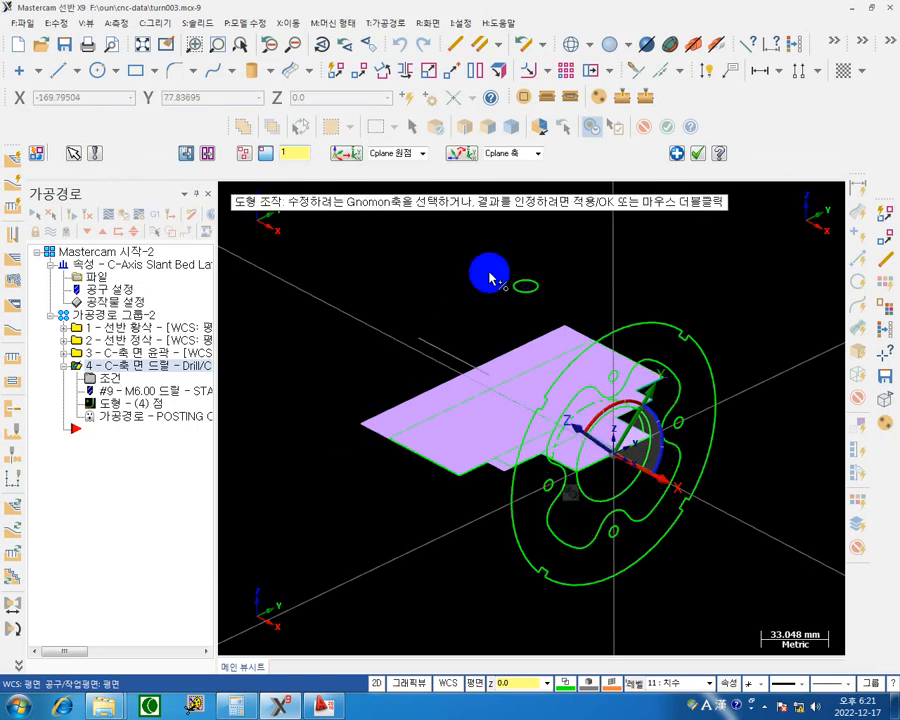
pyautogui.click(677, 153)
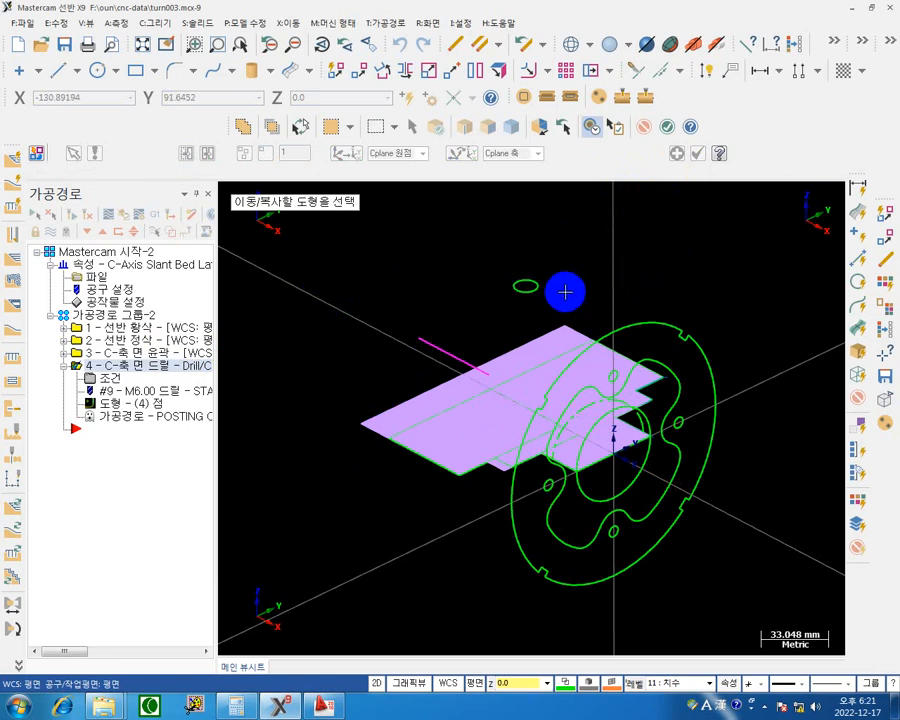
pyautogui.click(531, 288)
pyautogui.click(450, 353)
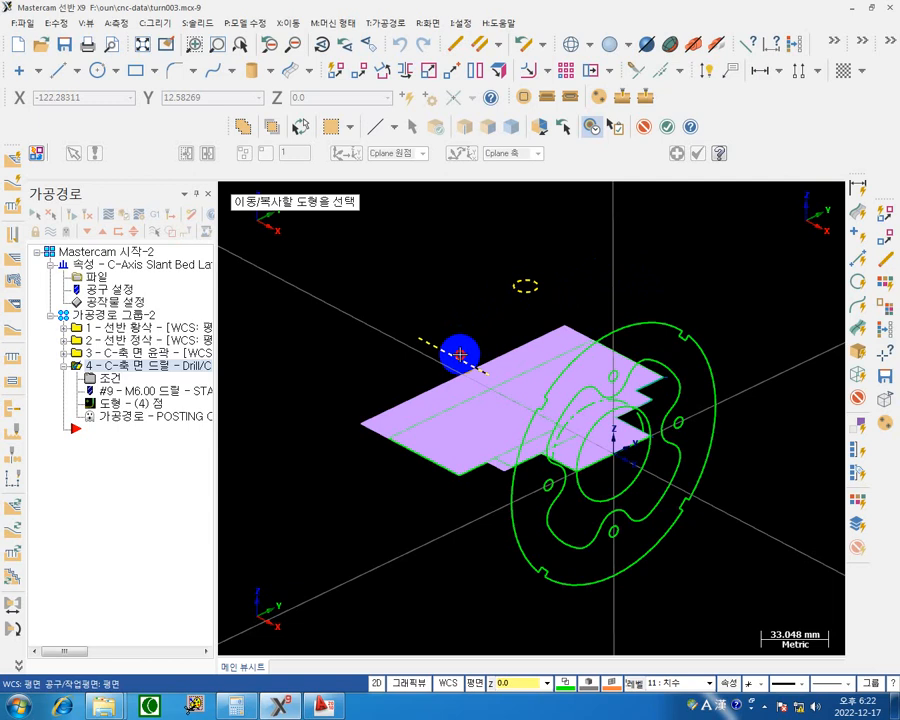
pyautogui.click(687, 238)
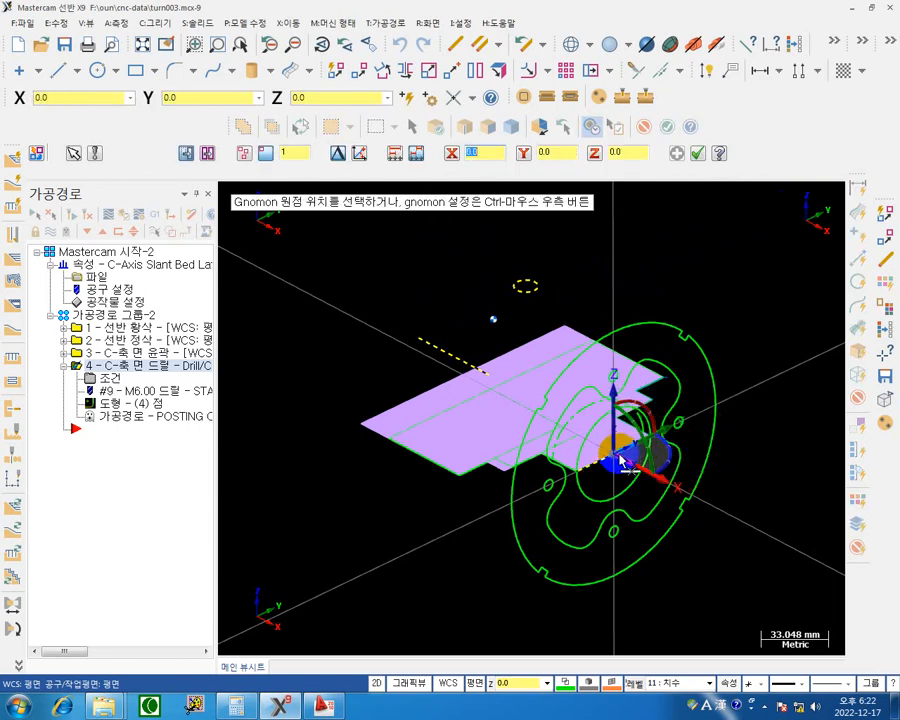
pyautogui.click(612, 455)
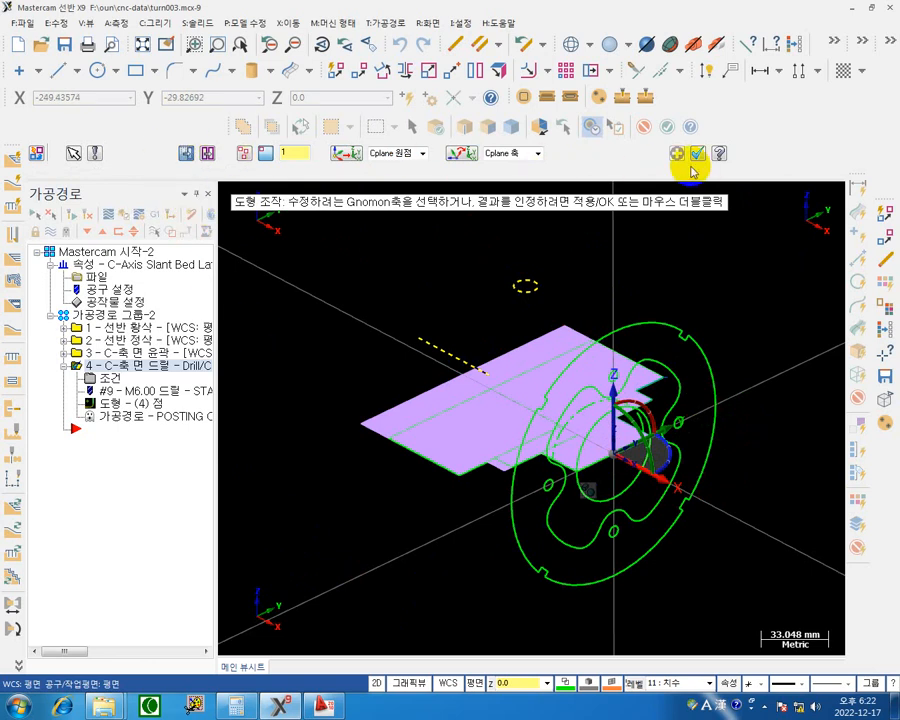
pyautogui.click(186, 153)
pyautogui.click(186, 153)
pyautogui.click(186, 153)
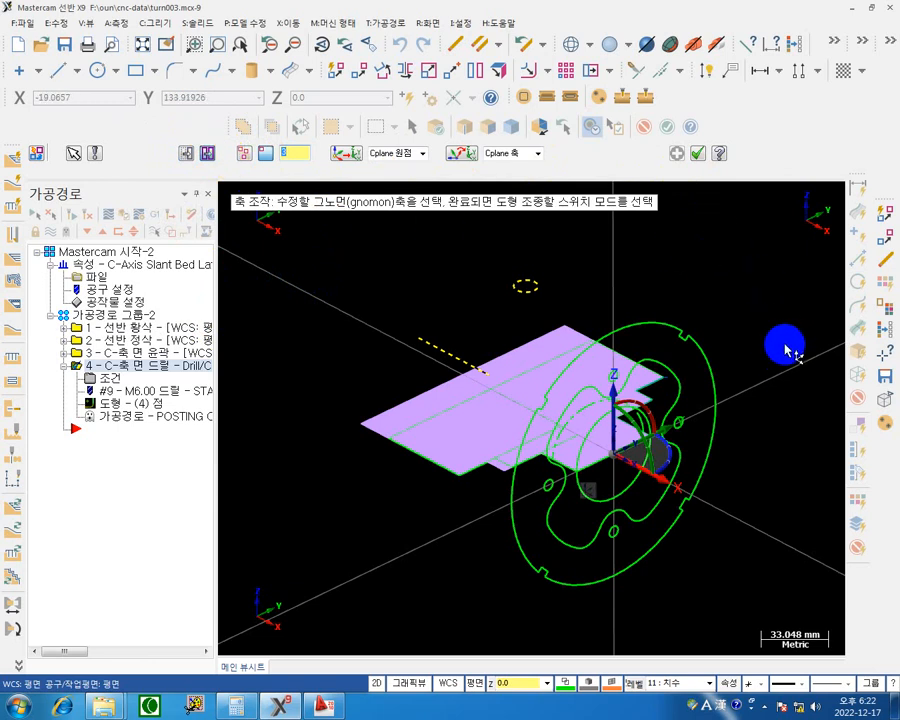
pyautogui.click(670, 480)
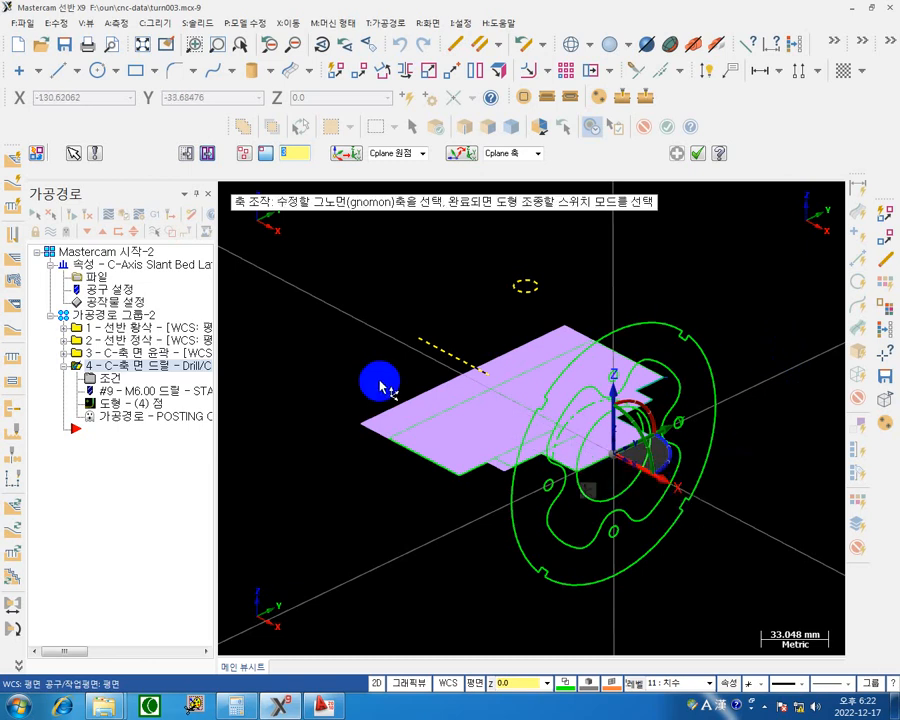
pyautogui.click(628, 406)
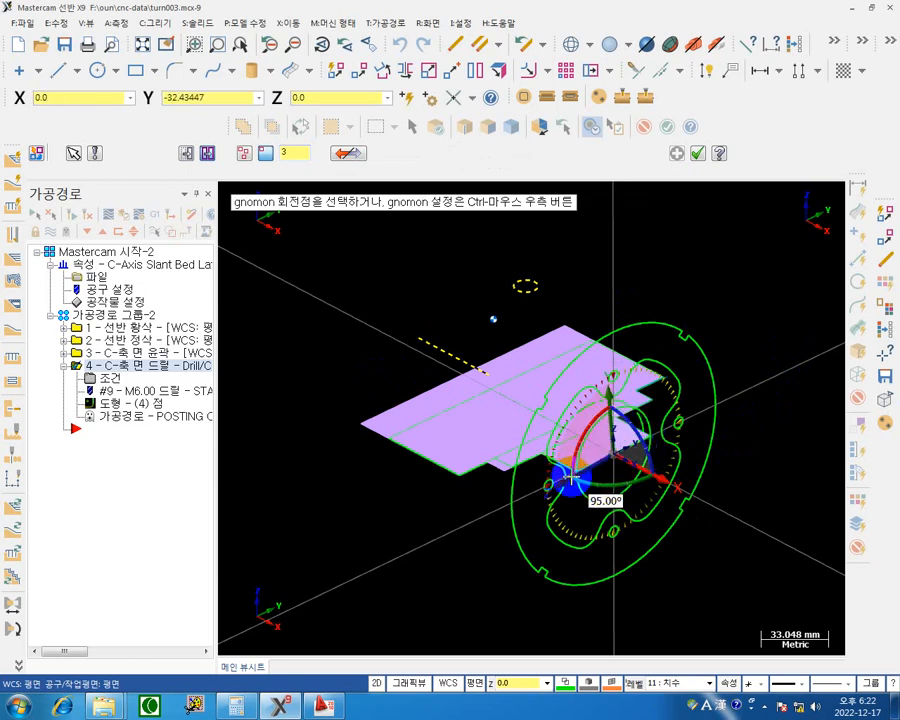
pyautogui.click(570, 478)
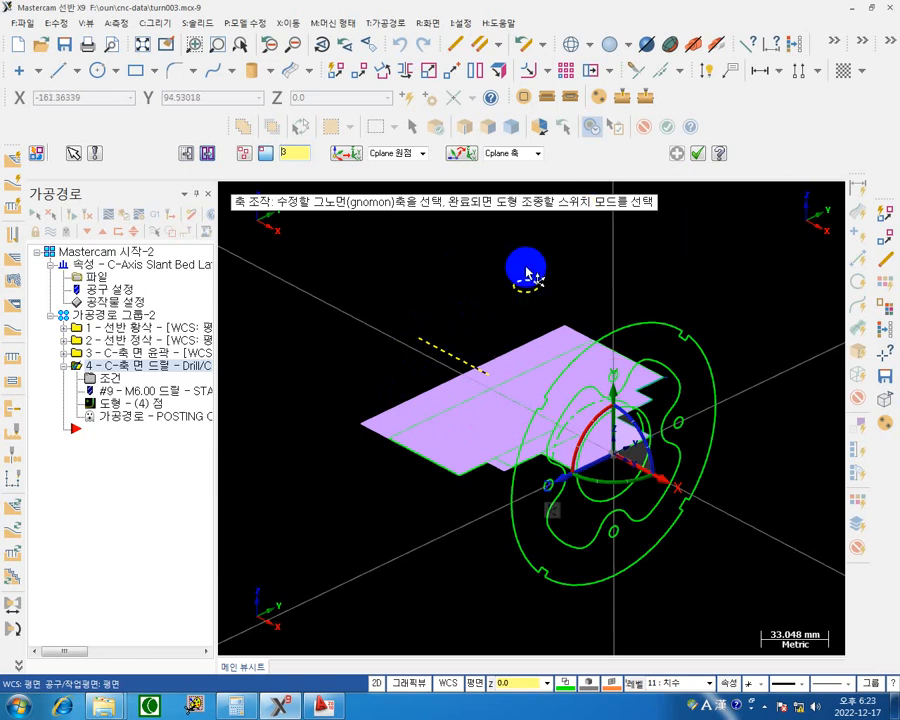
pyautogui.press('Escape')
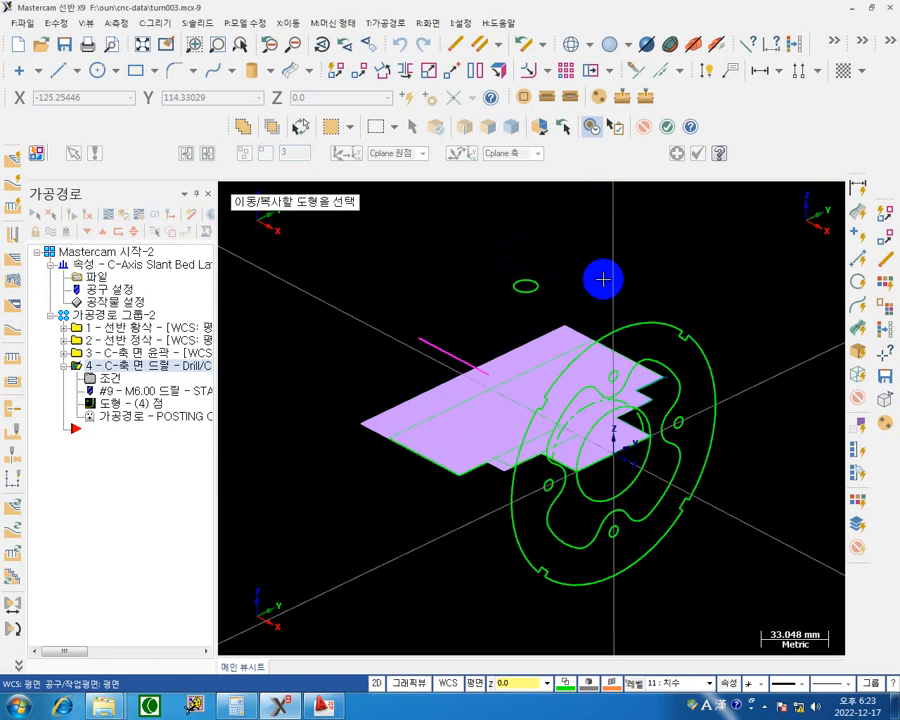
pyautogui.press('Escape')
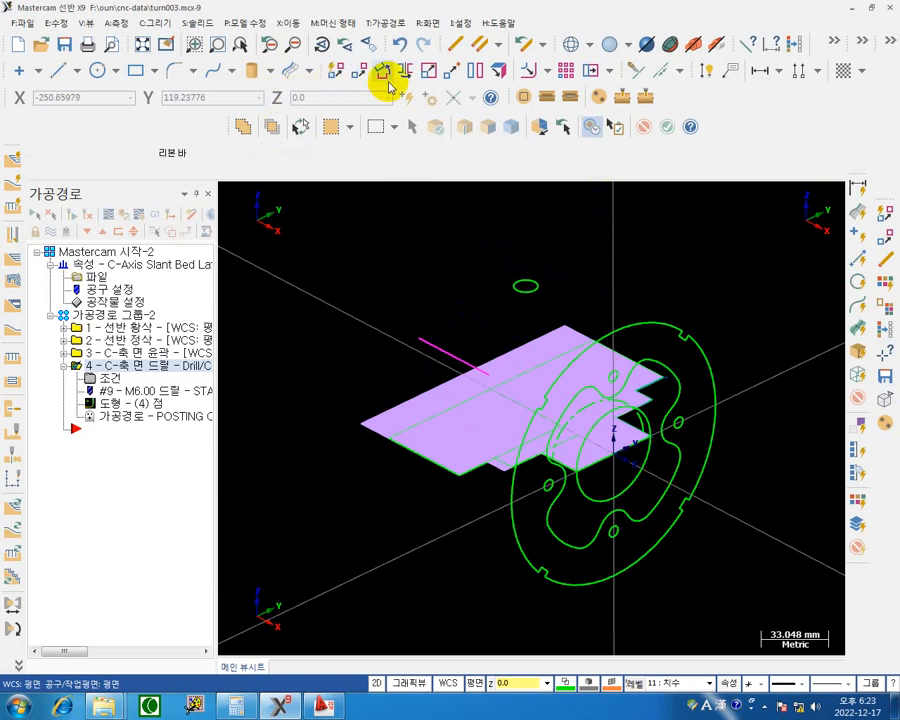
# Rotate-copy the side-hole circle and the slot line about the X axis through the origin with Dynamic Transform, making 3 copies at 90°.
pyautogui.click(335, 73)
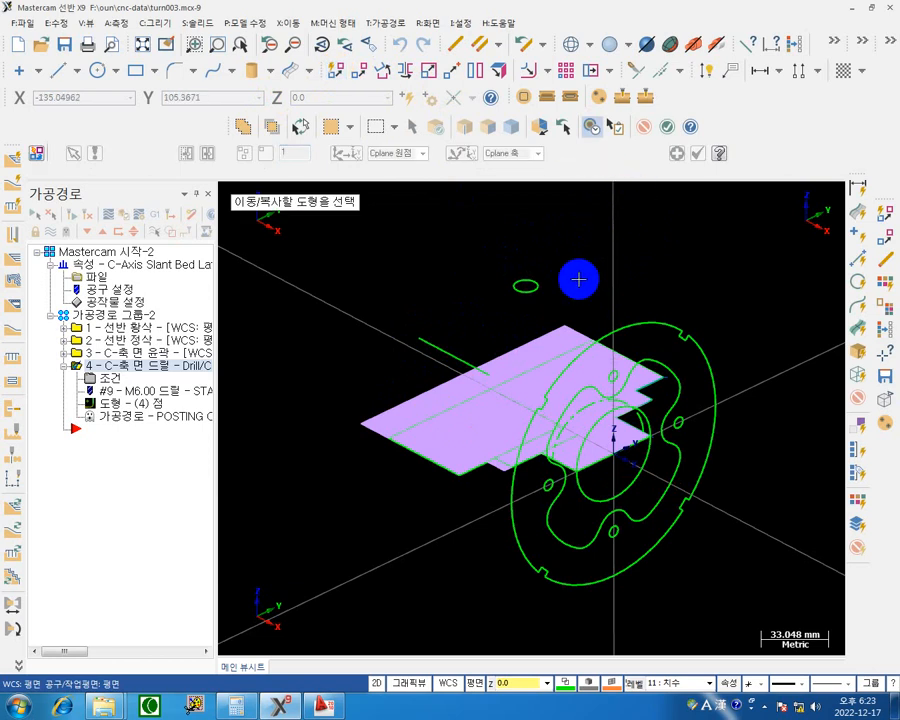
pyautogui.click(530, 286)
pyautogui.click(472, 358)
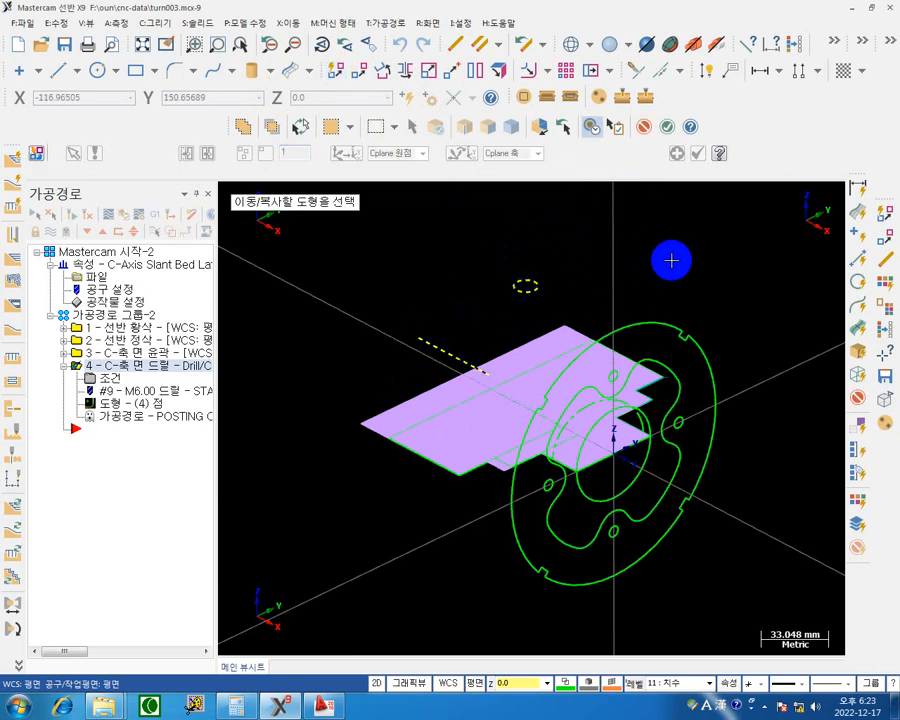
pyautogui.press('Return')
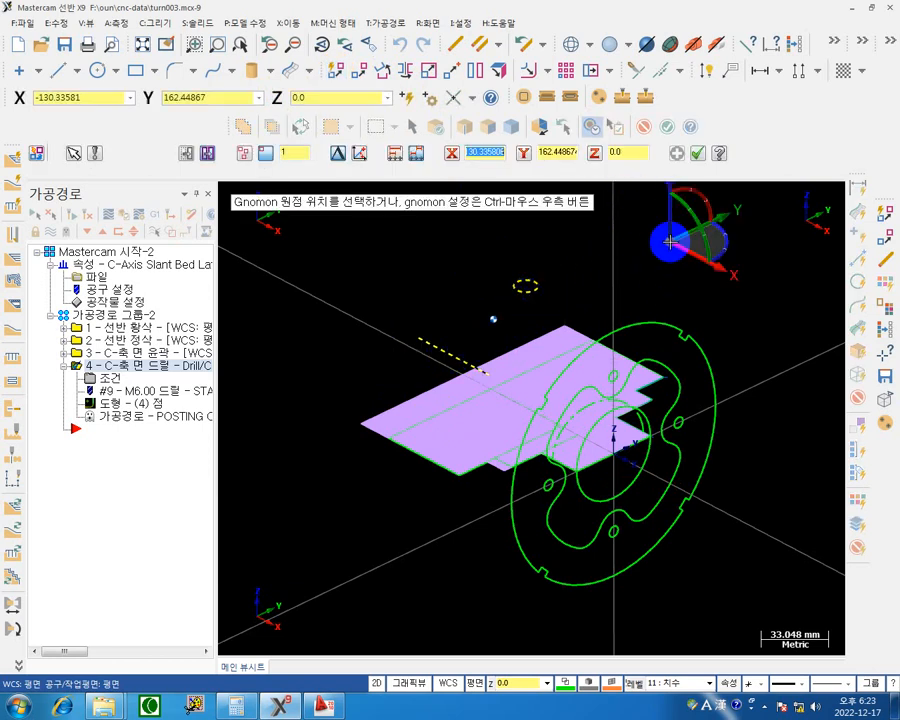
pyautogui.click(607, 470)
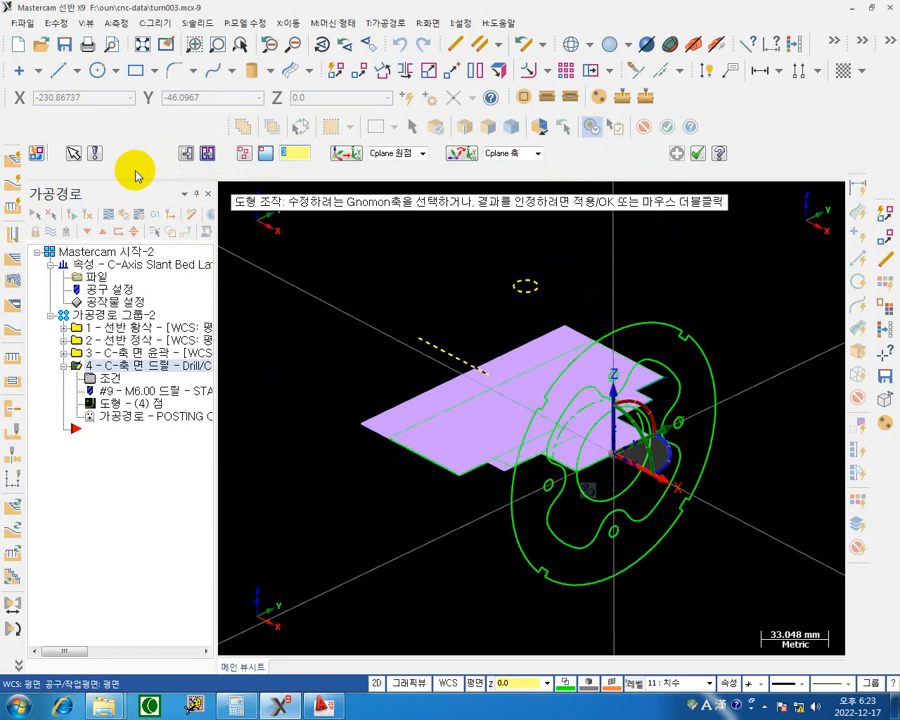
pyautogui.click(625, 405)
pyautogui.click(625, 405)
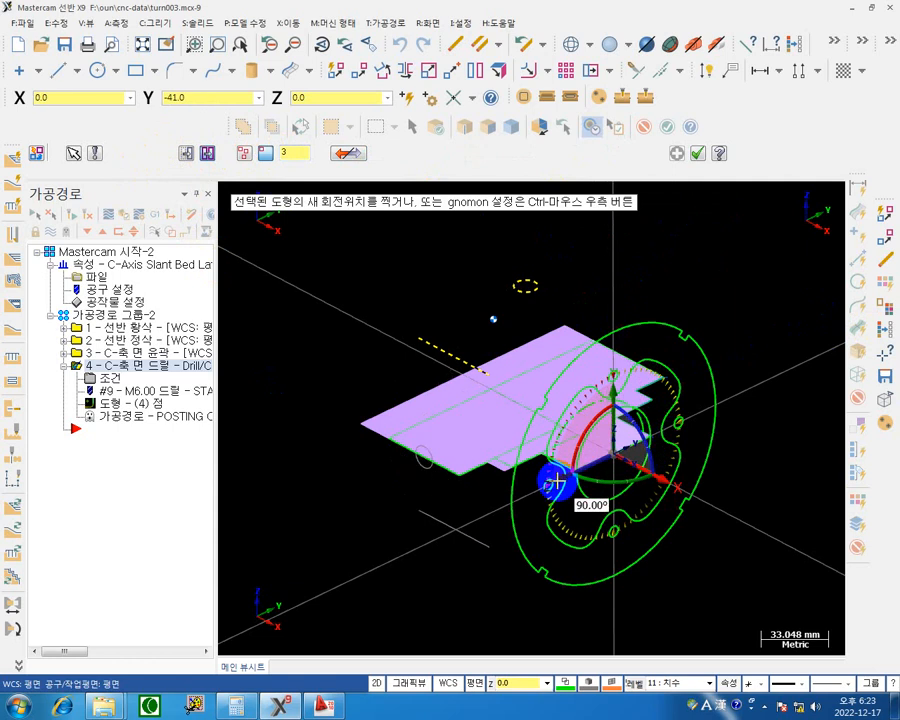
pyautogui.click(557, 482)
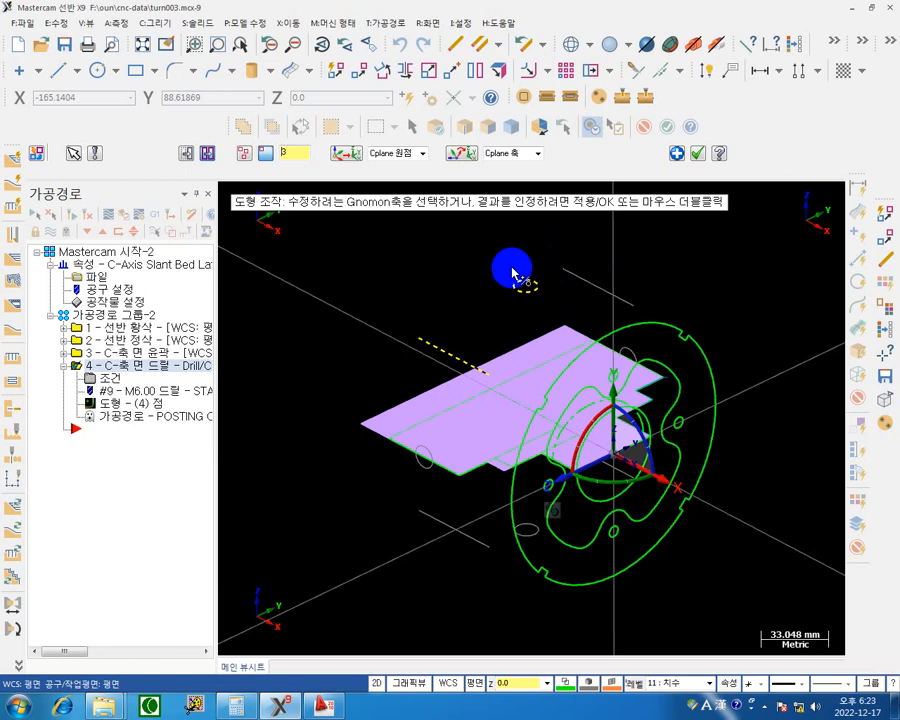
pyautogui.click(697, 153)
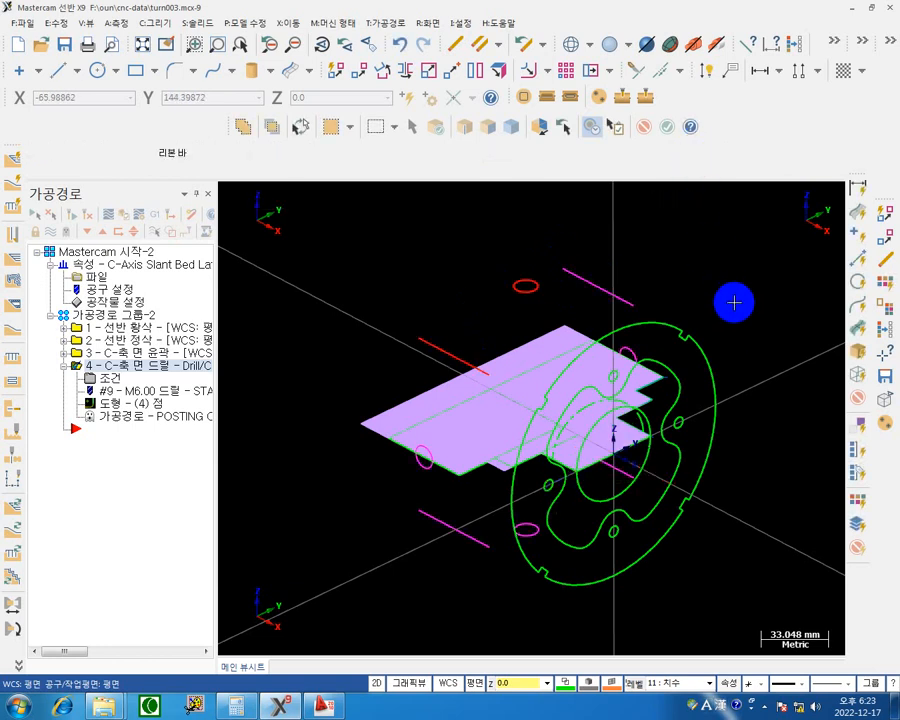
# Start a C-axis cross contour toolpath and chain the four slot lines as single entities, each from its front end.
pyautogui.moveTo(702, 302); pyautogui.dragTo(628, 266, button='middle')
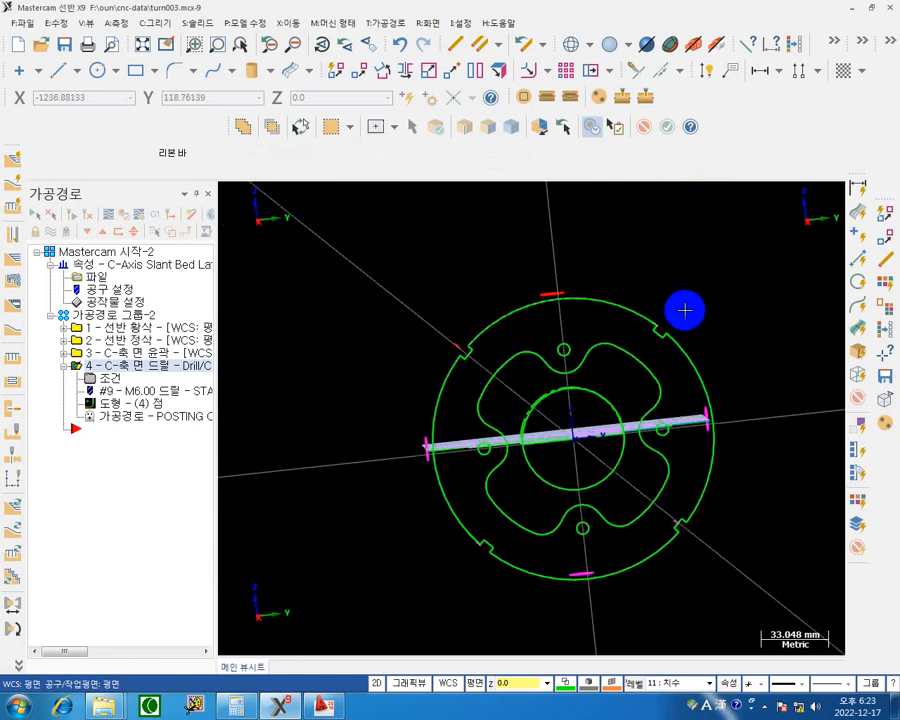
pyautogui.moveTo(687, 309); pyautogui.dragTo(659, 309, button='middle')
pyautogui.click(481, 340)
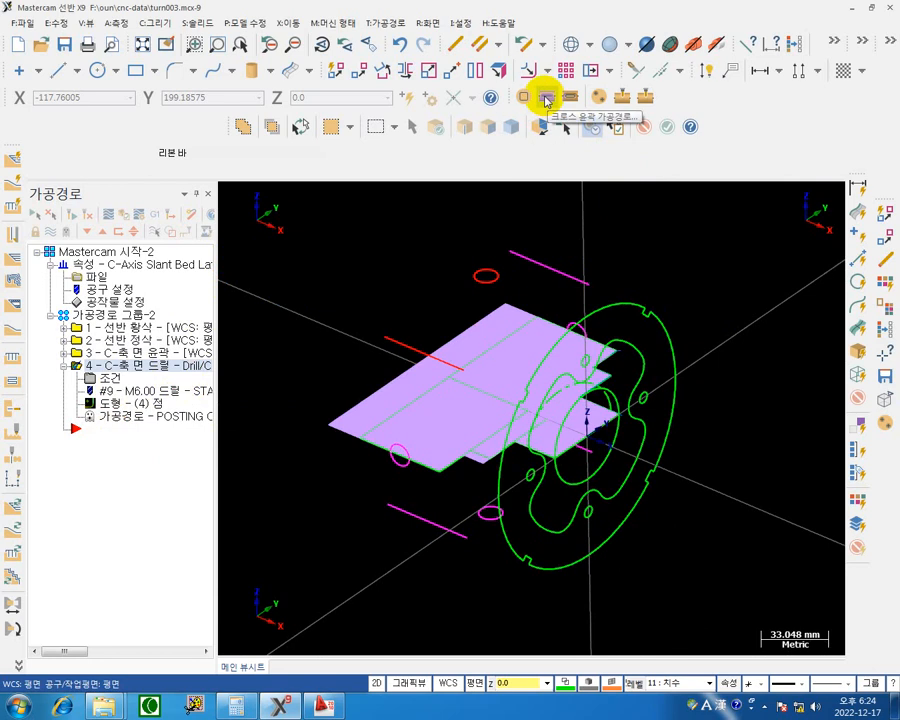
pyautogui.click(547, 99)
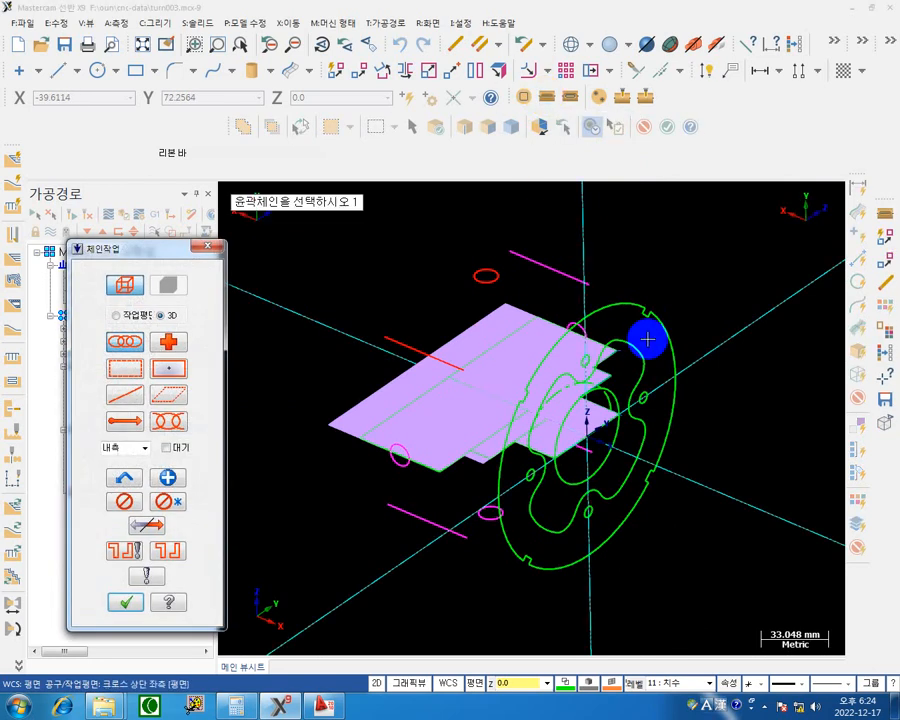
pyautogui.click(120, 400)
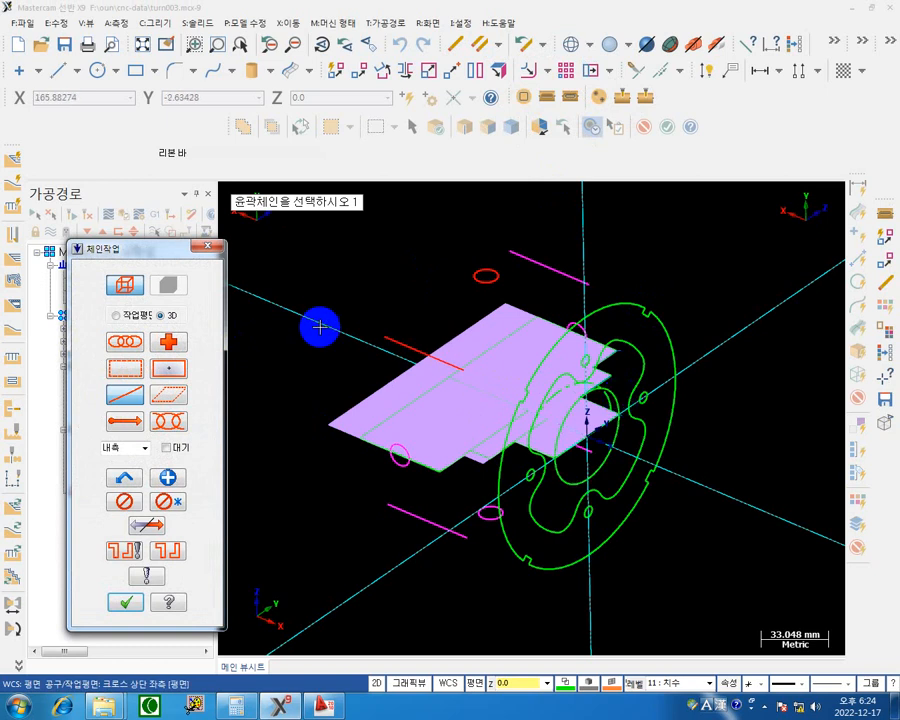
pyautogui.click(452, 356)
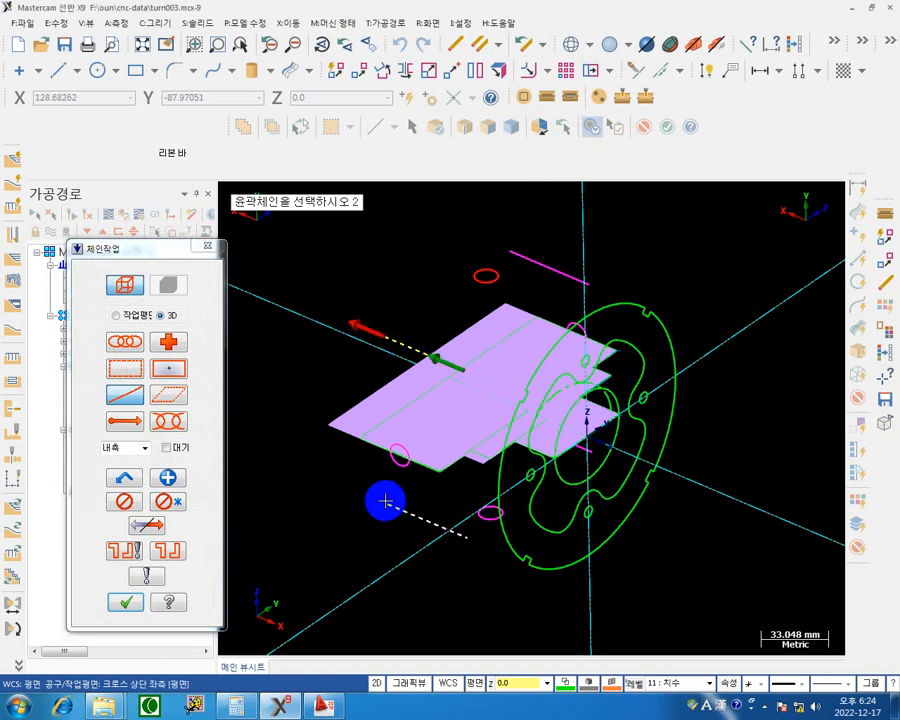
pyautogui.click(462, 538)
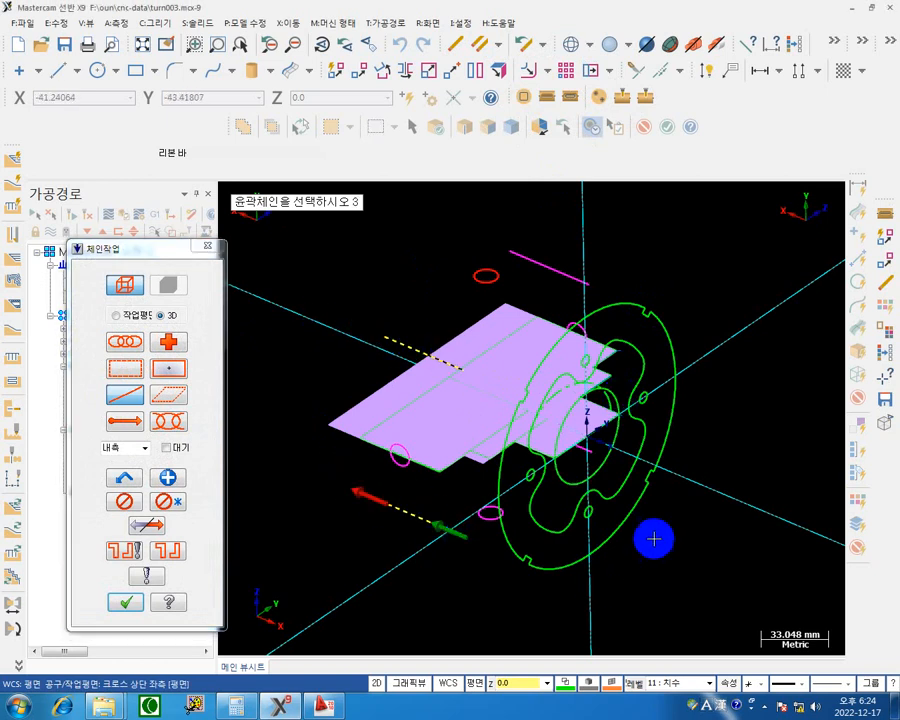
pyautogui.click(595, 453)
pyautogui.click(593, 274)
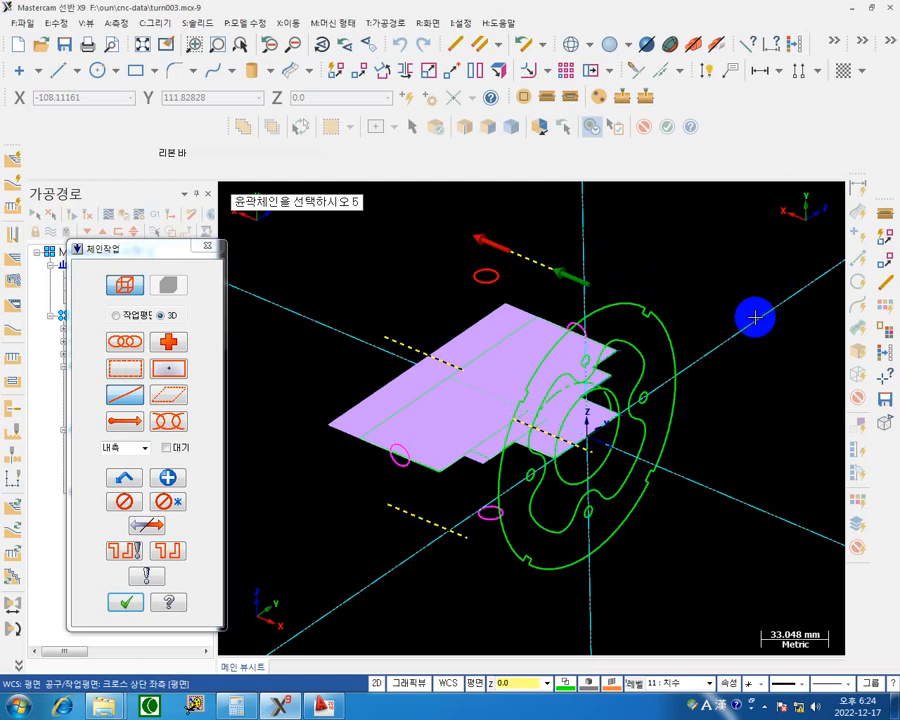
pyautogui.moveTo(755, 317); pyautogui.dragTo(729, 307, button='middle')
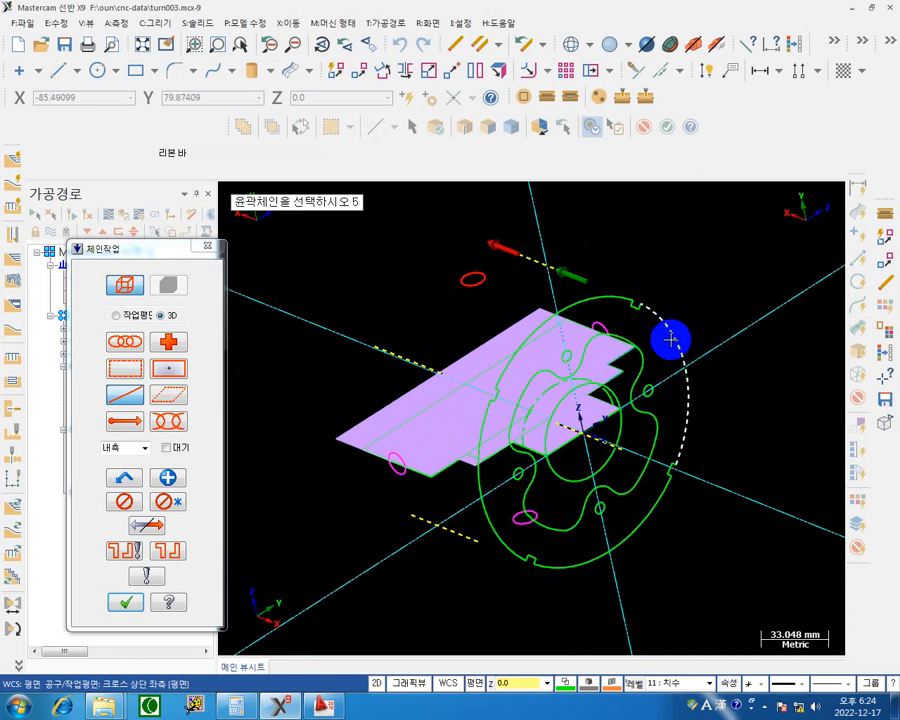
pyautogui.click(126, 603)
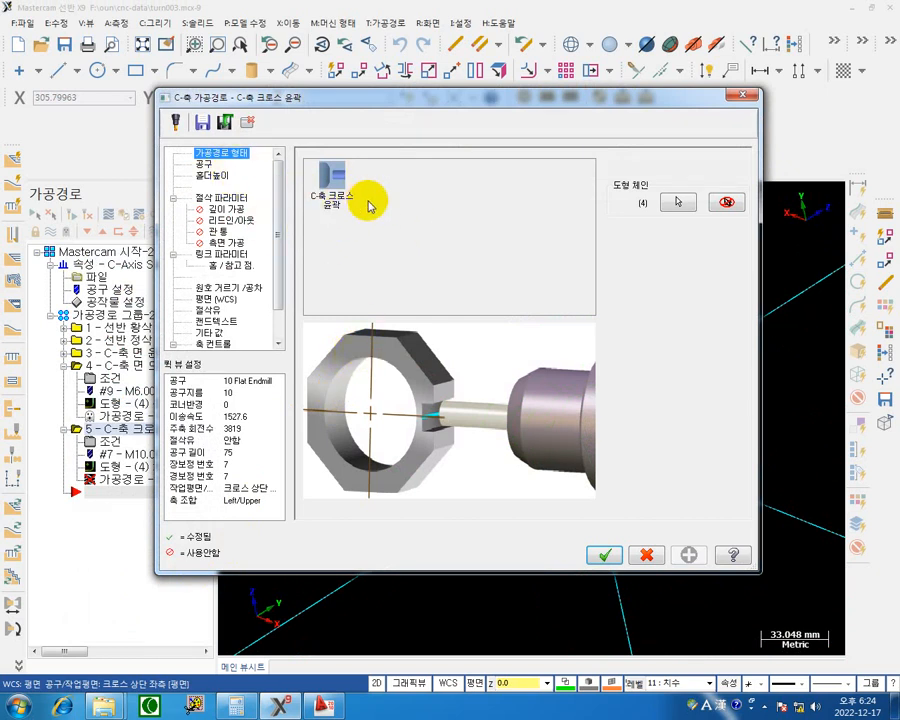
# Start creating a new end mill in the cross contour toolpath's tool settings, proceeding to its geometry definition.
pyautogui.click(199, 163)
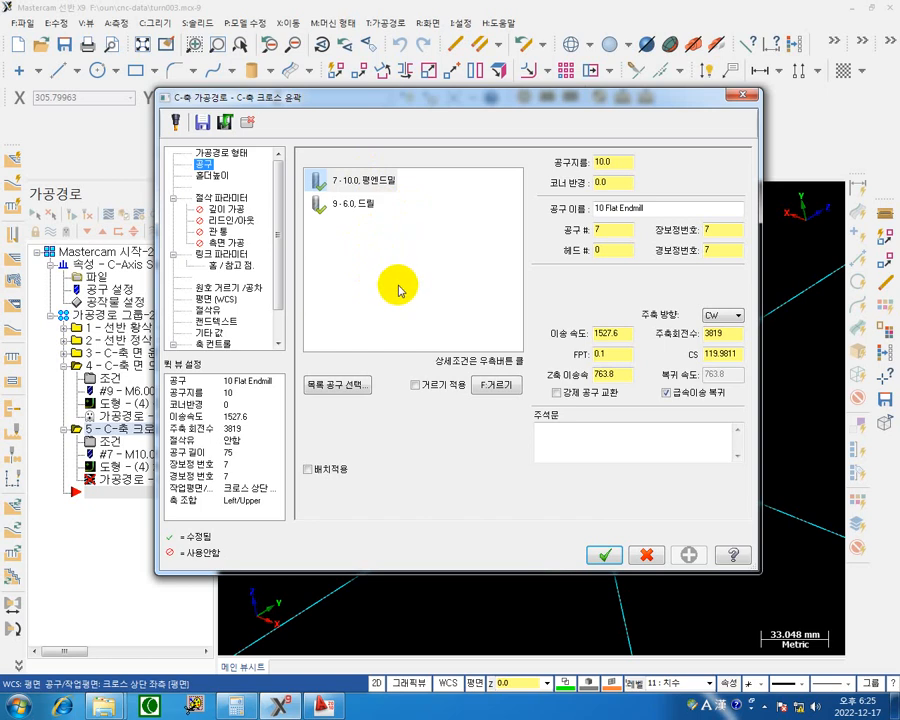
pyautogui.rightClick(361, 249)
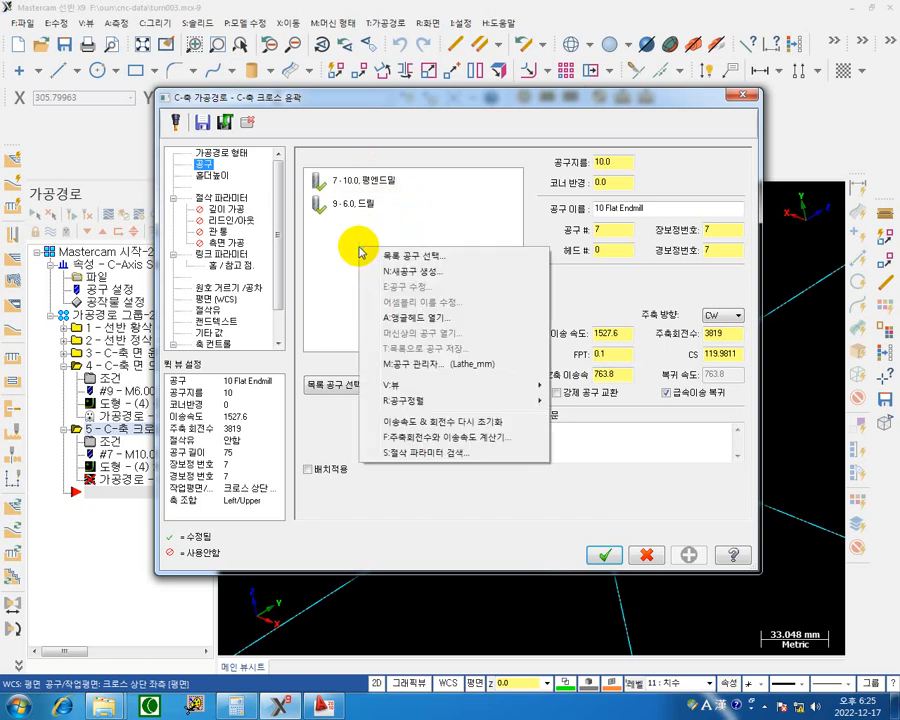
pyautogui.click(404, 273)
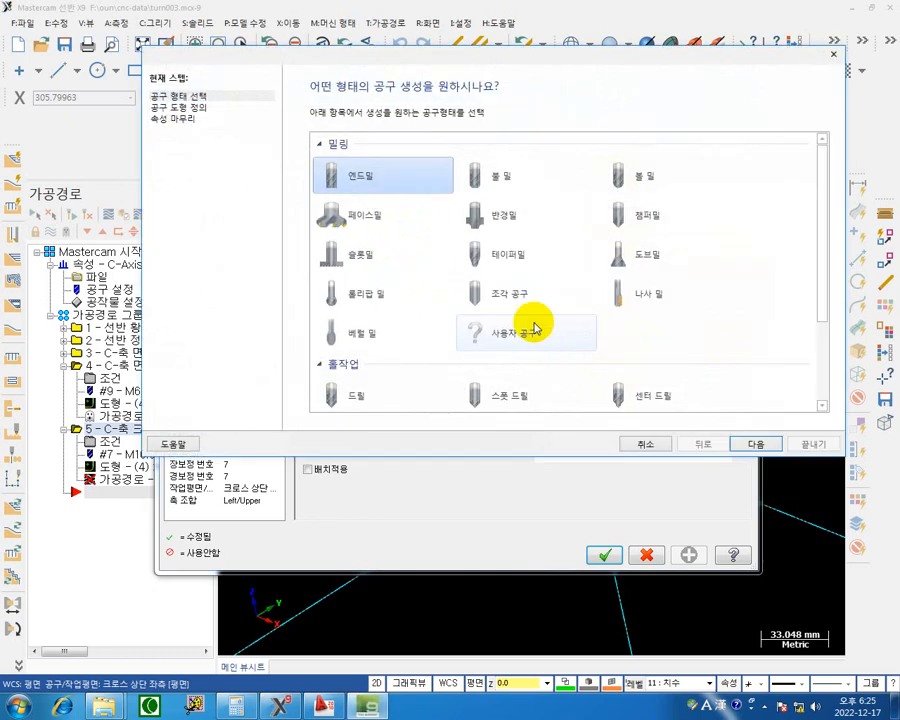
pyautogui.click(750, 446)
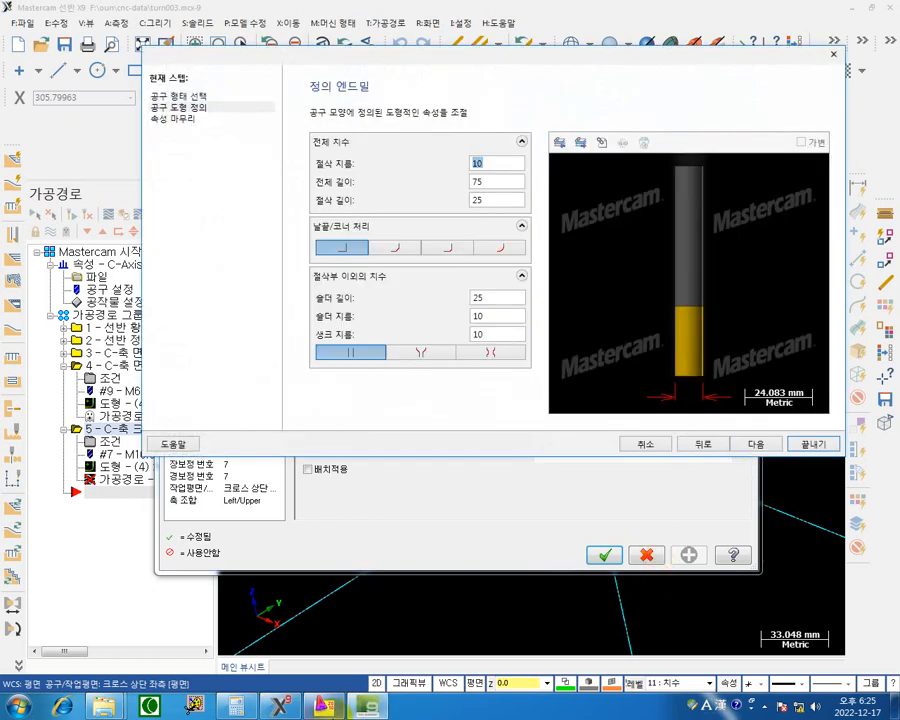
# Switch to the AutoCAD drawing and examine the outer-rim slot width in the dimensioned front view.
pyautogui.moveTo(320, 708)
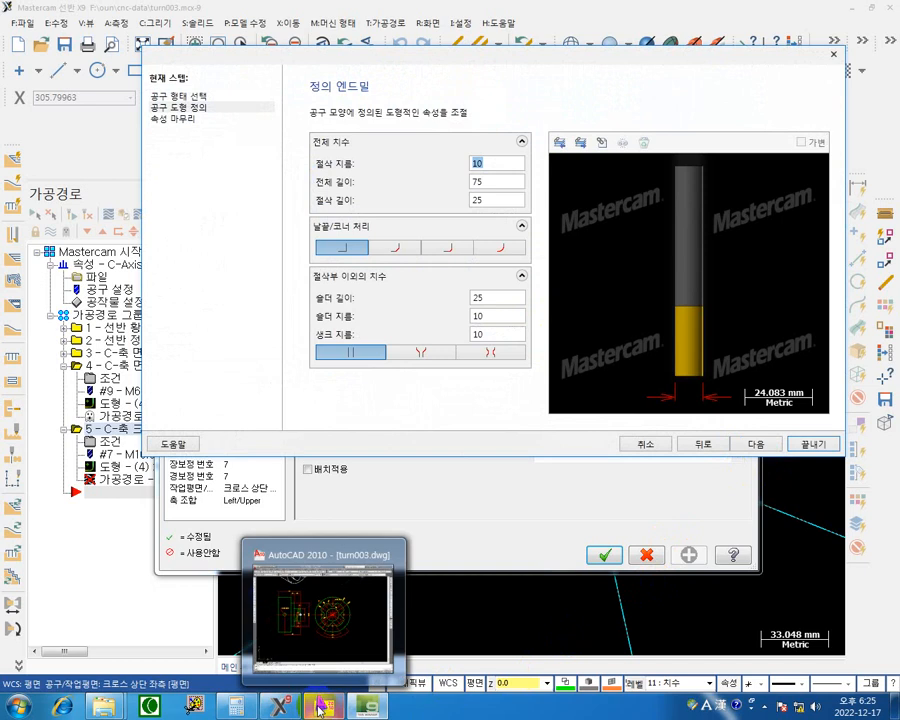
pyautogui.click(320, 708)
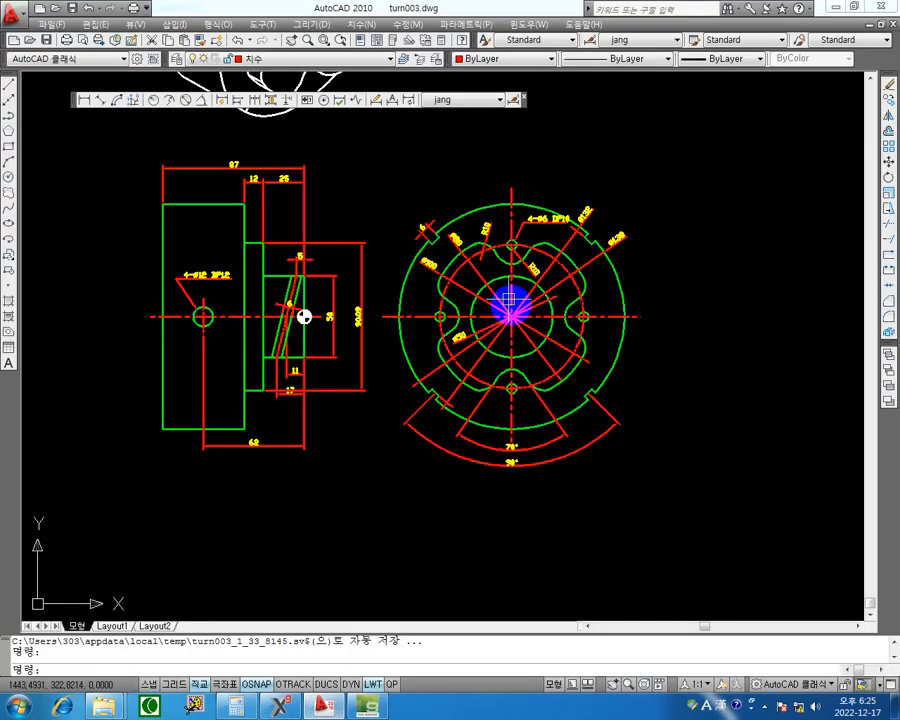
pyautogui.scroll(7, 397, 222)
pyautogui.scroll(-2, 397, 222)
pyautogui.scroll(-5, 430, 255)
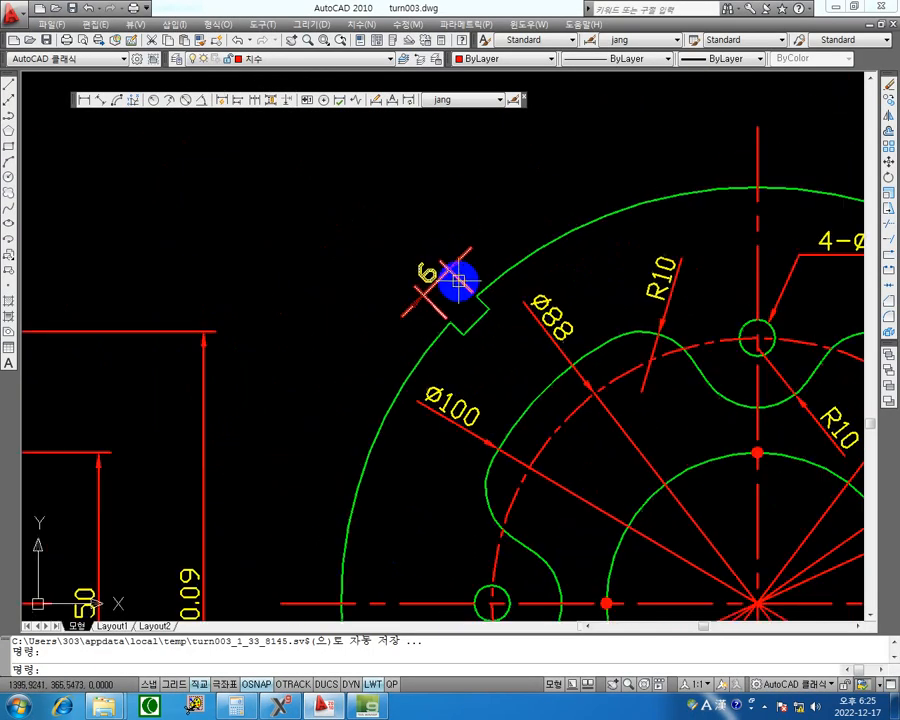
# Switch back to Mastercam, set the new end mill's cutting diameter to 6 mm and finish creating the tool.
pyautogui.click(834, 10)
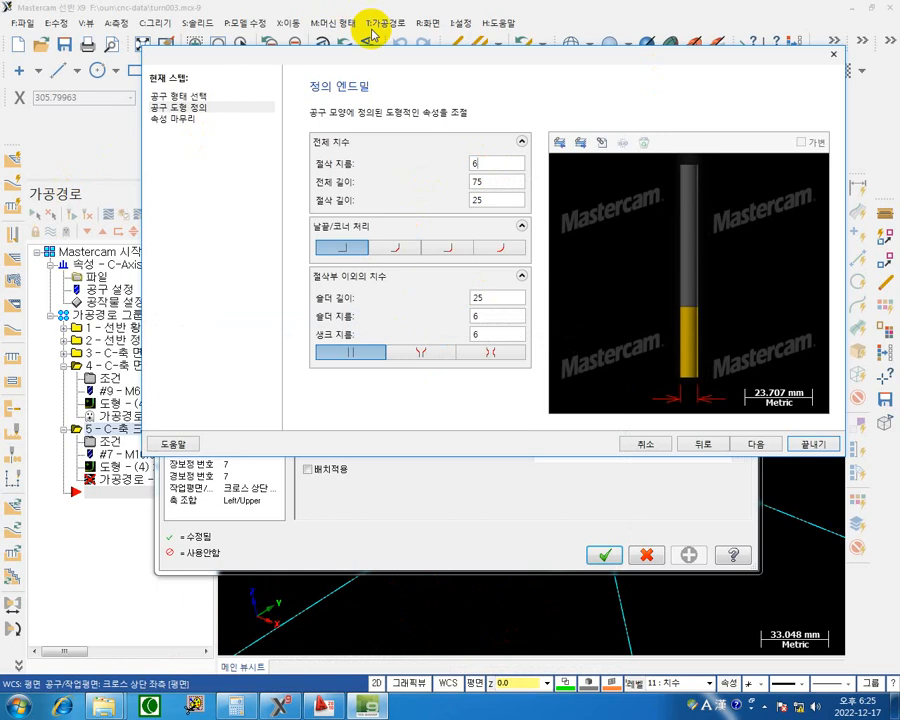
pyautogui.click(755, 442)
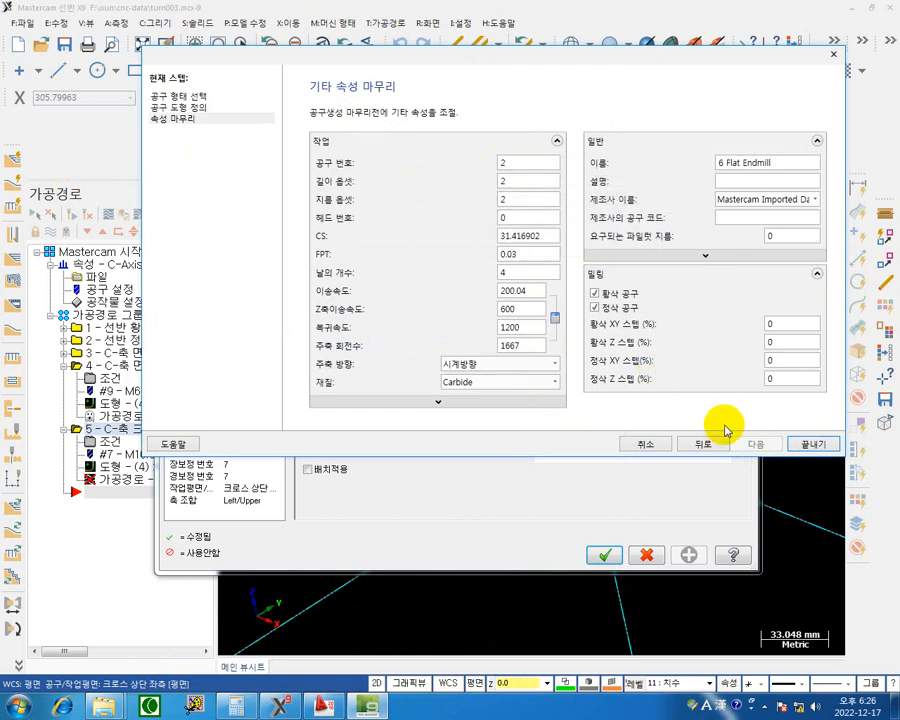
pyautogui.click(812, 448)
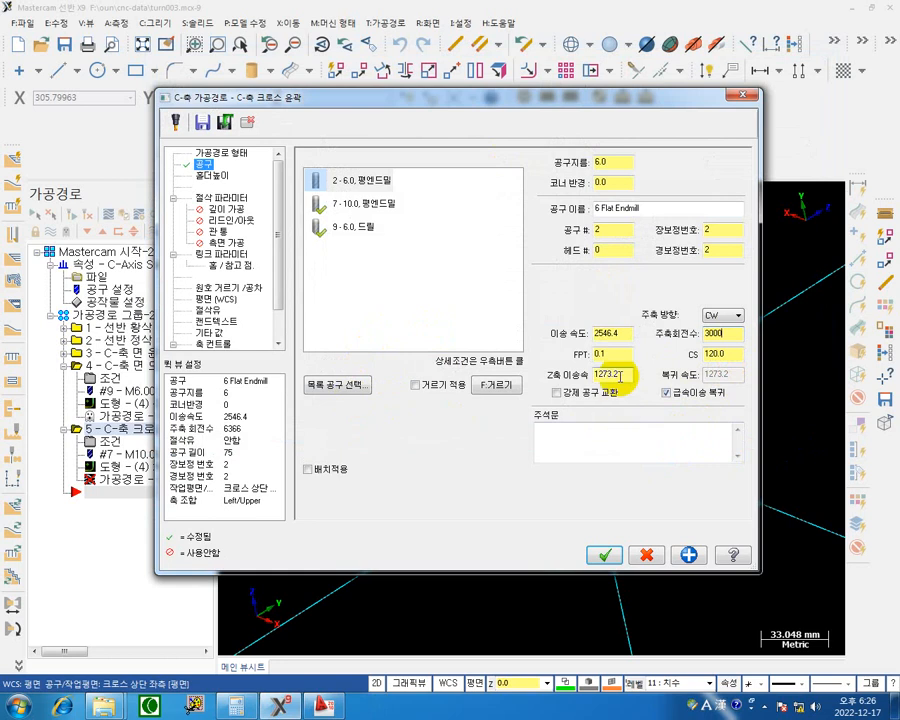
# Set the 6 mm end mill's feed rate to 1000 and its plunge feed to 600.
pyautogui.click(625, 333)
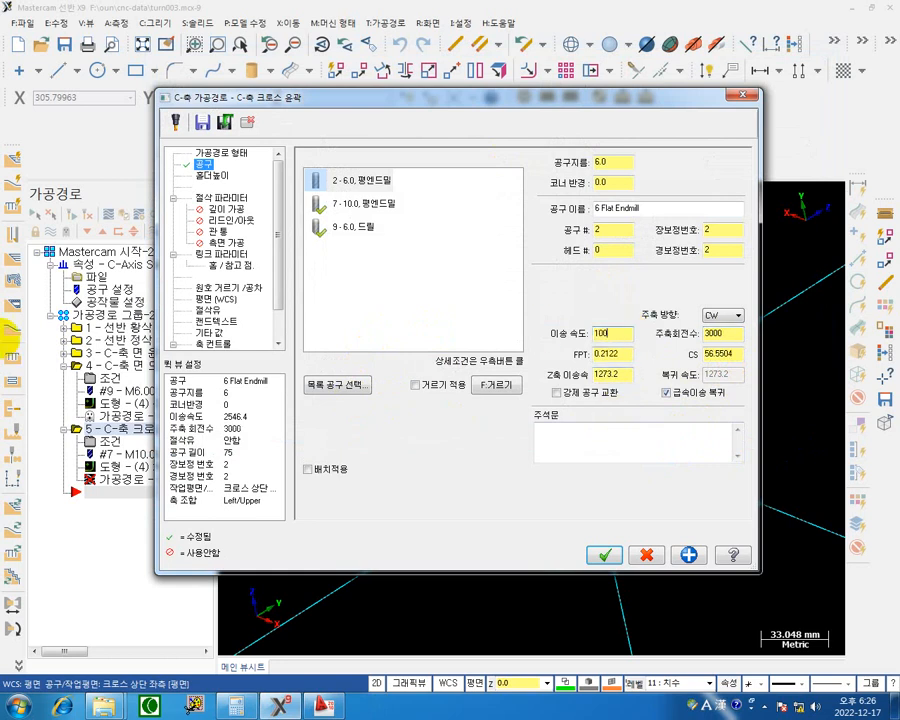
pyautogui.click(613, 374)
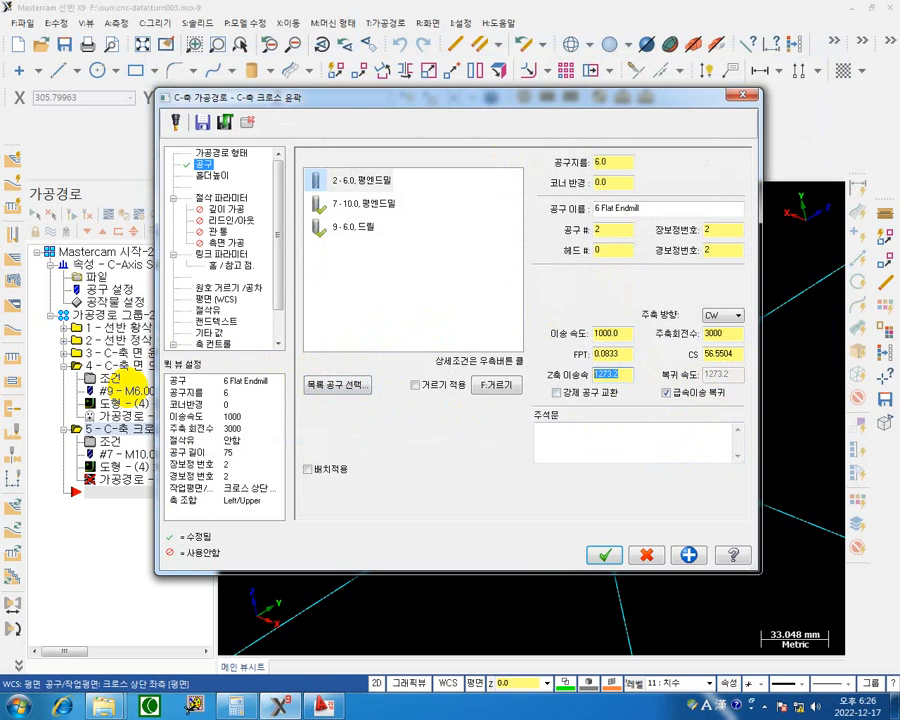
pyautogui.write('600')
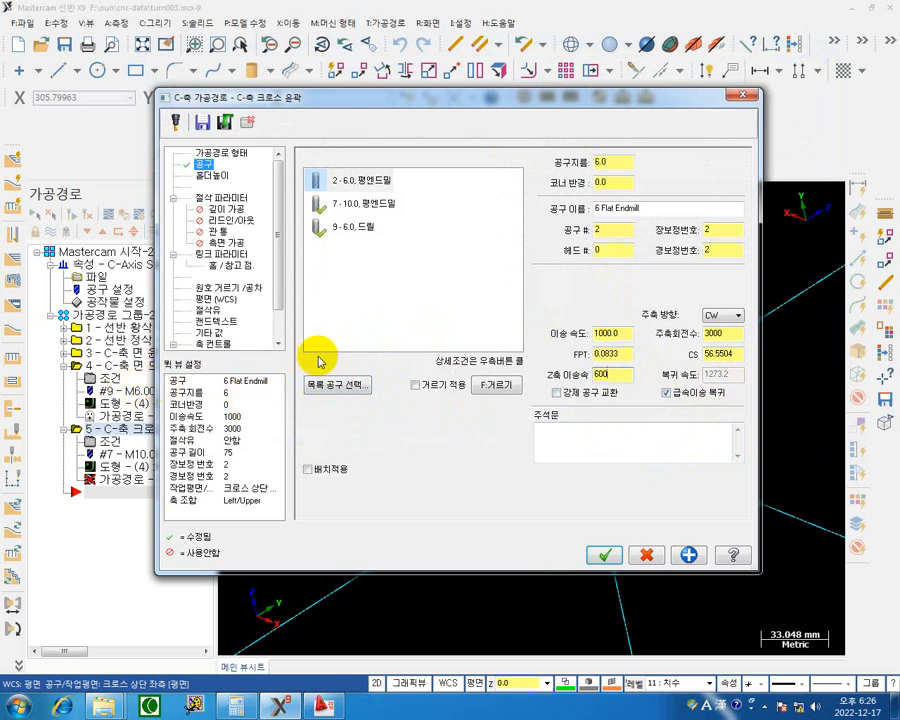
# Enable lead in/out for the slot contour and set the entry and exit line lengths to 100% (6 mm).
pyautogui.click(222, 197)
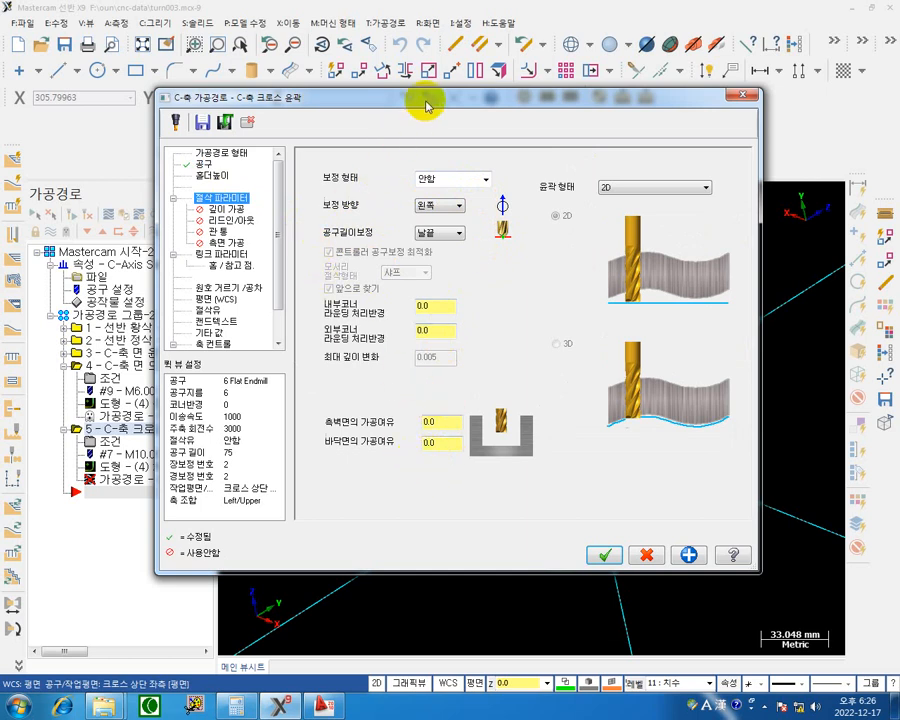
pyautogui.moveTo(425, 107); pyautogui.dragTo(350, 524)
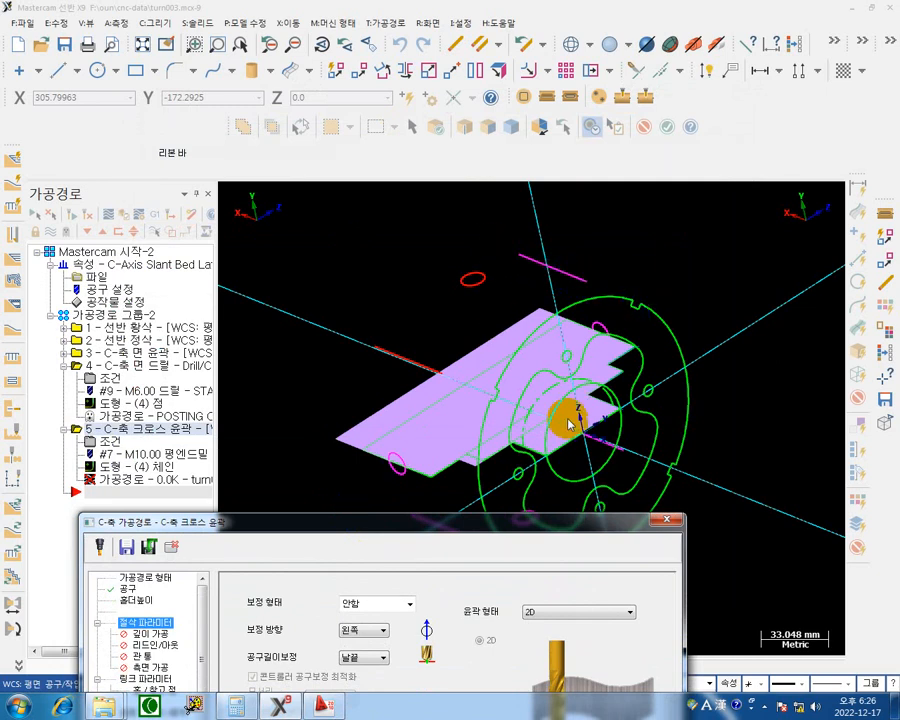
pyautogui.moveTo(466, 526); pyautogui.dragTo(546, 100)
pyautogui.click(241, 222)
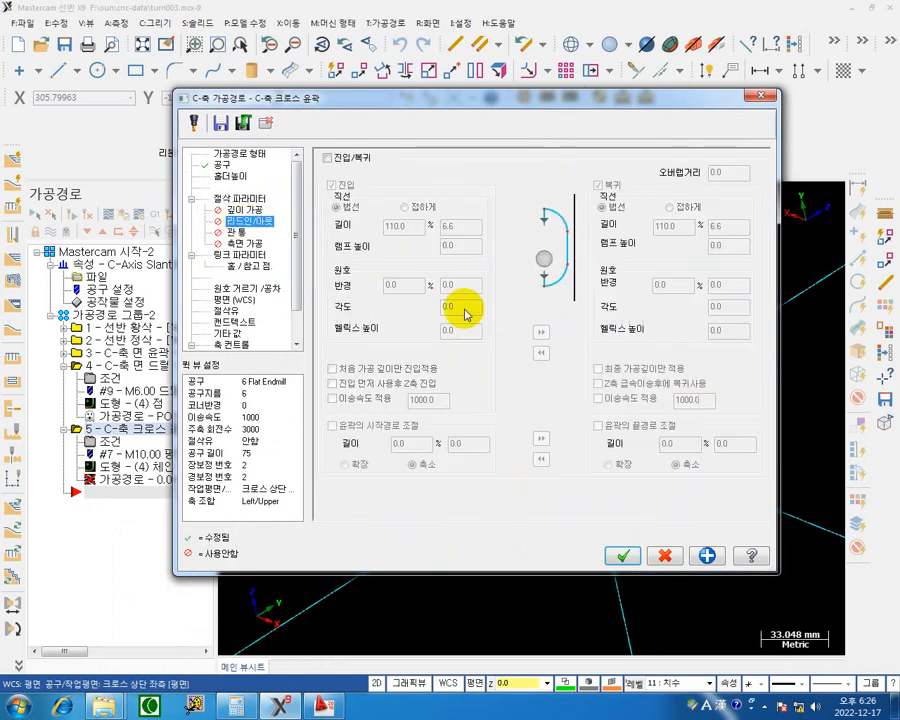
pyautogui.click(327, 158)
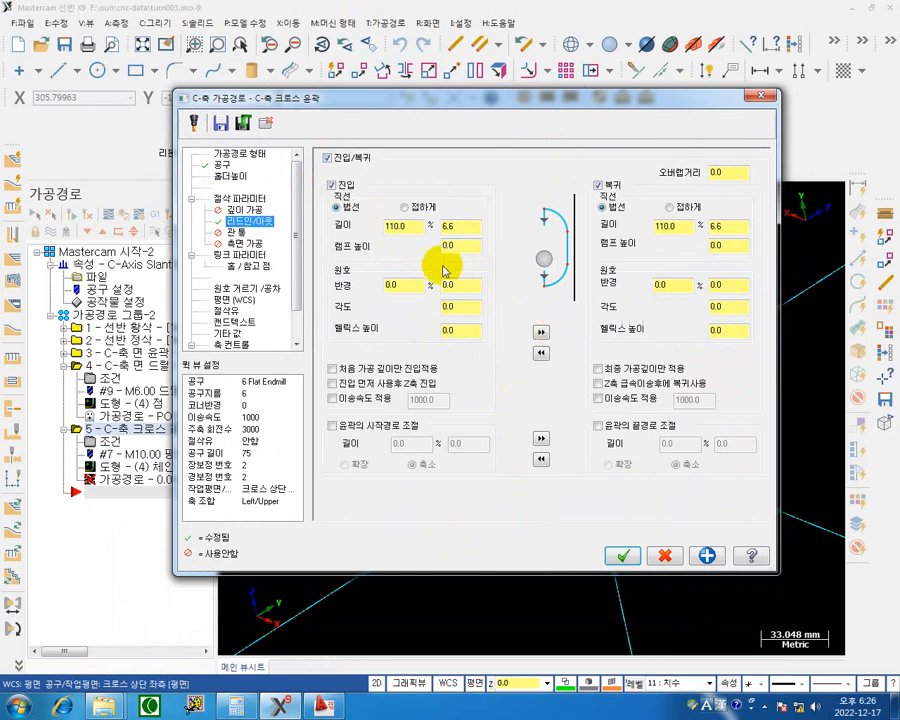
pyautogui.click(404, 222)
pyautogui.click(450, 228)
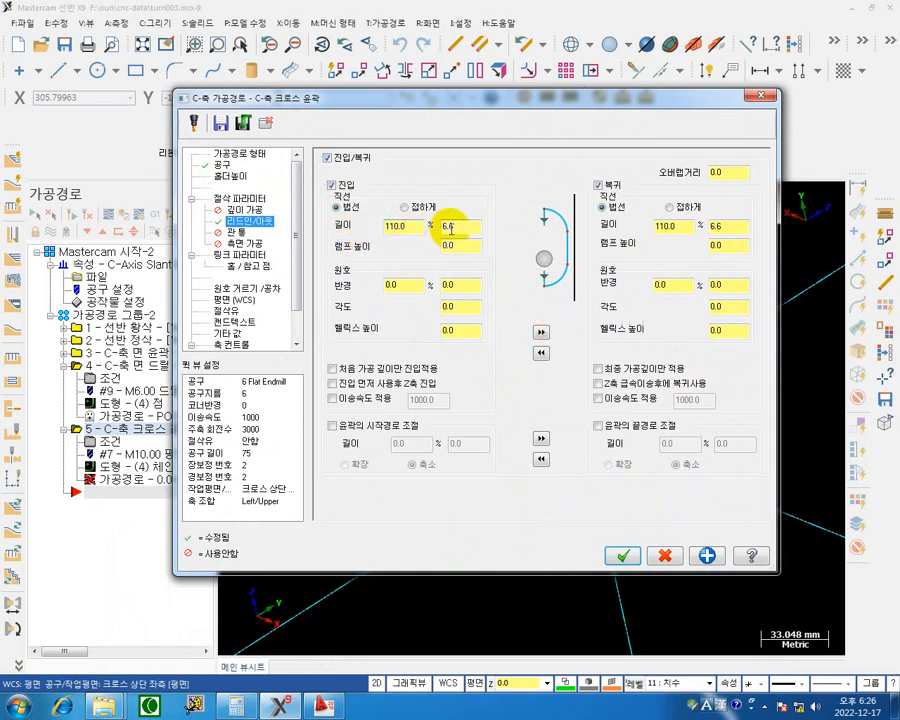
pyautogui.doubleClick(450, 227)
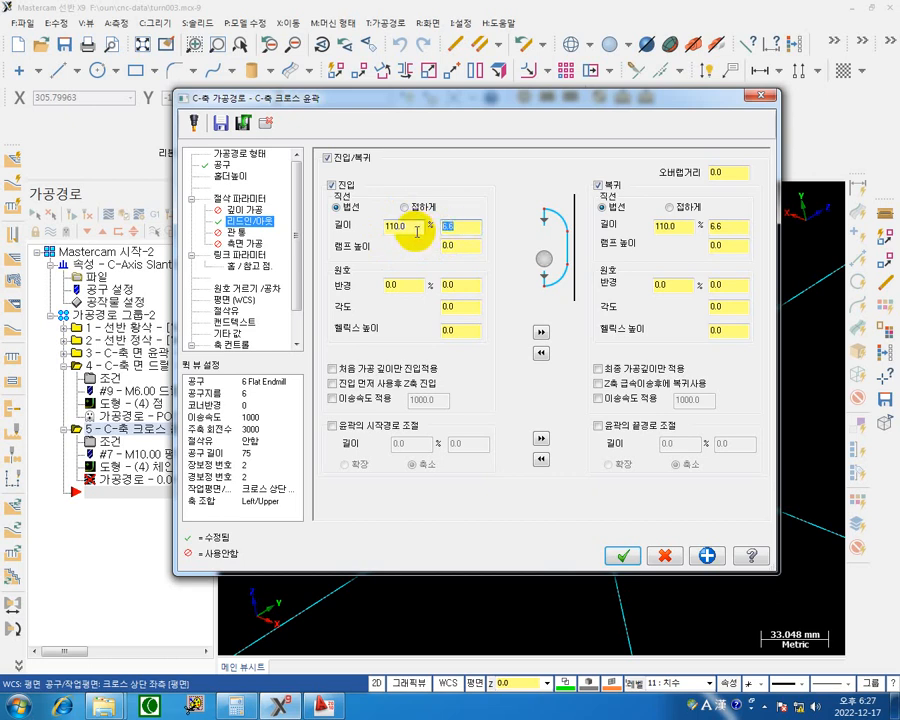
pyautogui.doubleClick(415, 228)
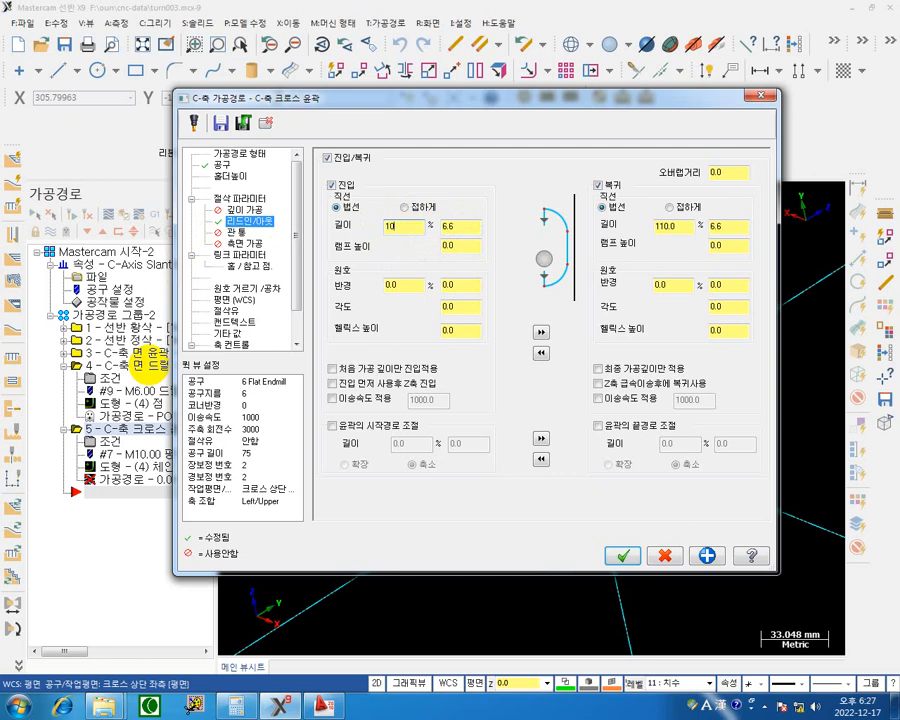
pyautogui.click(476, 229)
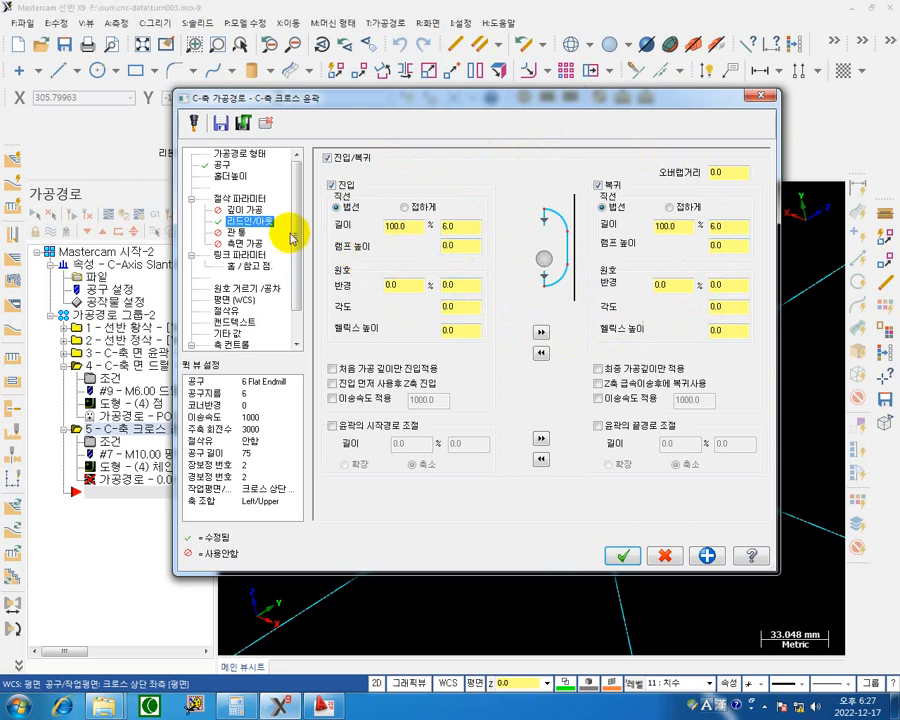
# Enable depth cuts for the slot contour with a maximum rough step of 0.5 mm.
pyautogui.click(268, 210)
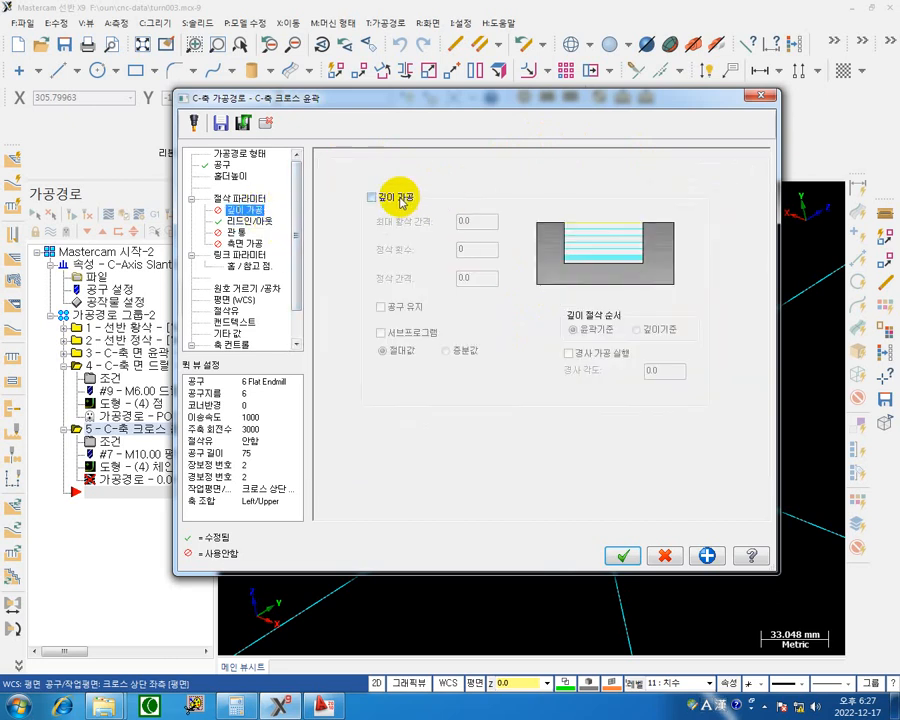
pyautogui.click(401, 198)
pyautogui.click(478, 221)
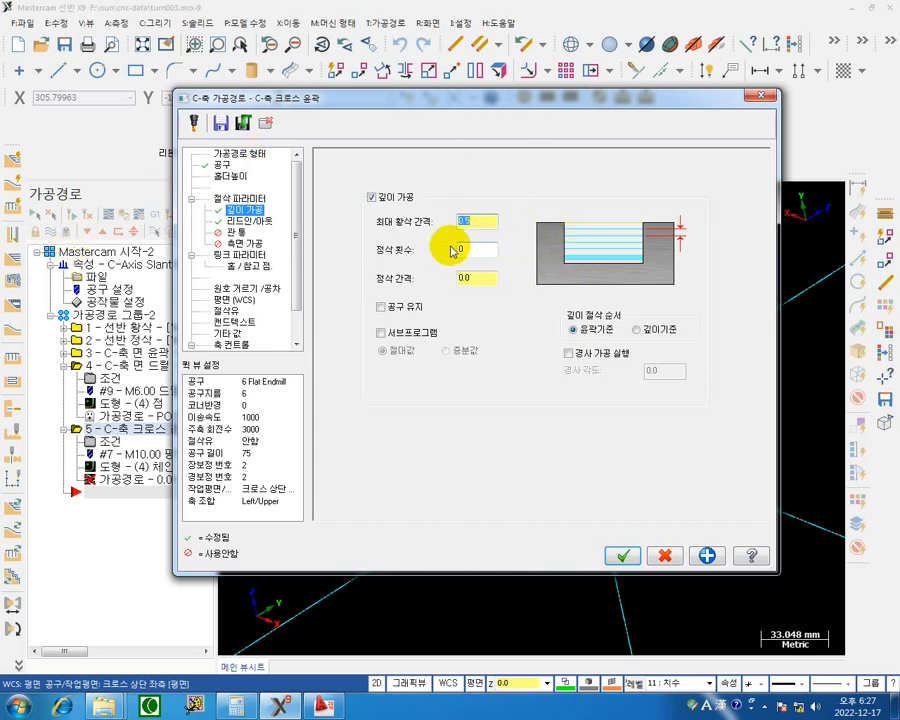
# Make all linking heights and the depth absolute, and set the top of stock to 69 mm.
pyautogui.click(266, 256)
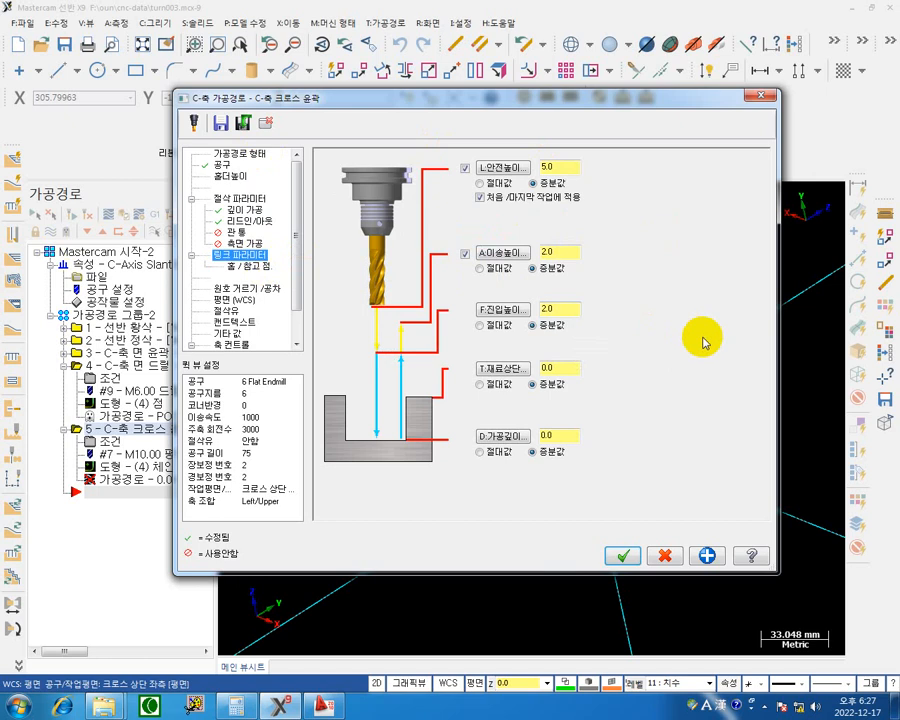
pyautogui.click(501, 385)
pyautogui.click(493, 326)
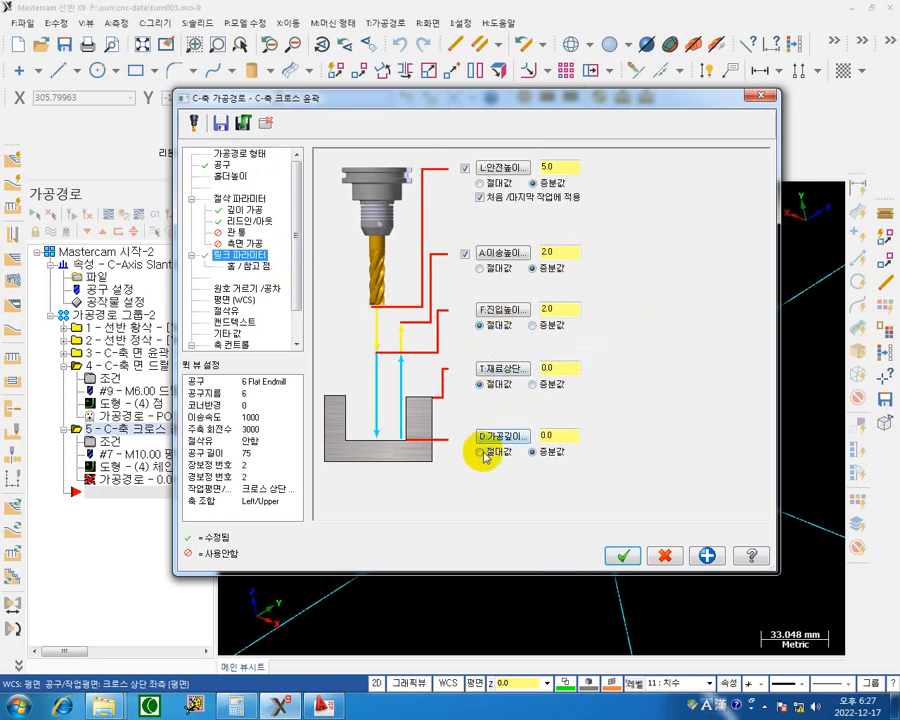
pyautogui.click(481, 452)
pyautogui.click(481, 269)
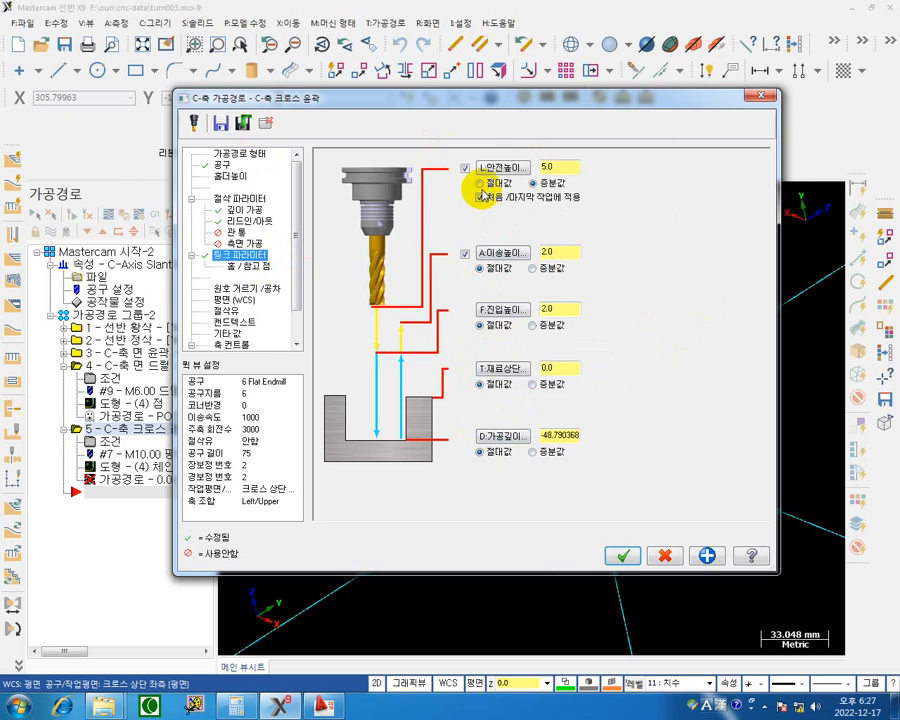
pyautogui.click(481, 184)
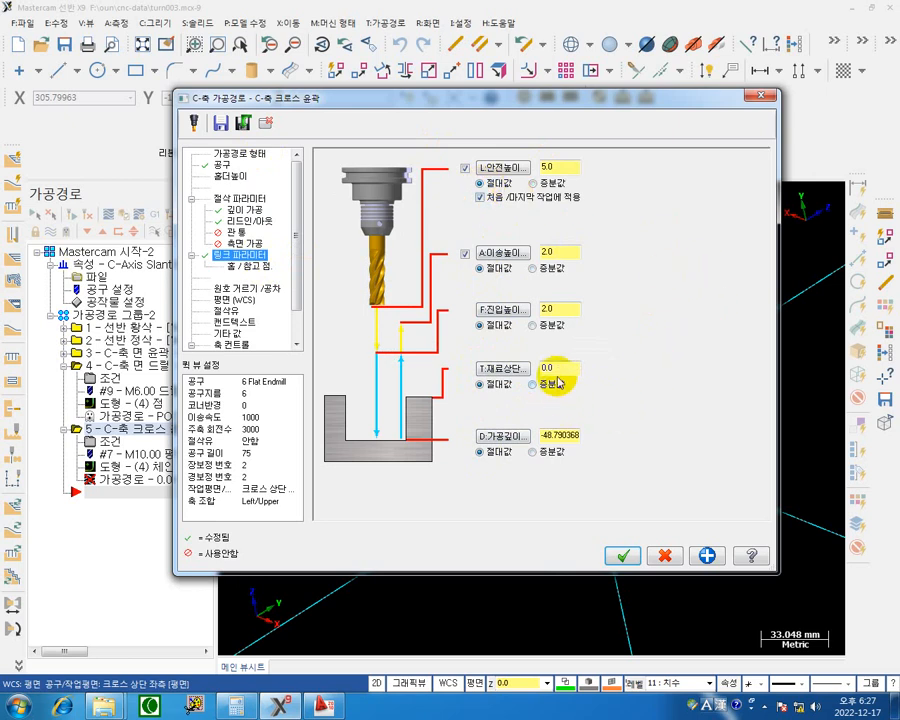
pyautogui.doubleClick(560, 368)
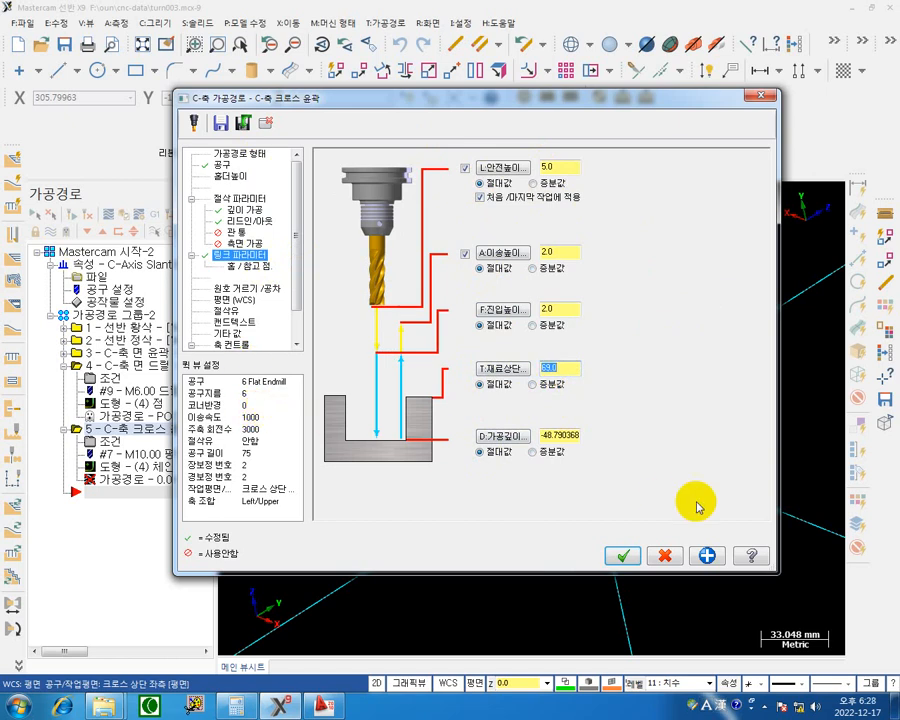
# Check the rim slot diameters in the AutoCAD drawing, and in Mastercam set the depth to incremental -3 mm and the feed plane to incremental.
pyautogui.click(322, 706)
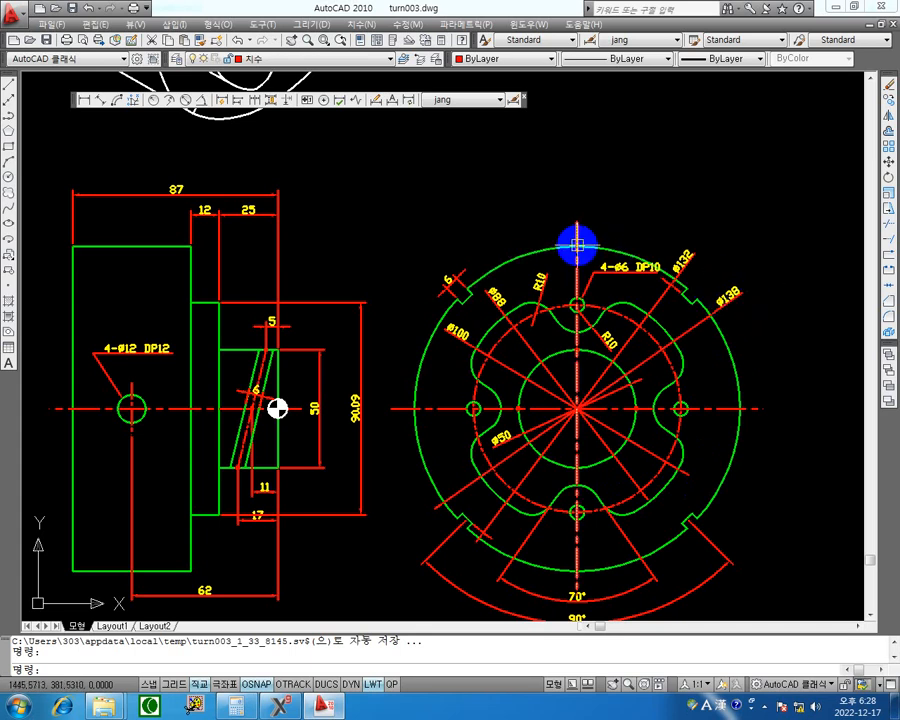
pyautogui.click(834, 8)
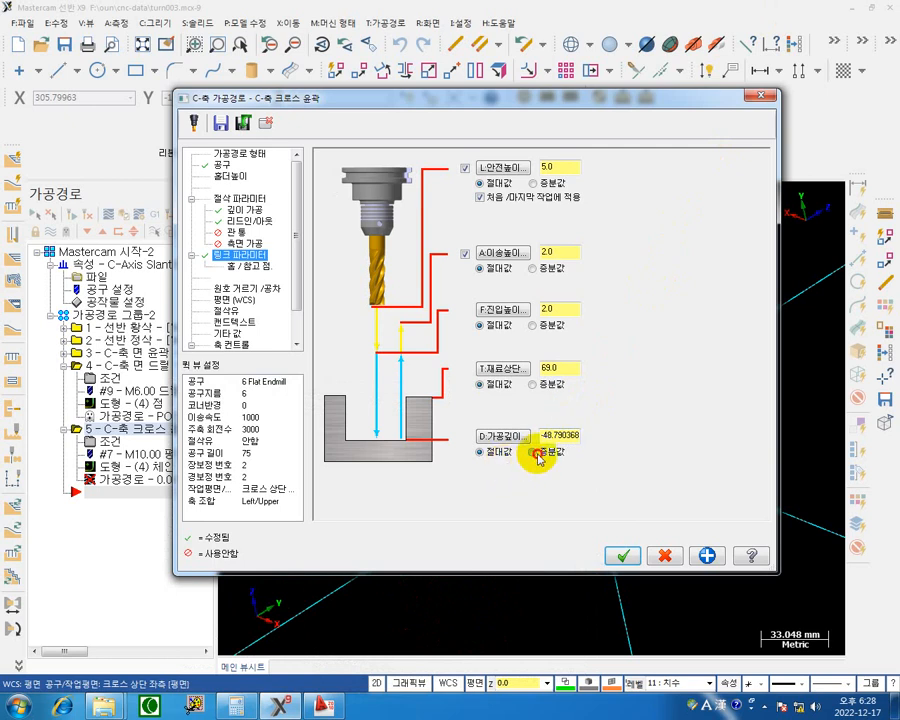
pyautogui.moveTo(564, 436); pyautogui.dragTo(535, 432)
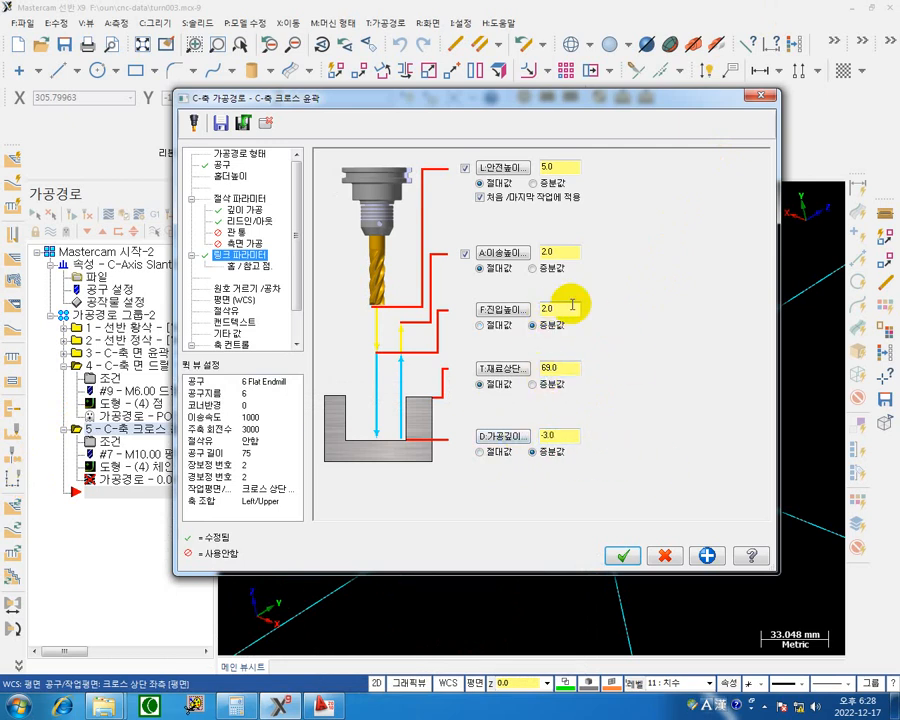
# Set the retract height to incremental 5 mm and the clearance height to incremental 10 mm.
pyautogui.doubleClick(564, 253)
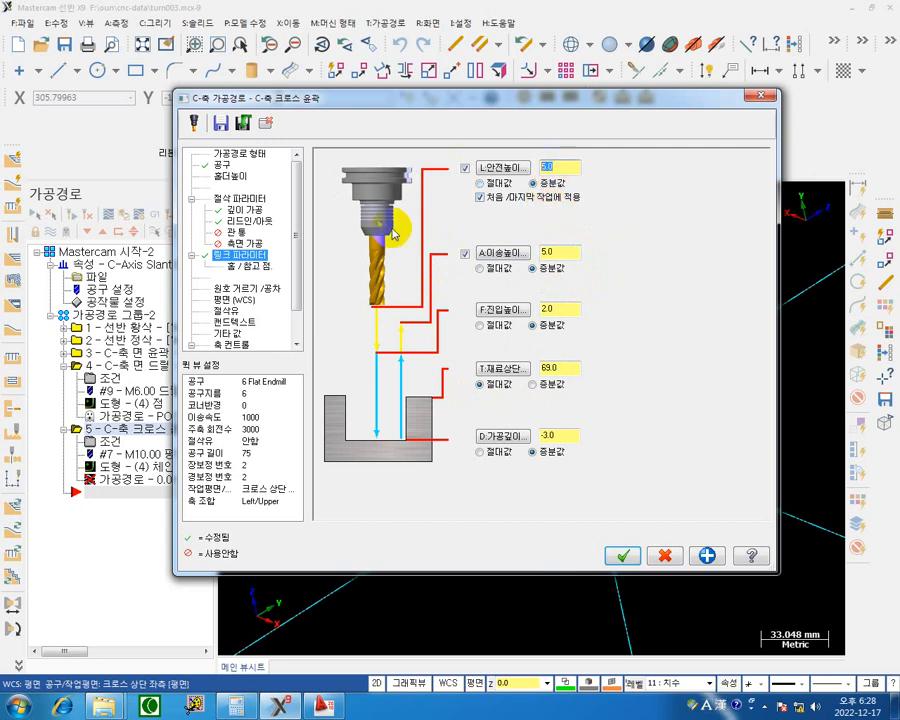
pyautogui.write('10.')
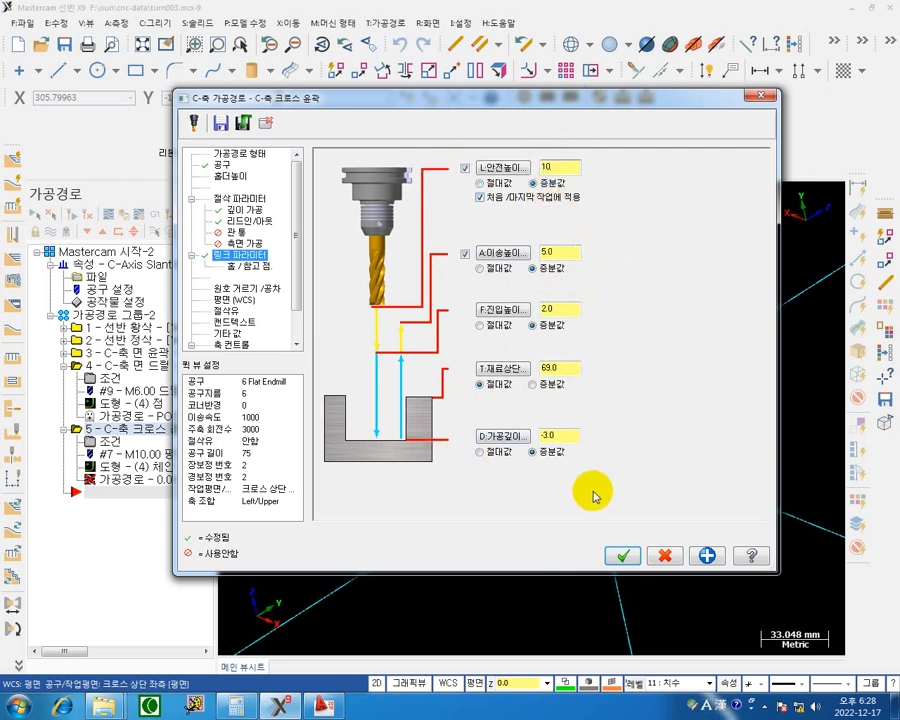
pyautogui.press('BackSpace')
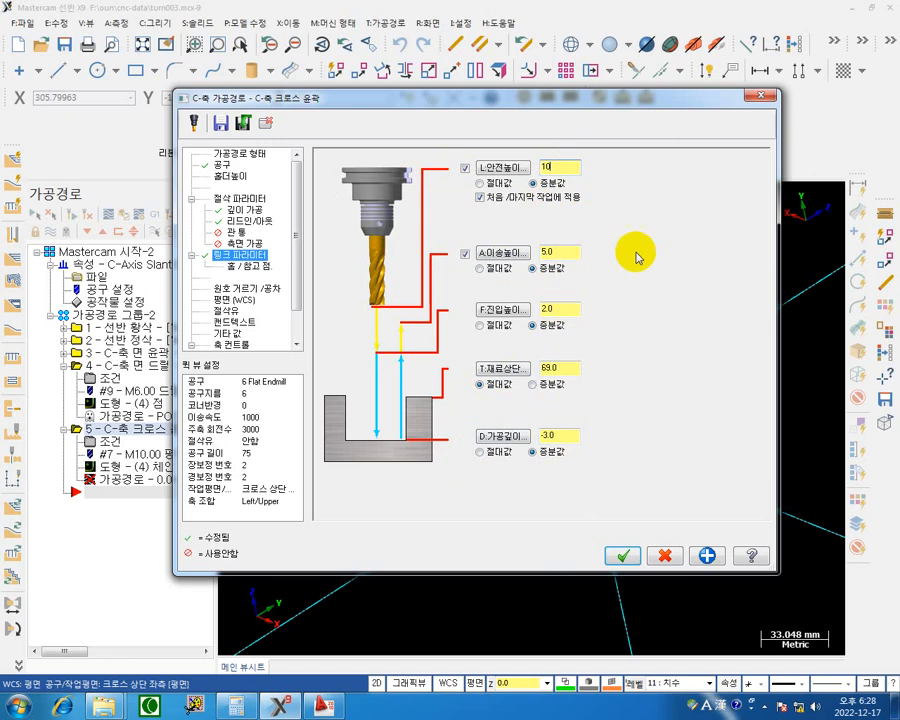
pyautogui.write('.')
pyautogui.press('BackSpace')
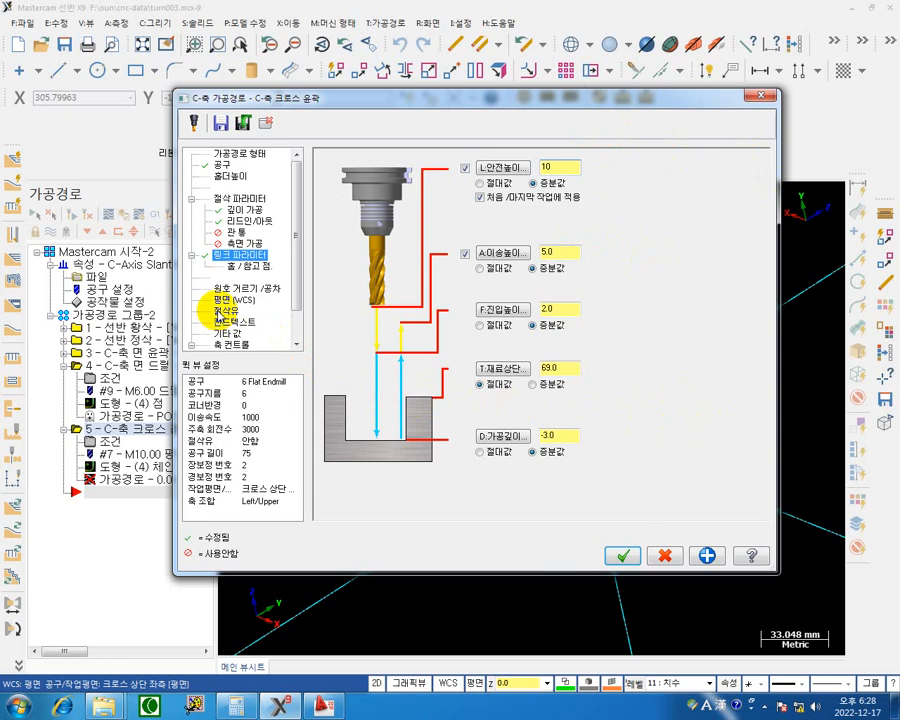
# Turn flood coolant on, check that rotary axis control uses the C axis, and generate the cross contour toolpath.
pyautogui.click(228, 311)
pyautogui.click(575, 234)
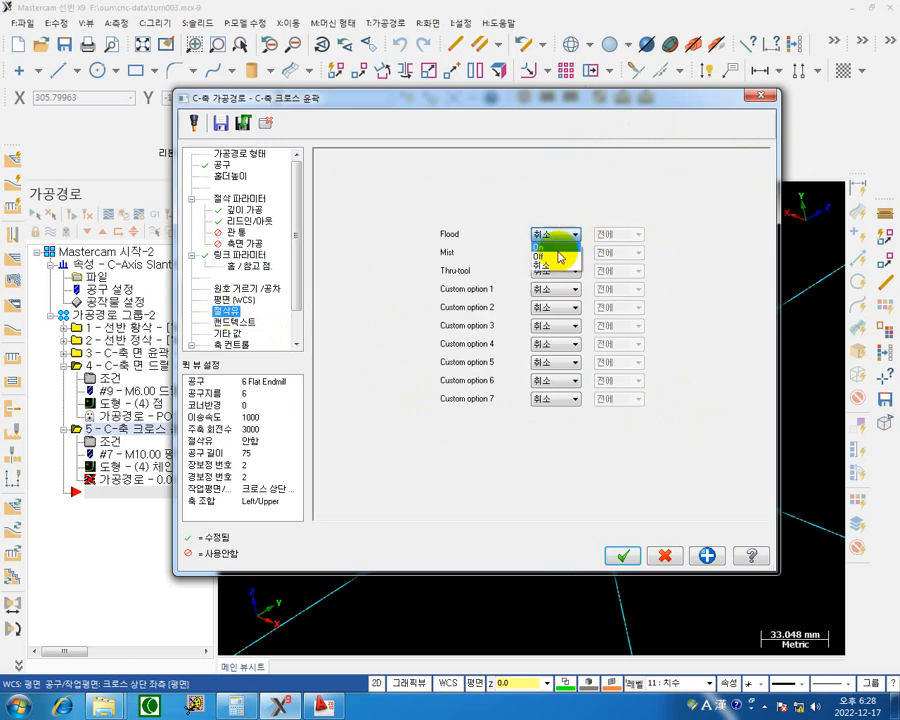
pyautogui.click(298, 283)
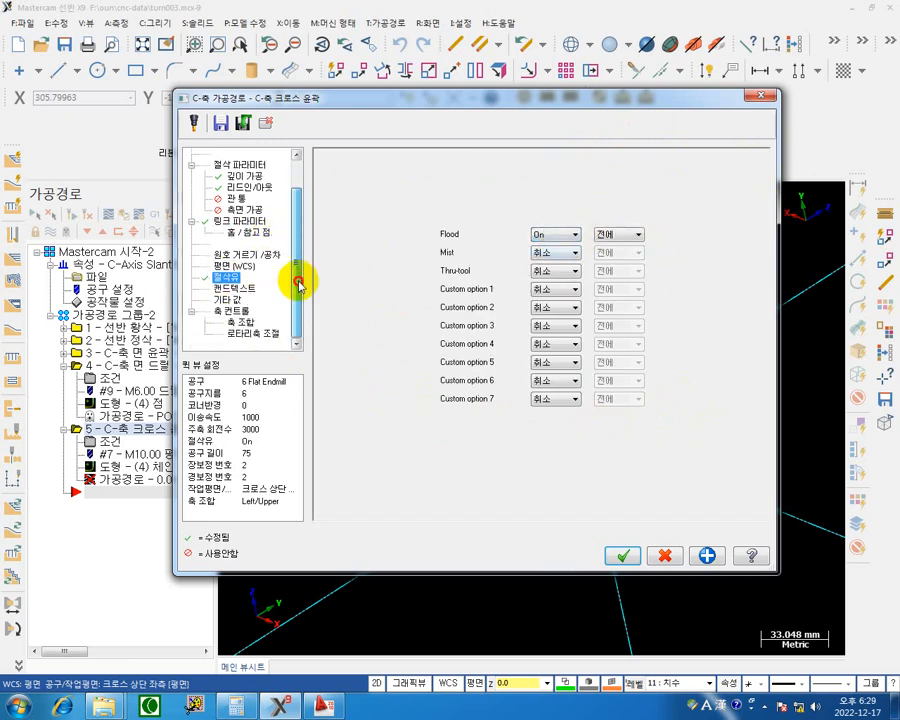
pyautogui.click(255, 334)
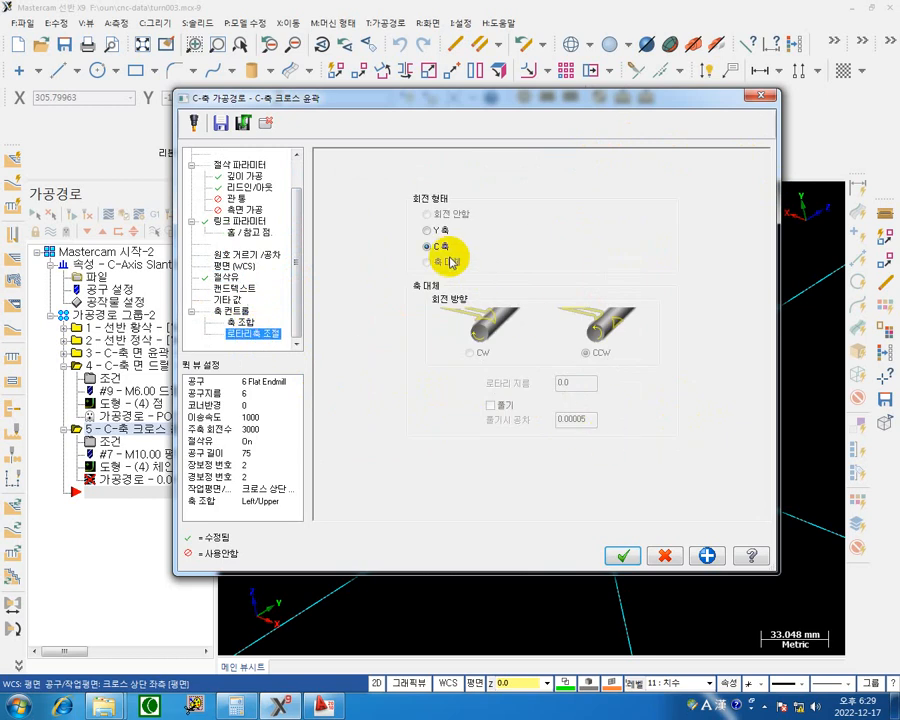
pyautogui.click(622, 555)
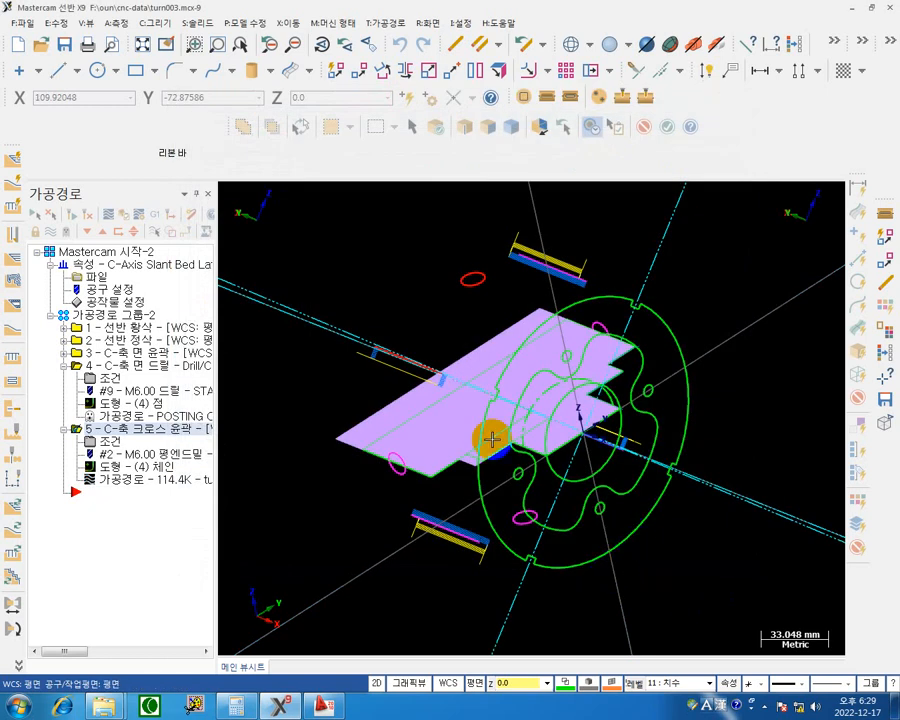
# Collapse the C-axis face drill operation and turn its posting back on.
pyautogui.click(63, 366)
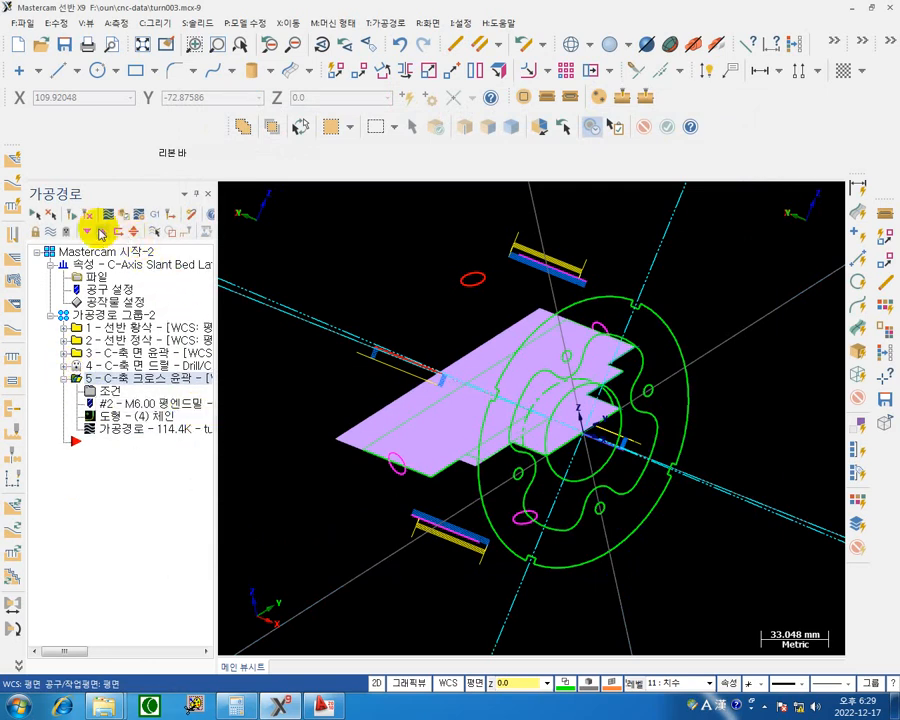
pyautogui.click(75, 366)
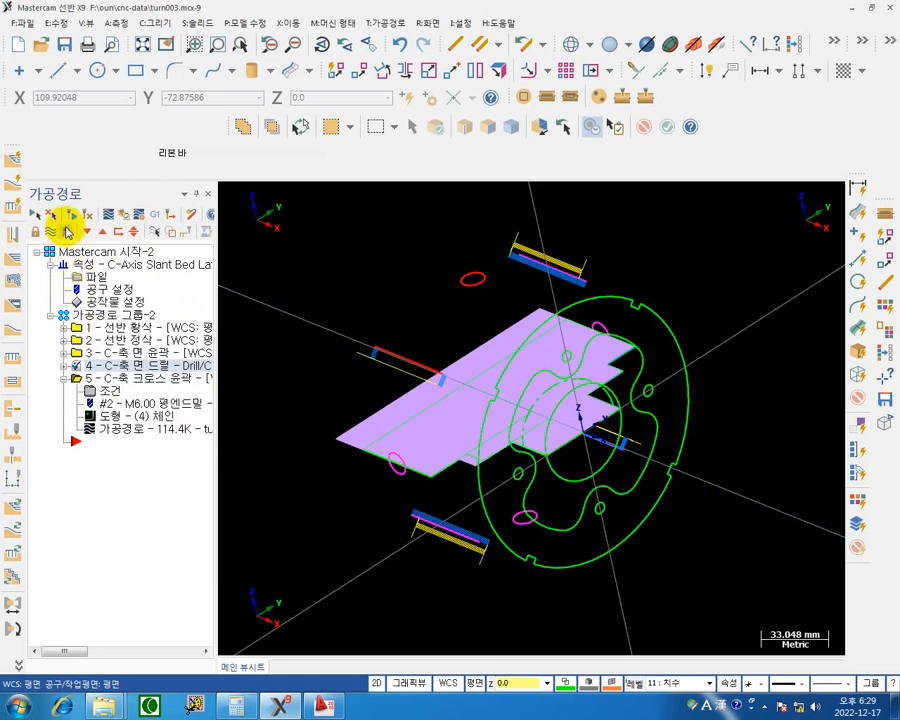
# Backplot the C-axis cross contour operation to check the tool motion along the rim slots, and close the backplot.
pyautogui.click(95, 379)
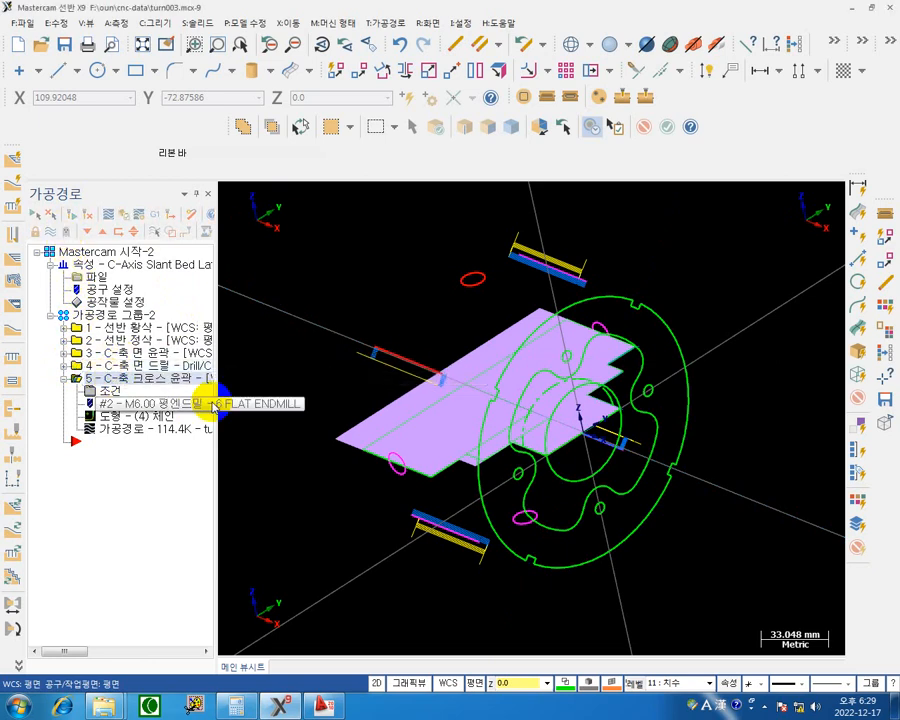
pyautogui.click(107, 218)
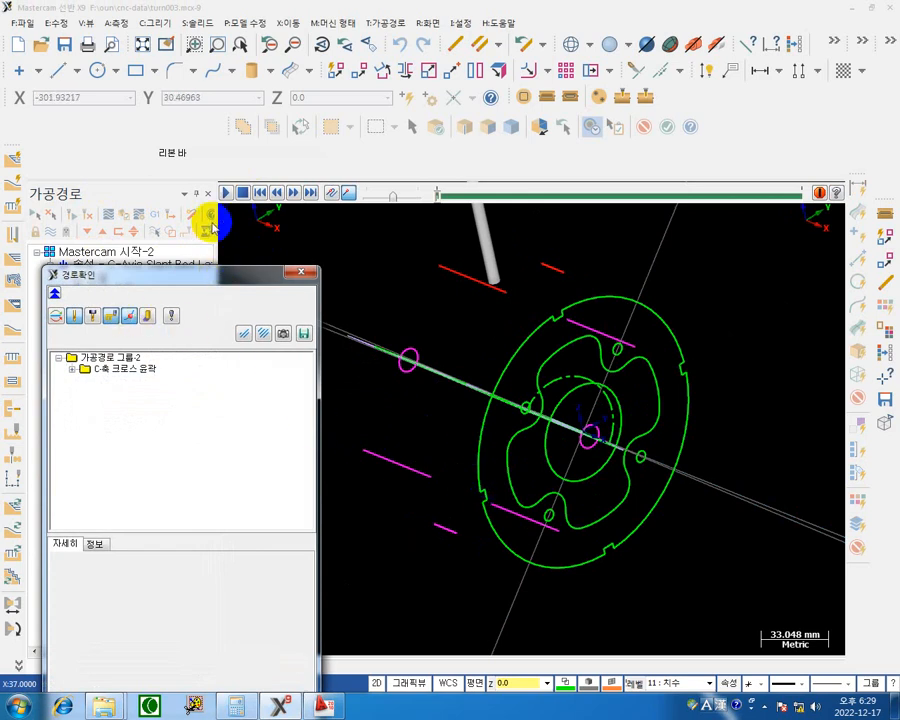
pyautogui.click(225, 193)
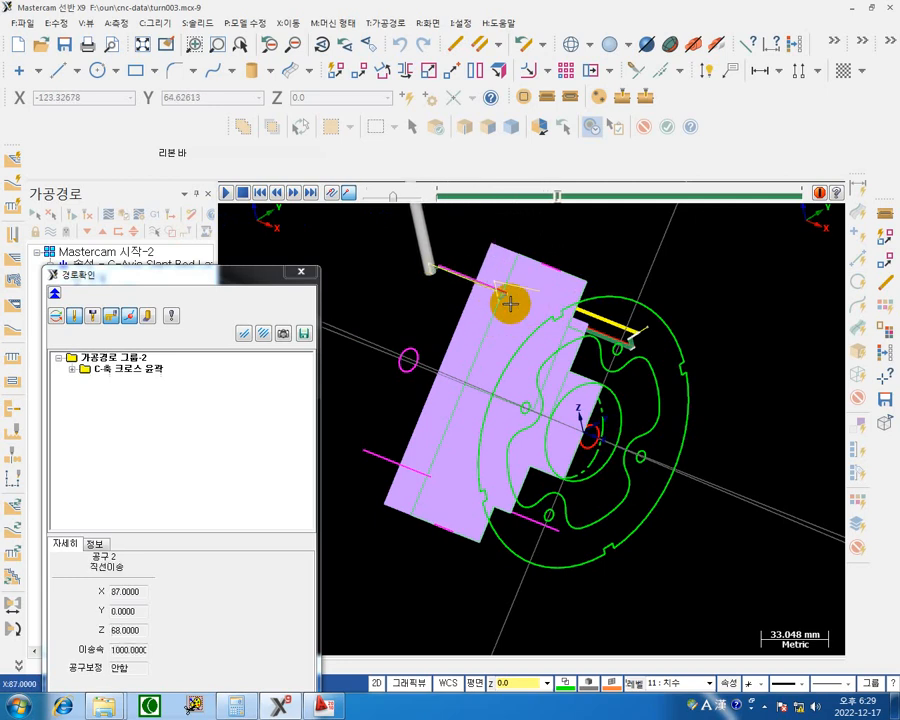
pyautogui.click(301, 272)
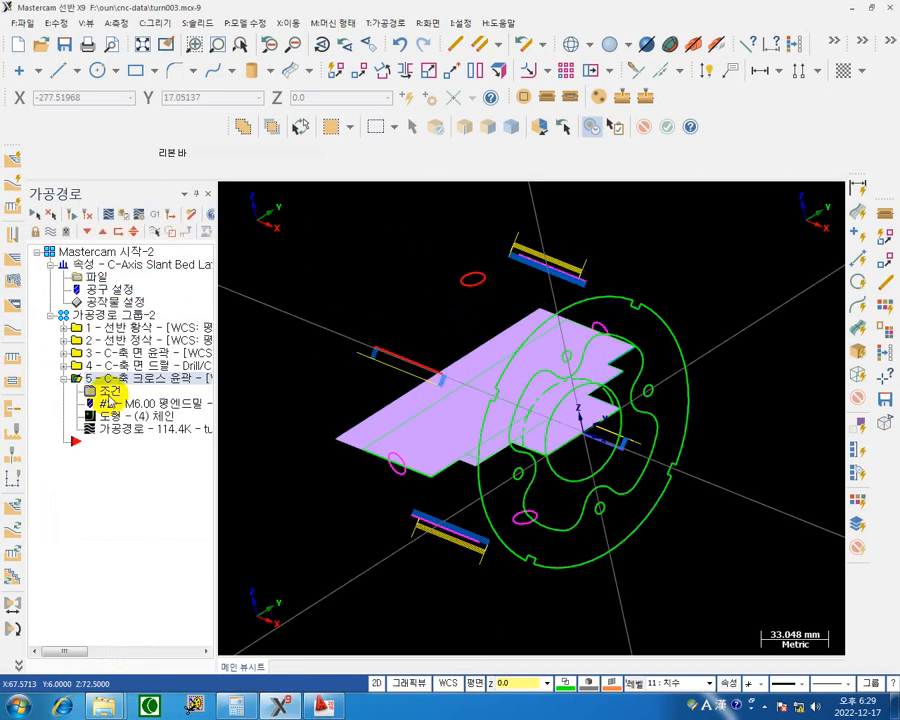
# Give the C-axis cross contour operation 6 mm tangent lead-in and lead-out lines with zero arc radius and angle, and regenerate its toolpath.
pyautogui.click(109, 402)
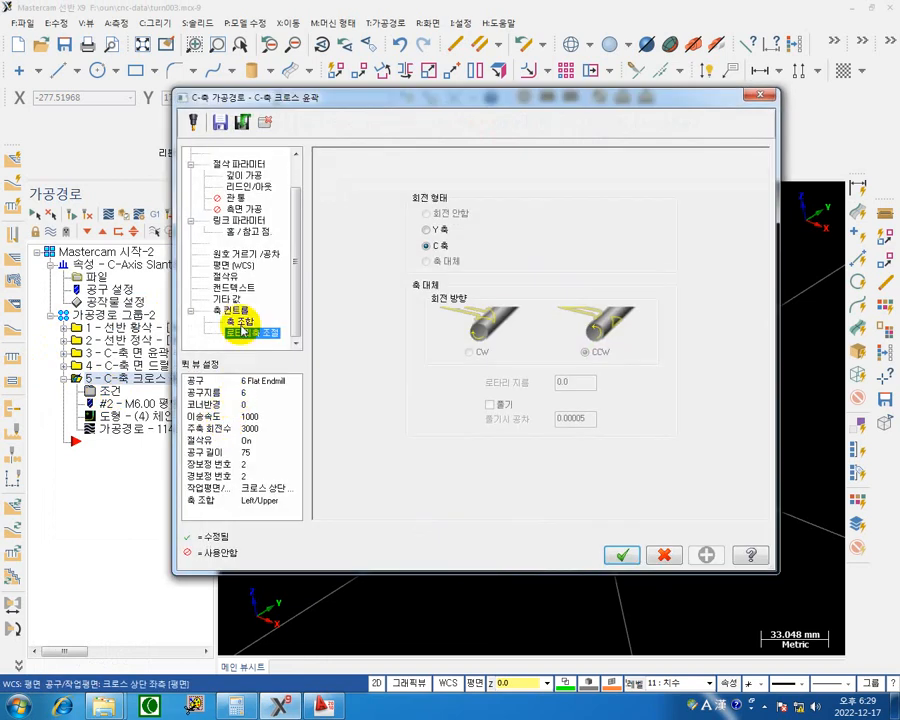
pyautogui.click(250, 187)
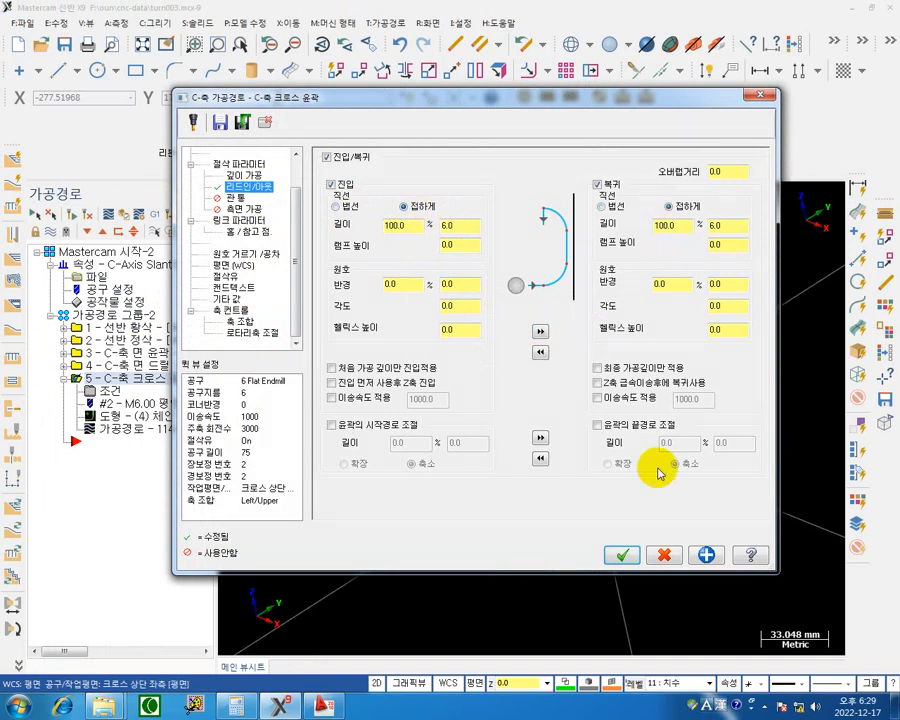
pyautogui.click(624, 553)
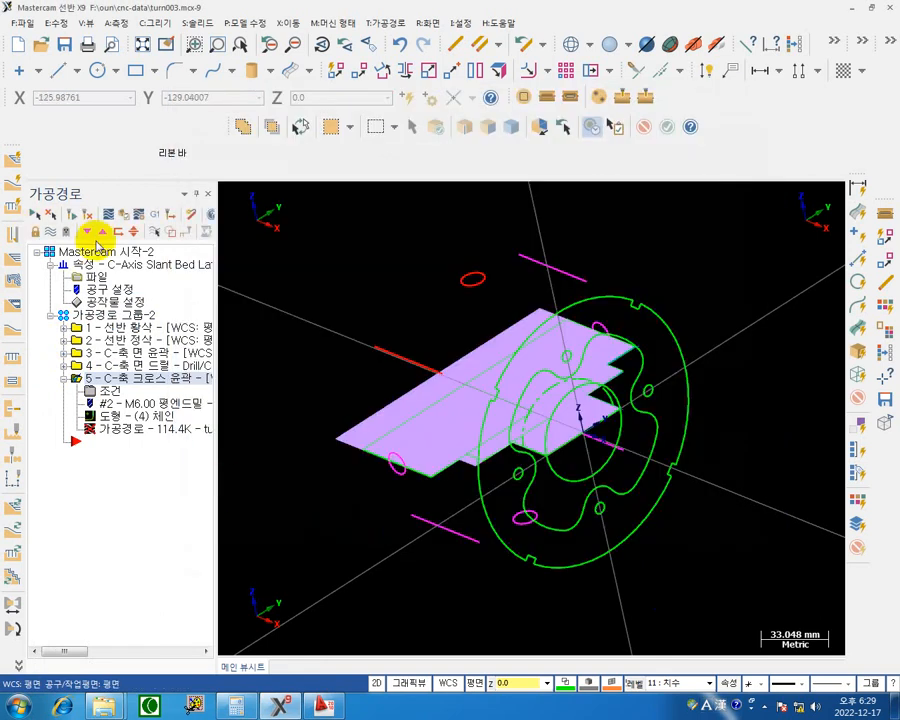
pyautogui.click(89, 213)
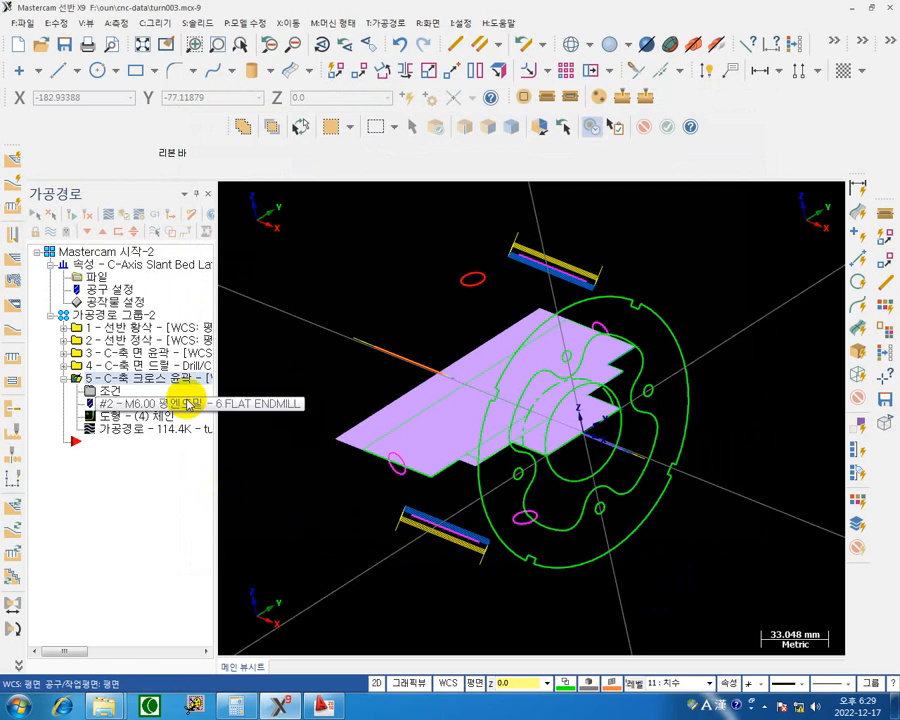
# Backplot the regenerated C-axis cross contour toolpath, inspect the extended slot passes from several angles, and close the backplot.
pyautogui.click(107, 219)
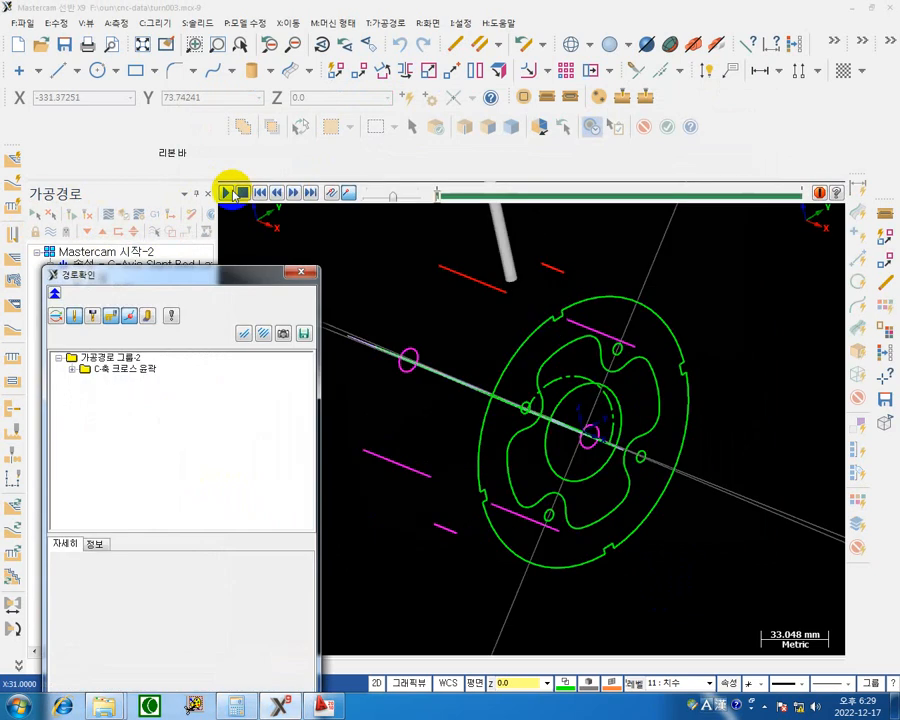
pyautogui.click(223, 196)
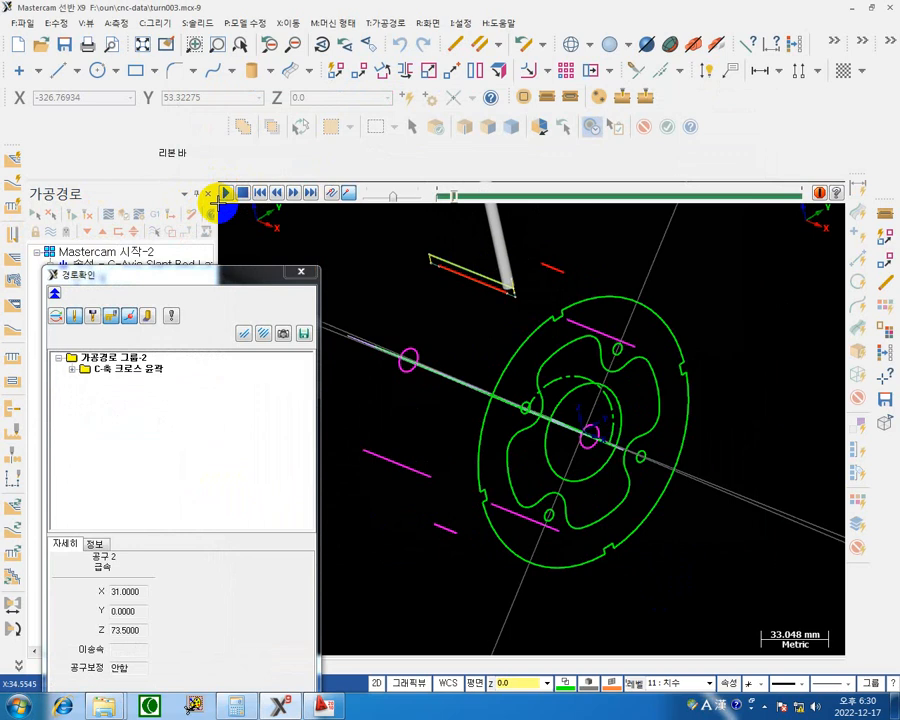
pyautogui.scroll(1, 218, 204)
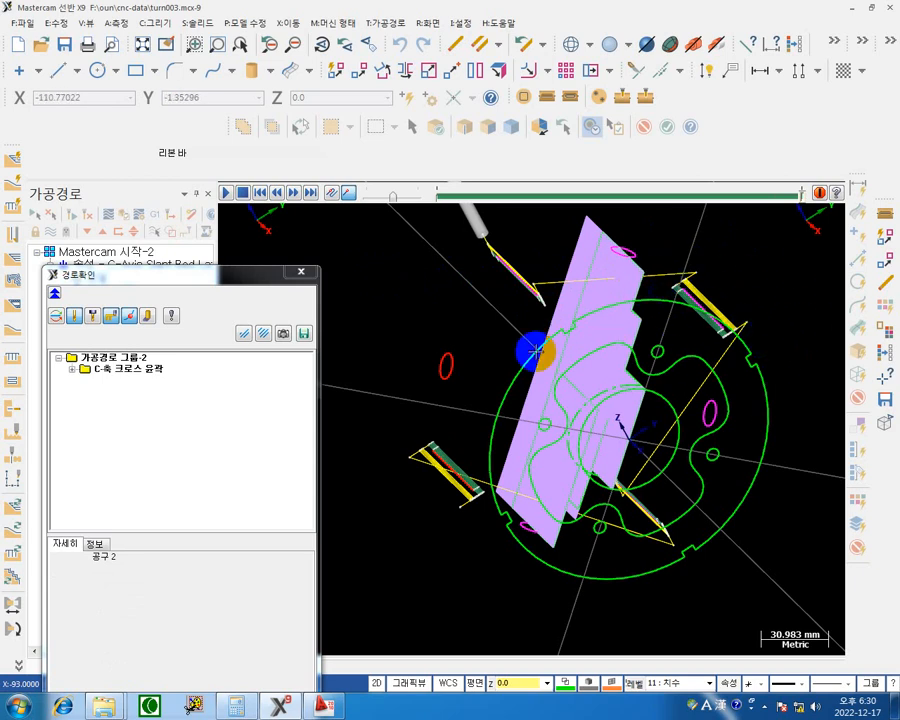
pyautogui.moveTo(516, 386)
pyautogui.mouseDown(button='middle')
pyautogui.moveTo(522, 396)
pyautogui.moveTo(533, 372)
pyautogui.moveTo(529, 391)
pyautogui.mouseUp(button='middle')
pyautogui.moveTo(655, 301); pyautogui.dragTo(621, 289, button='middle')
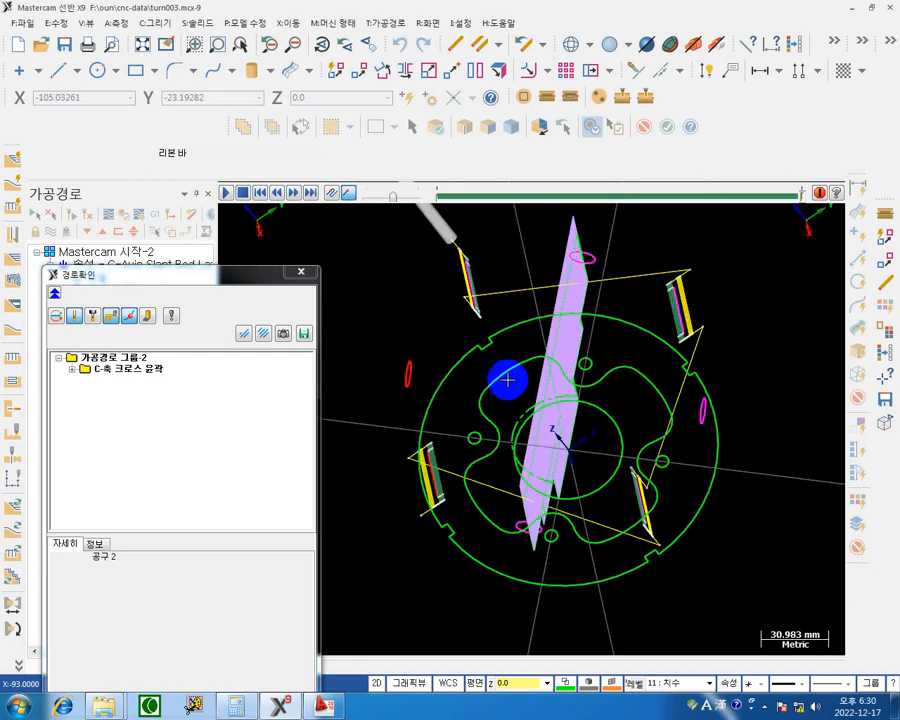
pyautogui.moveTo(502, 378); pyautogui.dragTo(542, 331, button='middle')
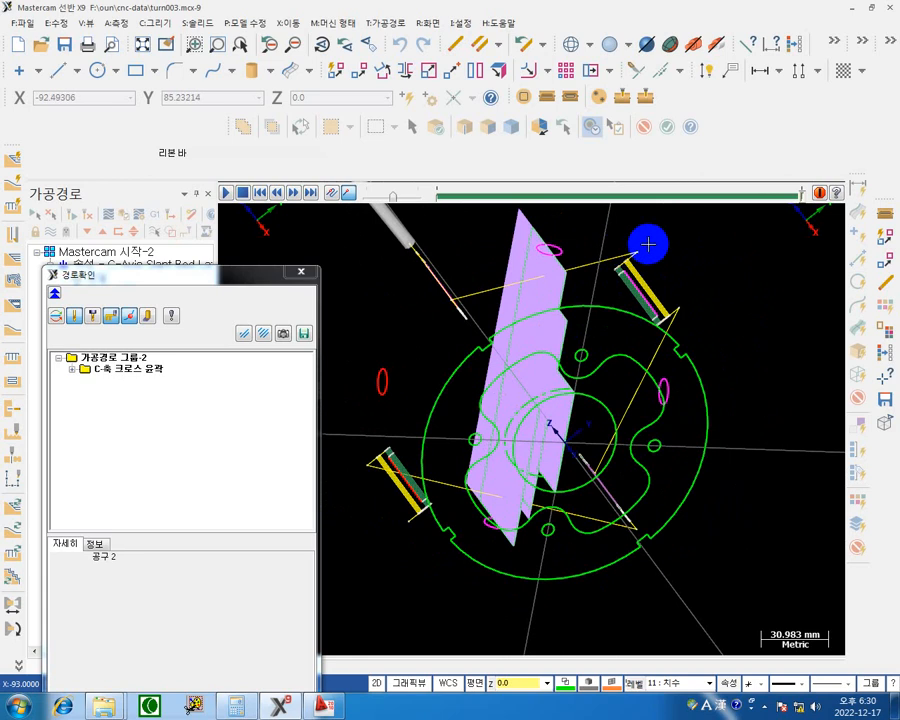
pyautogui.click(301, 271)
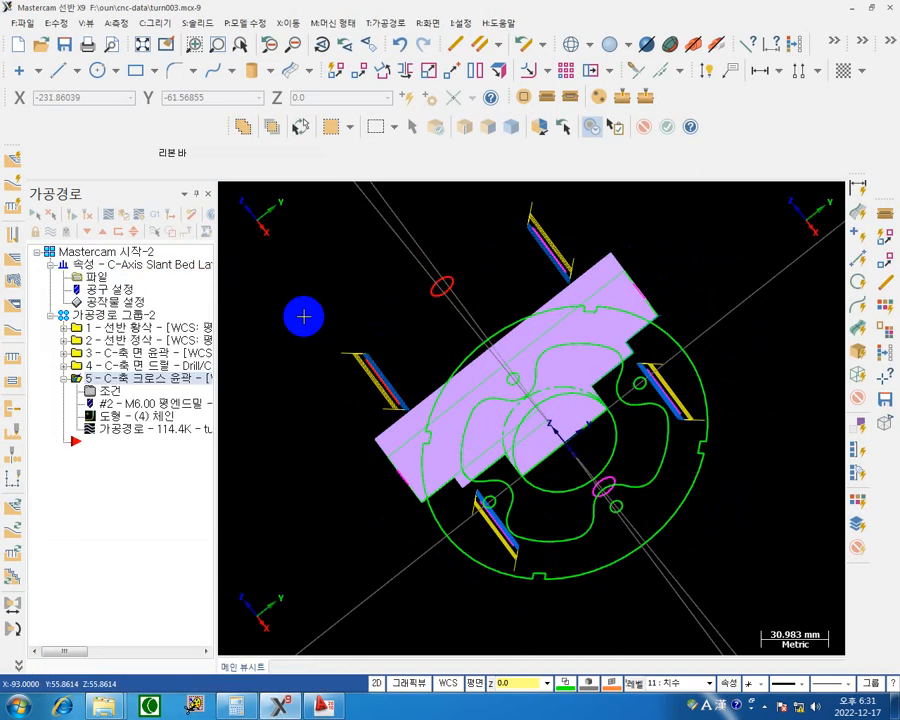
# Verify all five operations in solid simulation in isometric view, play the rim slot cutting through to the end, and close the simulator.
pyautogui.click(74, 315)
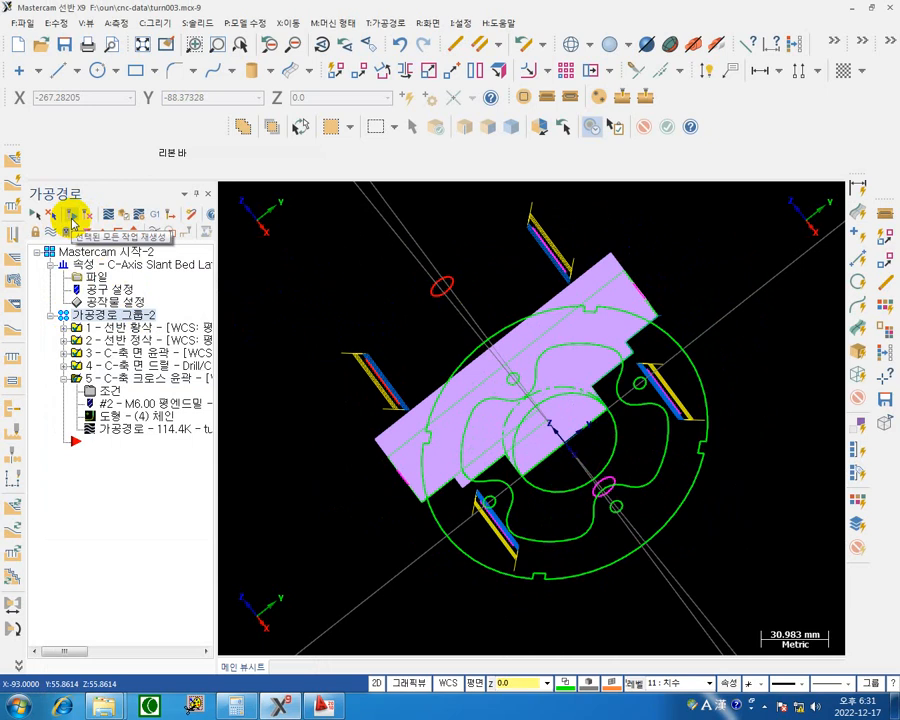
pyautogui.click(120, 215)
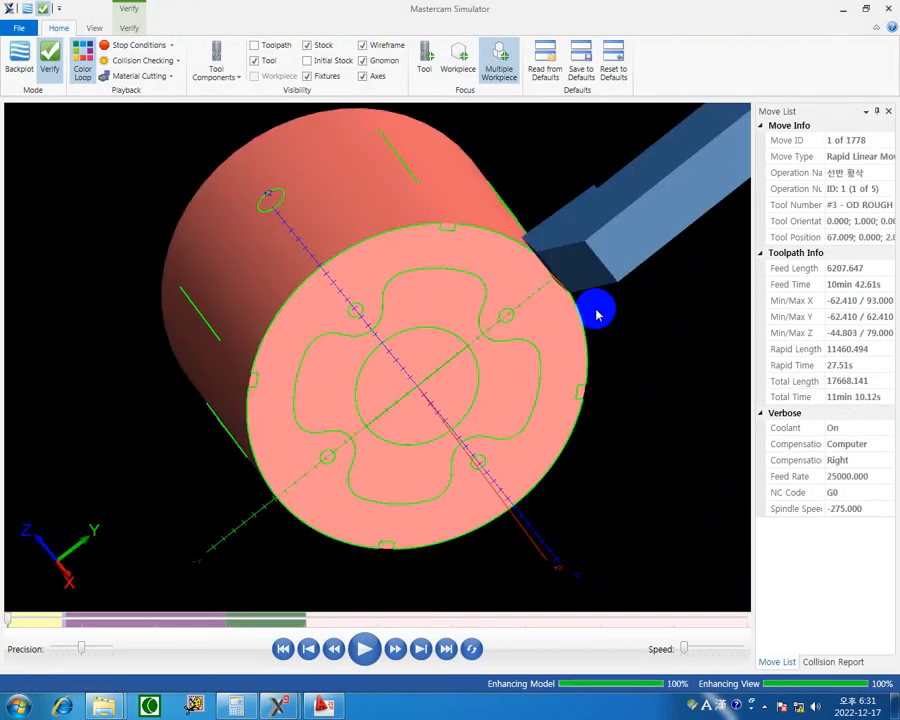
pyautogui.rightClick(596, 316)
pyautogui.click(643, 403)
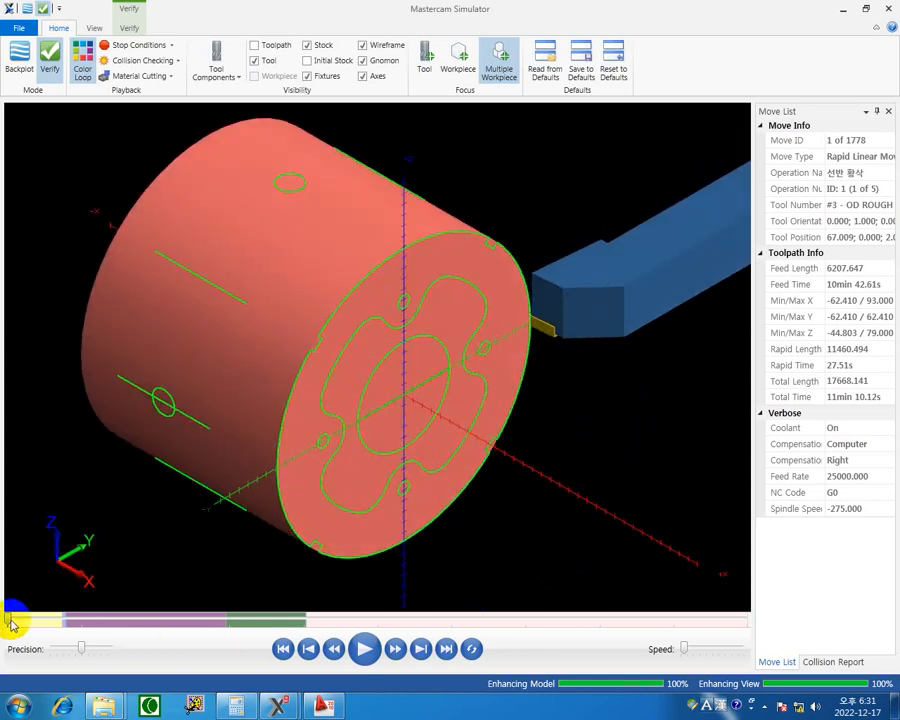
pyautogui.moveTo(10, 622); pyautogui.dragTo(298, 613)
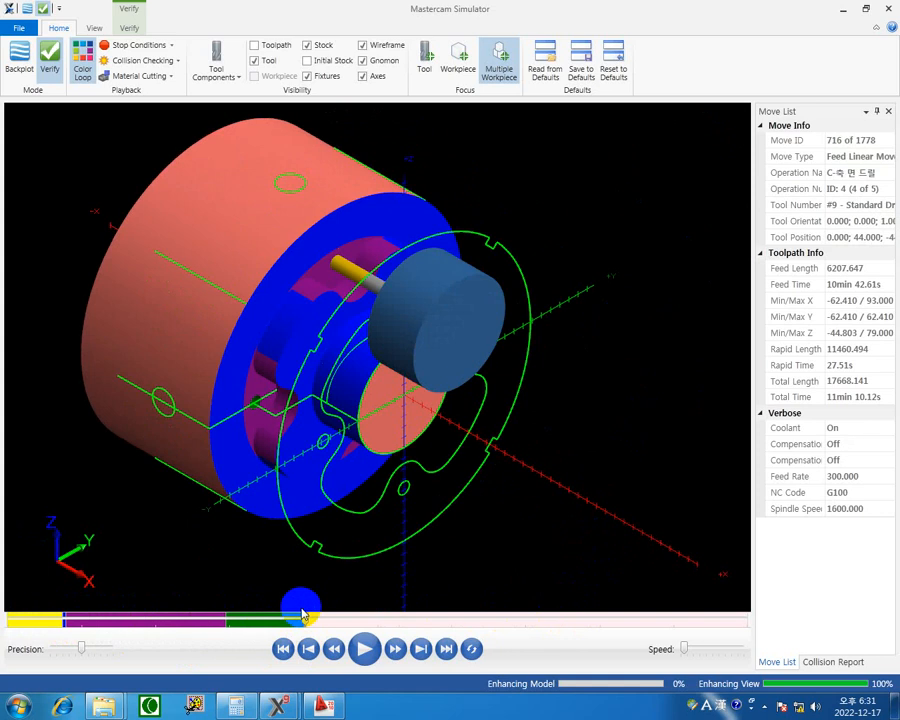
pyautogui.click(366, 649)
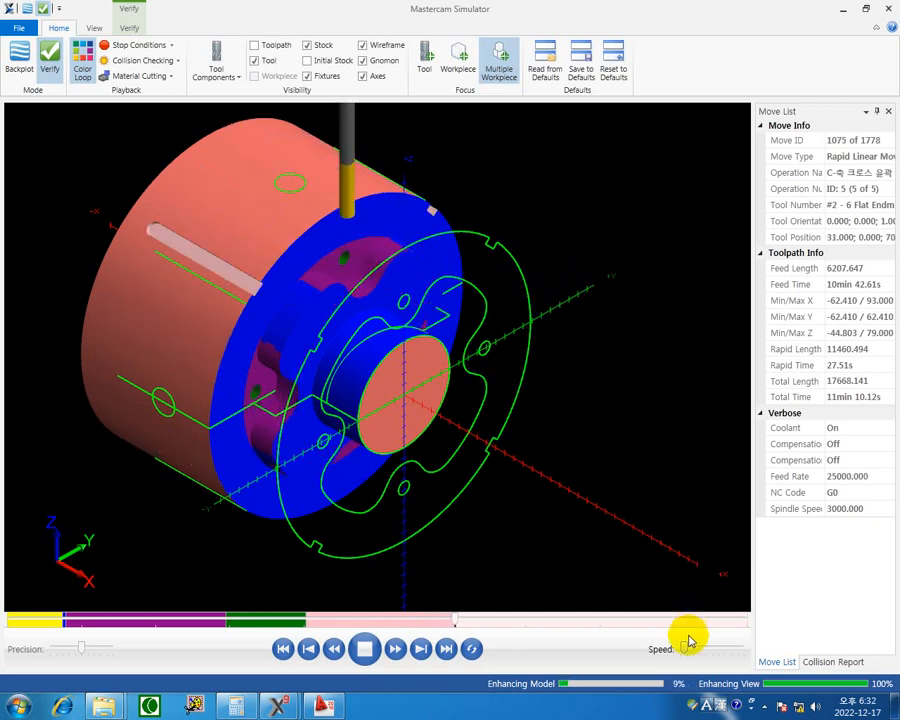
pyautogui.moveTo(686, 650); pyautogui.dragTo(697, 650)
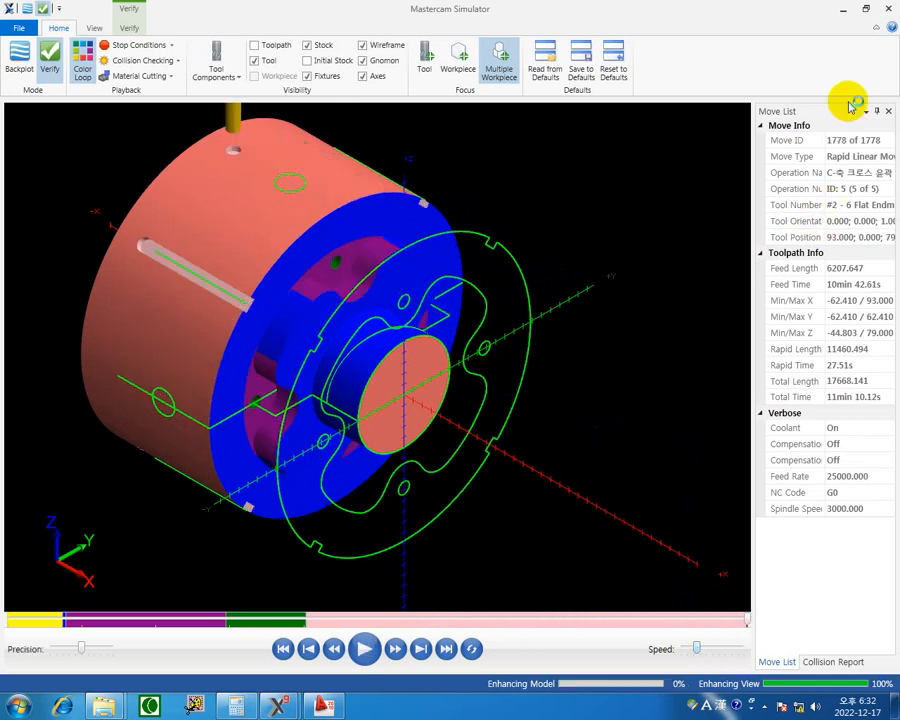
pyautogui.click(886, 13)
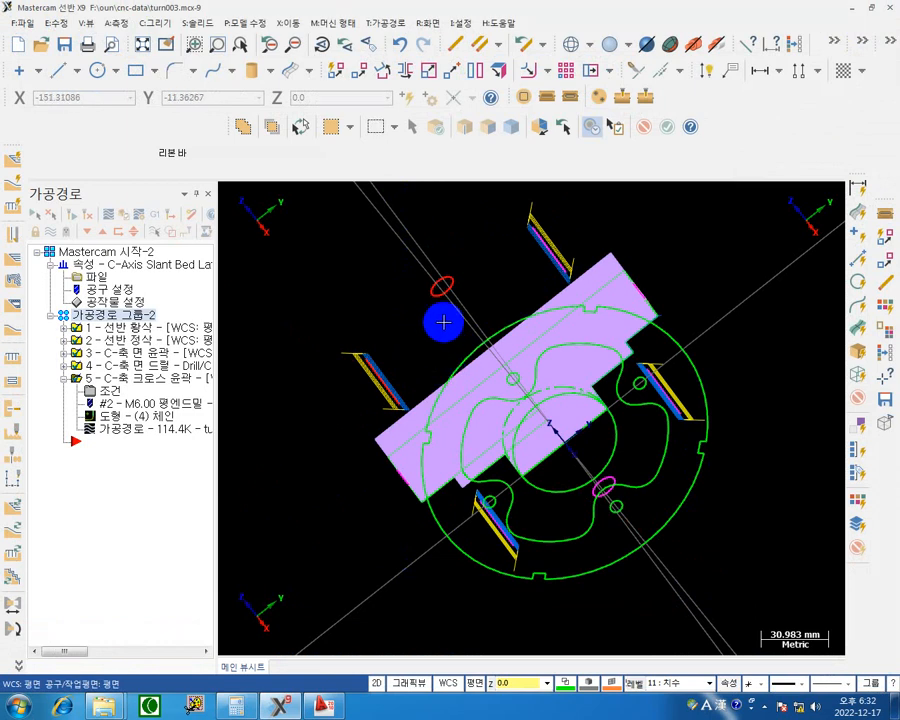
# Post only the C-axis cross contour operation and save the NC program as turn003.NC in the Lathe NC folder.
pyautogui.click(118, 381)
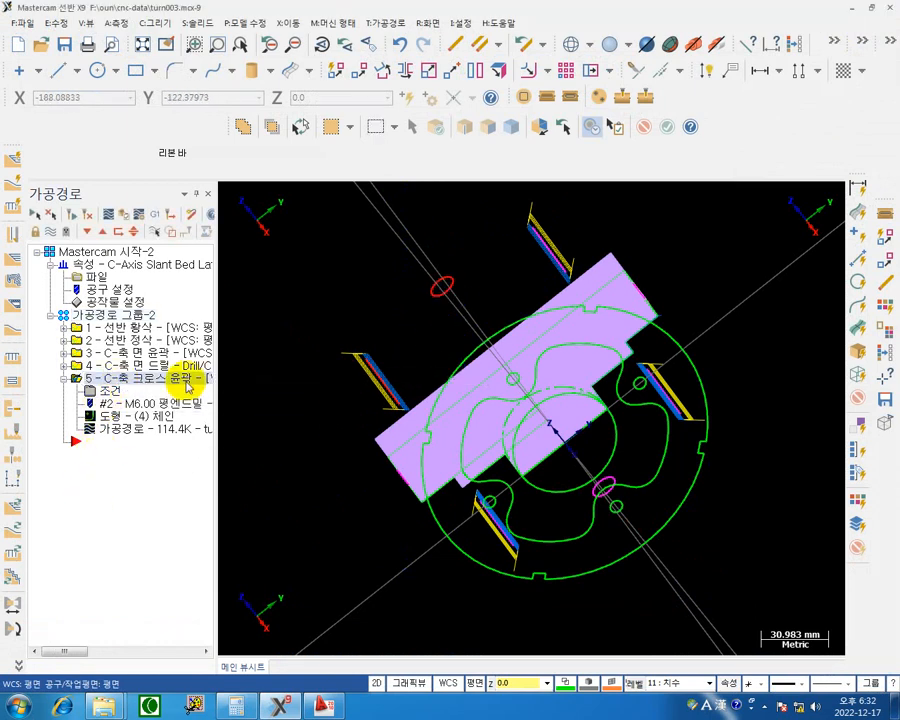
pyautogui.click(155, 218)
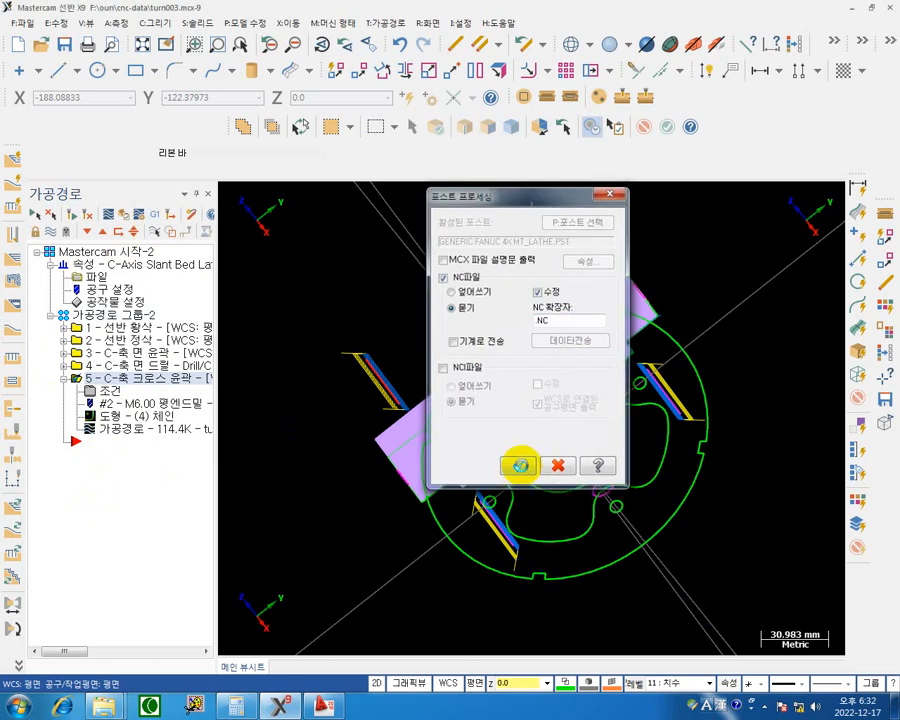
pyautogui.click(521, 465)
pyautogui.click(530, 386)
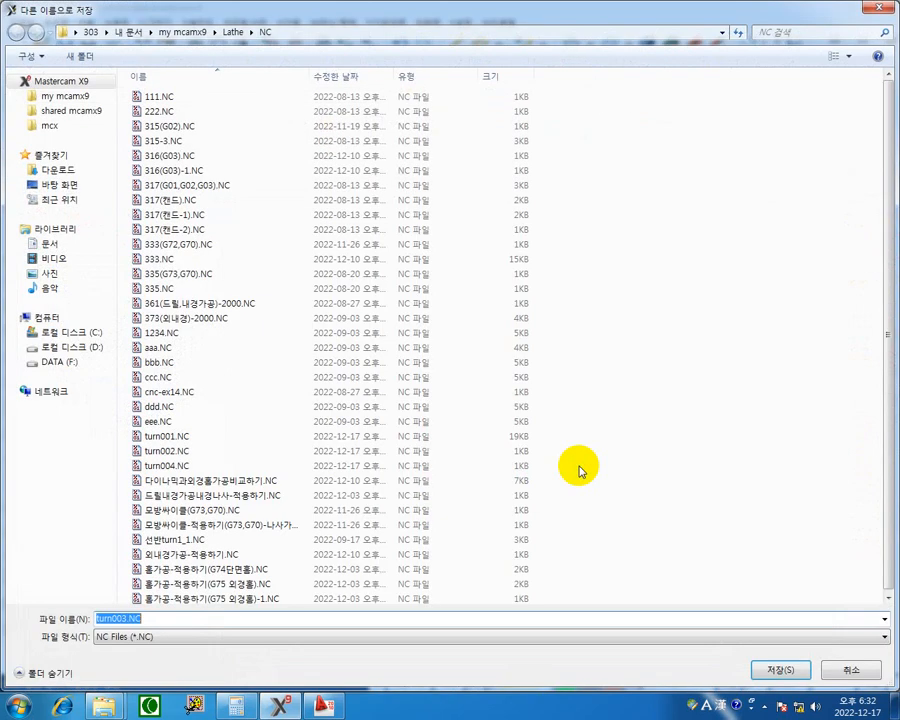
pyautogui.click(787, 666)
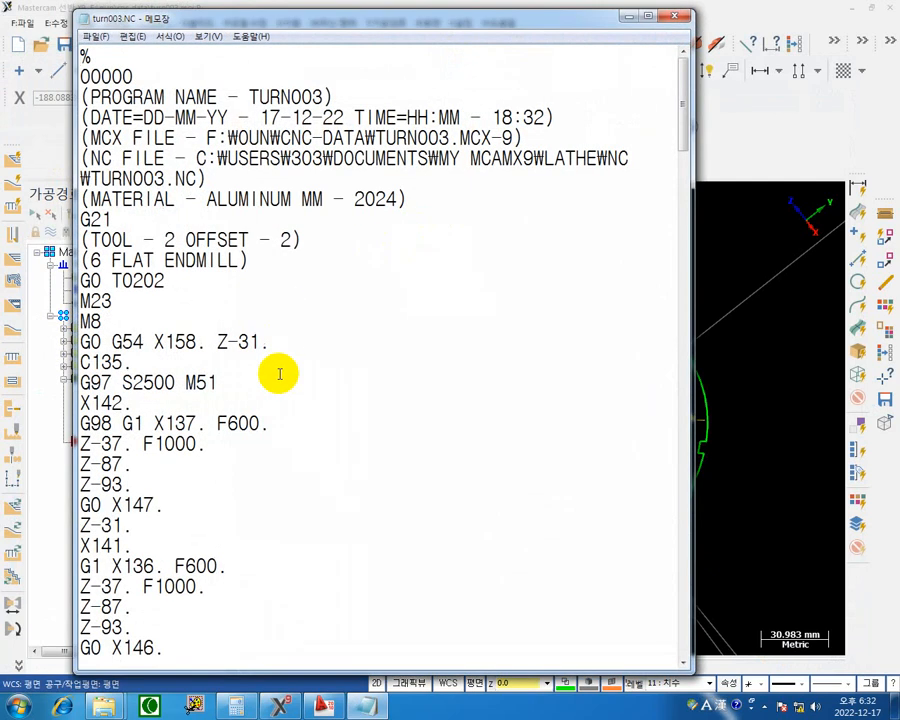
# Examine the start of the posted NC code: the rapid X and C positioning, the approach and the first plunge feed.
pyautogui.scroll(-1, 275, 354)
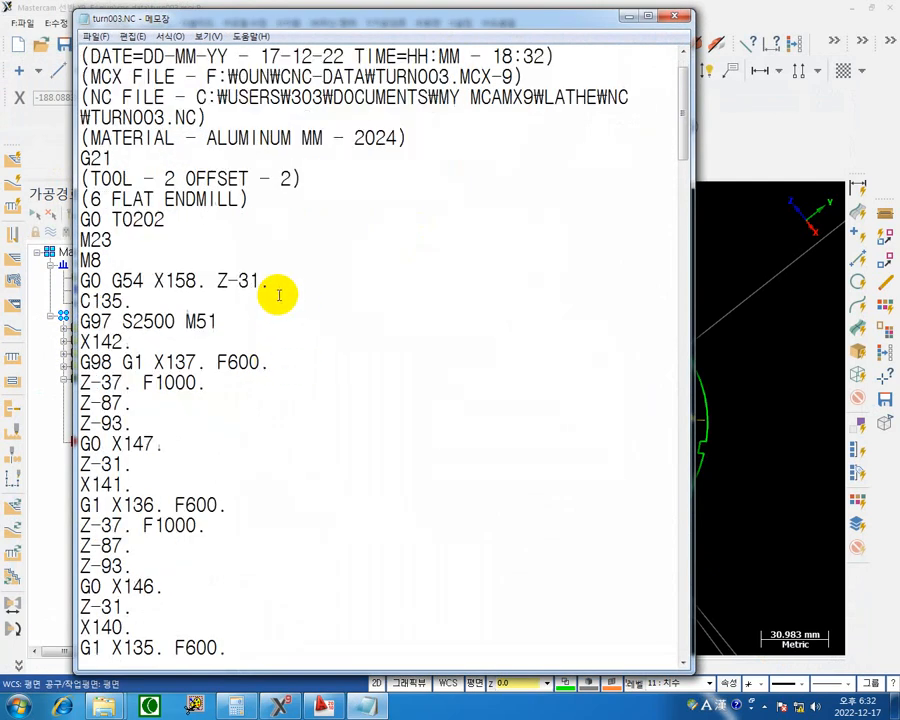
pyautogui.moveTo(134, 302); pyautogui.dragTo(78, 300)
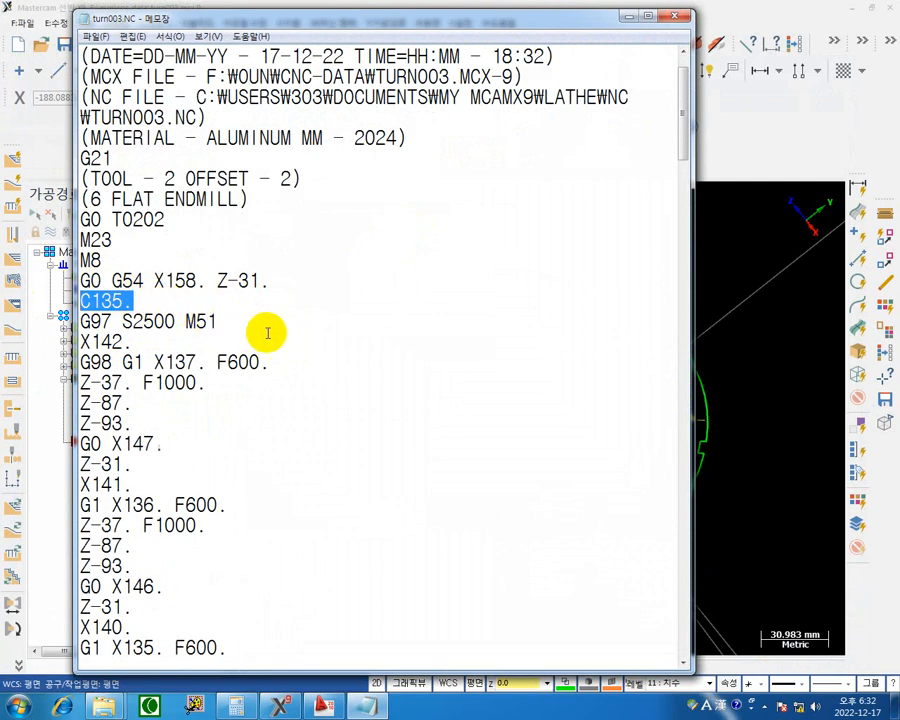
pyautogui.click(199, 281)
pyautogui.moveTo(199, 281); pyautogui.dragTo(155, 279)
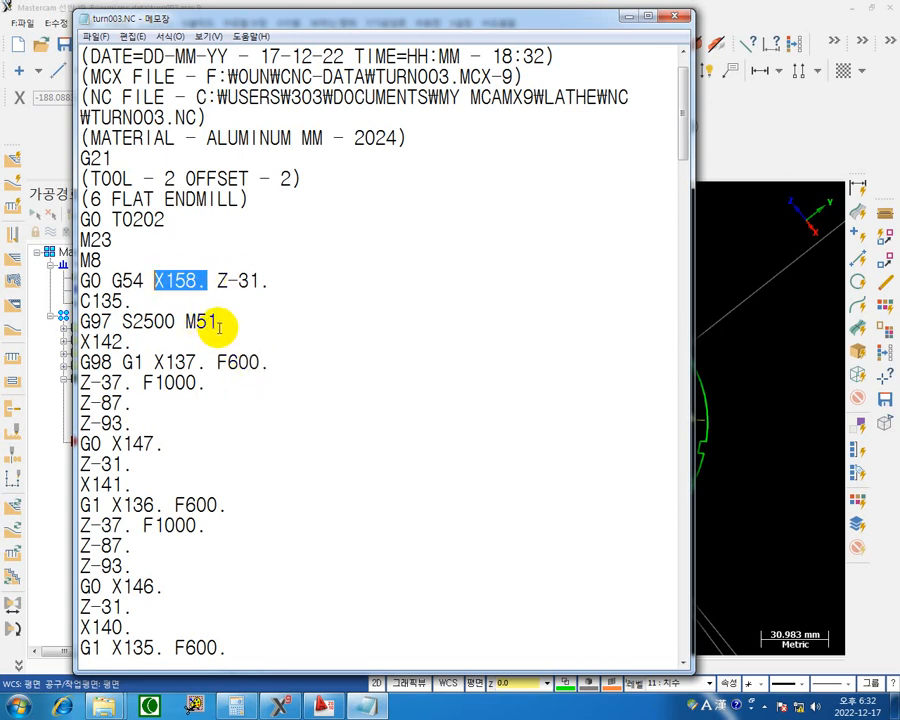
pyautogui.moveTo(140, 301); pyautogui.dragTo(62, 301)
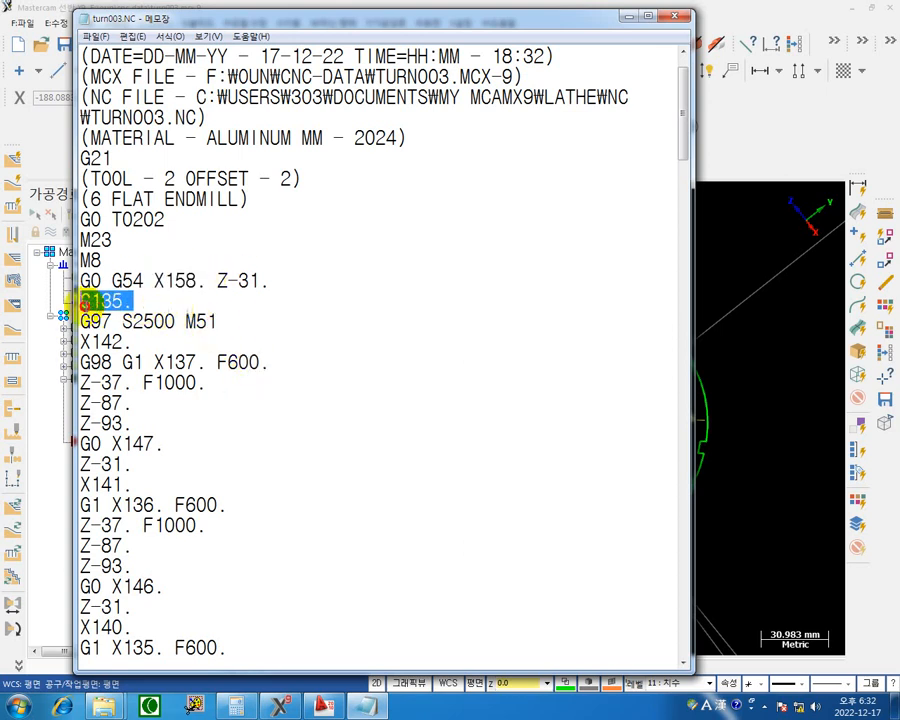
pyautogui.moveTo(148, 348); pyautogui.dragTo(62, 345)
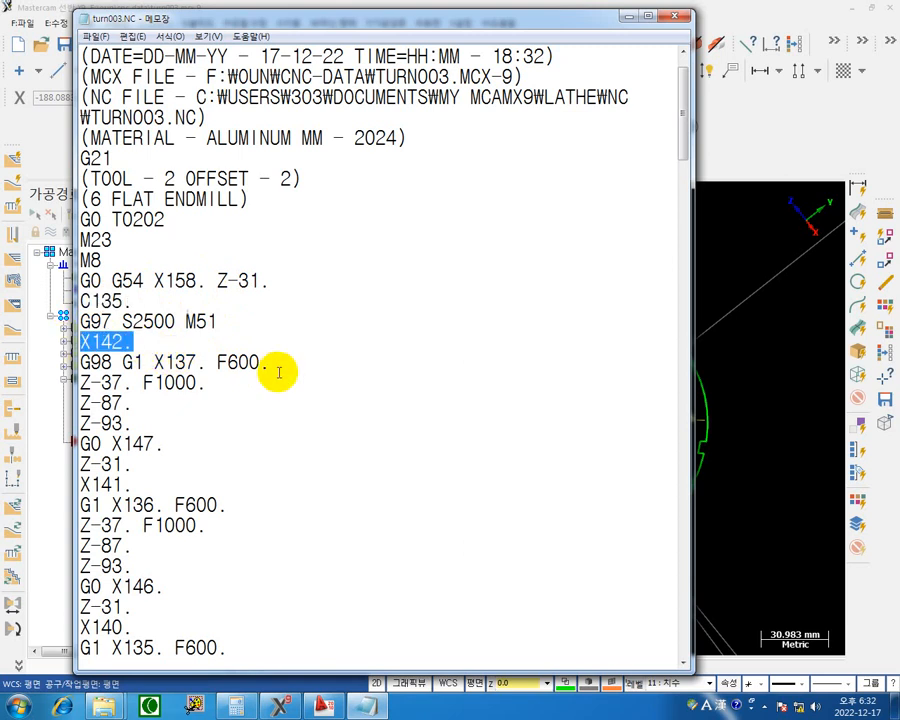
pyautogui.moveTo(275, 363); pyautogui.dragTo(62, 357)
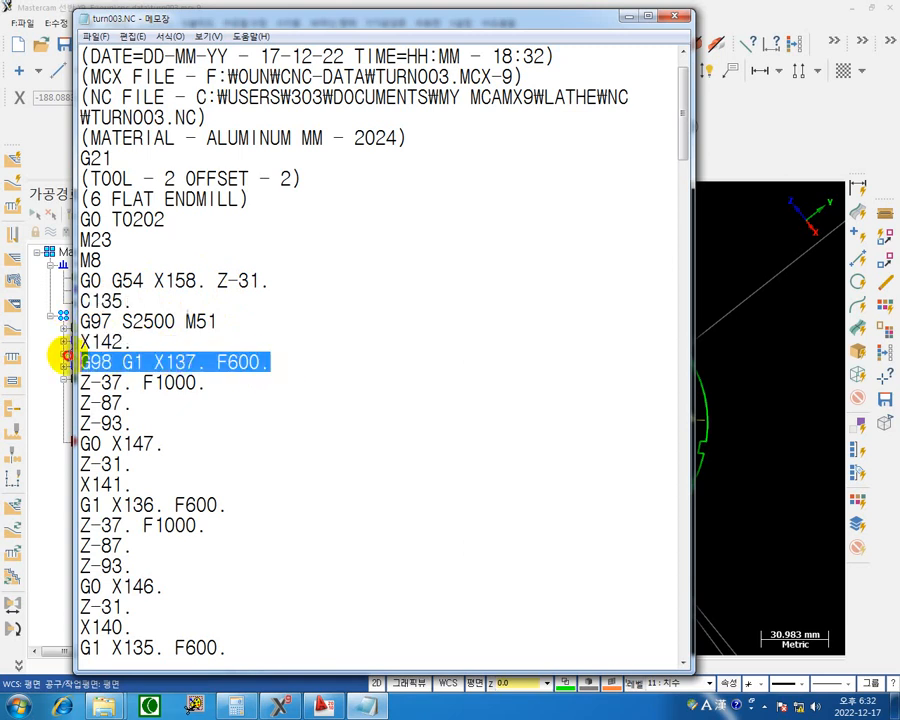
pyautogui.click(207, 364)
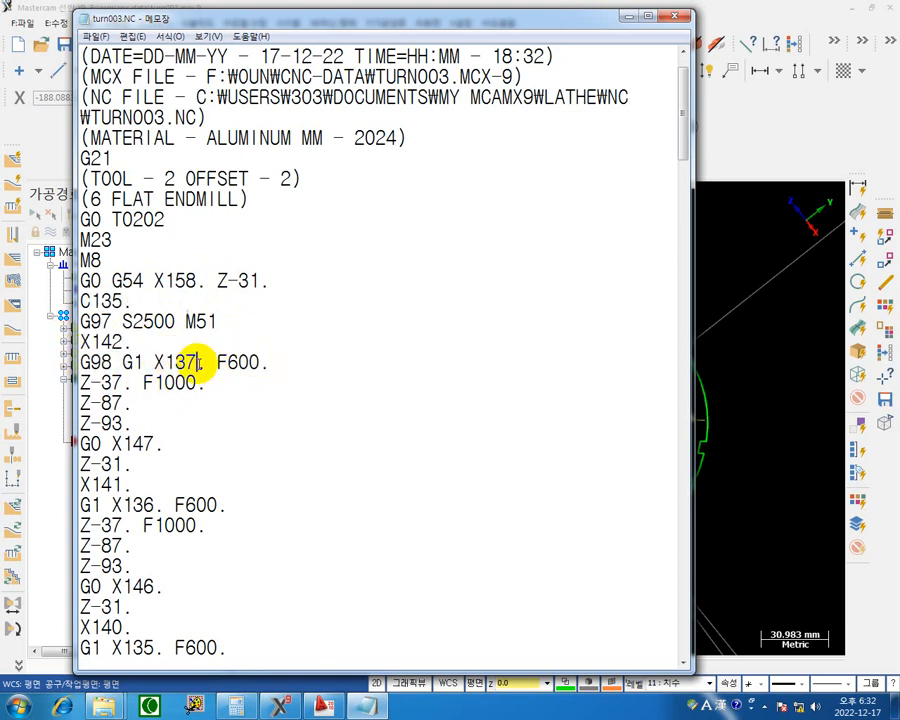
# Examine the first slot pass in the NC code: the Z cutting moves, the rapid X retract and the return to the start.
pyautogui.scroll(-2, 277, 370)
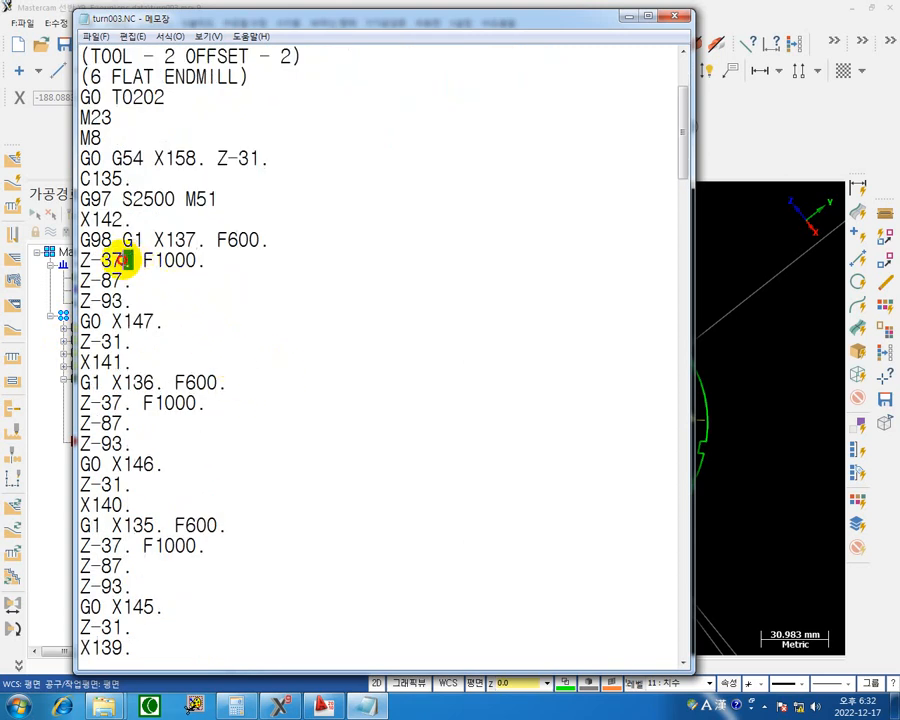
pyautogui.moveTo(119, 259); pyautogui.dragTo(80, 260)
pyautogui.moveTo(133, 285); pyautogui.dragTo(46, 266)
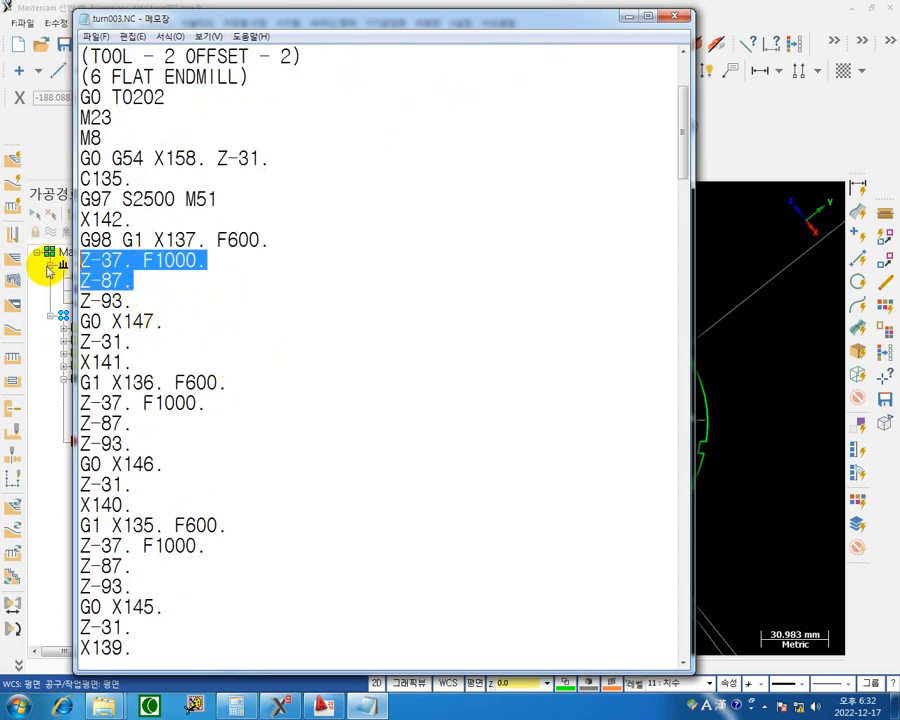
pyautogui.click(134, 305)
pyautogui.moveTo(133, 263); pyautogui.dragTo(44, 255)
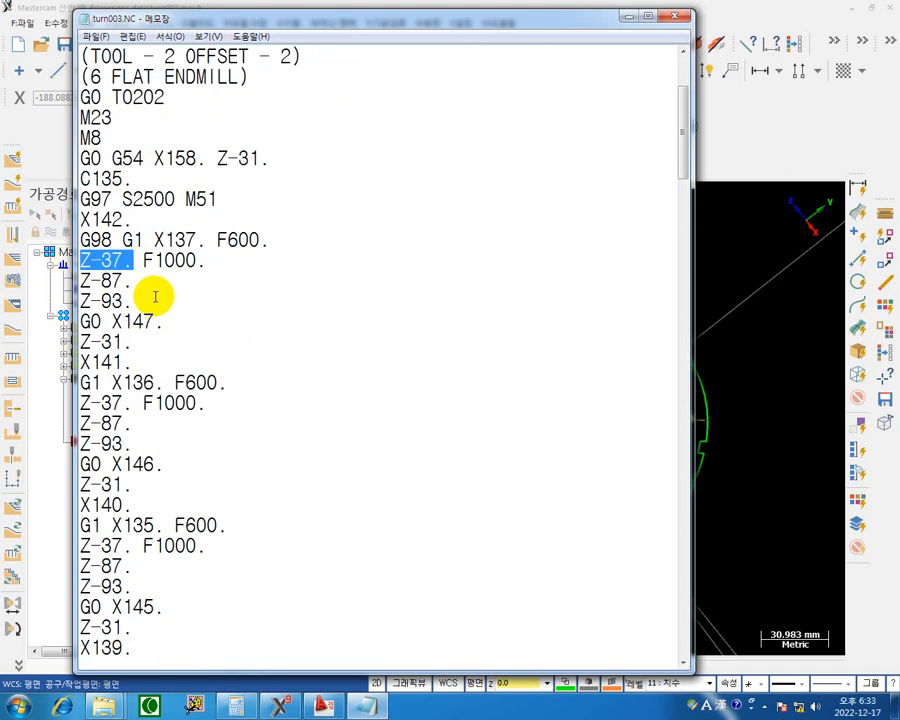
pyautogui.moveTo(138, 283); pyautogui.dragTo(83, 281)
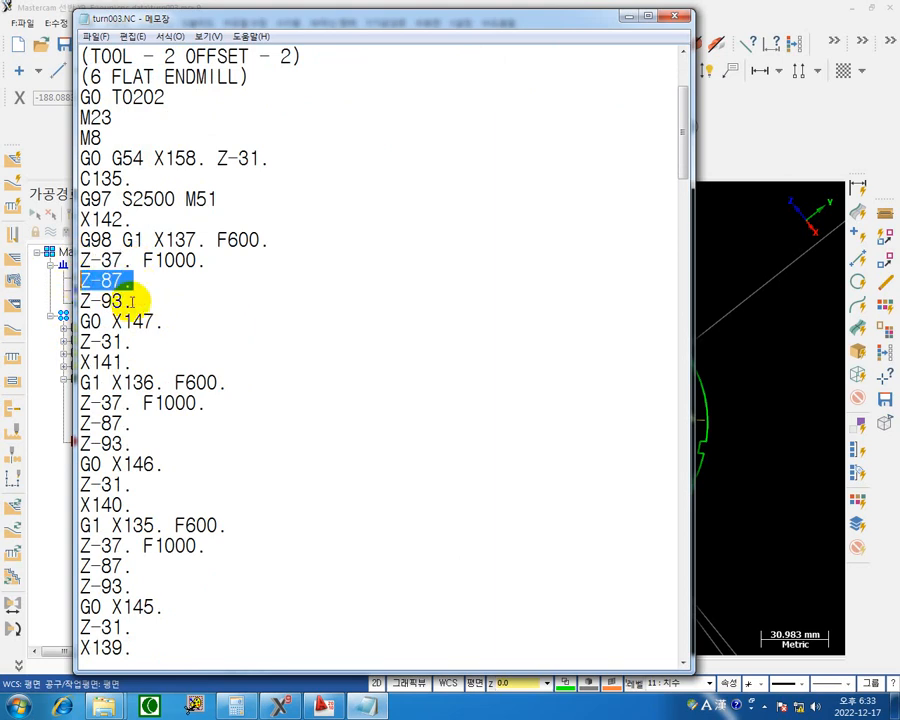
pyautogui.moveTo(133, 301); pyautogui.dragTo(56, 300)
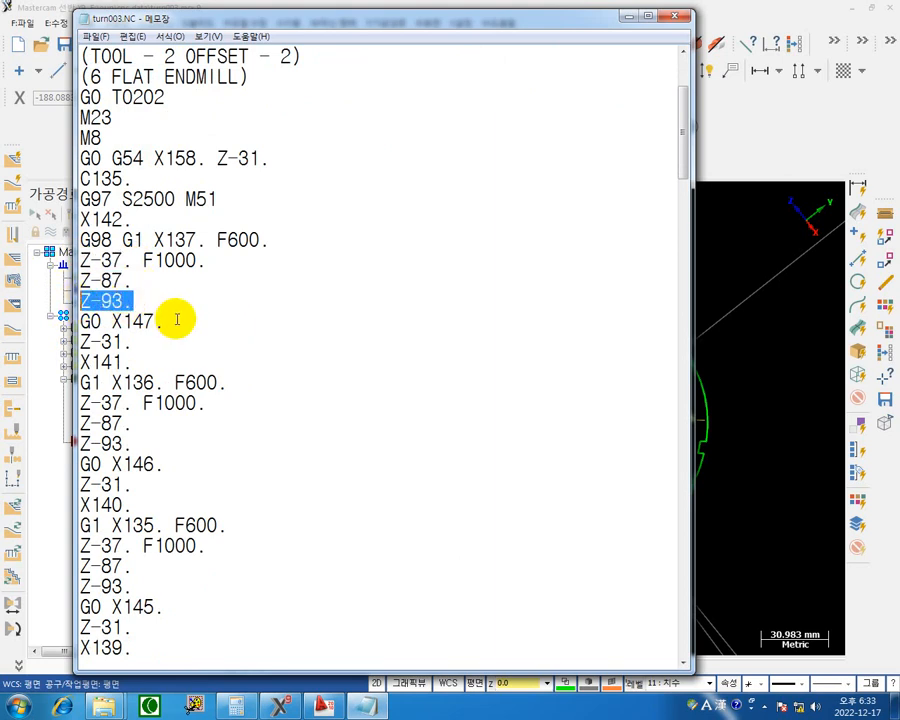
pyautogui.moveTo(169, 324); pyautogui.dragTo(60, 318)
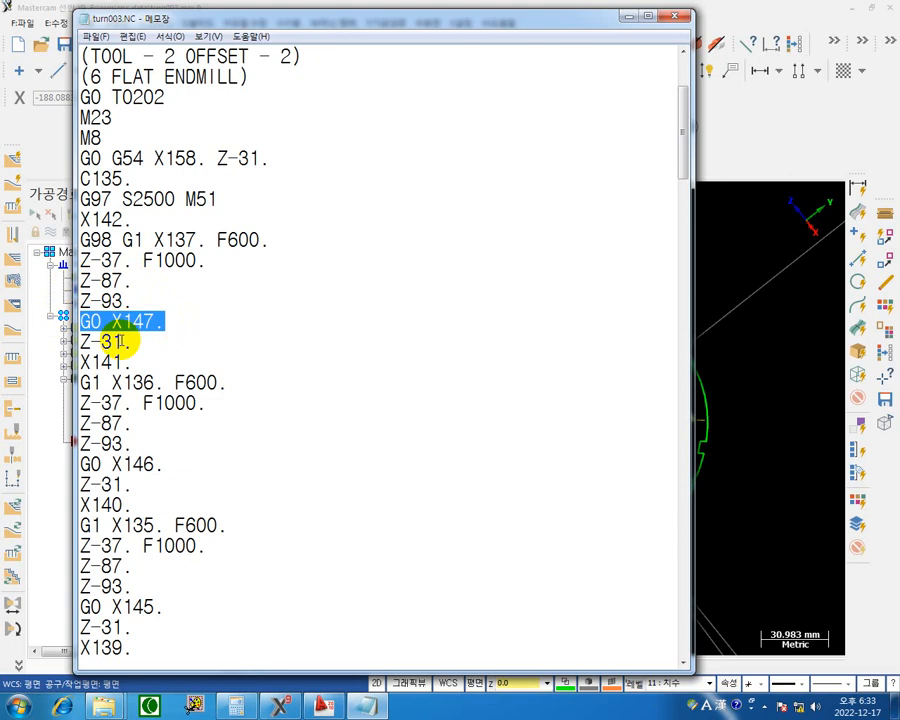
pyautogui.moveTo(137, 362); pyautogui.dragTo(44, 357)
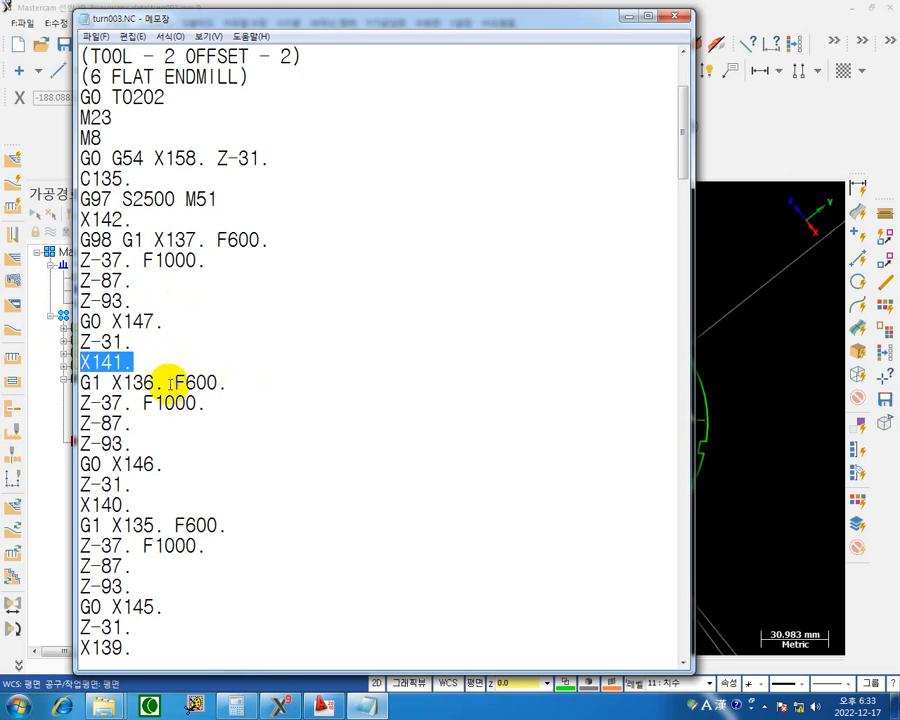
# Follow the X plunge depths of the successive passes through the first slot's NC code down to its final depth.
pyautogui.moveTo(166, 383); pyautogui.dragTo(137, 382)
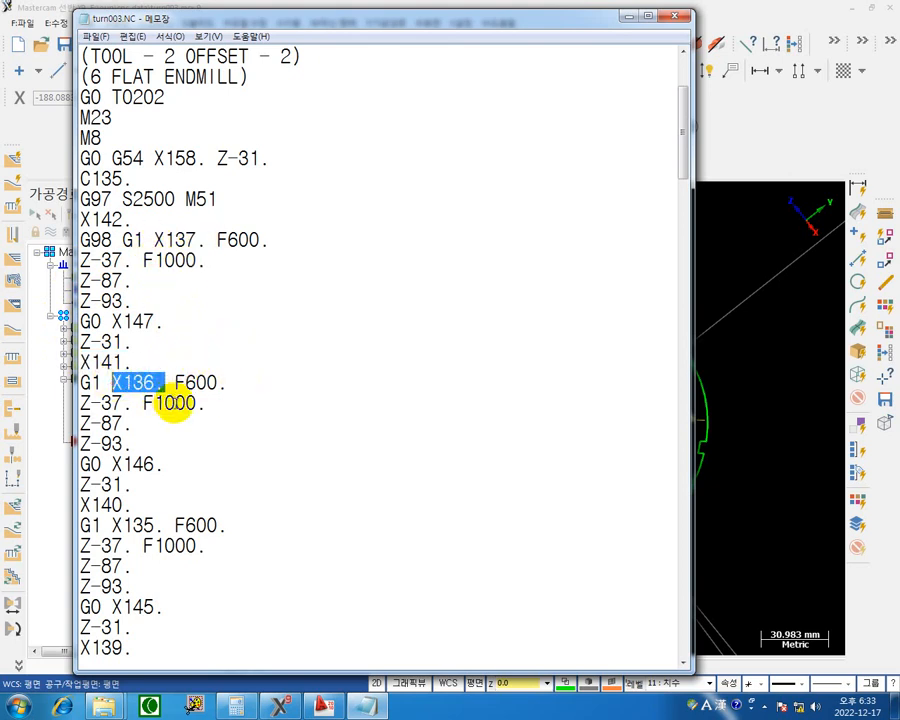
pyautogui.scroll(-1, 175, 403)
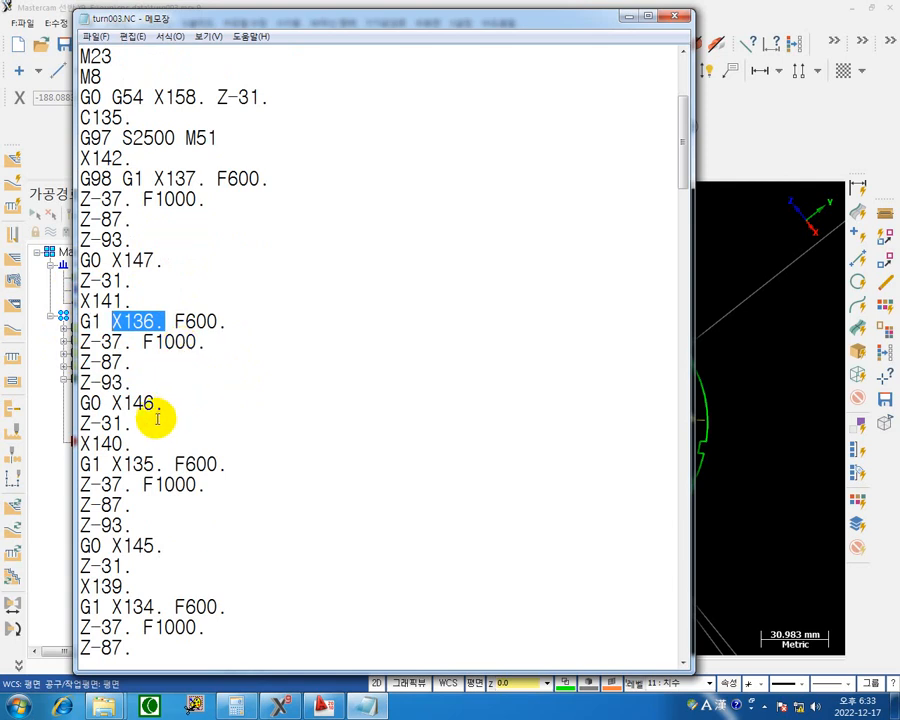
pyautogui.moveTo(157, 464); pyautogui.dragTo(112, 464)
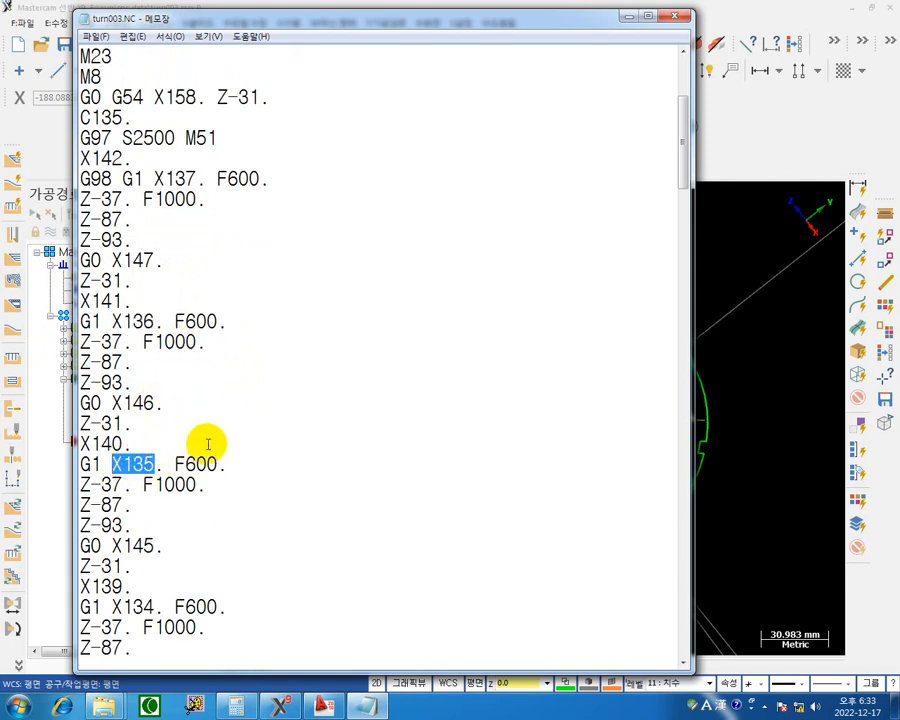
pyautogui.scroll(-2, 200, 450)
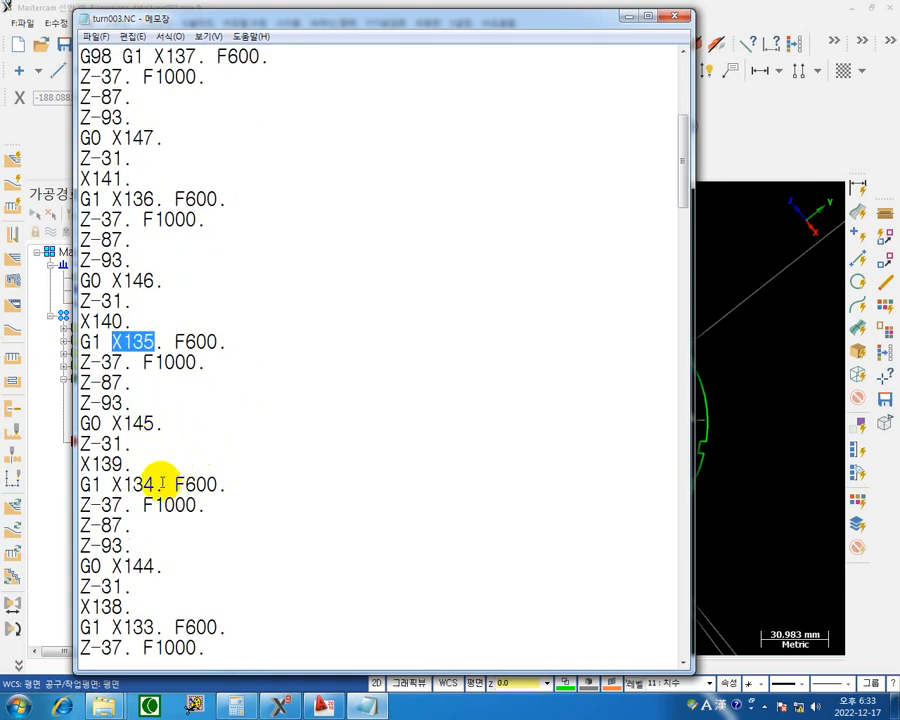
pyautogui.moveTo(163, 484); pyautogui.dragTo(112, 484)
pyautogui.scroll(-1, 238, 463)
pyautogui.scroll(-1, 238, 463)
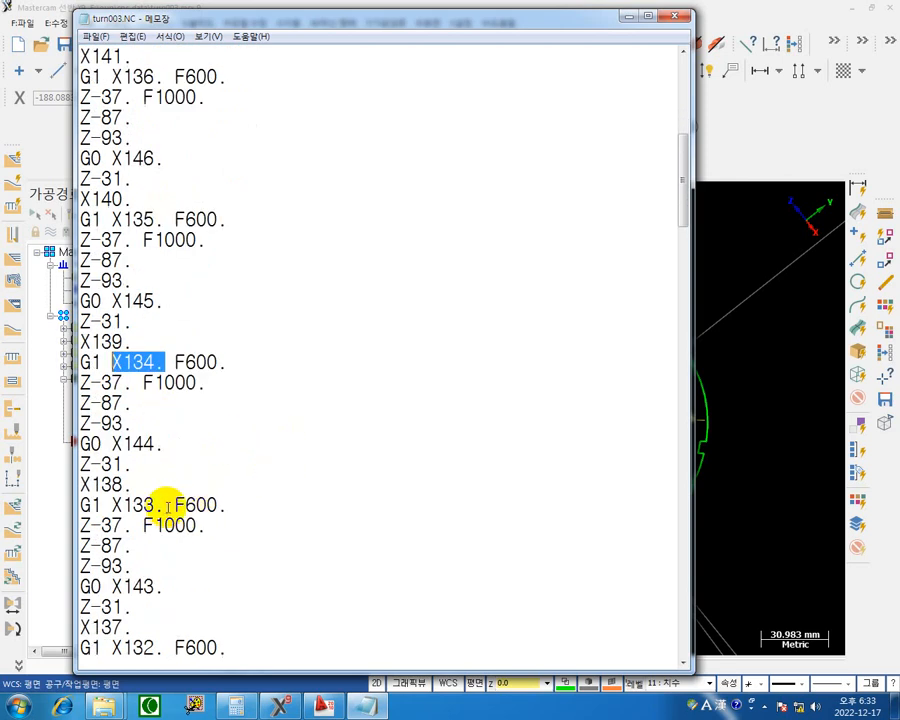
pyautogui.moveTo(163, 505); pyautogui.dragTo(122, 504)
pyautogui.scroll(-2, 360, 466)
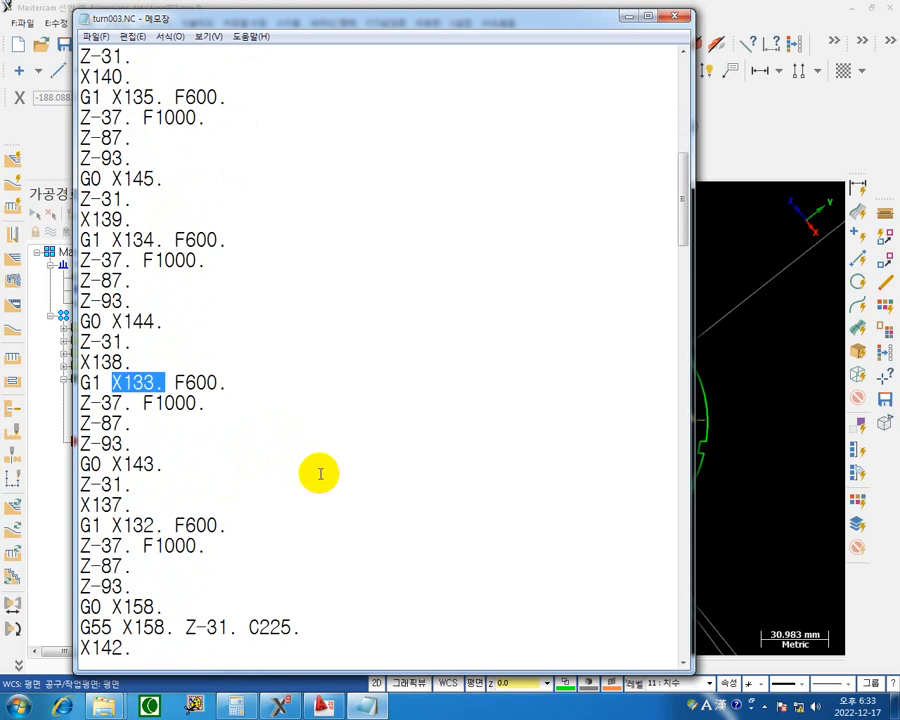
pyautogui.moveTo(162, 525); pyautogui.dragTo(112, 524)
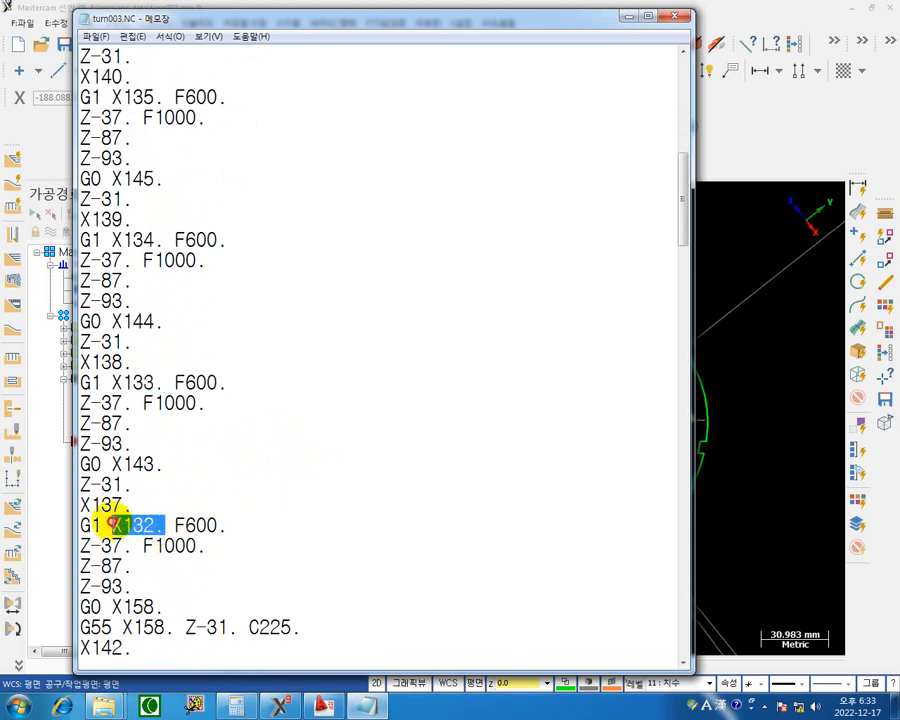
pyautogui.scroll(-2, 323, 487)
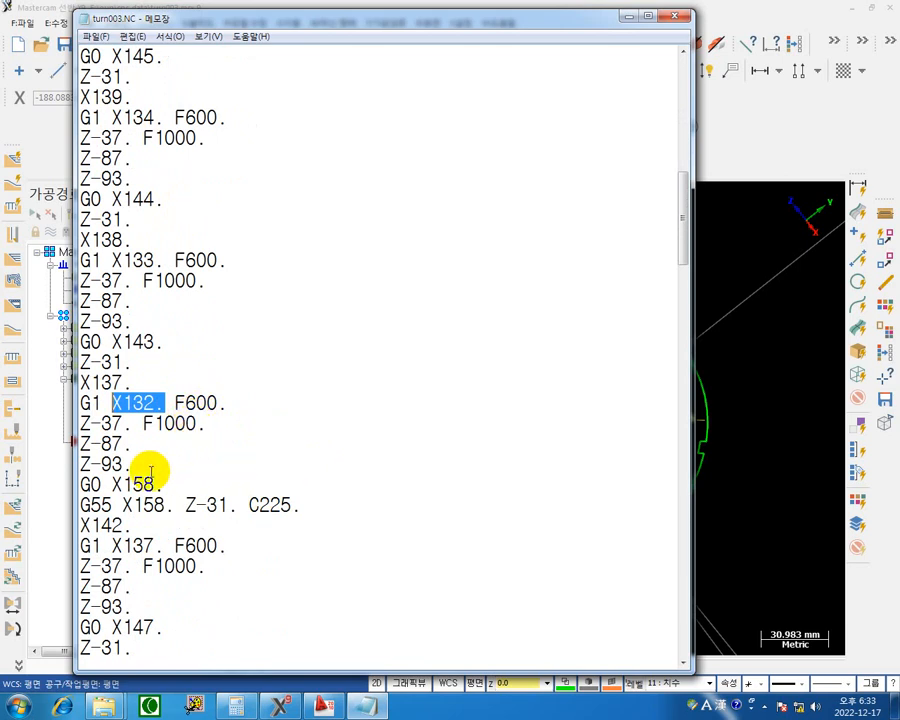
# Examine the retract and C-axis indexing to the second slot, and compare its C angle with the first slot's at the program start.
pyautogui.moveTo(162, 485); pyautogui.dragTo(72, 474)
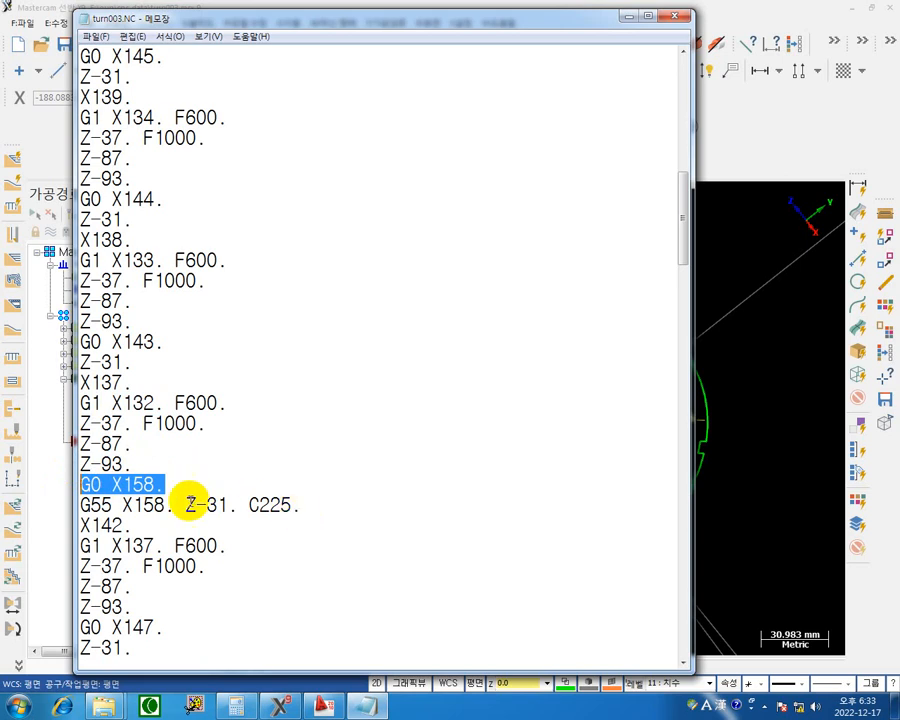
pyautogui.click(325, 508)
pyautogui.moveTo(325, 509); pyautogui.dragTo(255, 506)
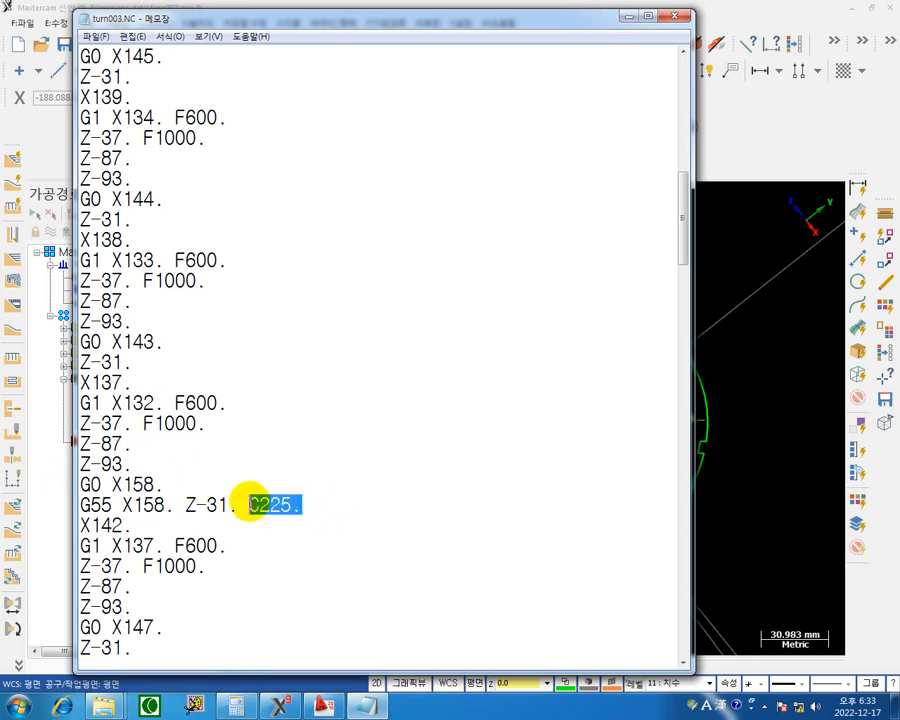
pyautogui.scroll(1, 161, 162)
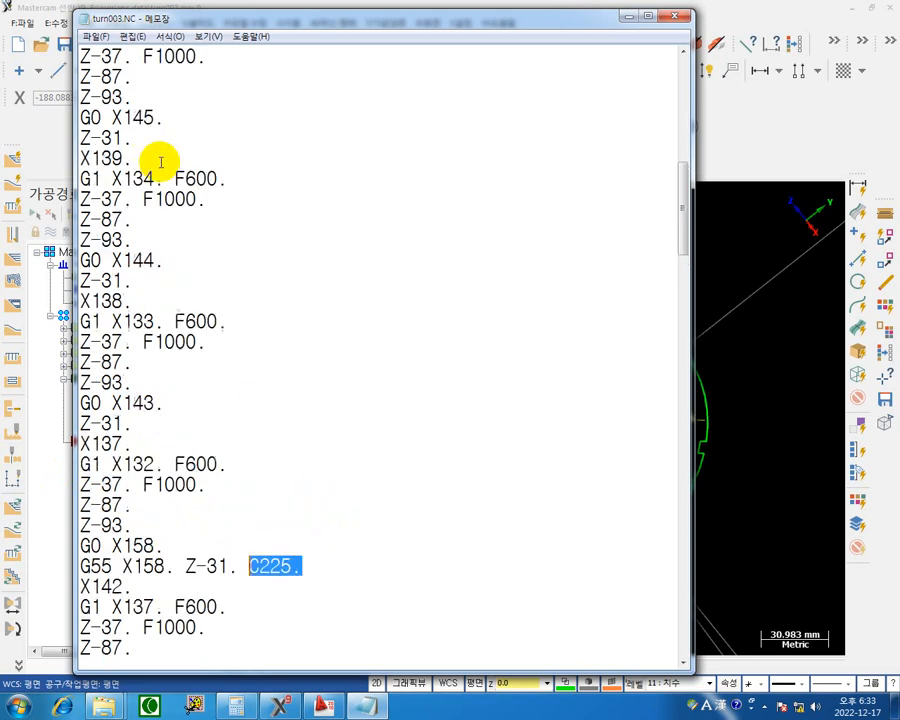
pyautogui.scroll(4, 160, 162)
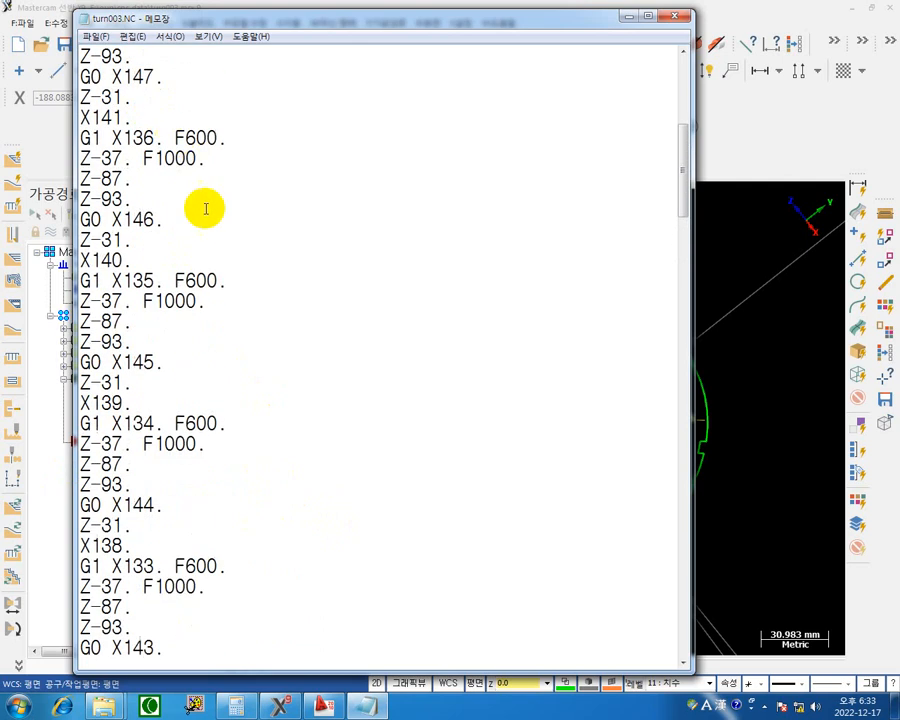
pyautogui.scroll(2, 157, 185)
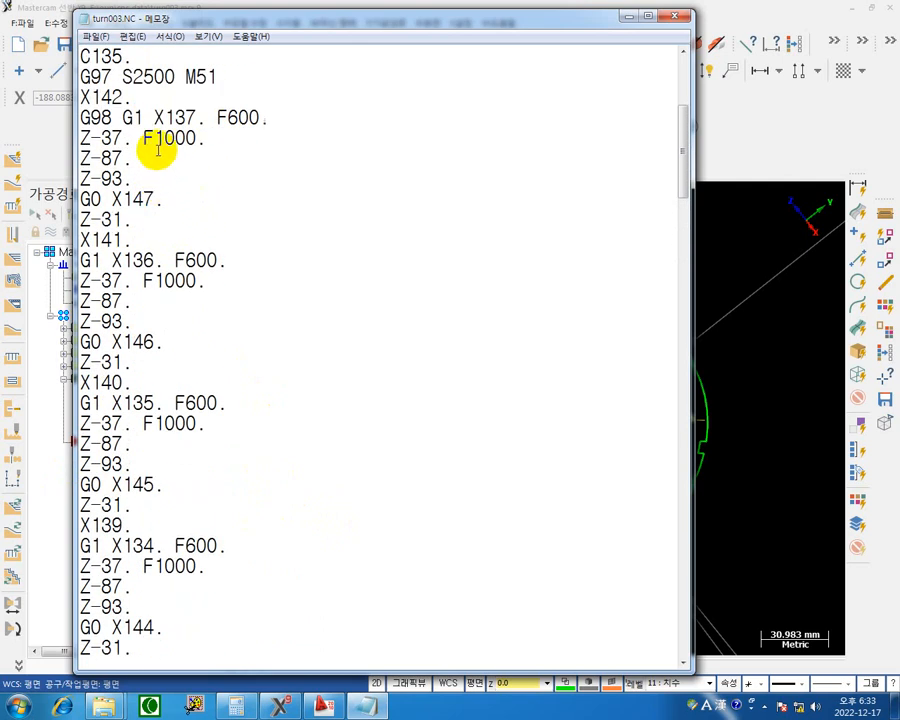
pyautogui.scroll(2, 158, 148)
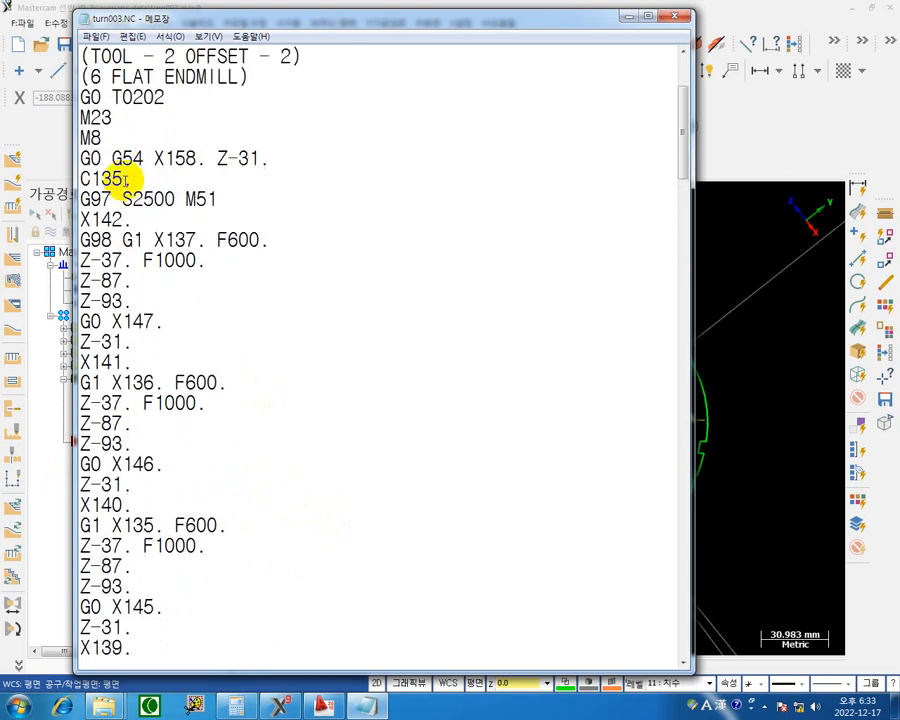
pyautogui.scroll(-12, 126, 180)
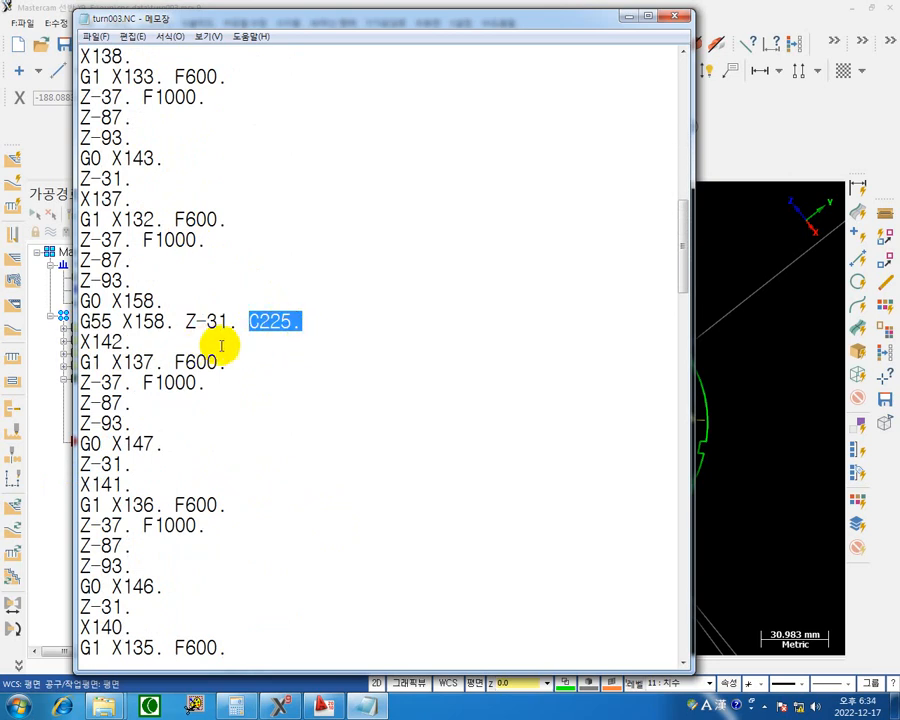
# Examine the second slot's passes, the C-axis indexing blocks for the third and fourth slots, and the code through to the program end.
pyautogui.moveTo(232, 380); pyautogui.dragTo(10, 380)
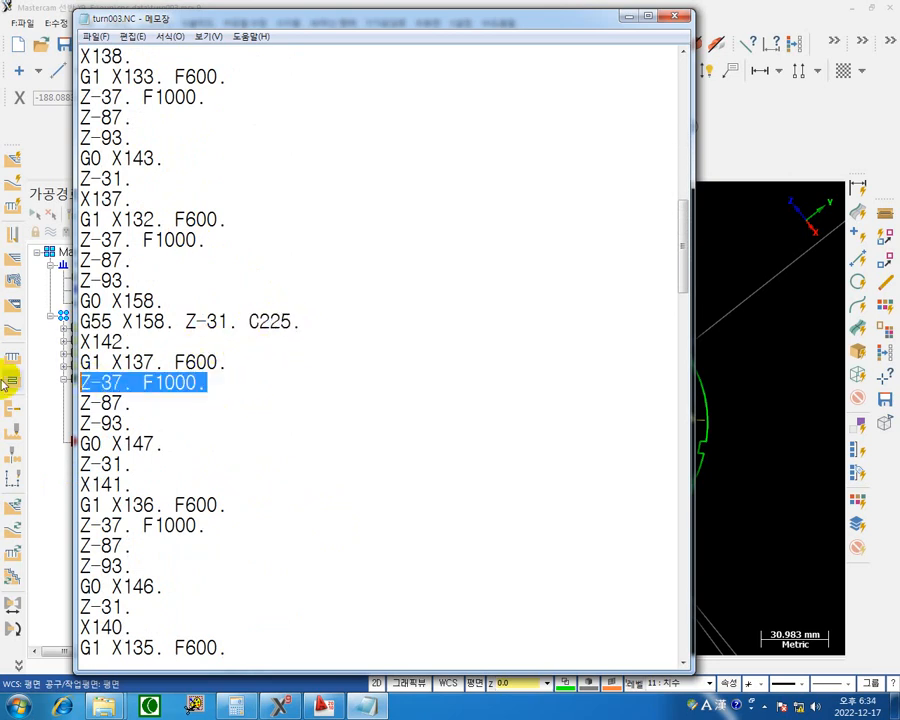
pyautogui.click(181, 492)
pyautogui.moveTo(243, 516); pyautogui.dragTo(252, 497)
pyautogui.scroll(-9, 252, 497)
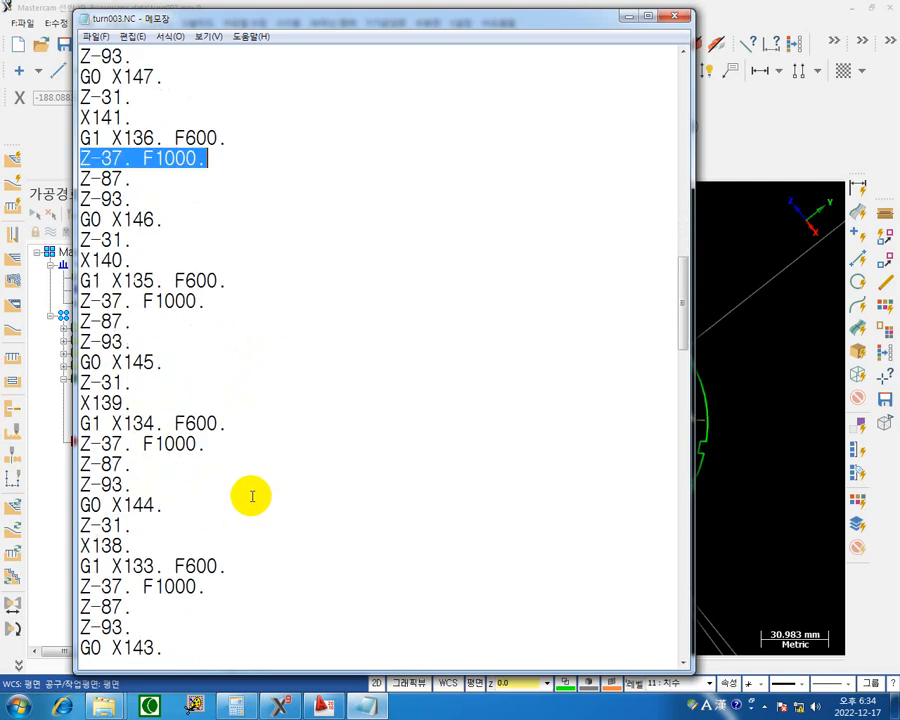
pyautogui.scroll(-4, 250, 495)
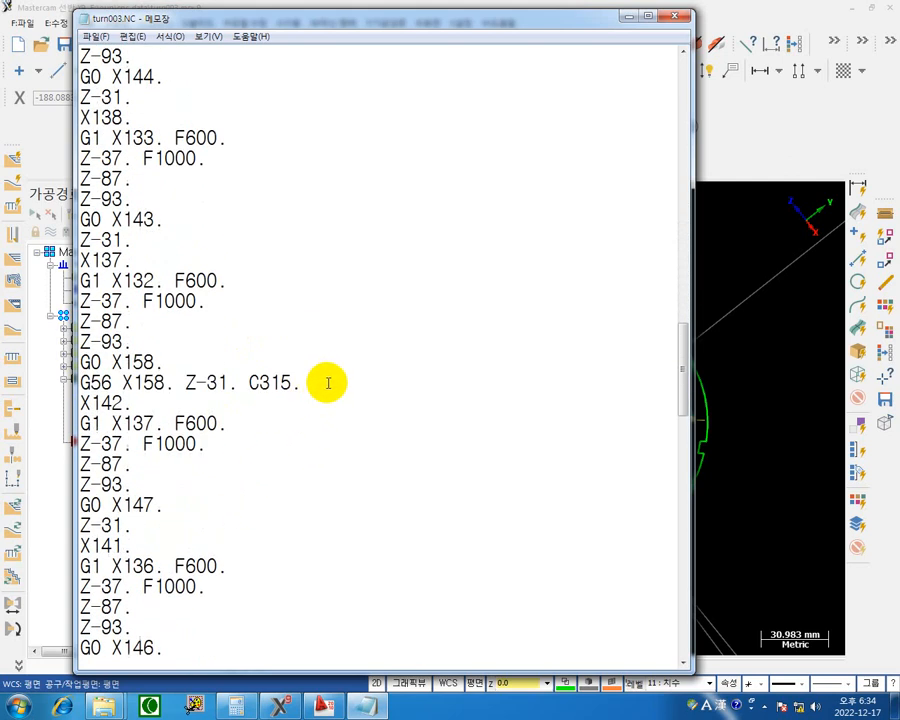
pyautogui.moveTo(329, 384); pyautogui.dragTo(228, 380)
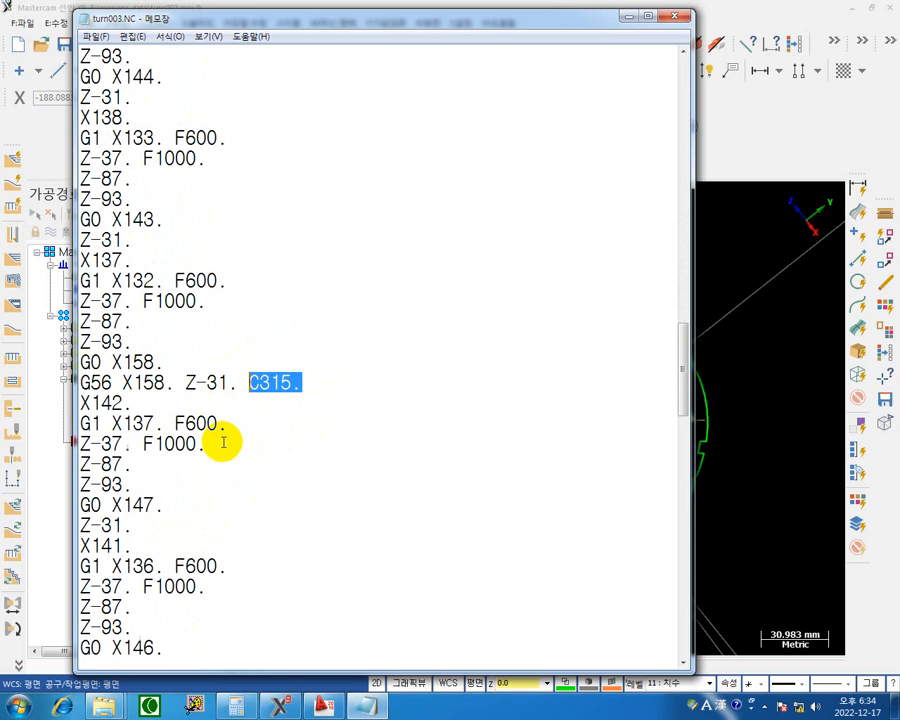
pyautogui.scroll(-13, 232, 459)
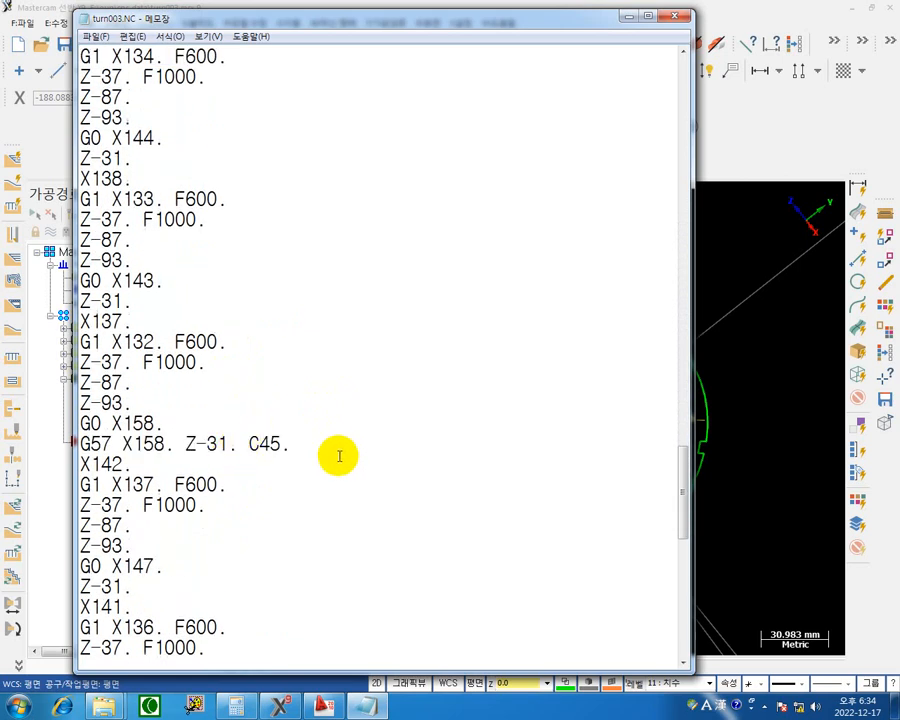
pyautogui.moveTo(334, 447); pyautogui.dragTo(252, 443)
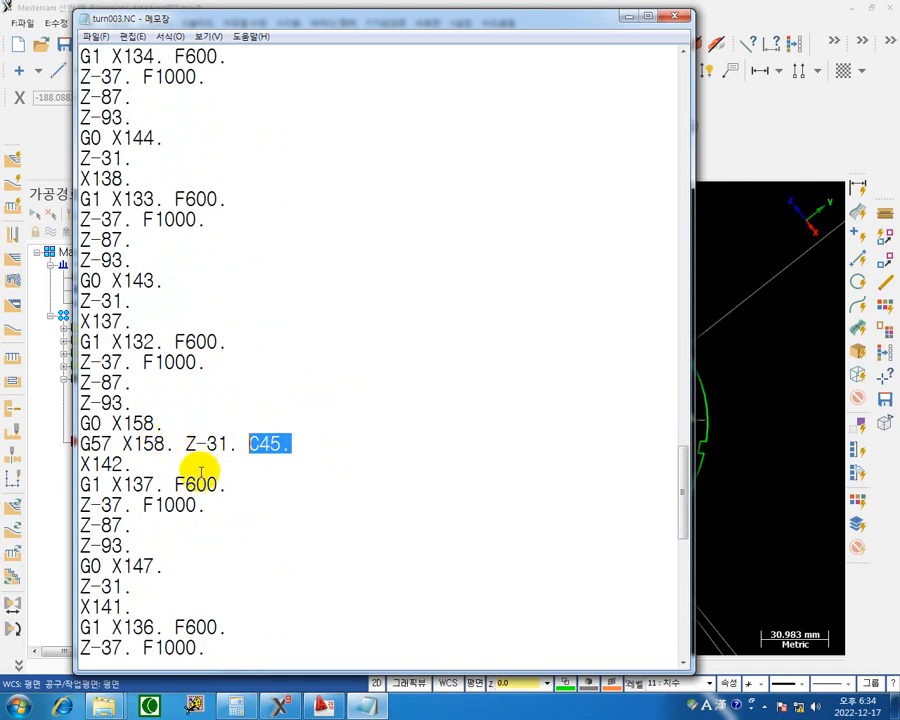
pyautogui.scroll(-10, 200, 473)
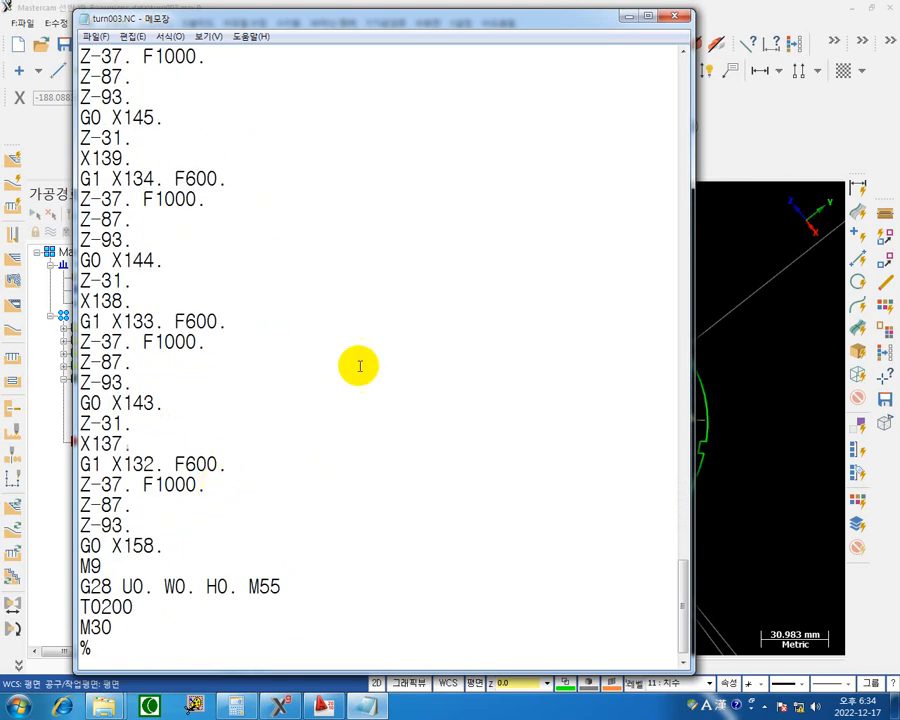
# Close the turn003.NC listing and show the part with its slot toolpaths in the isometric view.
pyautogui.moveTo(522, 18); pyautogui.dragTo(355, 365)
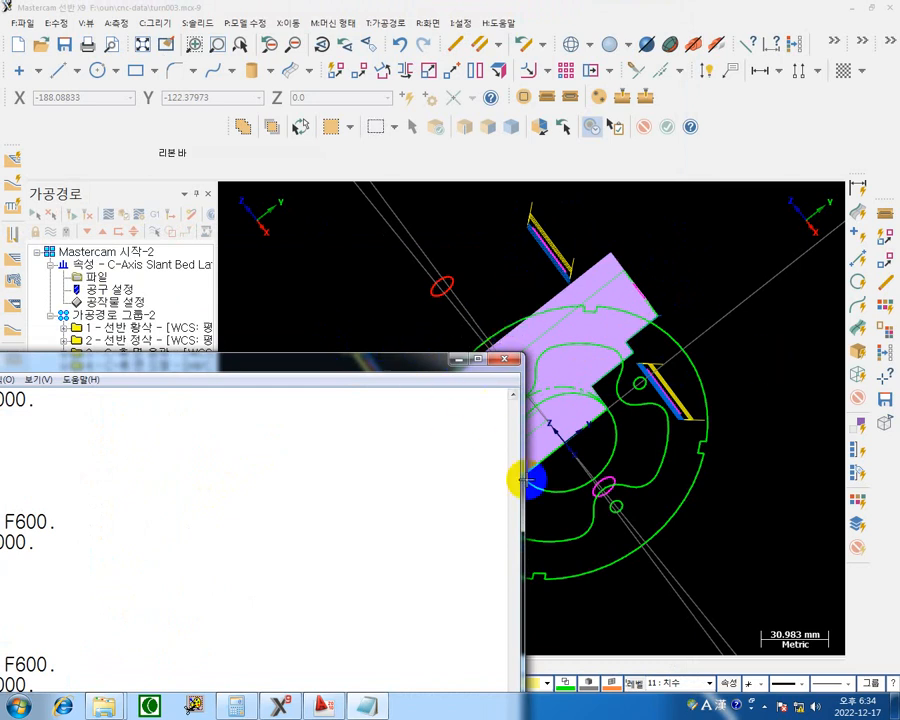
pyautogui.moveTo(395, 372); pyautogui.dragTo(615, 195)
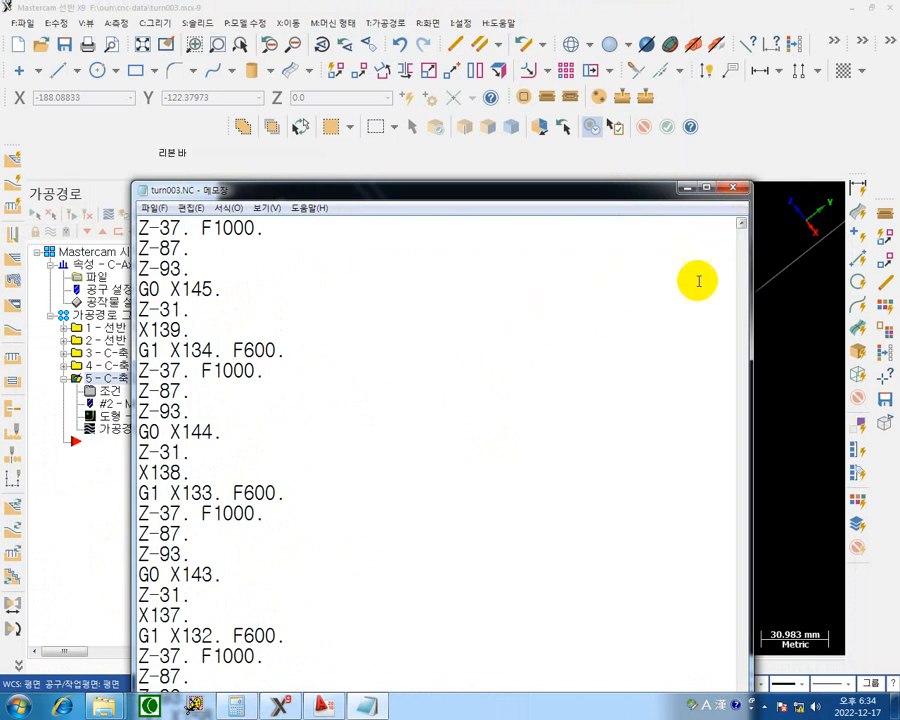
pyautogui.scroll(-1, 334, 444)
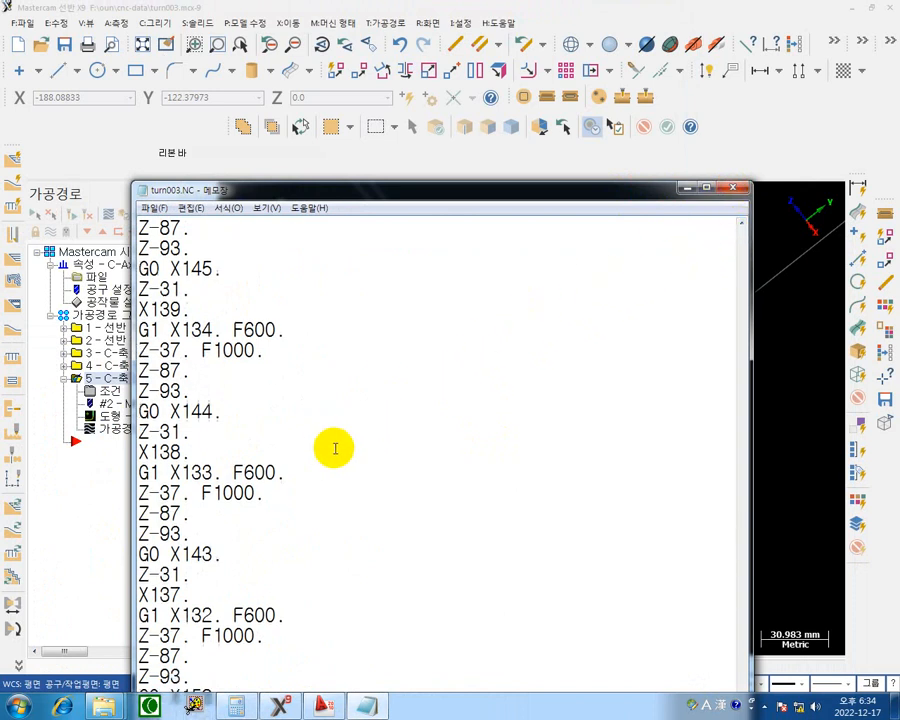
pyautogui.click(736, 187)
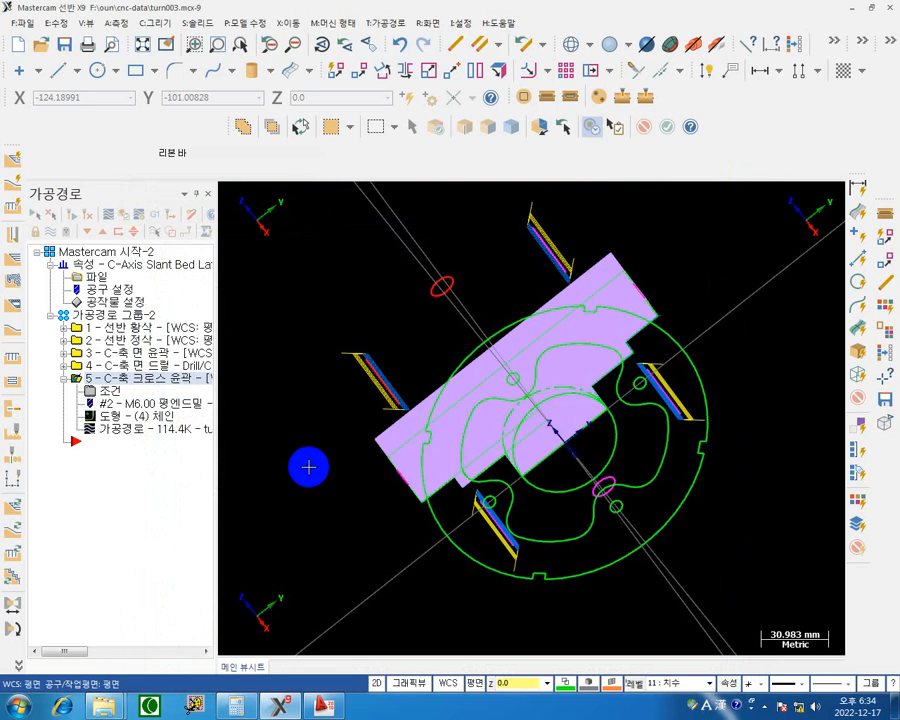
pyautogui.rightClick(462, 232)
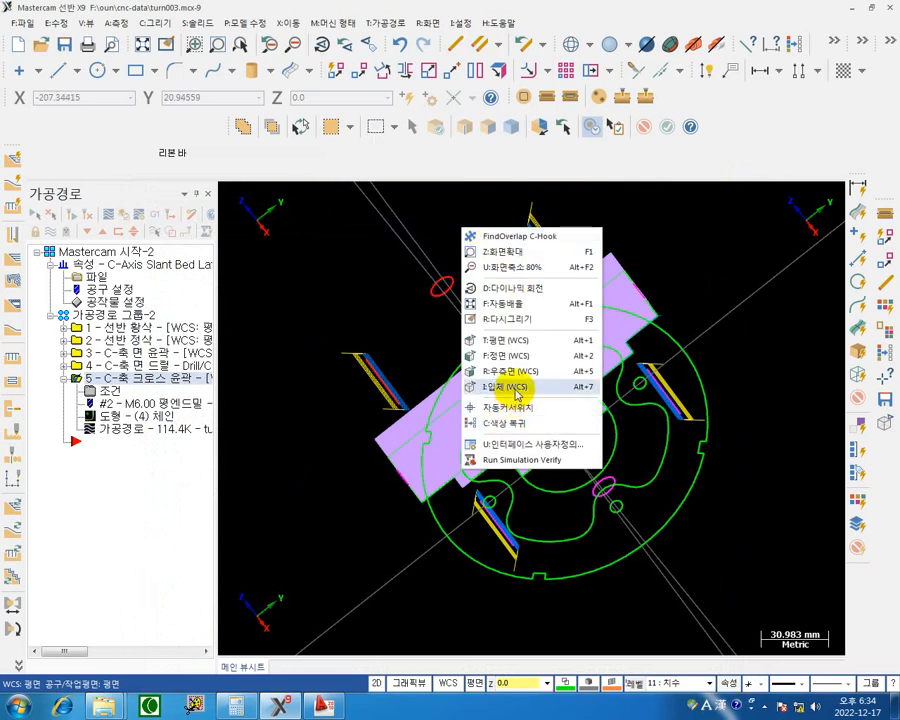
pyautogui.click(513, 390)
pyautogui.scroll(-2, 513, 450)
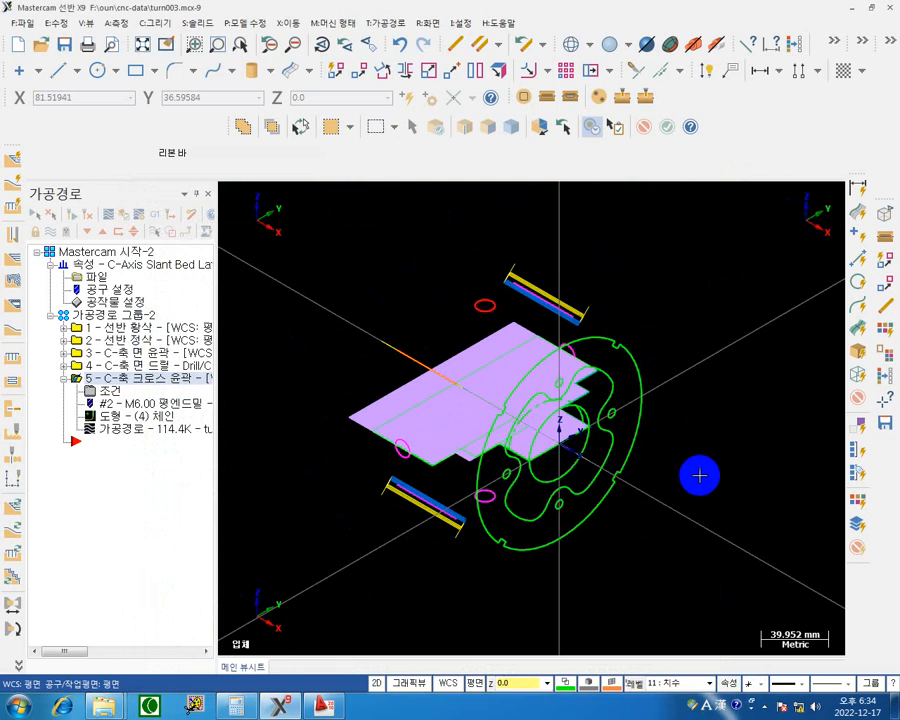
# Hide the displayed toolpath of the C-axis cross contour operation so the side-hole circles are clear.
pyautogui.moveTo(697, 530); pyautogui.dragTo(650, 540, button='middle')
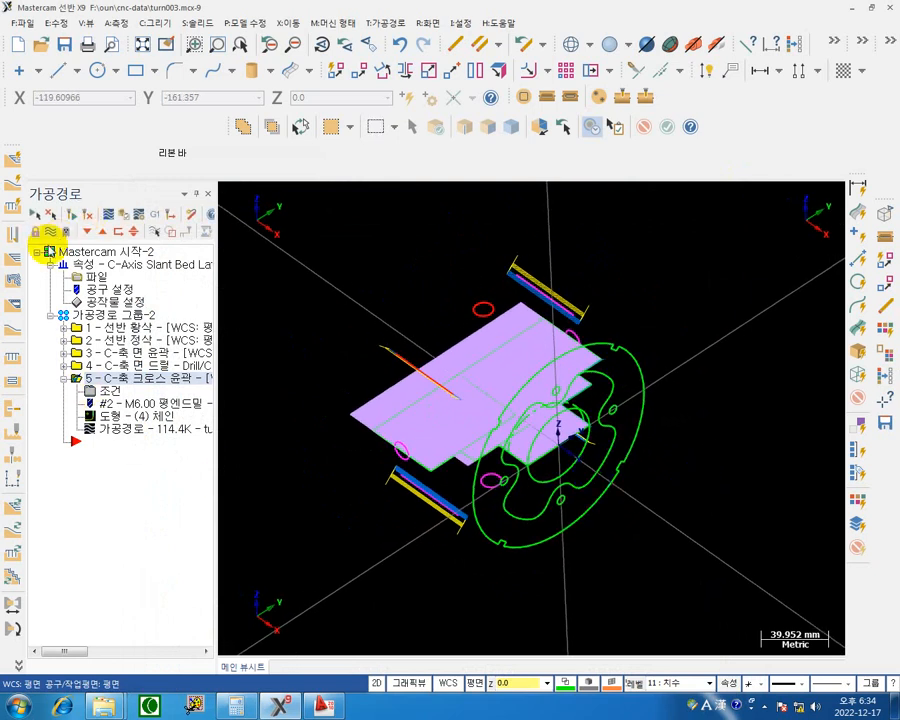
pyautogui.click(47, 233)
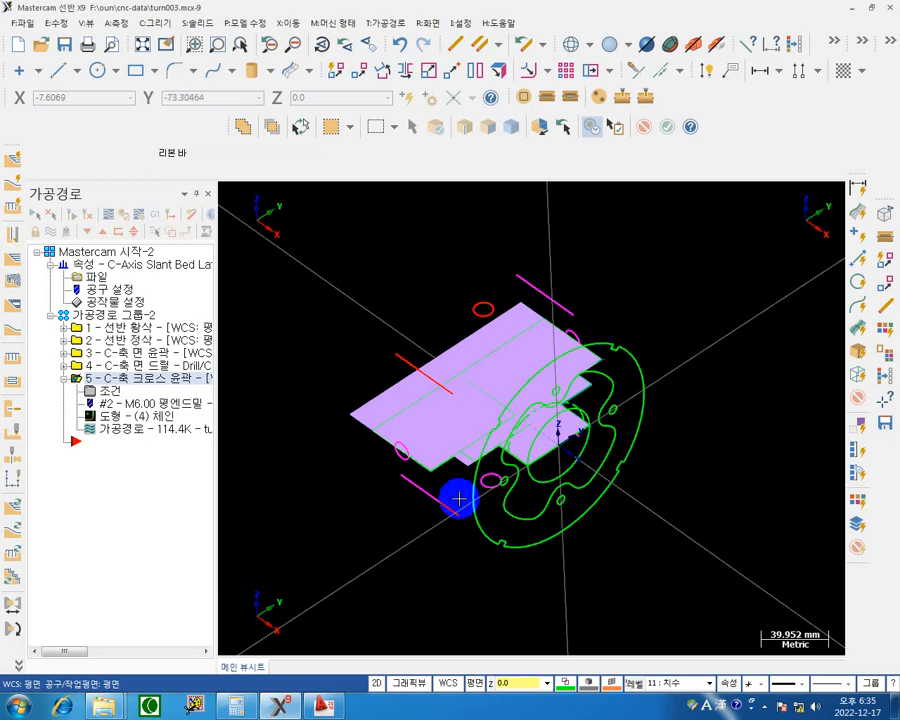
pyautogui.moveTo(482, 374); pyautogui.dragTo(484, 311)
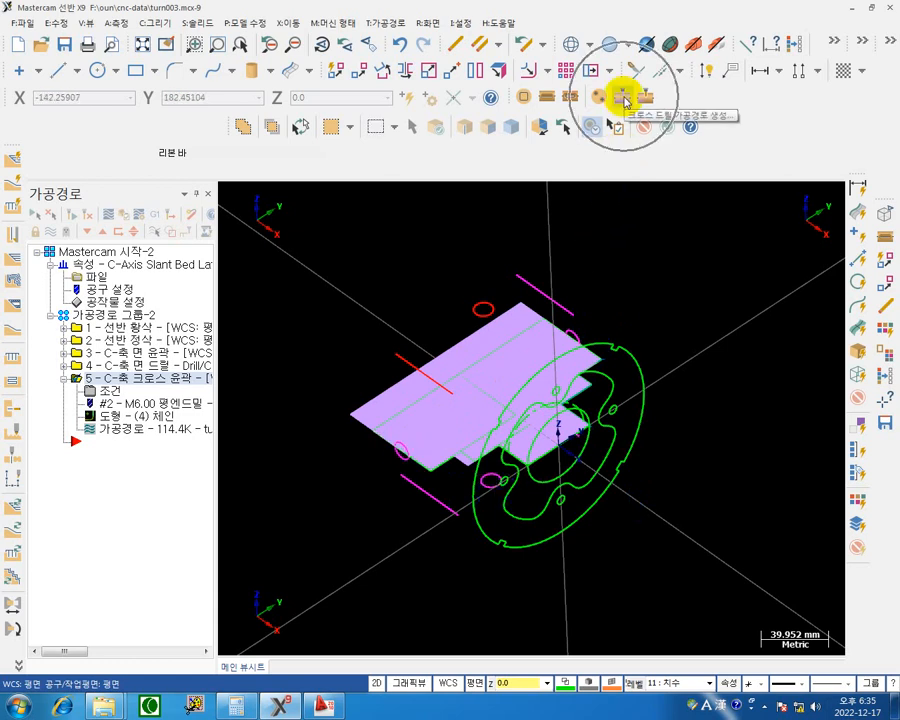
# Start a C-axis cross drill toolpath and choose the four side-hole circles as its drill points by entity selection.
pyautogui.click(624, 98)
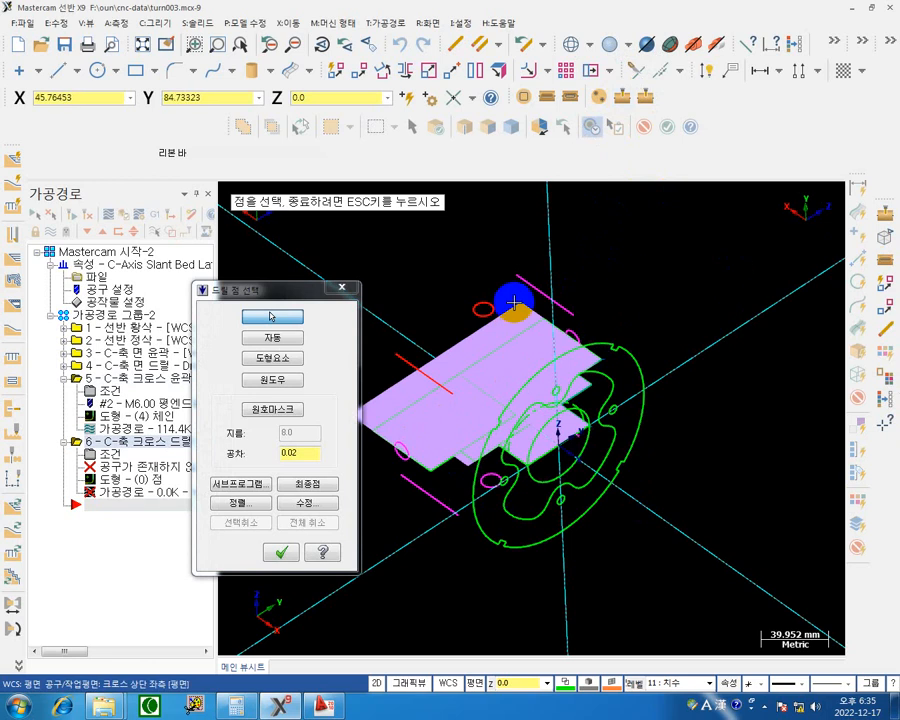
pyautogui.moveTo(277, 291); pyautogui.dragTo(215, 237)
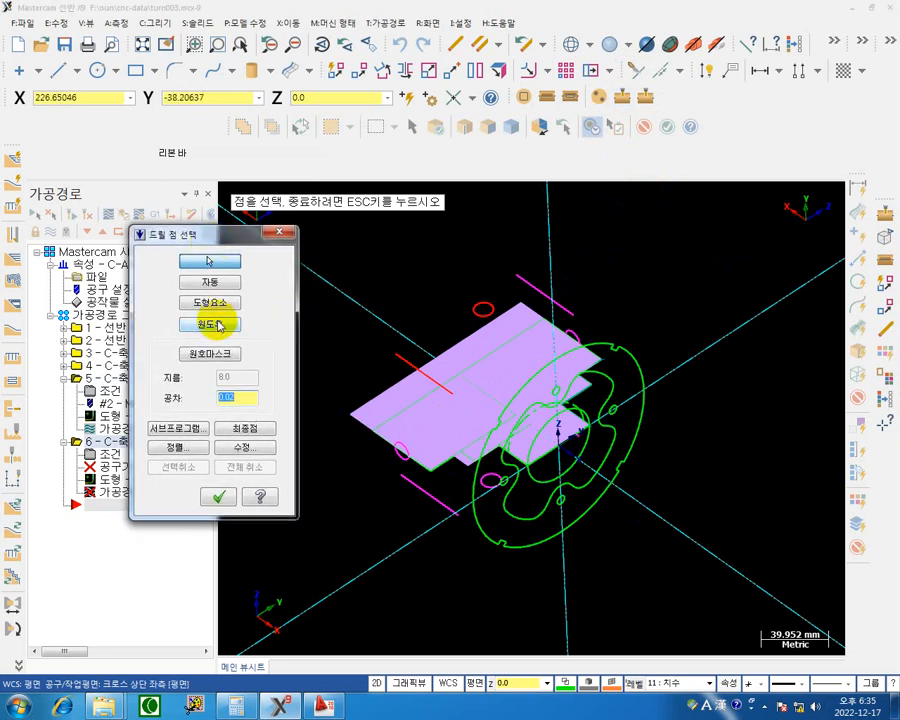
pyautogui.click(222, 302)
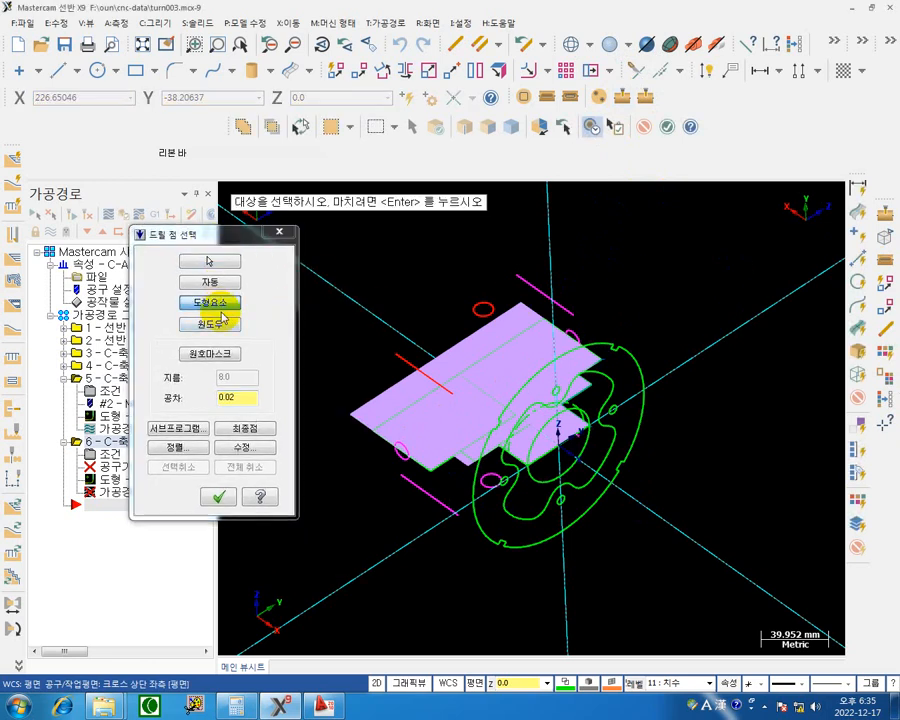
pyautogui.click(497, 316)
pyautogui.click(401, 447)
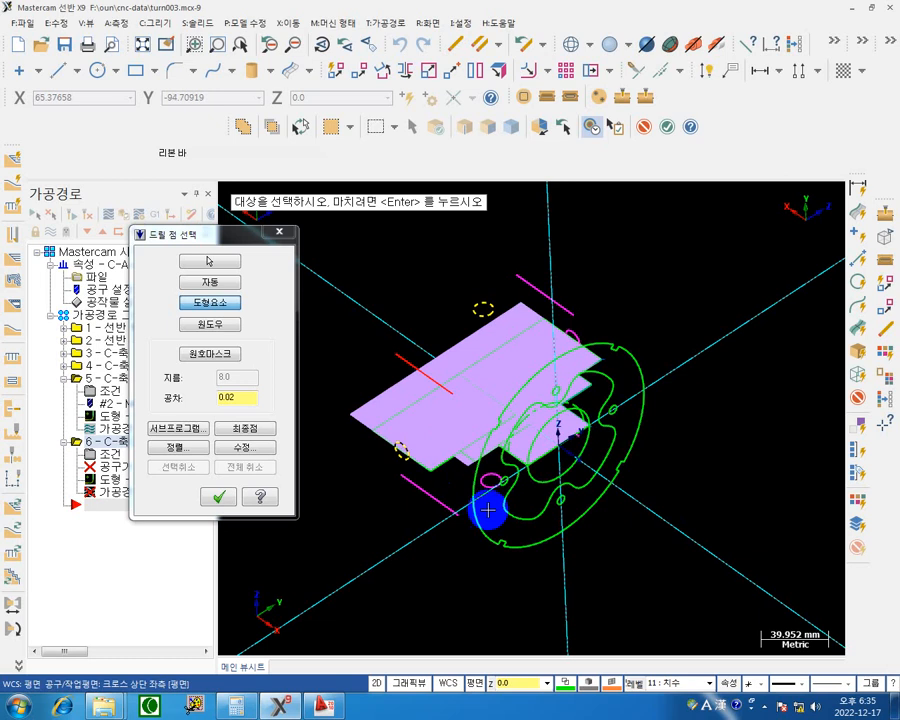
pyautogui.click(490, 482)
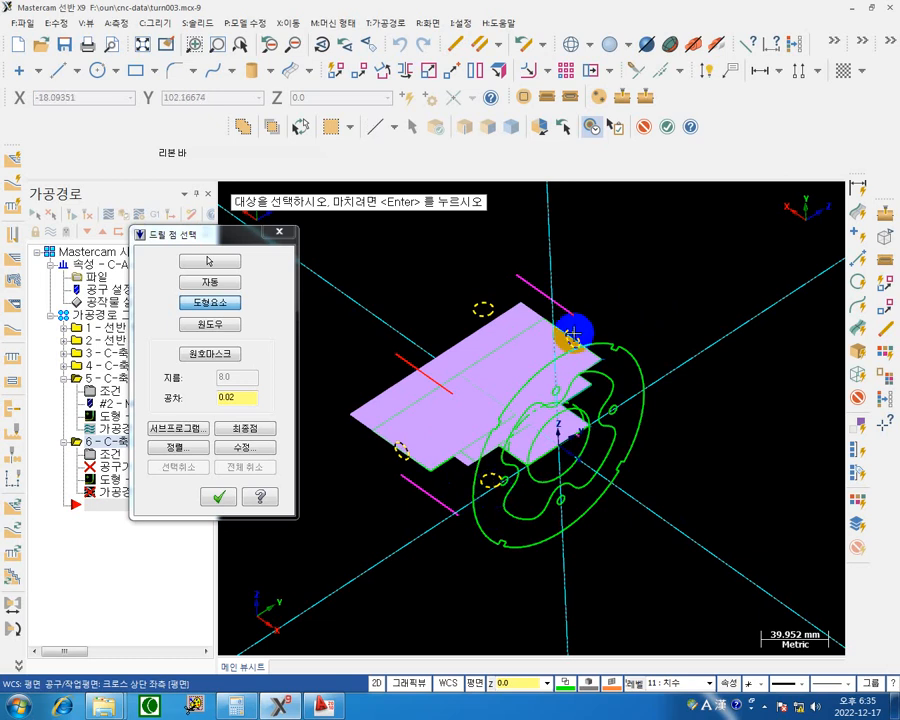
pyautogui.click(573, 335)
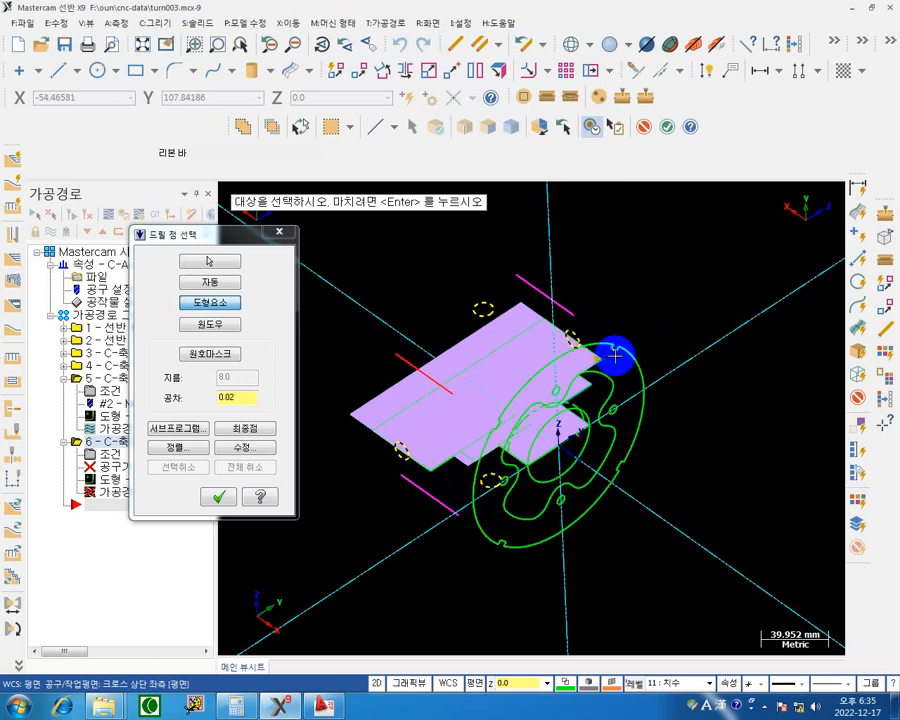
pyautogui.click(220, 497)
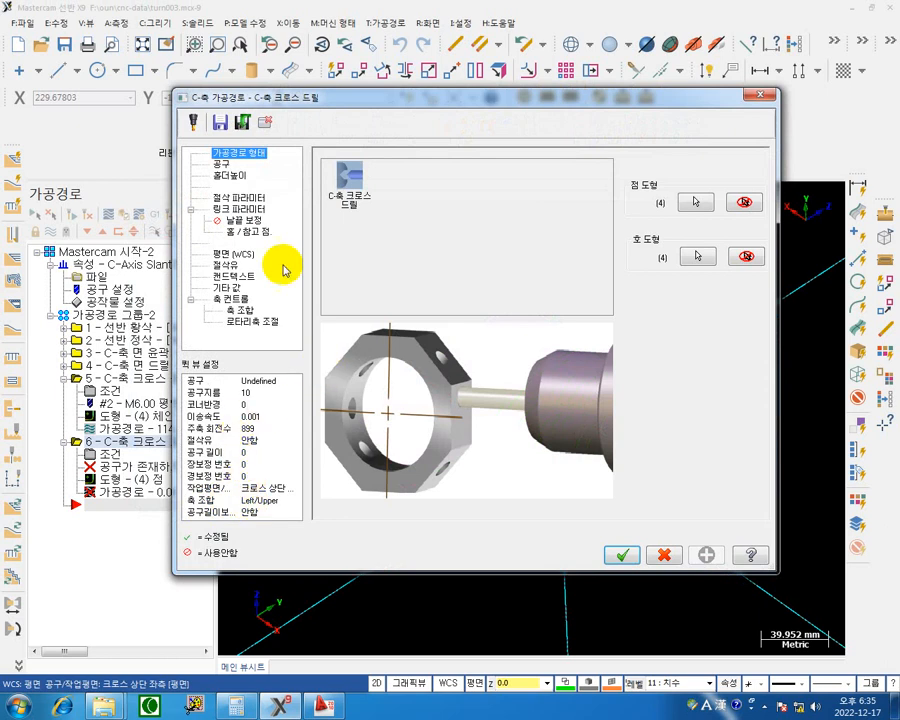
# Bring up the cross drill's tool settings and check the side holes' diameter and depth callout in the turn003.dwg drawing in AutoCAD.
pyautogui.click(220, 163)
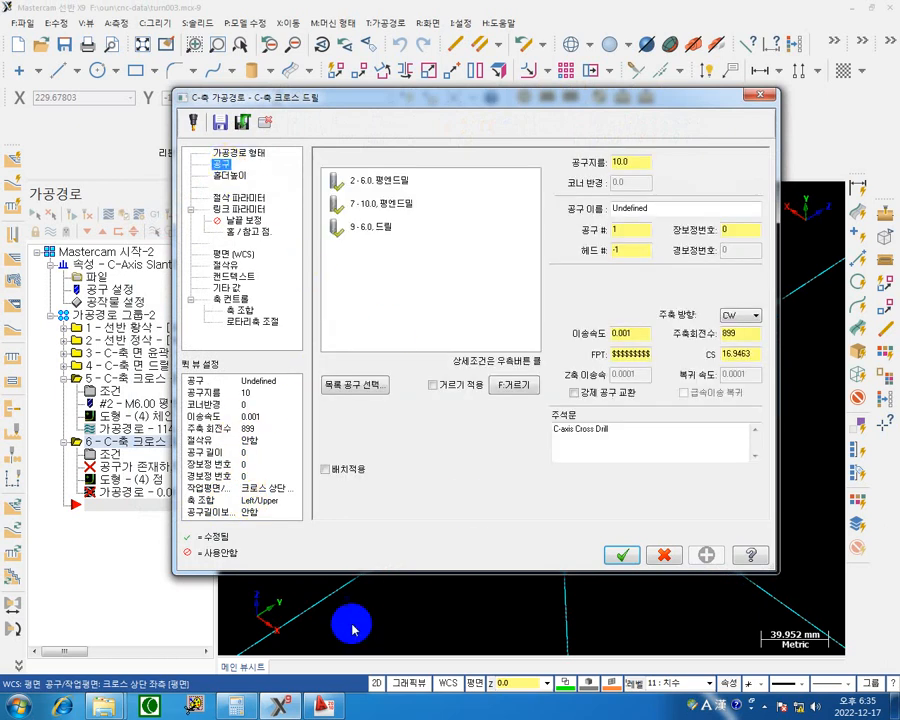
pyautogui.click(336, 709)
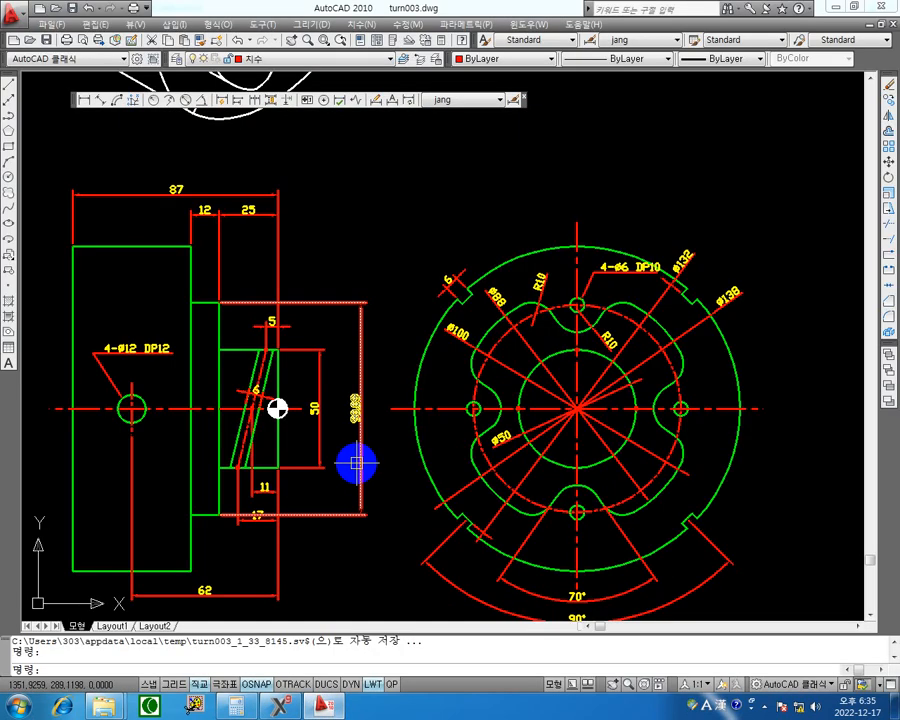
pyautogui.moveTo(122, 400); pyautogui.dragTo(226, 390, button='middle')
pyautogui.scroll(5, 226, 390)
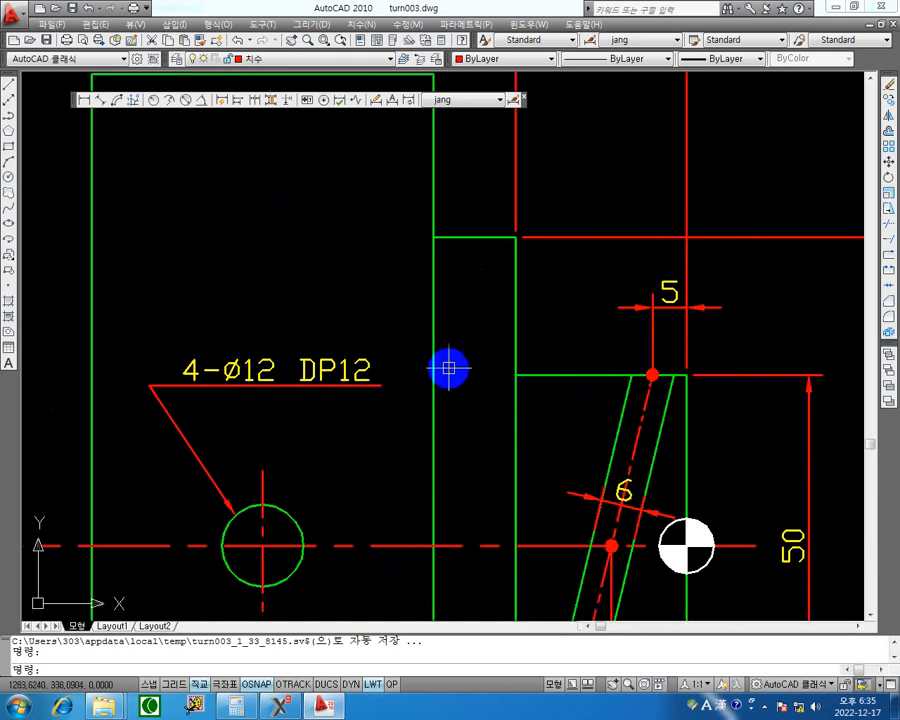
pyautogui.click(835, 8)
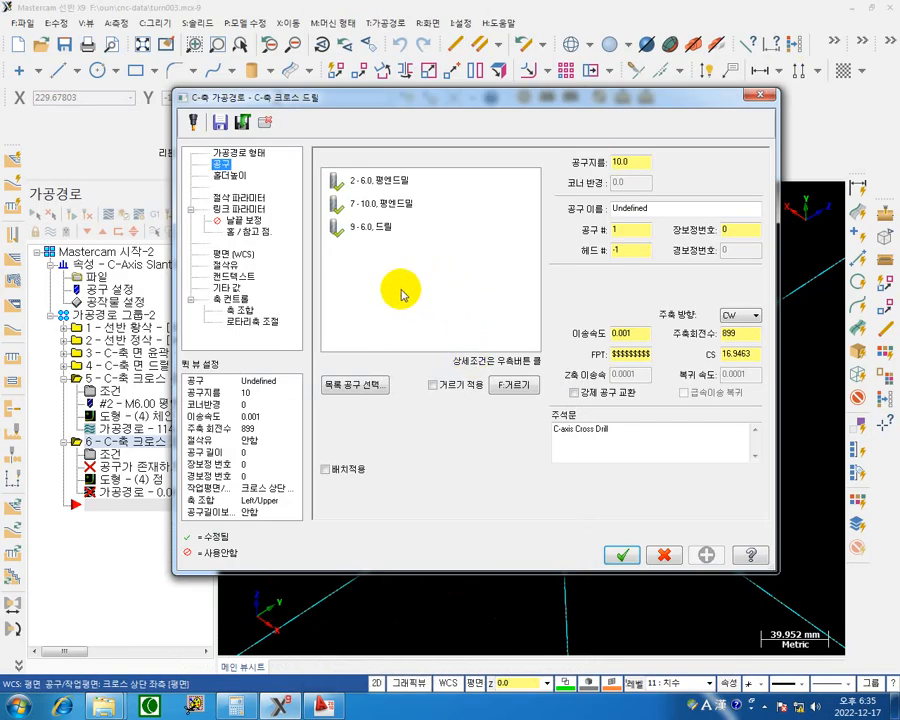
# Create a new drill with a 12 mm diameter as the tool for the cross drill operation.
pyautogui.rightClick(381, 265)
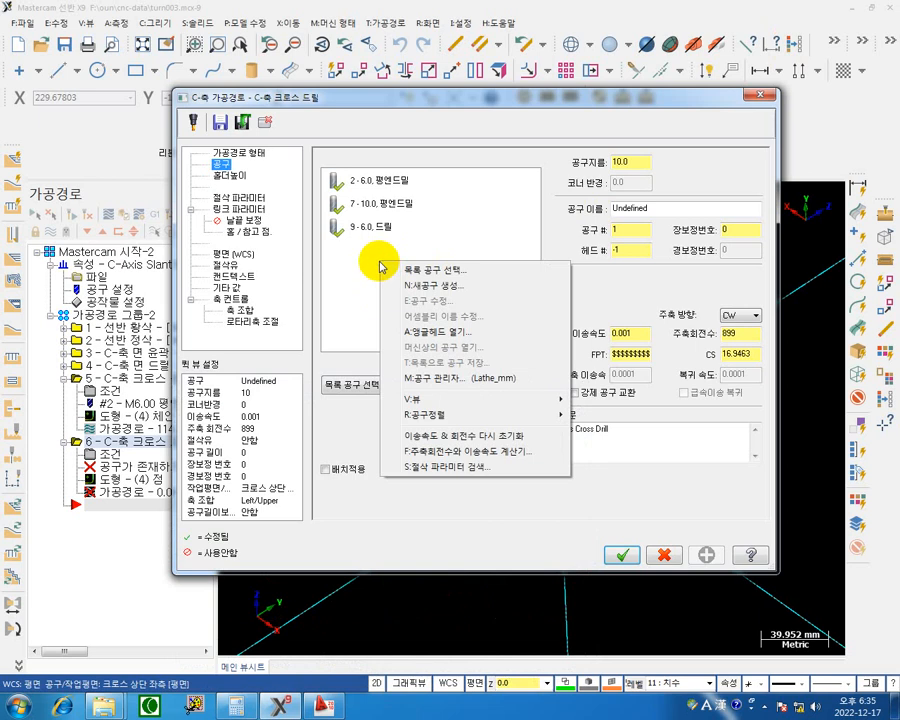
pyautogui.click(459, 289)
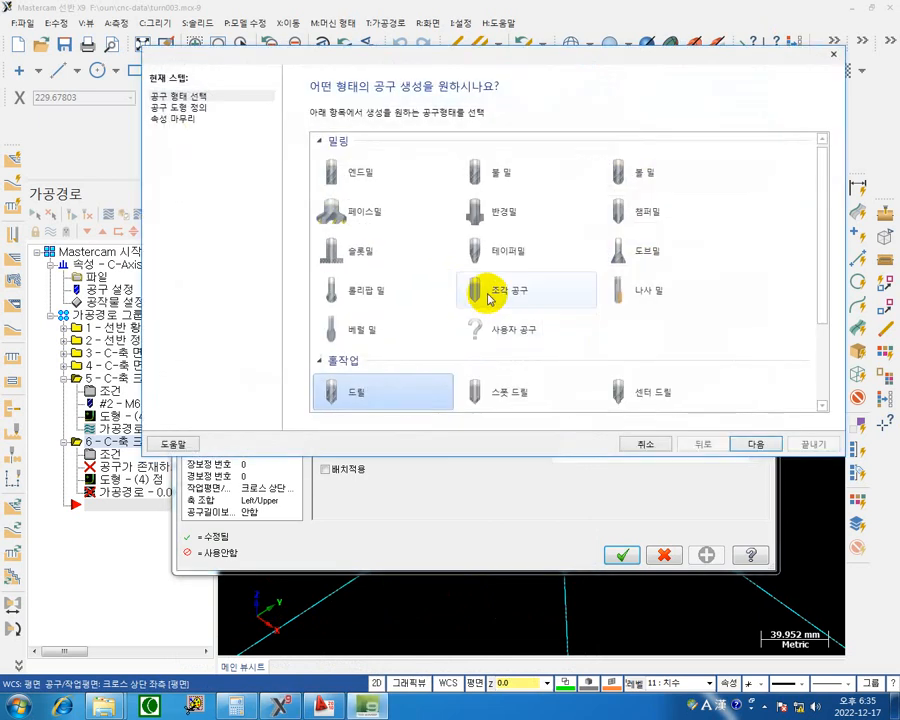
pyautogui.click(752, 445)
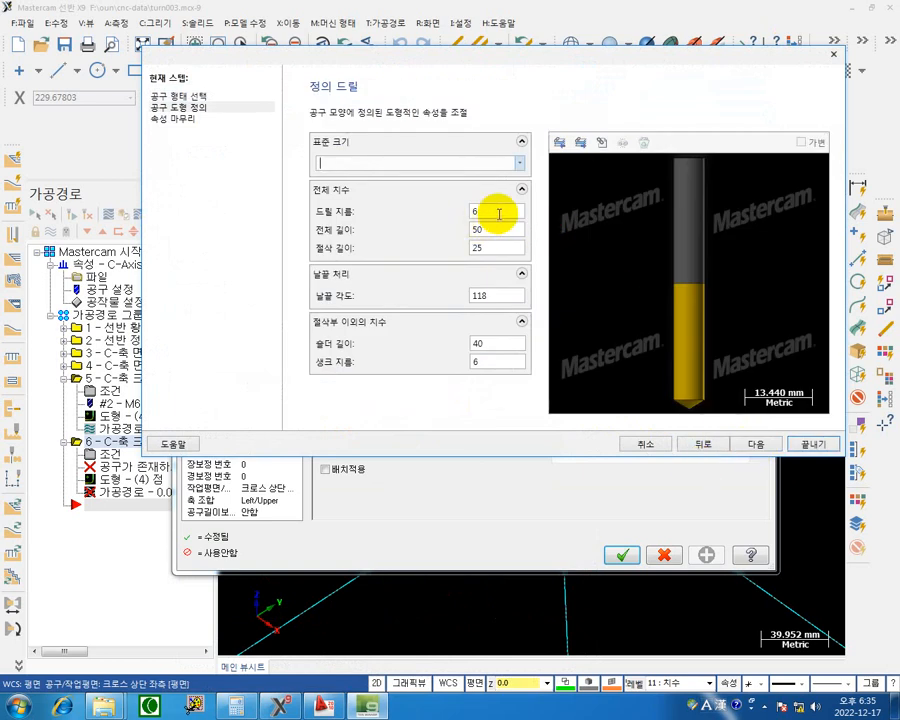
pyautogui.doubleClick(498, 210)
pyautogui.write('12')
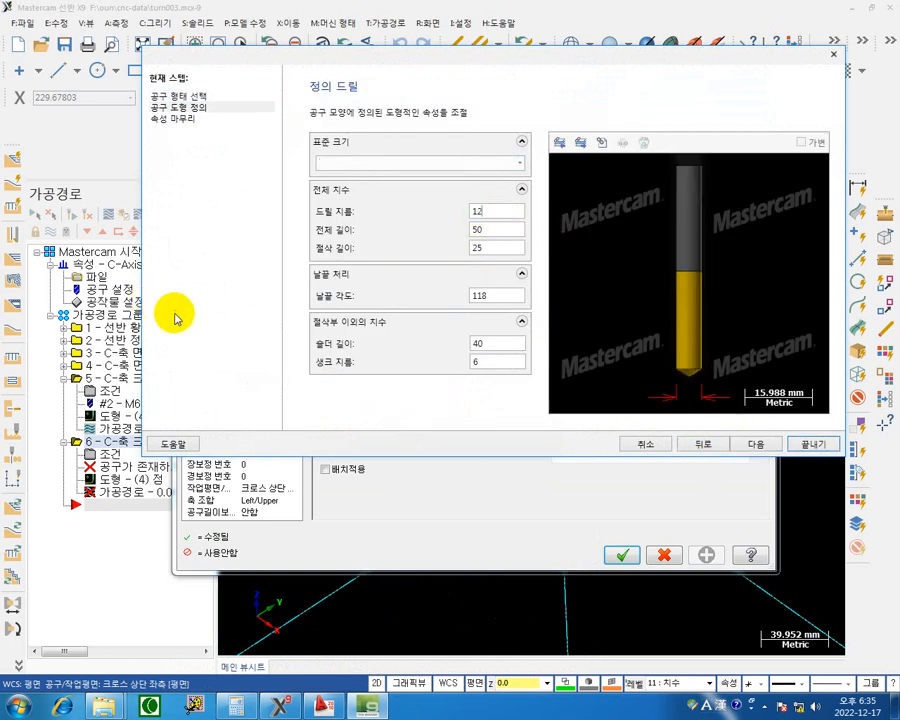
pyautogui.click(757, 443)
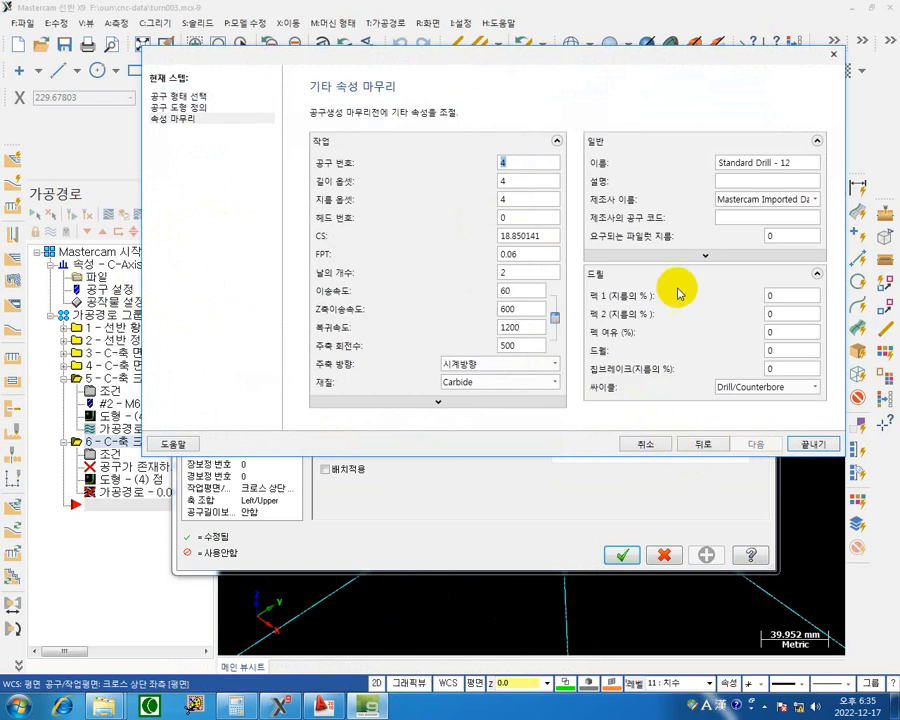
pyautogui.moveTo(684, 60); pyautogui.dragTo(597, 376)
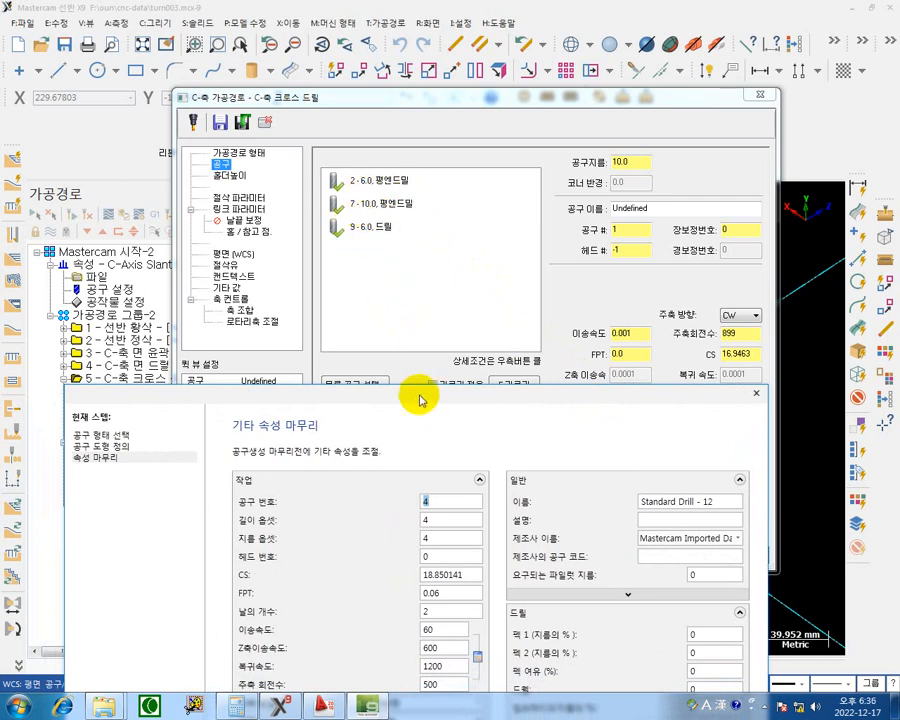
pyautogui.moveTo(415, 394); pyautogui.dragTo(490, 31)
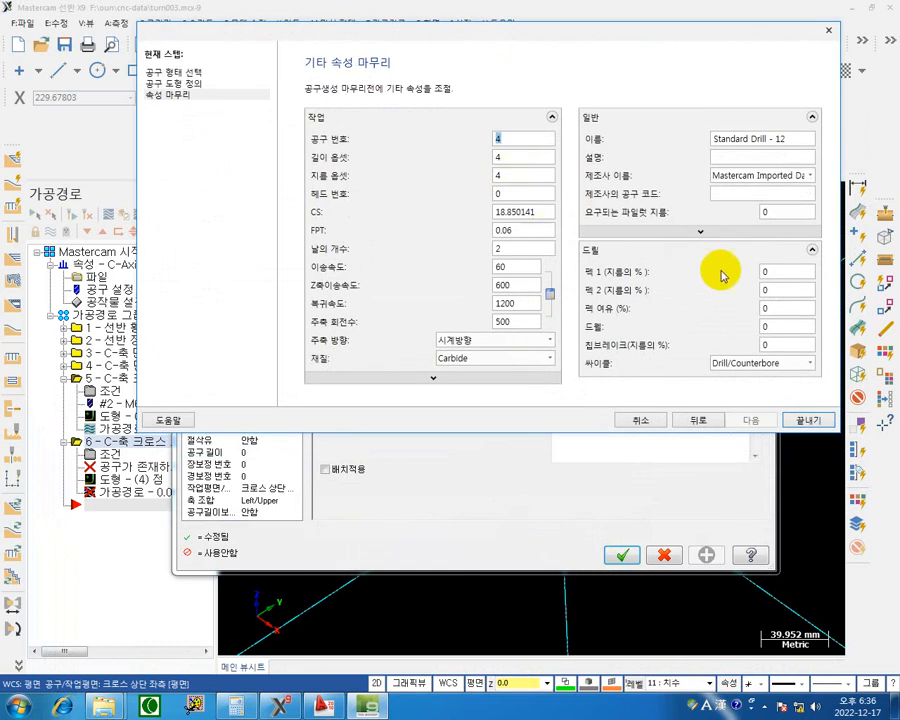
pyautogui.click(810, 421)
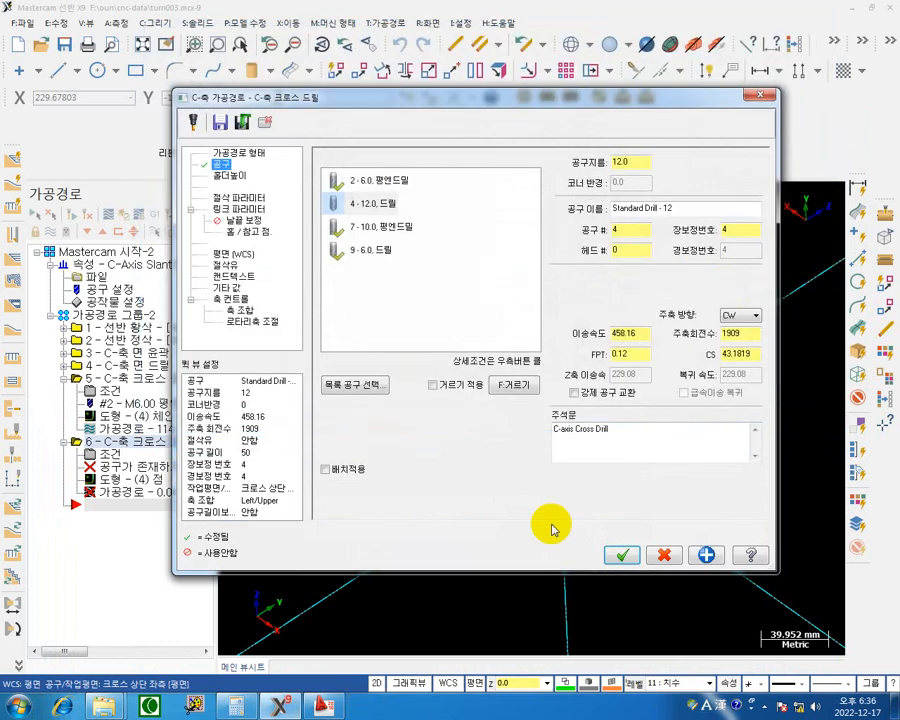
# Set the drill's spindle speed to 800 and feed rate to 200, and apply the peck drill cycle with a first peck of 3.
pyautogui.moveTo(747, 333); pyautogui.dragTo(710, 335)
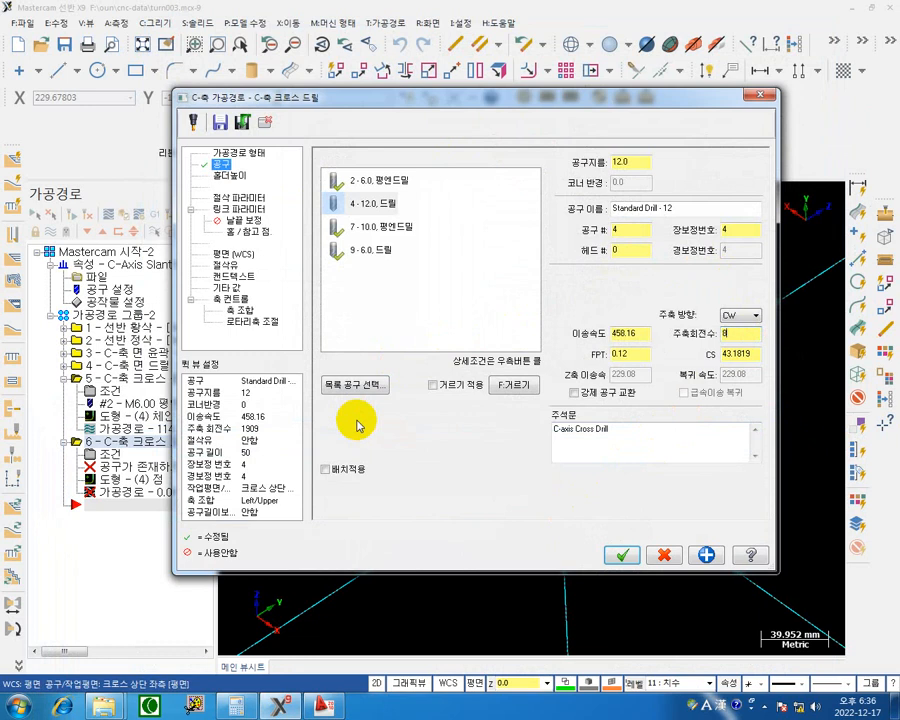
pyautogui.click(634, 333)
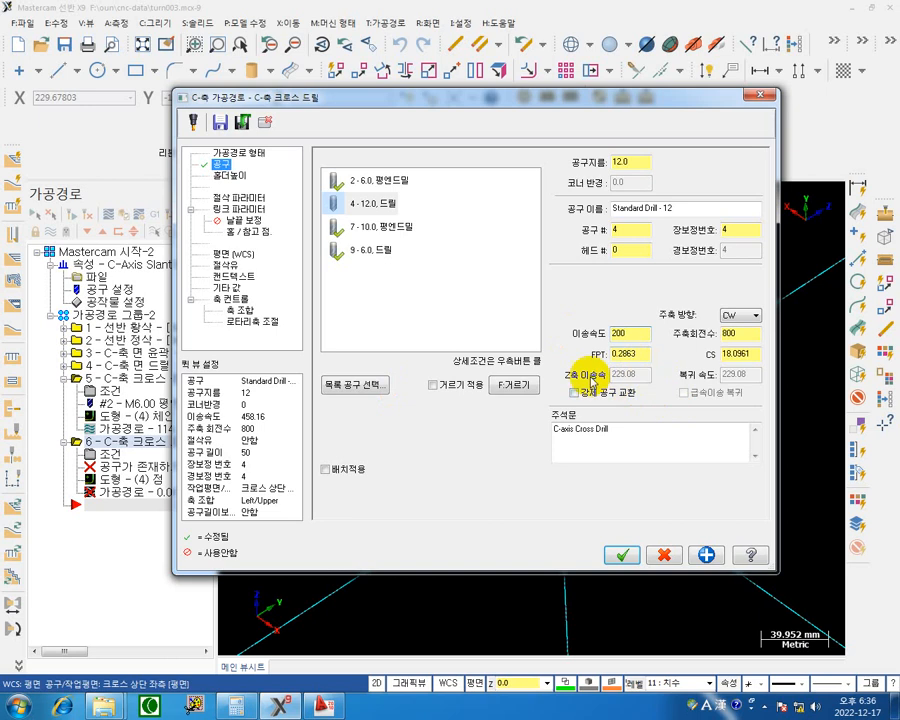
pyautogui.click(245, 197)
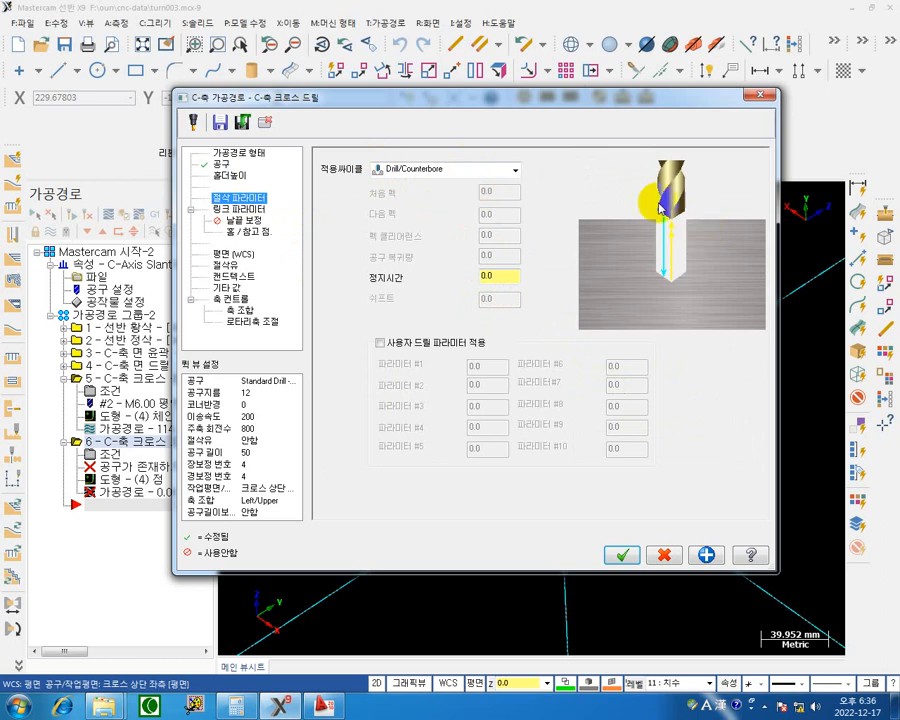
pyautogui.click(516, 172)
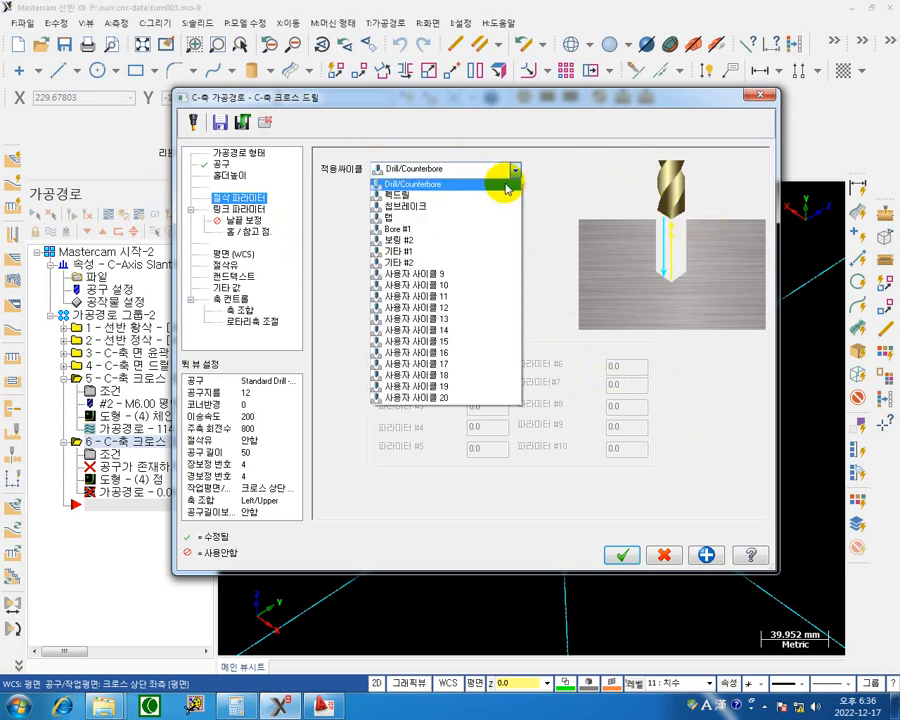
pyautogui.click(388, 195)
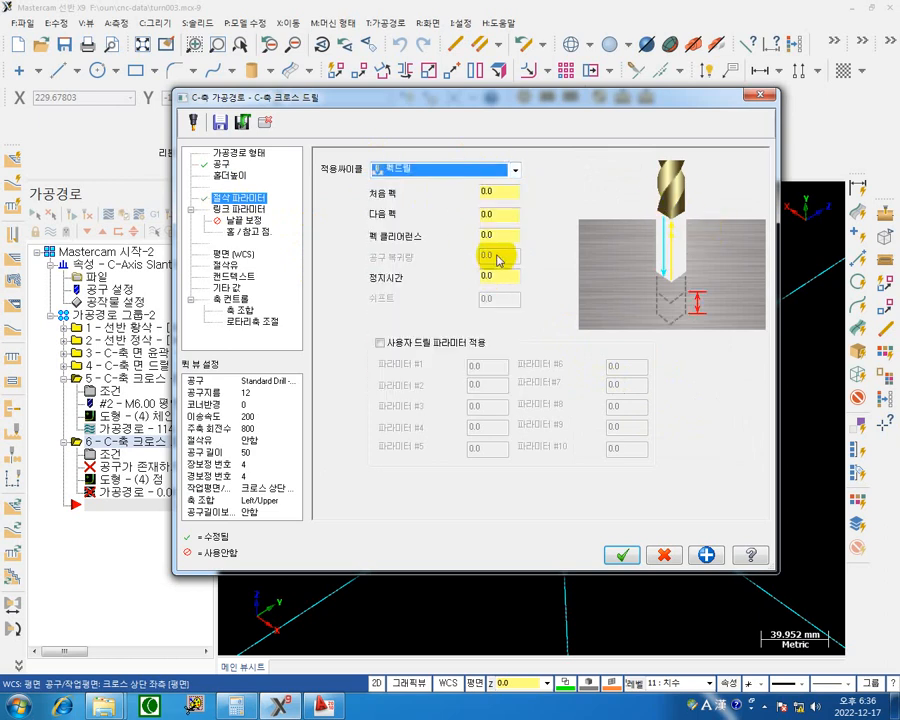
pyautogui.click(497, 192)
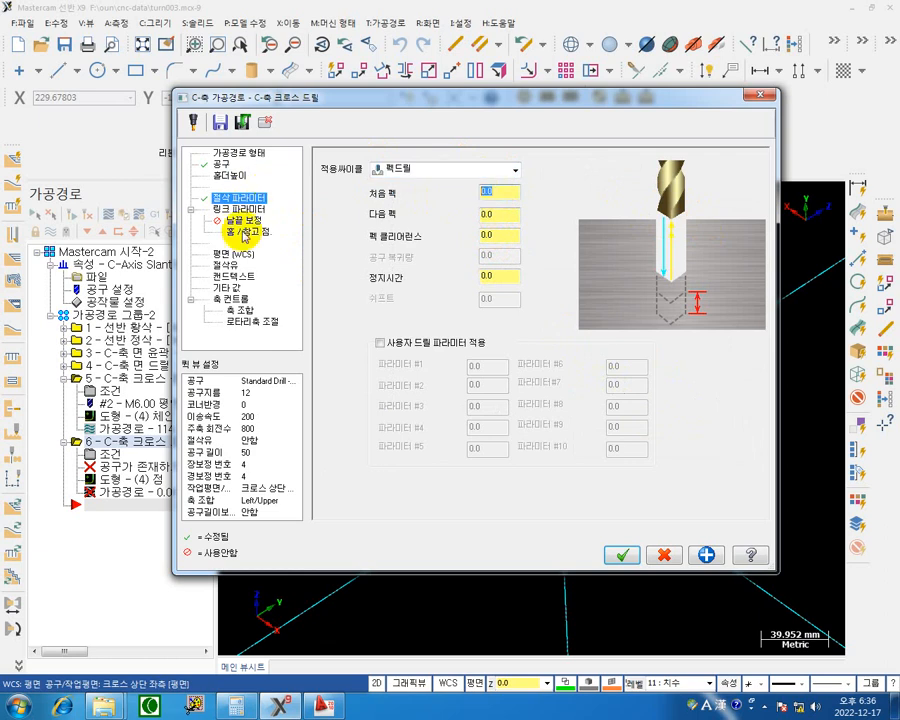
pyautogui.write('3')
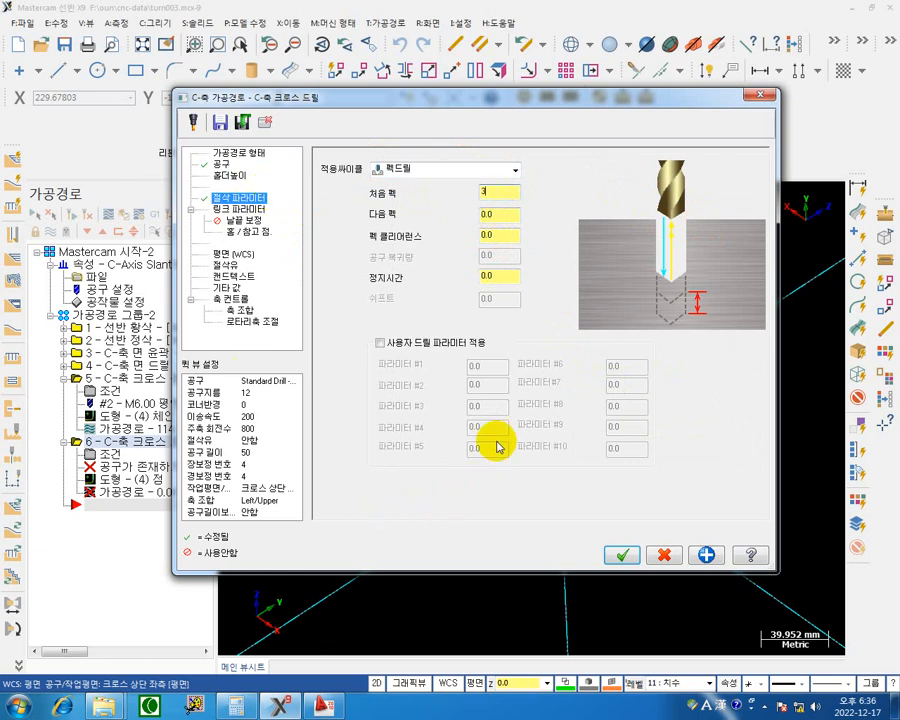
# Set the cross drill's linking heights as absolute values: clearance 79, feed plane 73, top of stock 69 and depth 69.
pyautogui.click(240, 209)
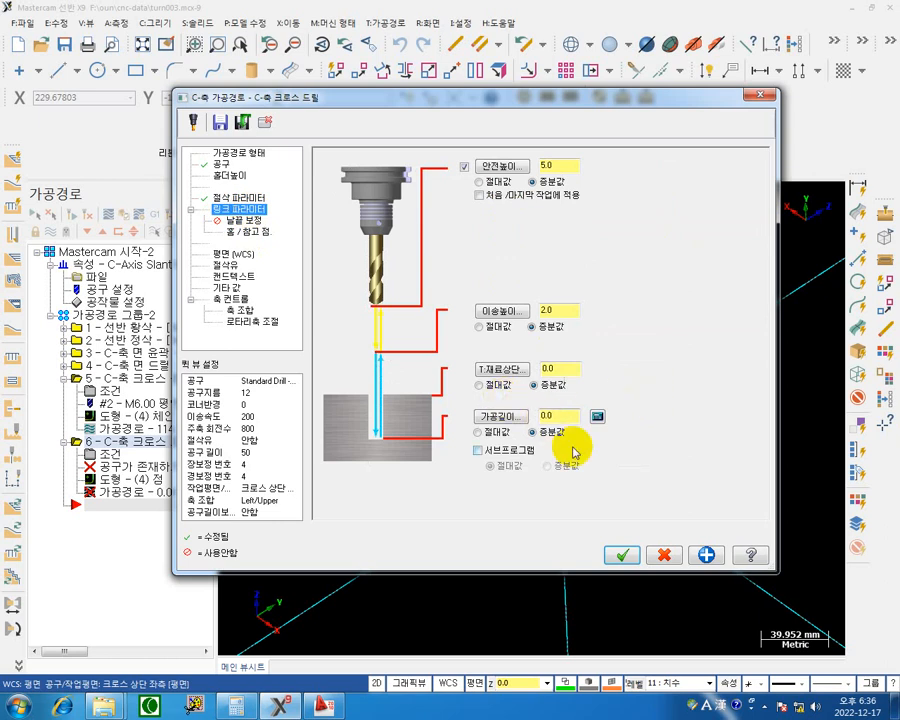
pyautogui.click(504, 388)
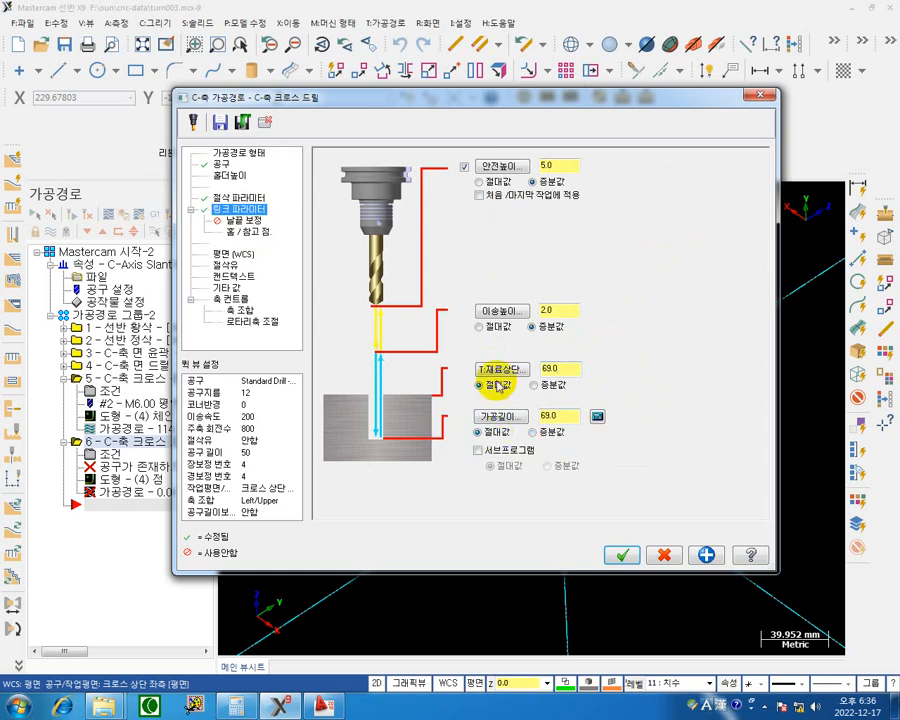
pyautogui.click(479, 326)
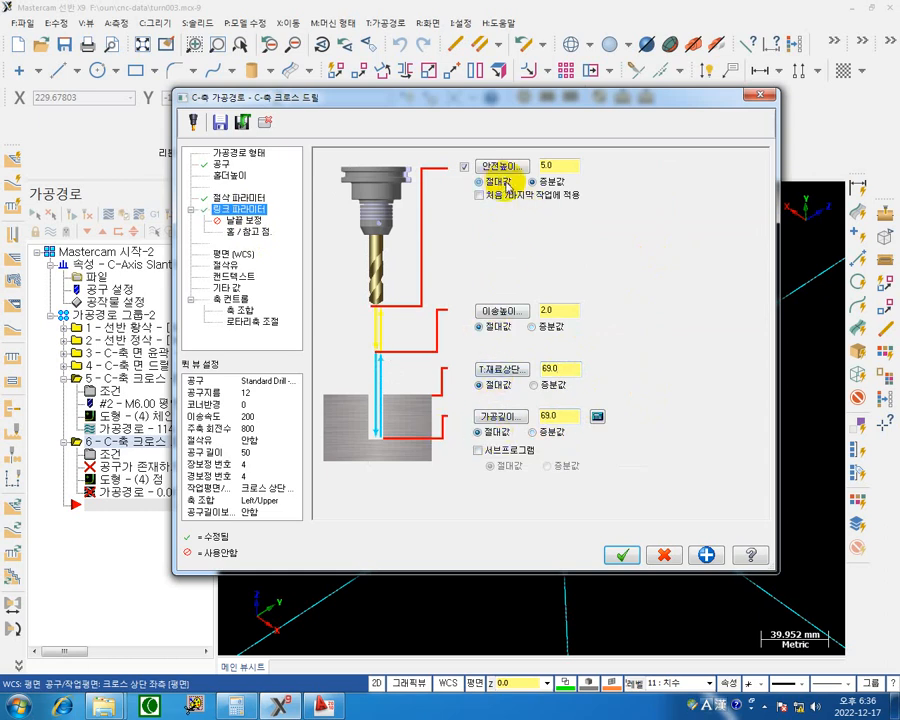
pyautogui.click(492, 182)
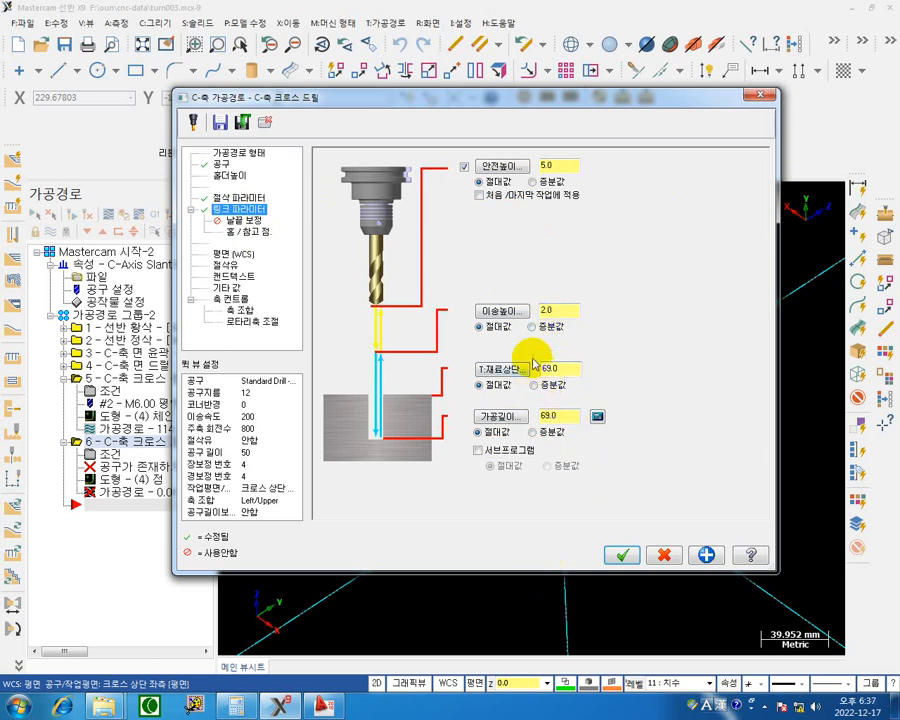
pyautogui.click(553, 310)
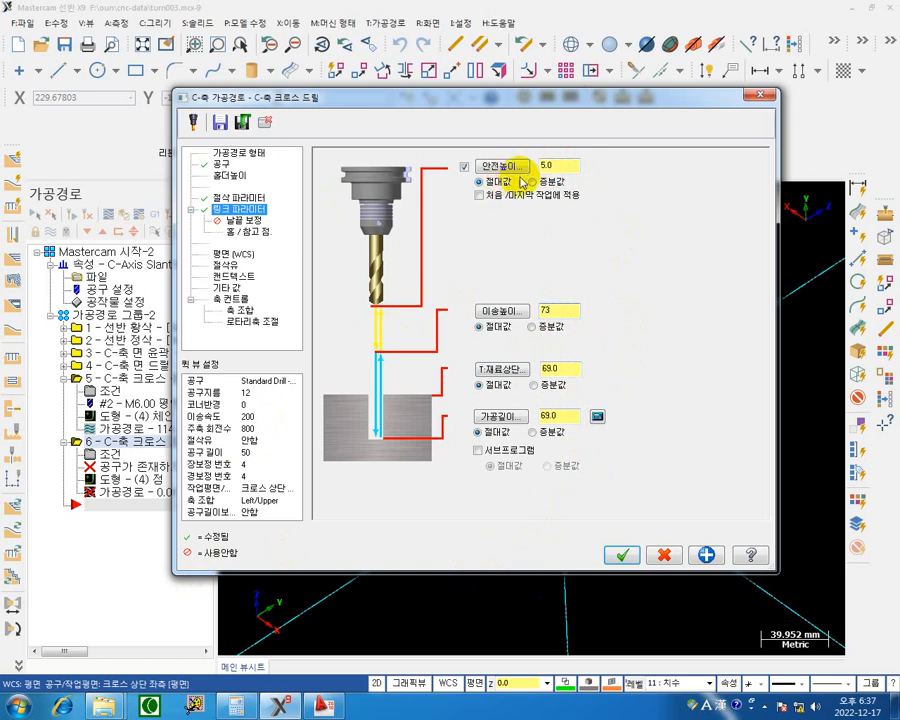
pyautogui.click(573, 165)
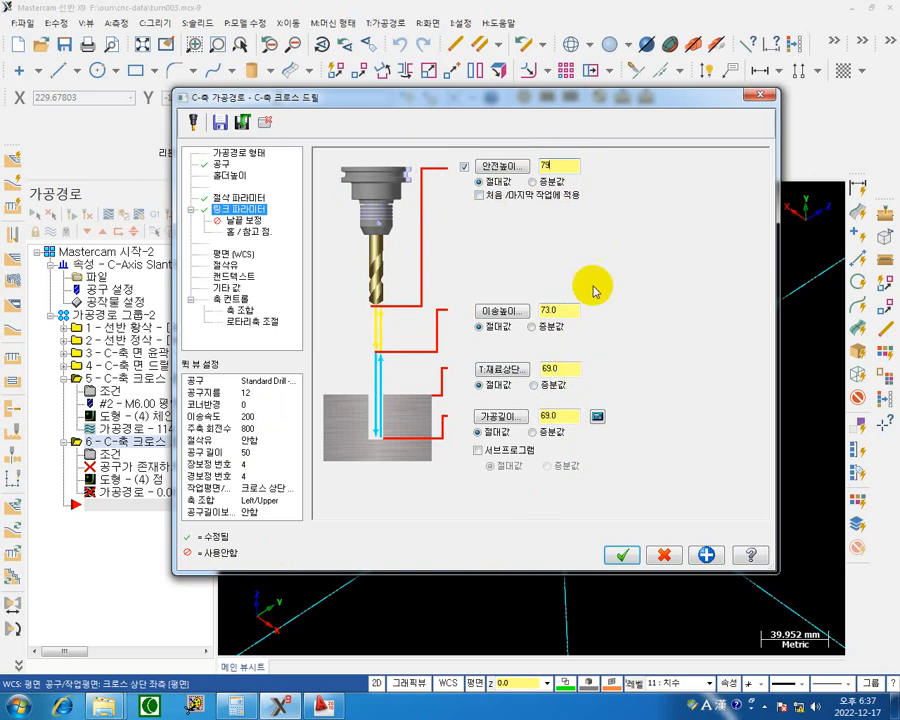
# Limit the cross drill's clearance to the first and last moves, set depth 57, and add the calculated tip depth for the 12 mm drill.
pyautogui.click(516, 198)
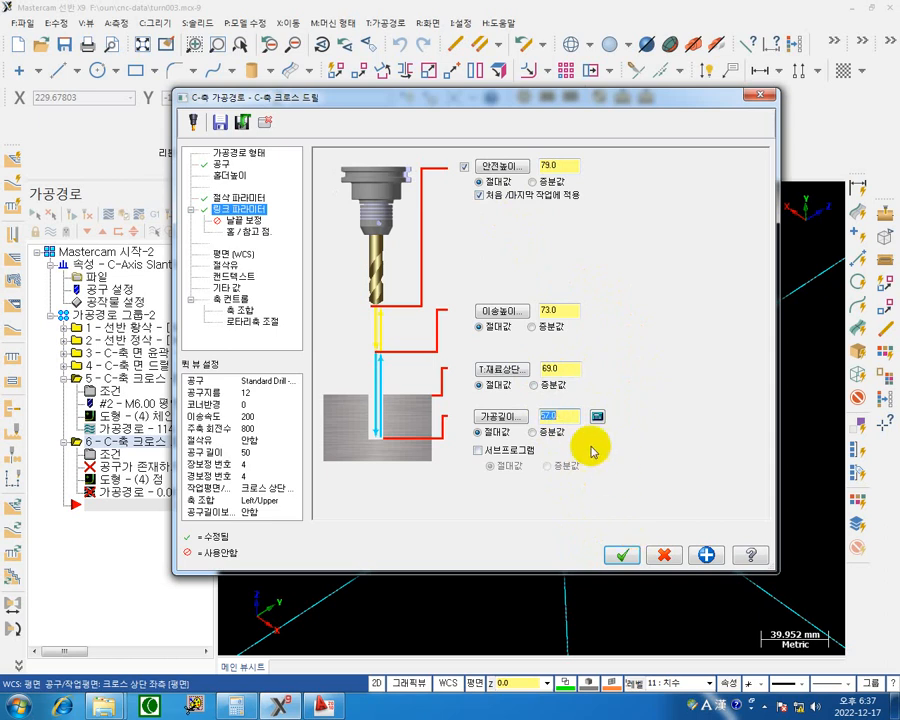
pyautogui.click(572, 413)
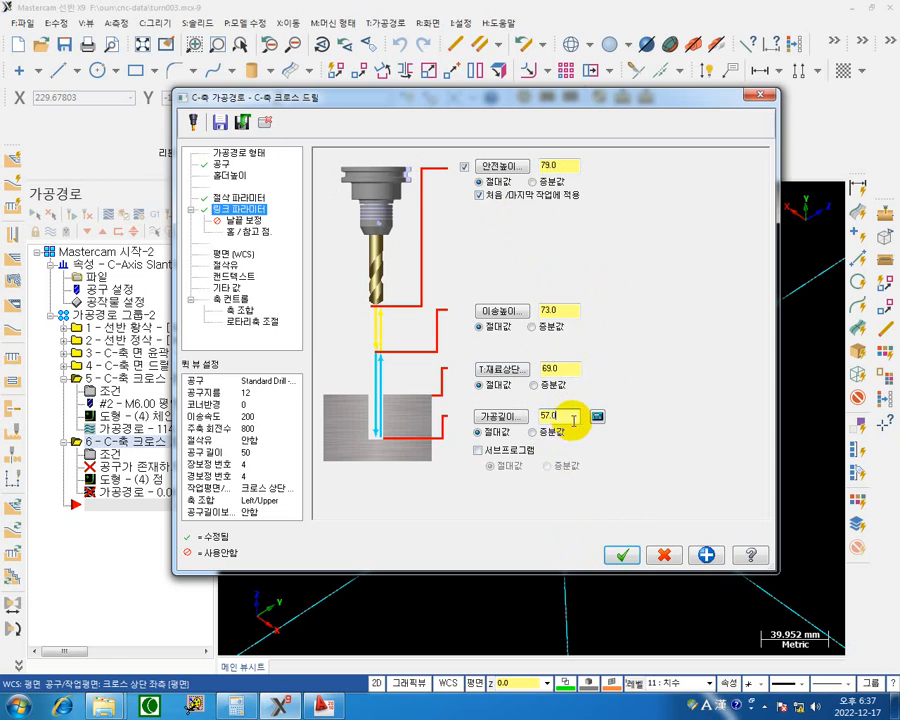
pyautogui.click(597, 418)
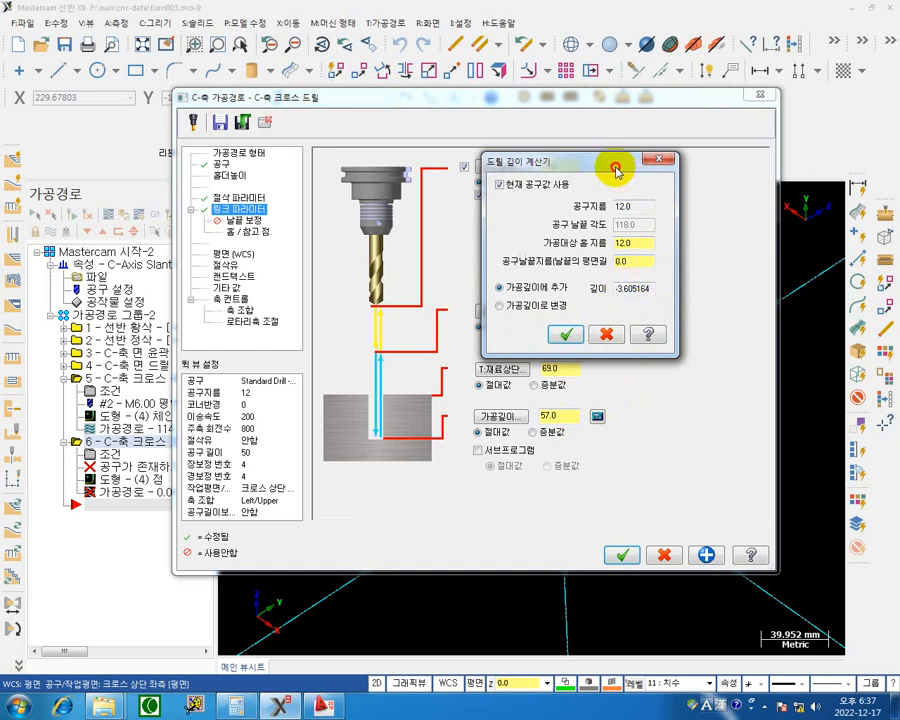
pyautogui.moveTo(616, 169); pyautogui.dragTo(602, 127)
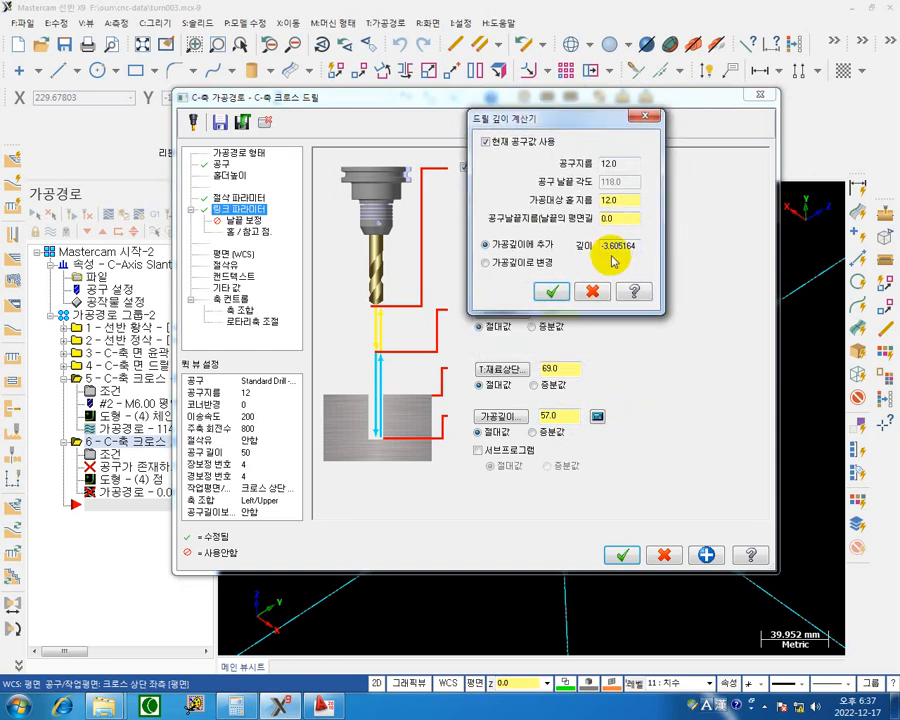
pyautogui.click(551, 292)
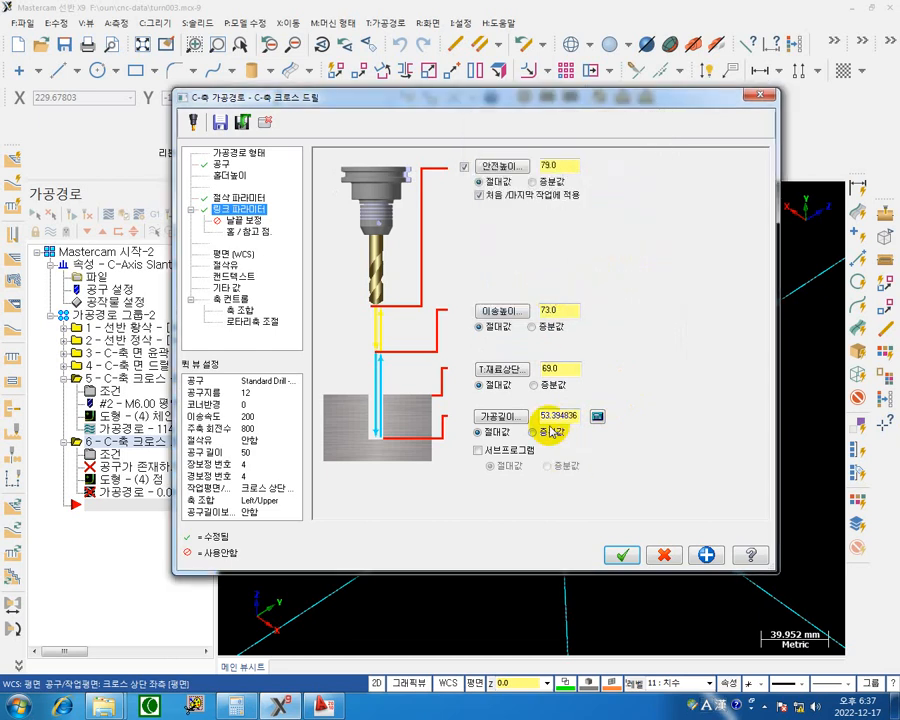
# Turn on Flood coolant for the cross drill and accept the operation to generate its toolpath.
pyautogui.click(225, 265)
pyautogui.click(557, 234)
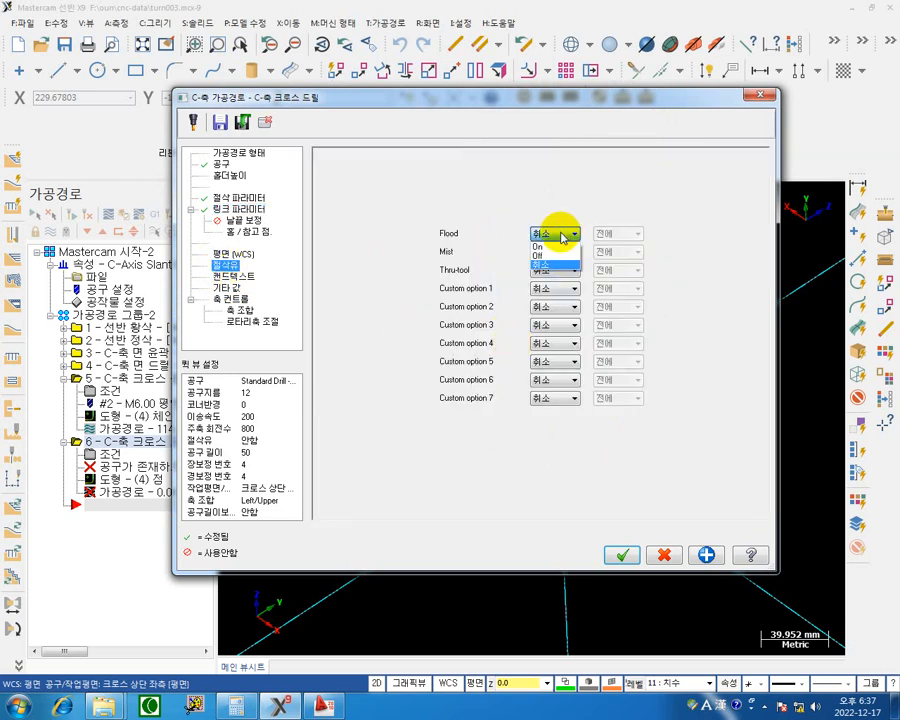
pyautogui.click(548, 256)
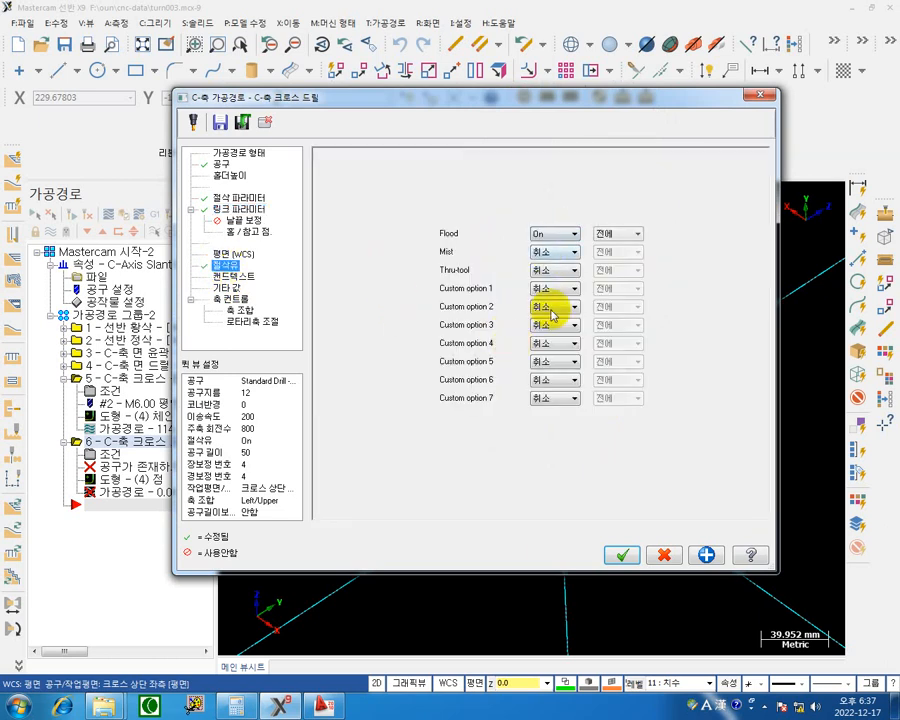
pyautogui.click(621, 554)
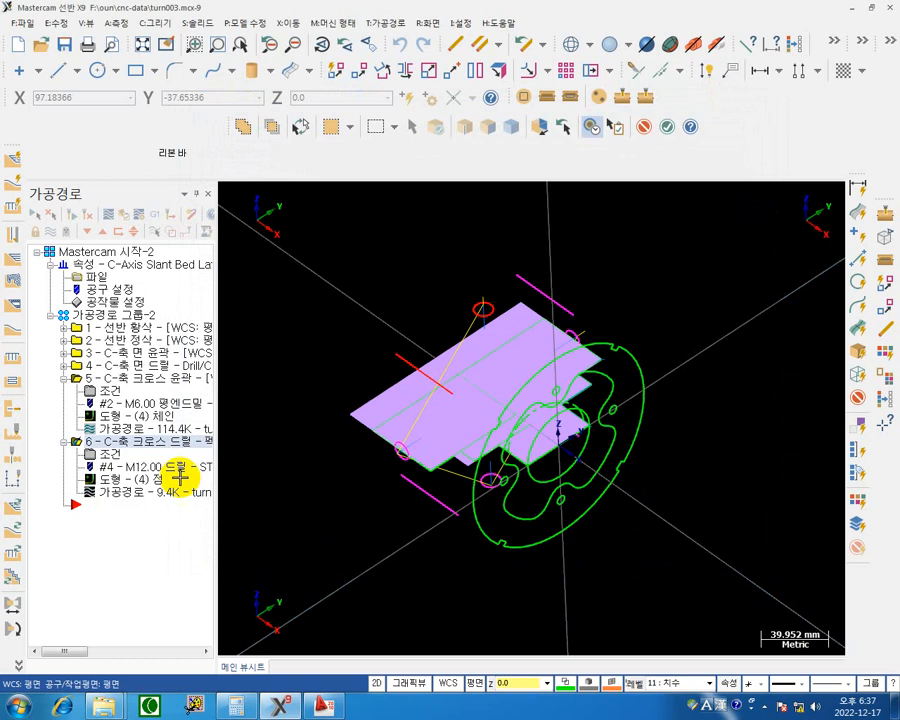
# Reopen the cross drill's parameters, apply C-axis as the rotation type in the rotary axis control, and regenerate the toolpath.
pyautogui.click(64, 378)
pyautogui.click(108, 403)
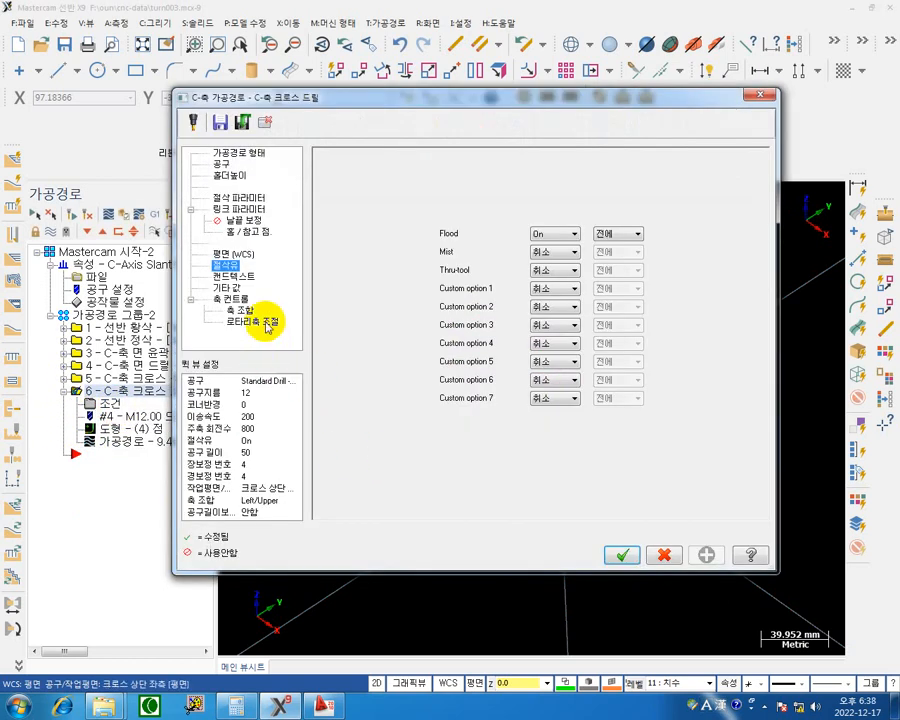
pyautogui.click(264, 324)
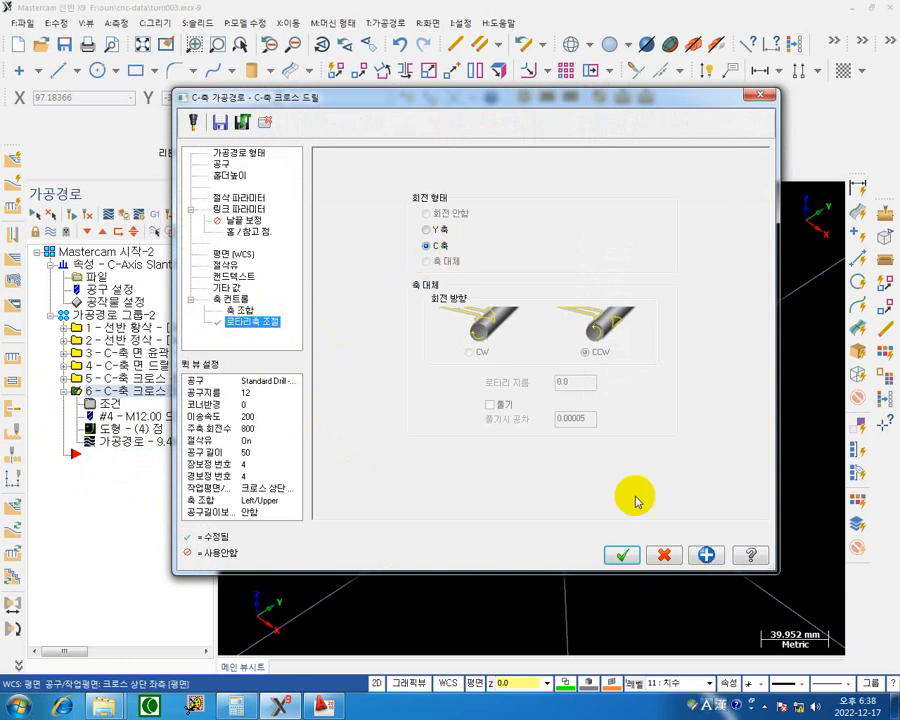
pyautogui.click(627, 552)
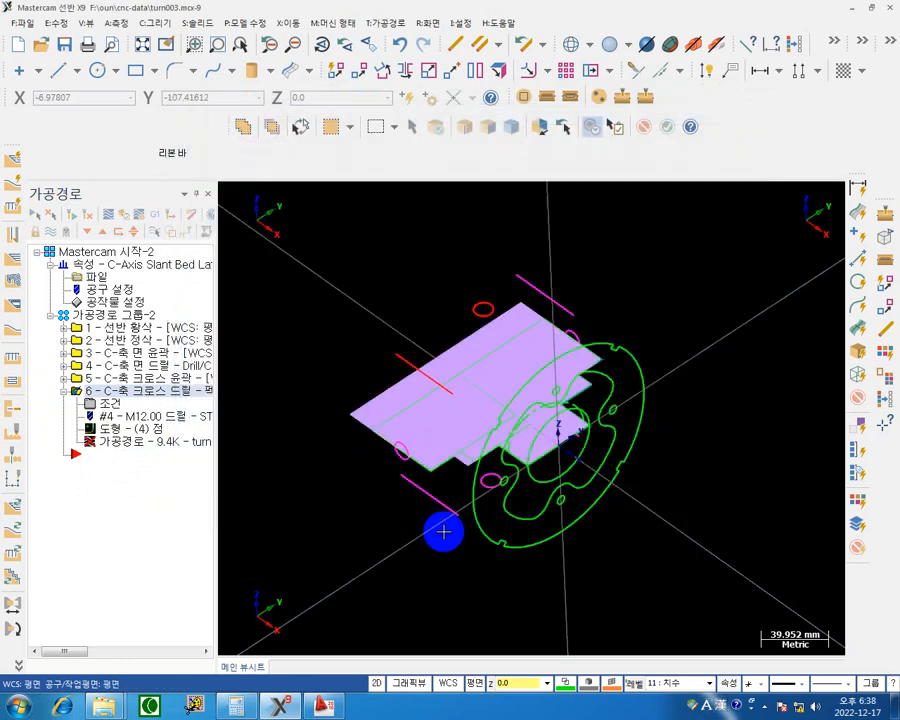
pyautogui.click(85, 214)
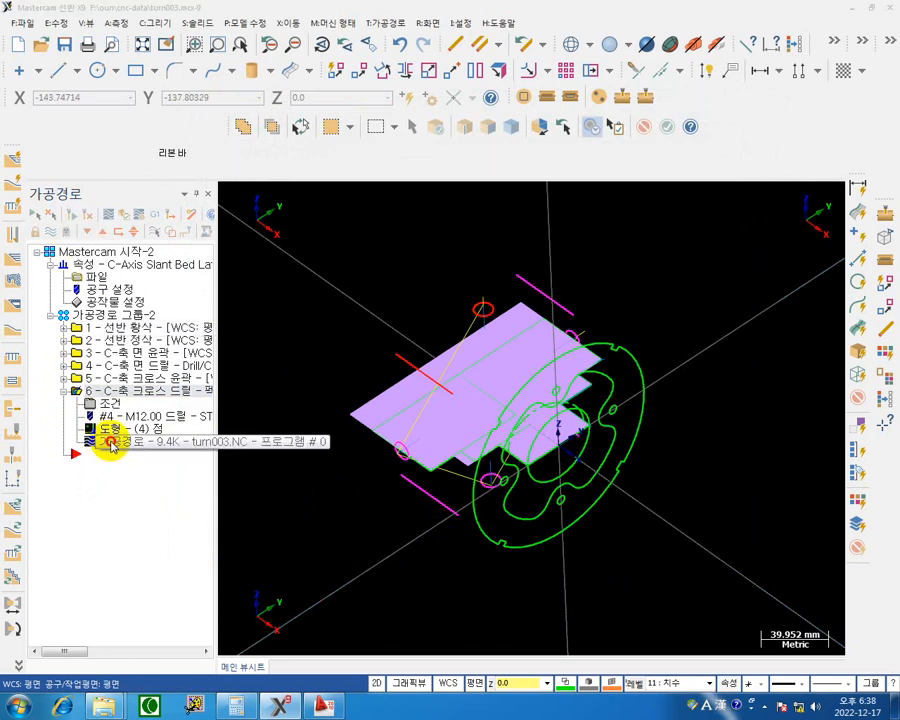
# Backplot the C-axis cross drill toolpath at an adjusted playback speed to check the drill's moves around the four side holes.
pyautogui.click(111, 446)
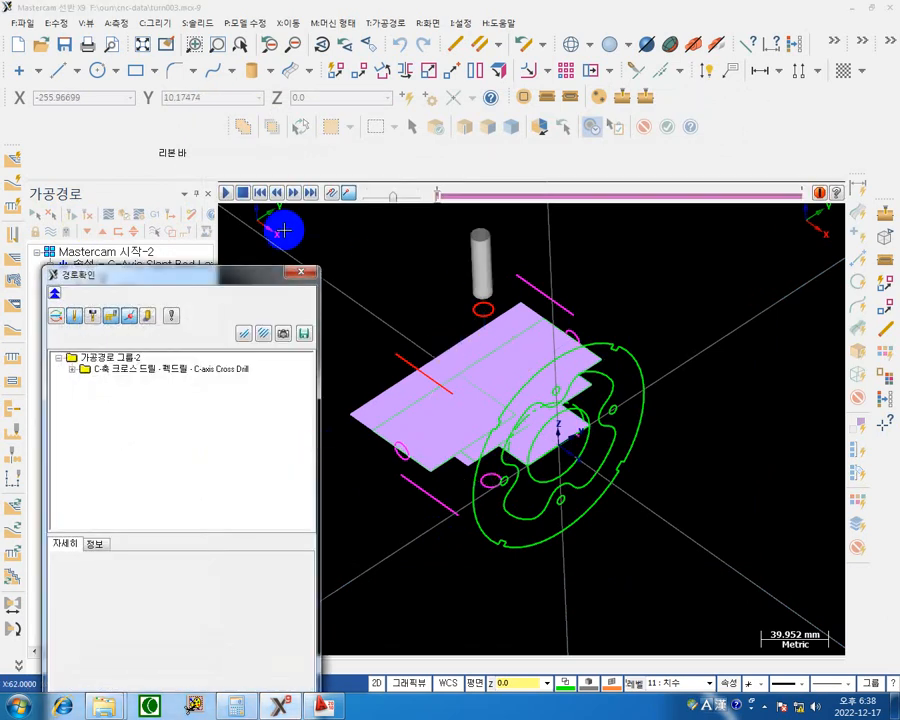
pyautogui.click(226, 193)
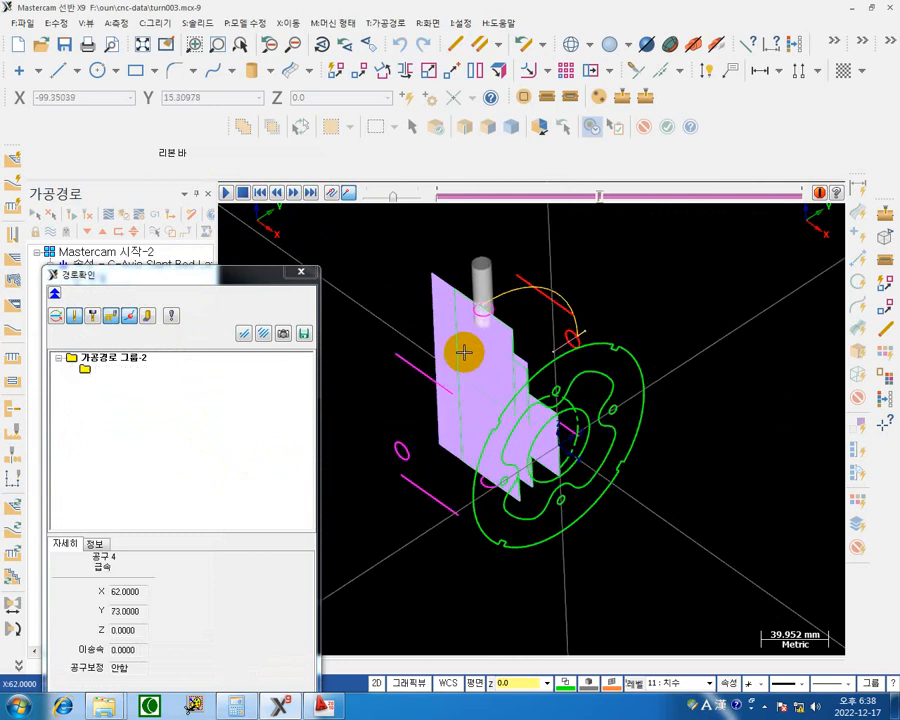
pyautogui.moveTo(389, 191); pyautogui.dragTo(427, 367)
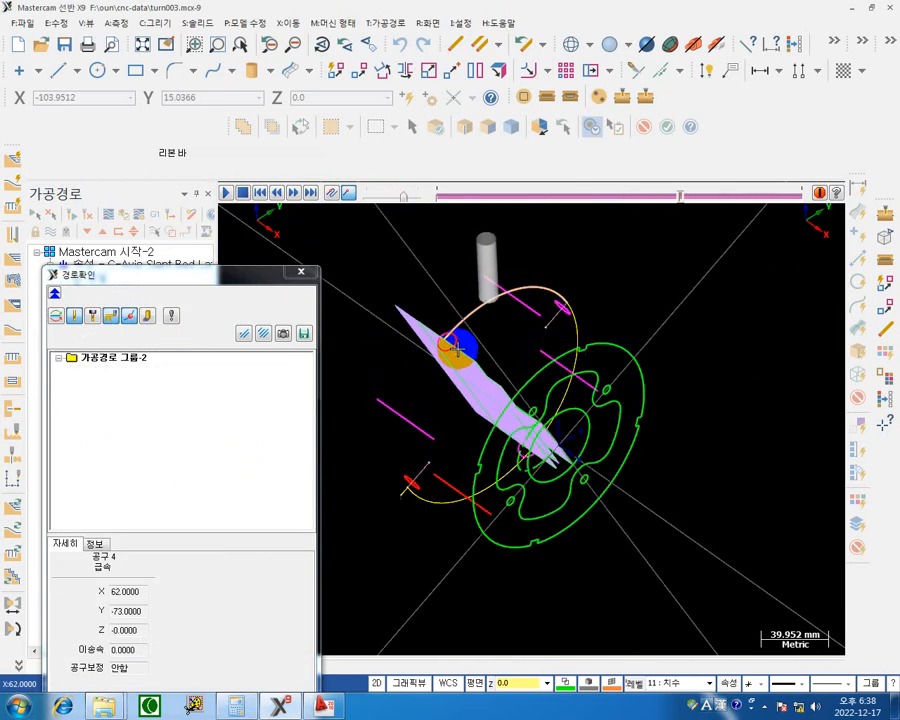
pyautogui.click(309, 272)
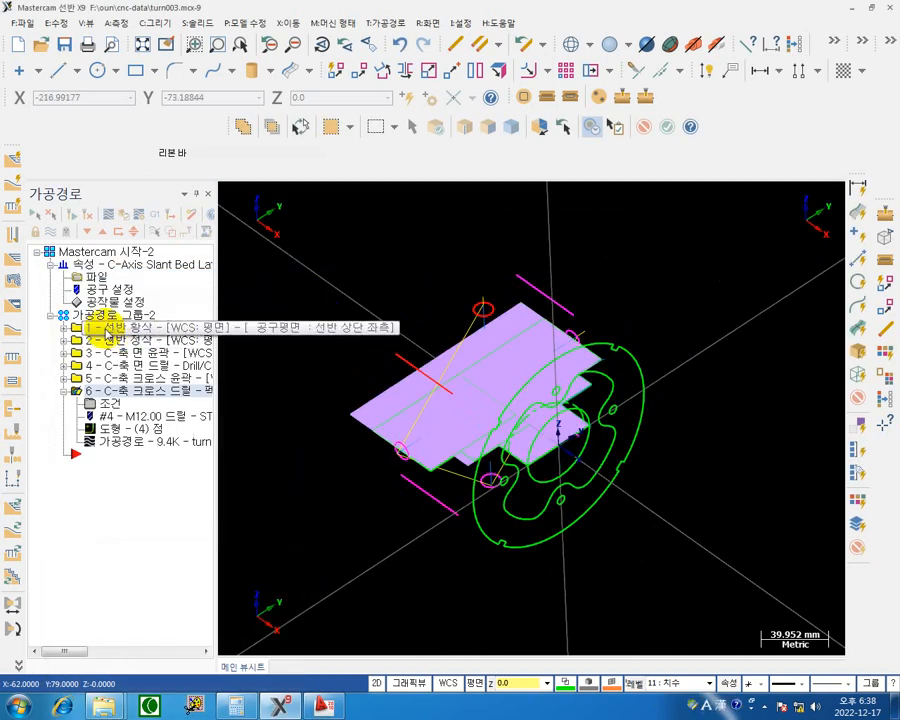
# Verify all six operations of the toolpath group in Mastercam Simulator through to the cross-drilled side holes, and close the simulator.
pyautogui.click(92, 315)
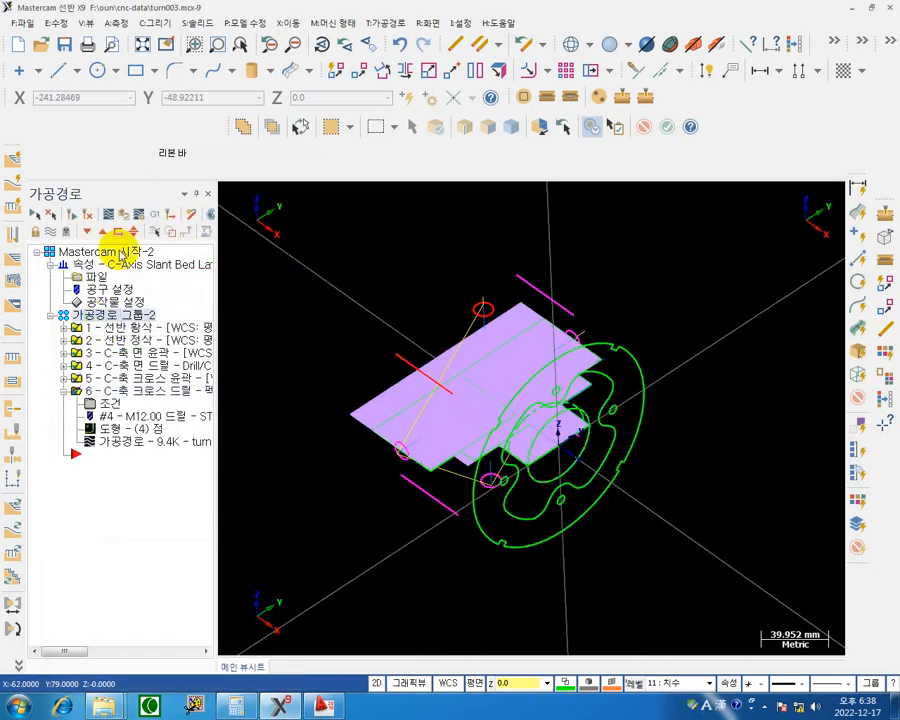
pyautogui.click(122, 217)
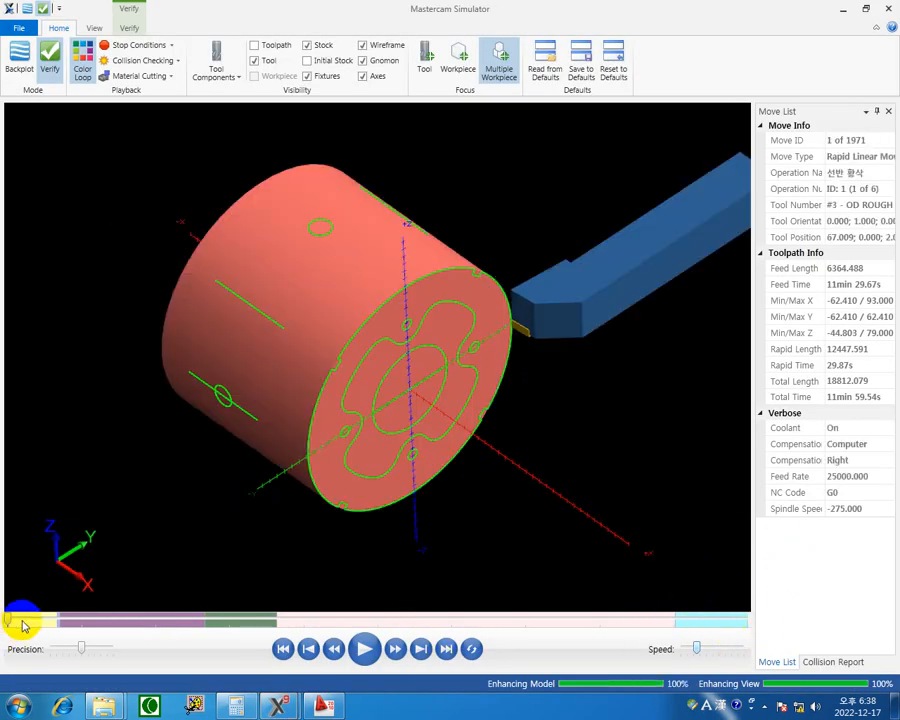
pyautogui.moveTo(12, 620); pyautogui.dragTo(674, 621)
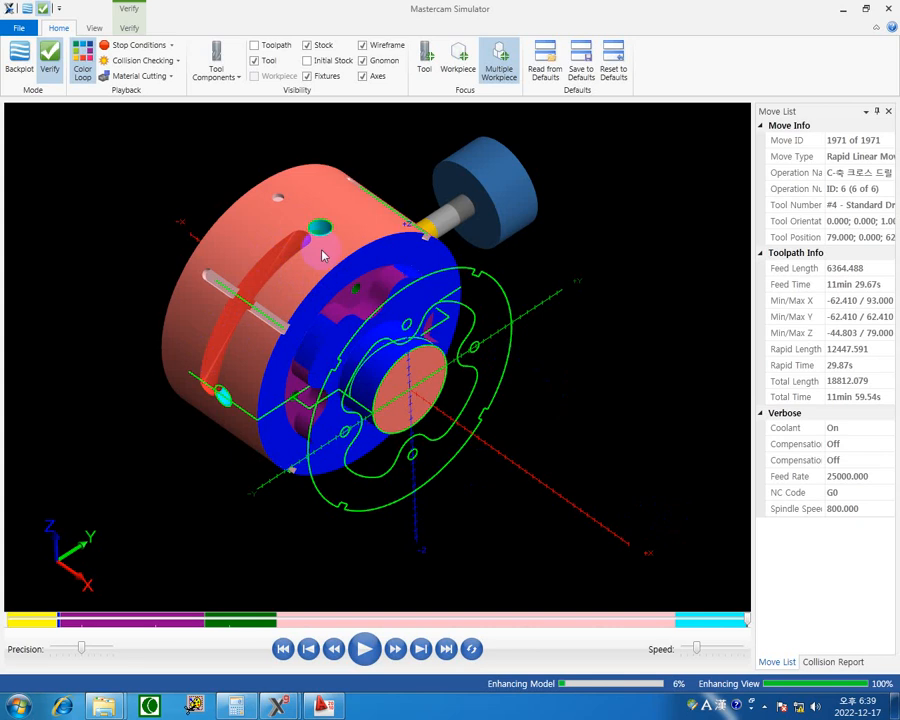
pyautogui.click(888, 12)
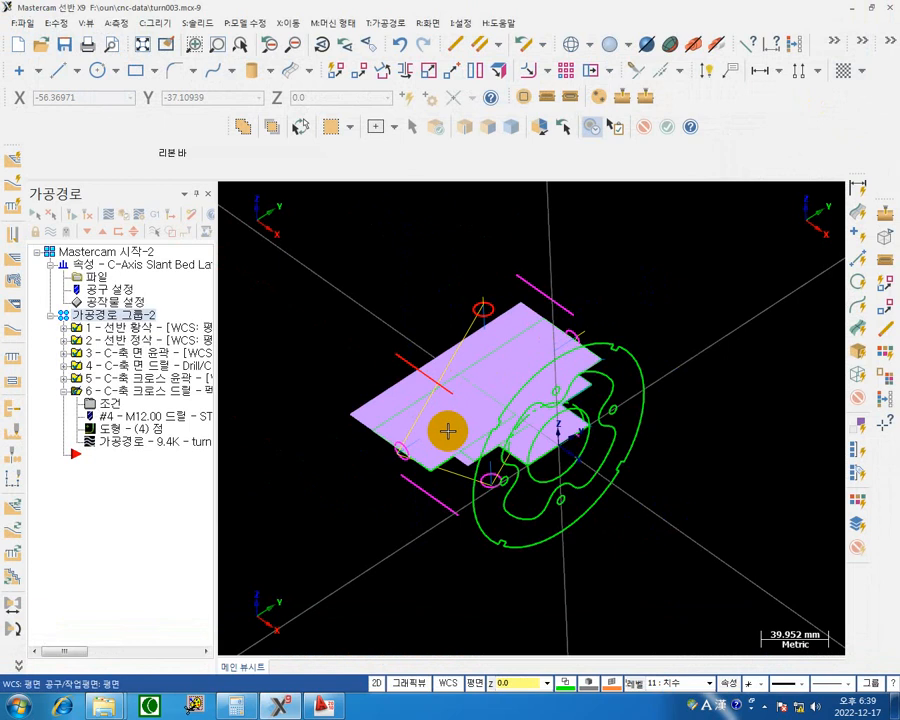
pyautogui.moveTo(447, 431); pyautogui.dragTo(506, 324, button='middle')
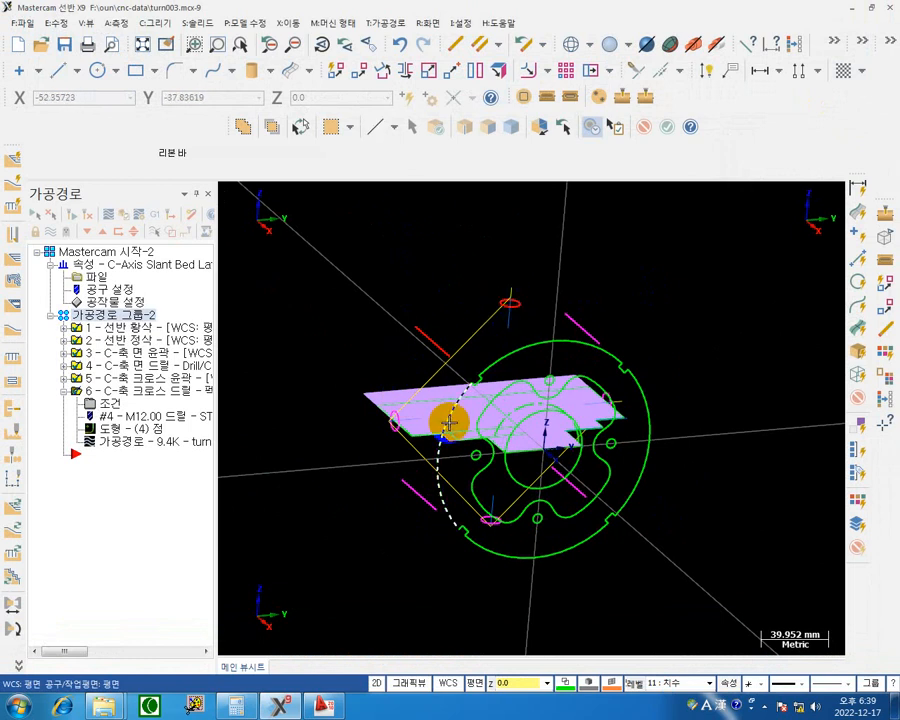
pyautogui.moveTo(449, 424); pyautogui.dragTo(474, 274, button='middle')
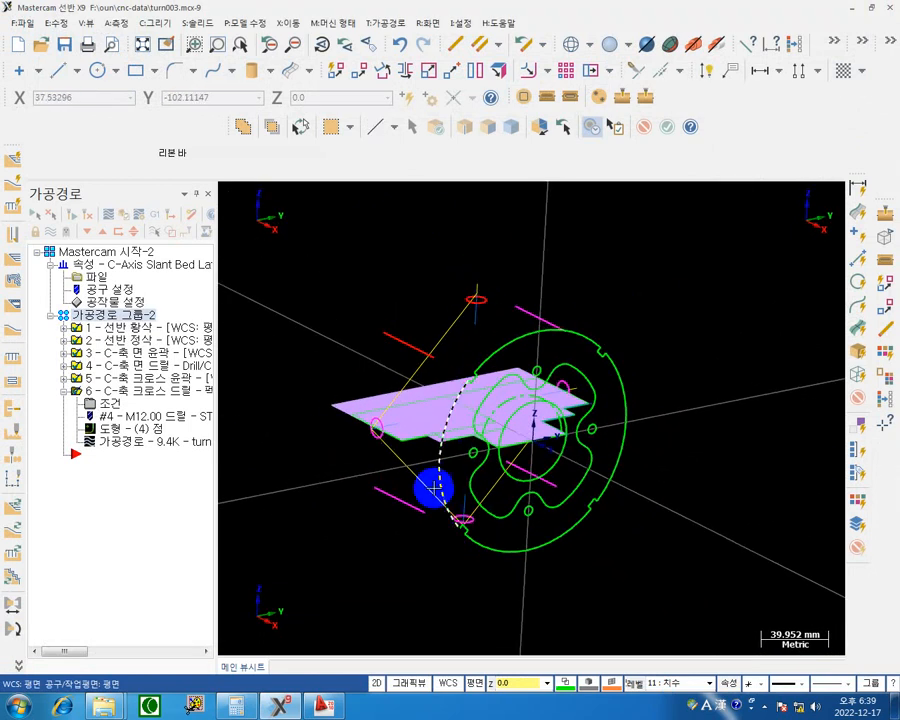
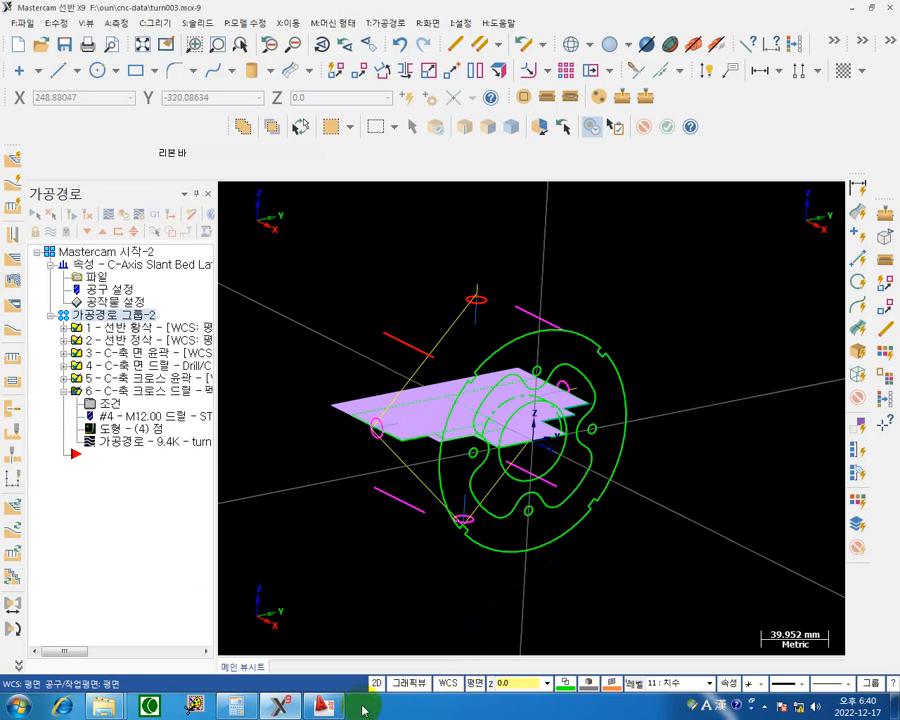
# Switch to the turn003 drawing in AutoCAD, examine the shaft slot's dimensions in the side view, and return to Mastercam.
pyautogui.click(322, 707)
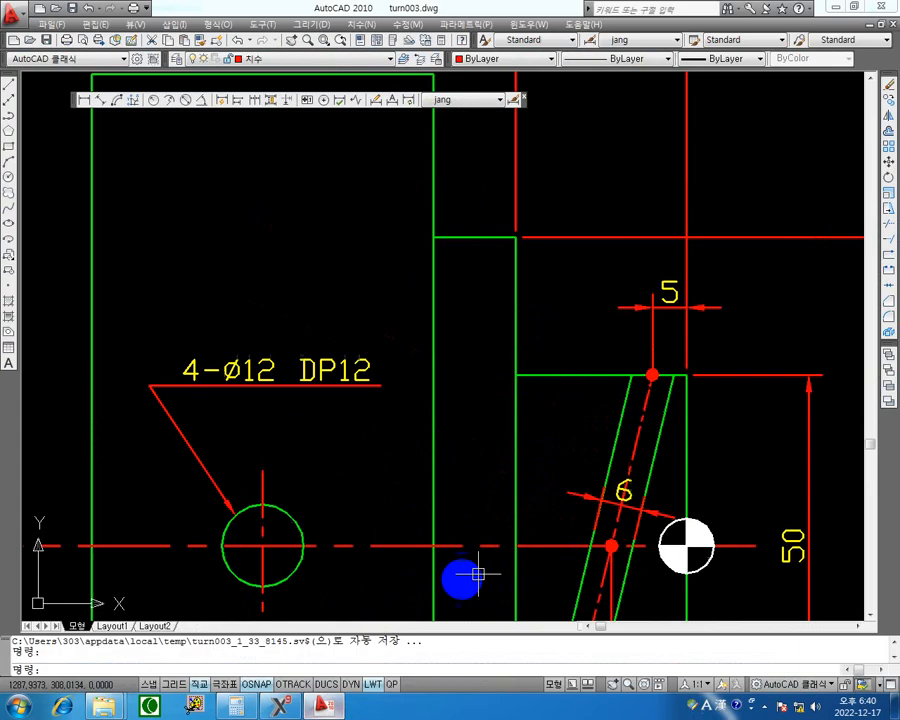
pyautogui.scroll(2, 577, 378)
pyautogui.scroll(-5, 566, 385)
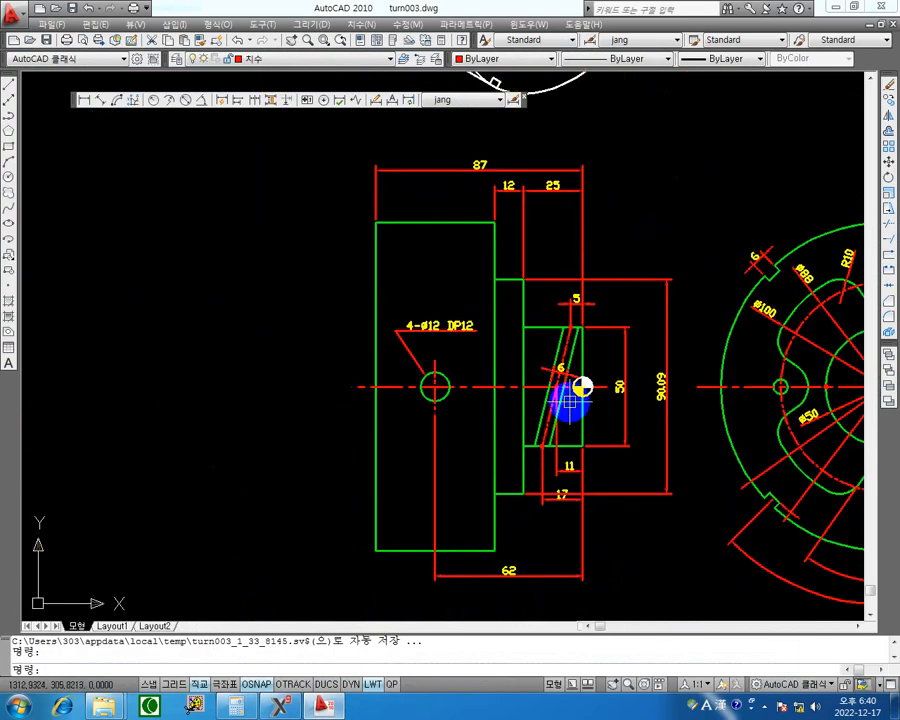
pyautogui.scroll(3, 557, 358)
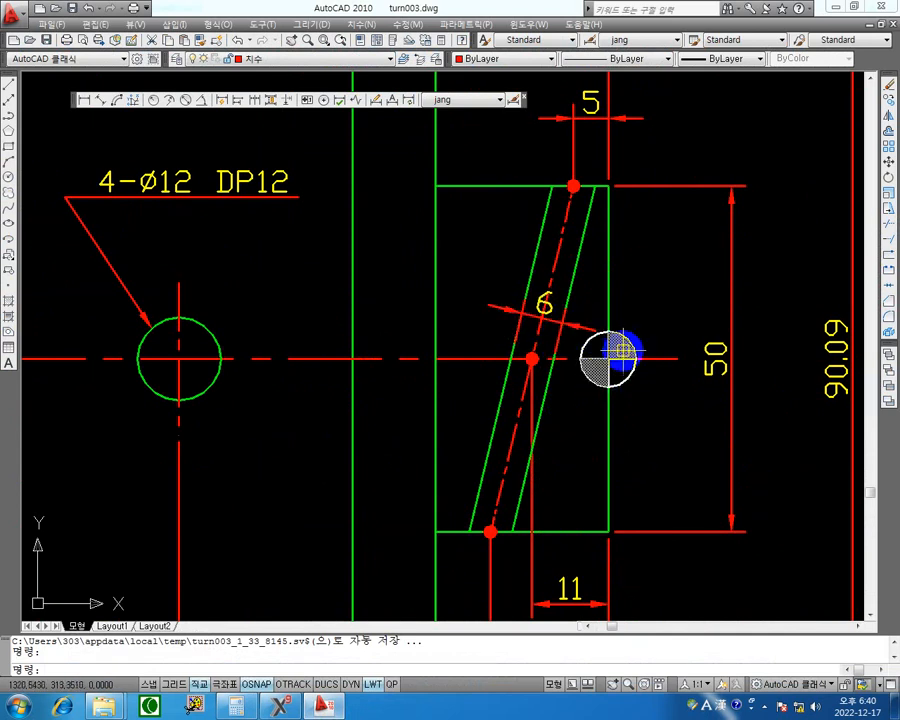
pyautogui.scroll(-4, 636, 356)
pyautogui.moveTo(691, 344)
pyautogui.mouseDown(button='middle')
pyautogui.moveTo(605, 343)
pyautogui.moveTo(571, 367)
pyautogui.mouseUp(button='middle')
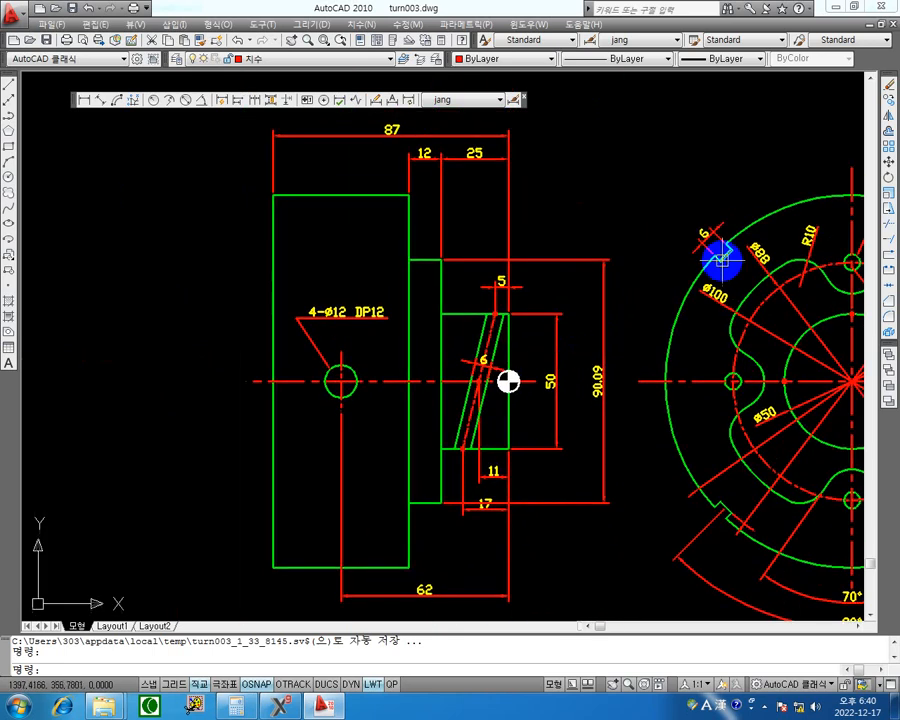
pyautogui.click(835, 8)
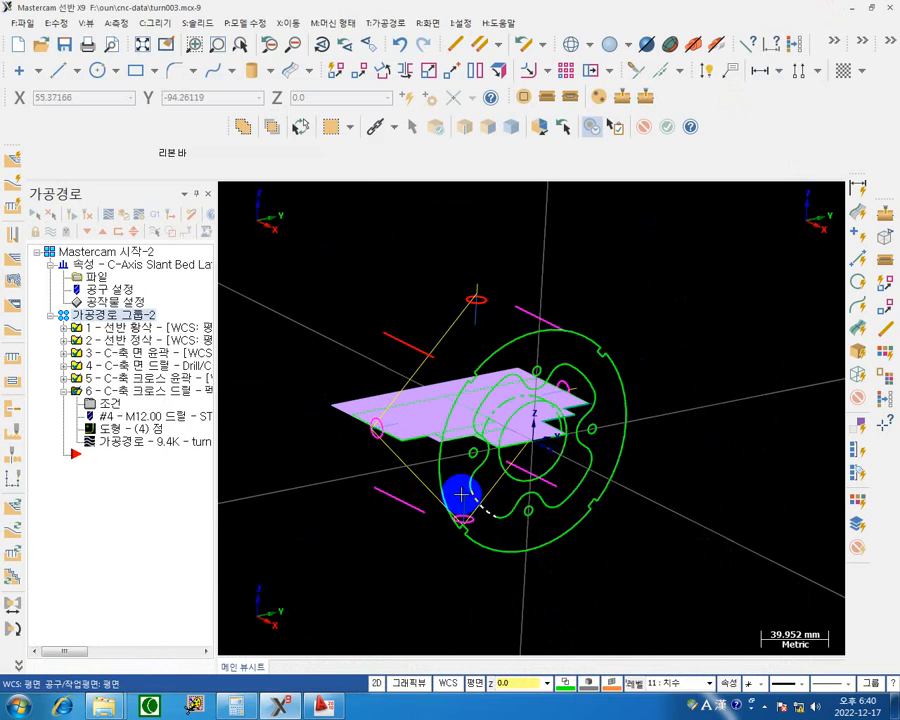
# Create a C-axis contour toolpath along the slanted slot centreline curve wrapped around the shaft, using one 3D chain.
pyautogui.moveTo(461, 494)
pyautogui.mouseDown(button='middle')
pyautogui.moveTo(516, 502)
pyautogui.moveTo(566, 546)
pyautogui.moveTo(556, 508)
pyautogui.moveTo(494, 412)
pyautogui.moveTo(496, 374)
pyautogui.moveTo(478, 432)
pyautogui.moveTo(479, 413)
pyautogui.moveTo(483, 426)
pyautogui.mouseUp(button='middle')
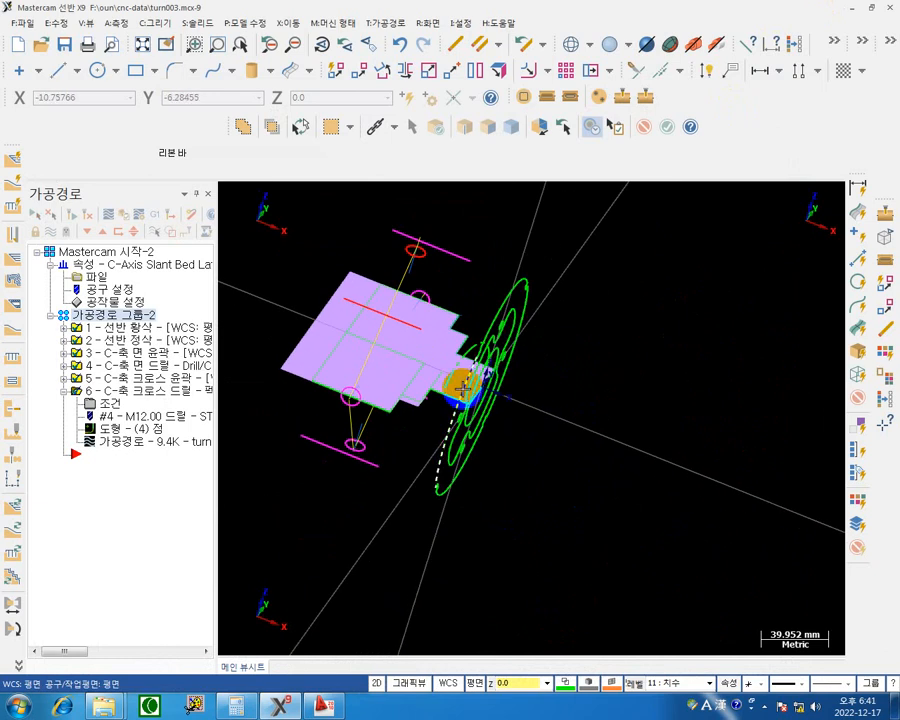
pyautogui.moveTo(462, 386)
pyautogui.mouseDown(button='middle')
pyautogui.moveTo(452, 358)
pyautogui.moveTo(446, 366)
pyautogui.moveTo(465, 365)
pyautogui.mouseUp(button='middle')
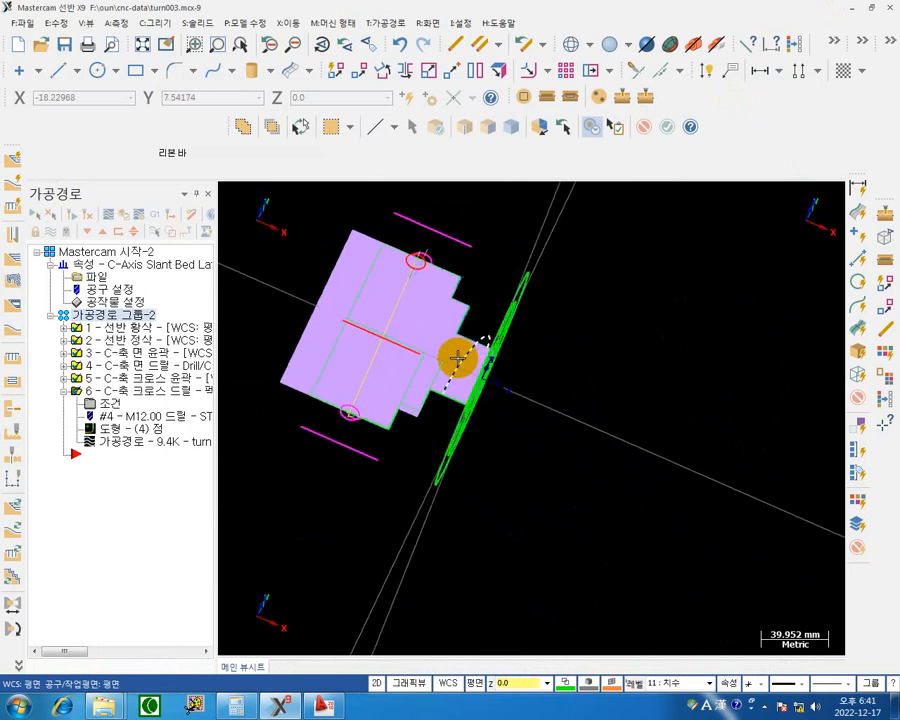
pyautogui.moveTo(563, 412)
pyautogui.mouseDown(button='middle')
pyautogui.moveTo(550, 406)
pyautogui.moveTo(559, 415)
pyautogui.mouseUp(button='middle')
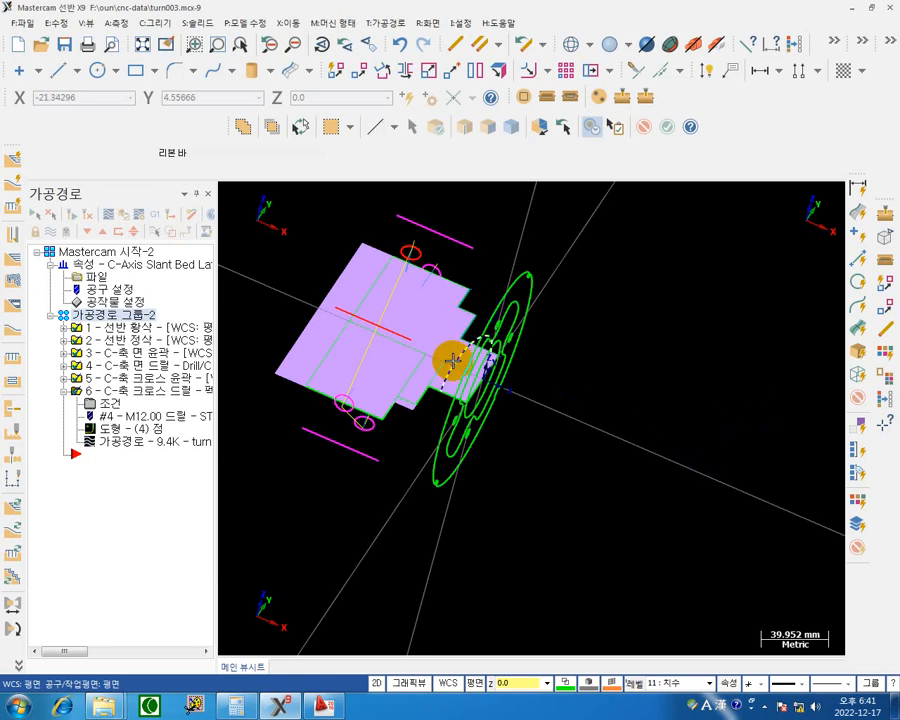
pyautogui.moveTo(665, 394); pyautogui.dragTo(633, 476, button='middle')
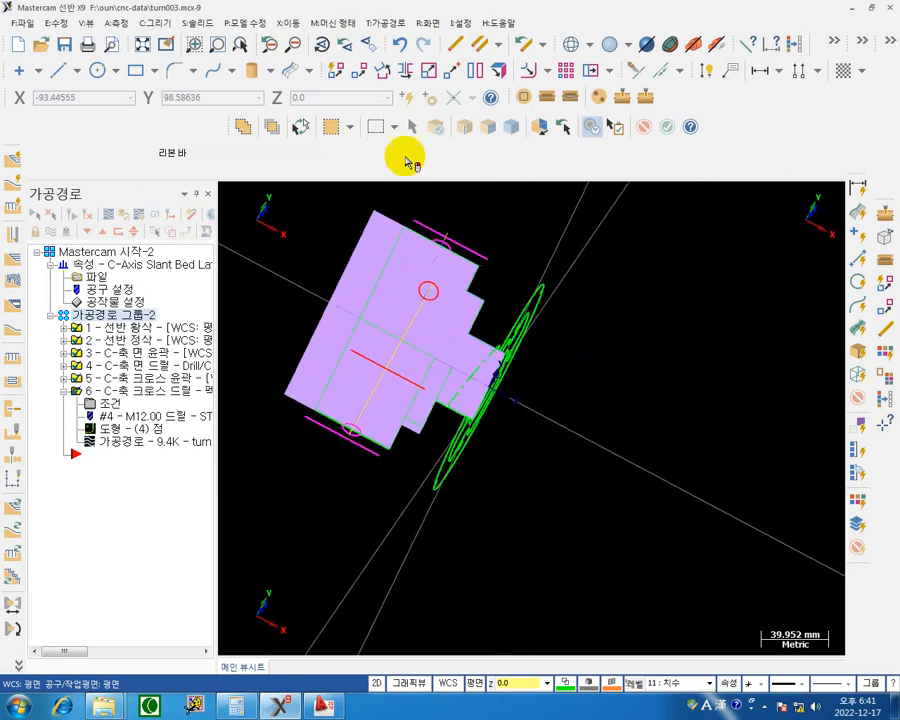
pyautogui.click(570, 97)
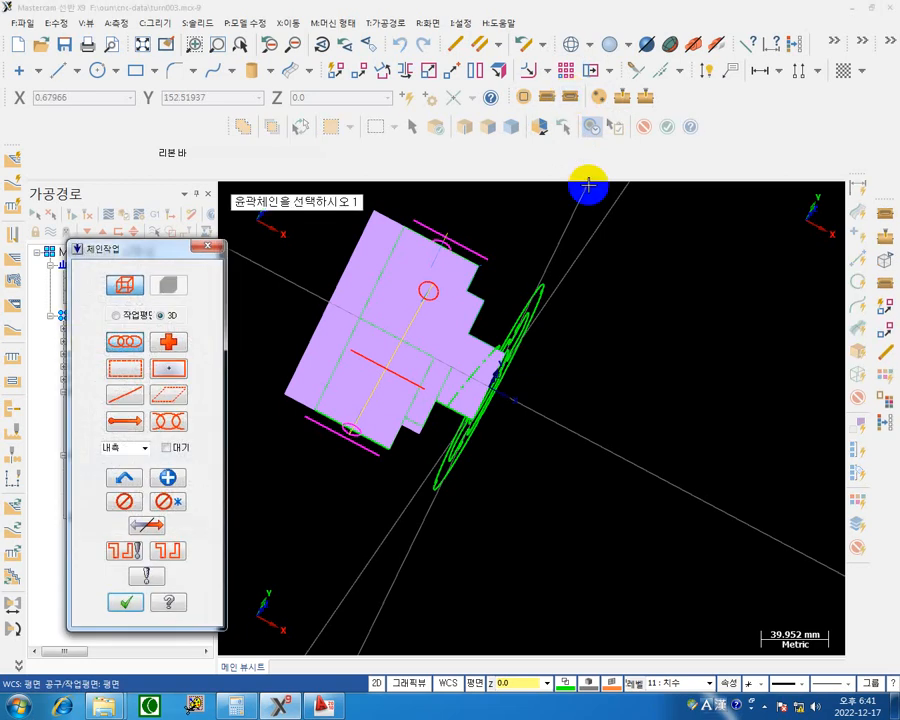
pyautogui.click(455, 404)
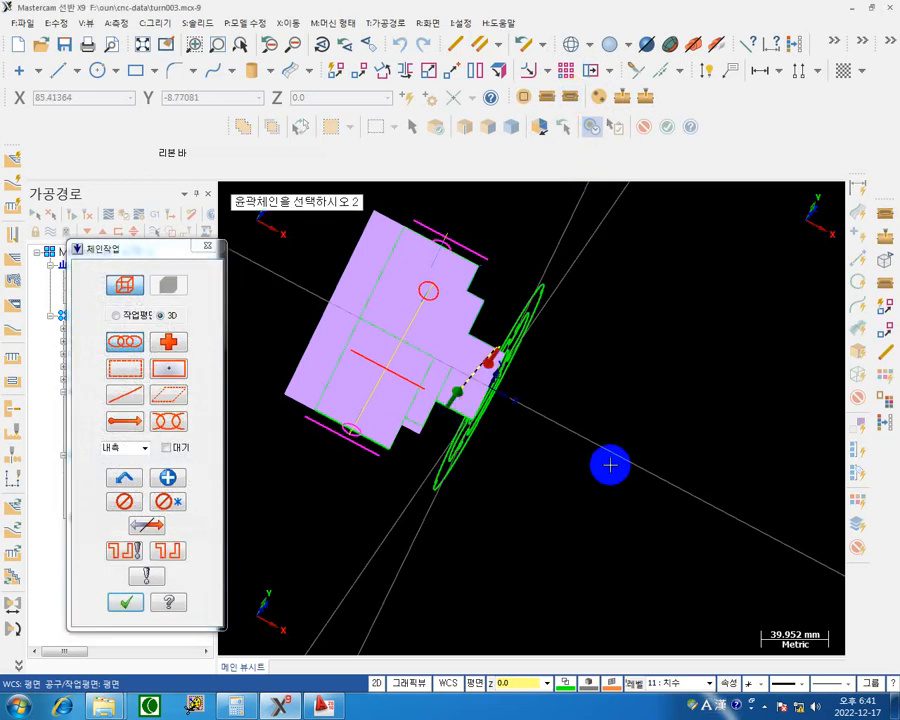
pyautogui.moveTo(611, 470); pyautogui.dragTo(443, 357, button='middle')
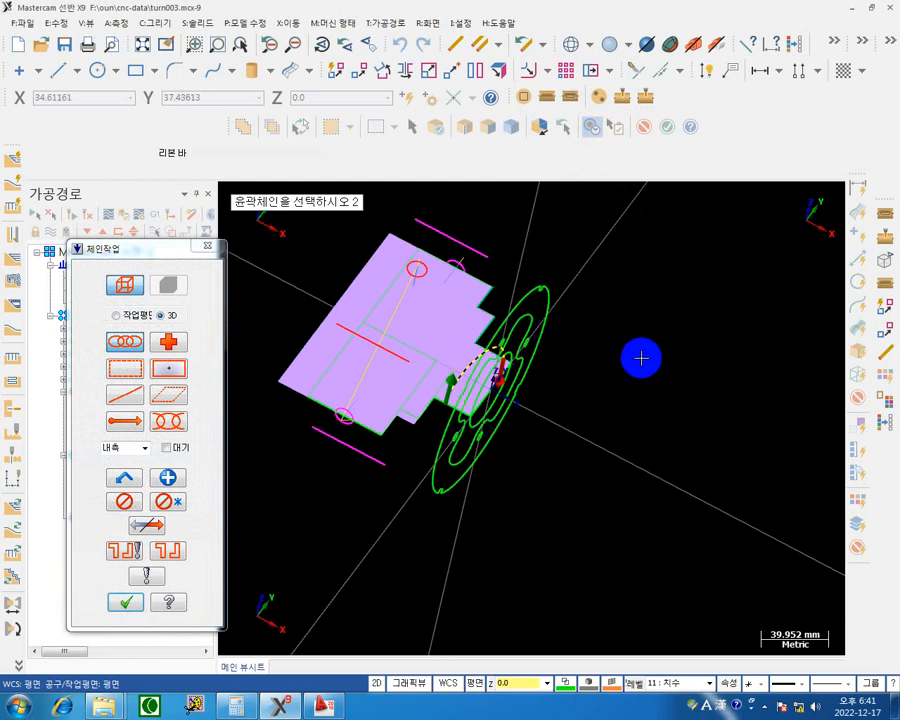
pyautogui.click(127, 604)
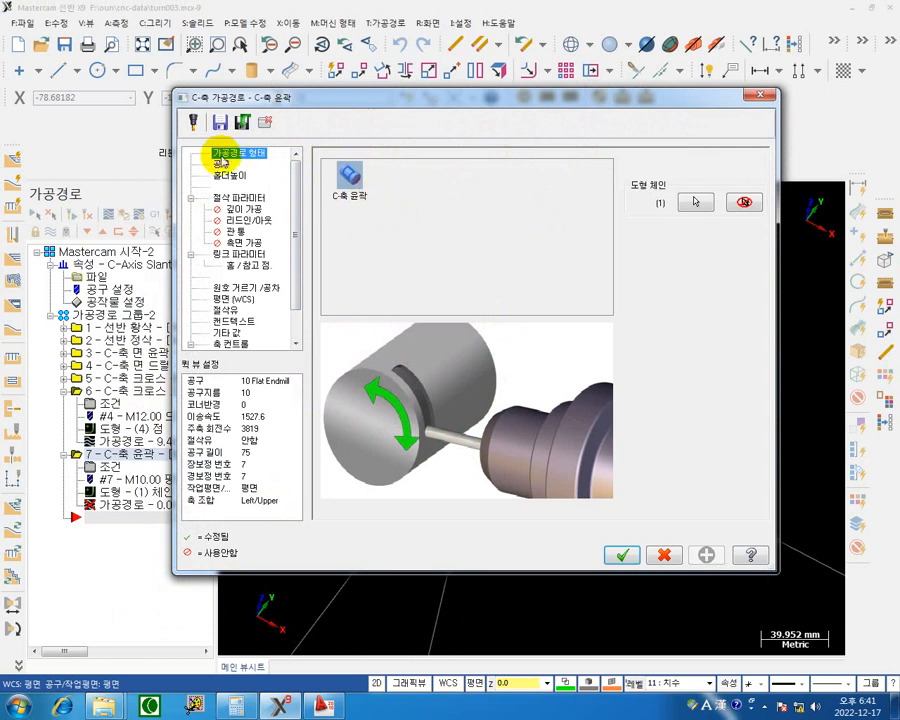
# Assign the 6 mm flat endmill to the C-axis contour with spindle speed 3000, feed rate 1000 and plunge rate 600.
pyautogui.click(218, 164)
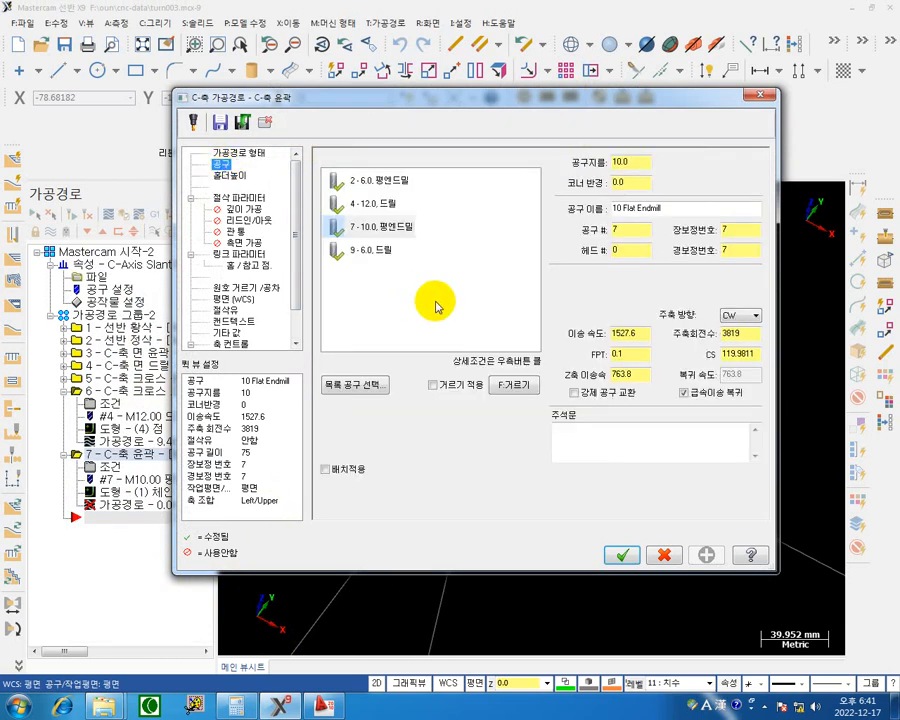
pyautogui.click(392, 184)
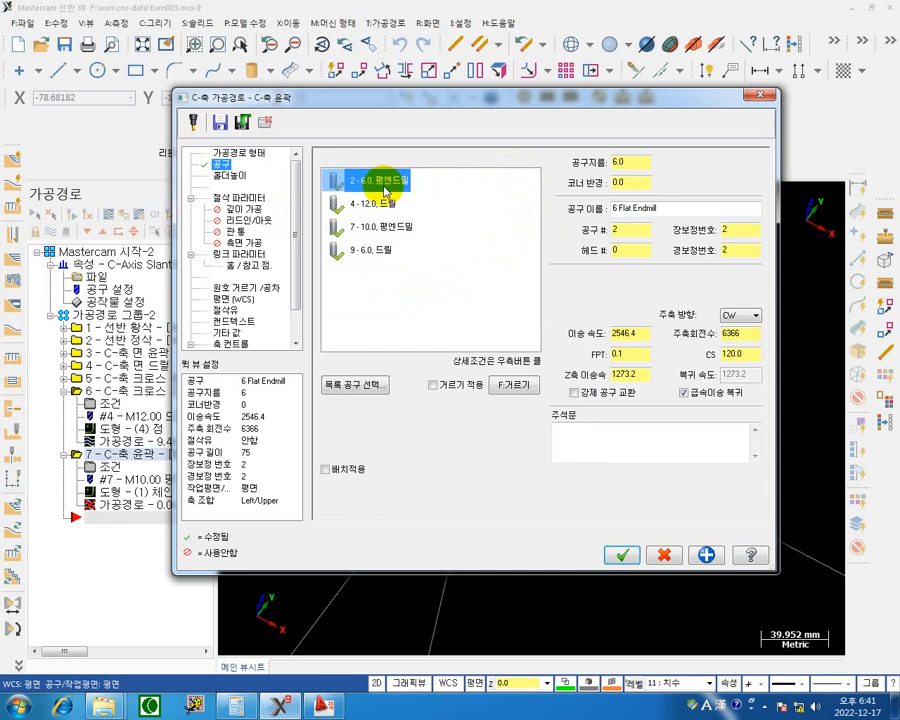
pyautogui.click(727, 334)
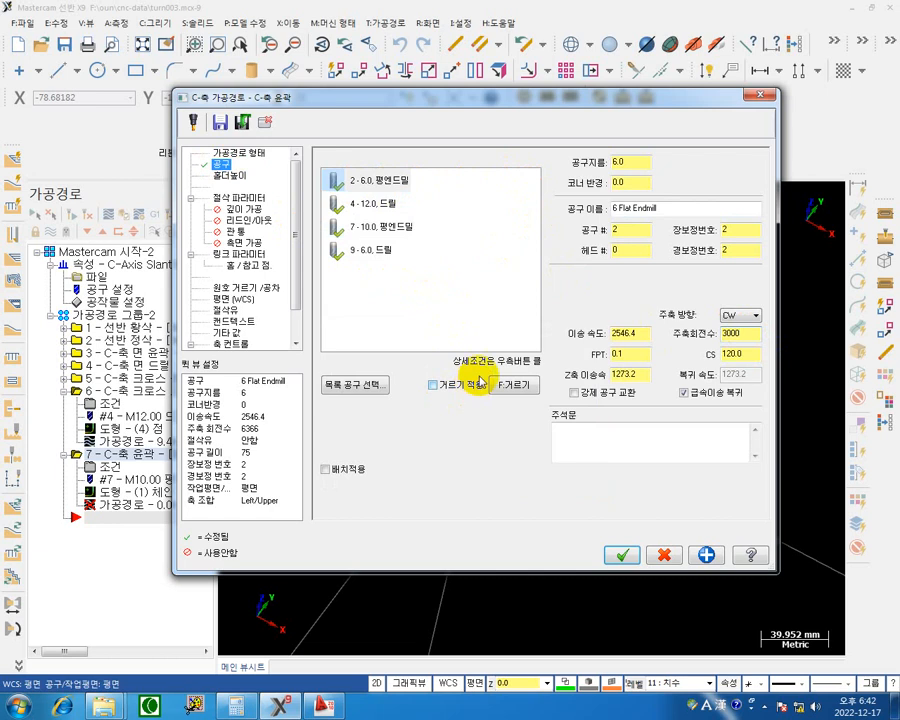
pyautogui.click(636, 334)
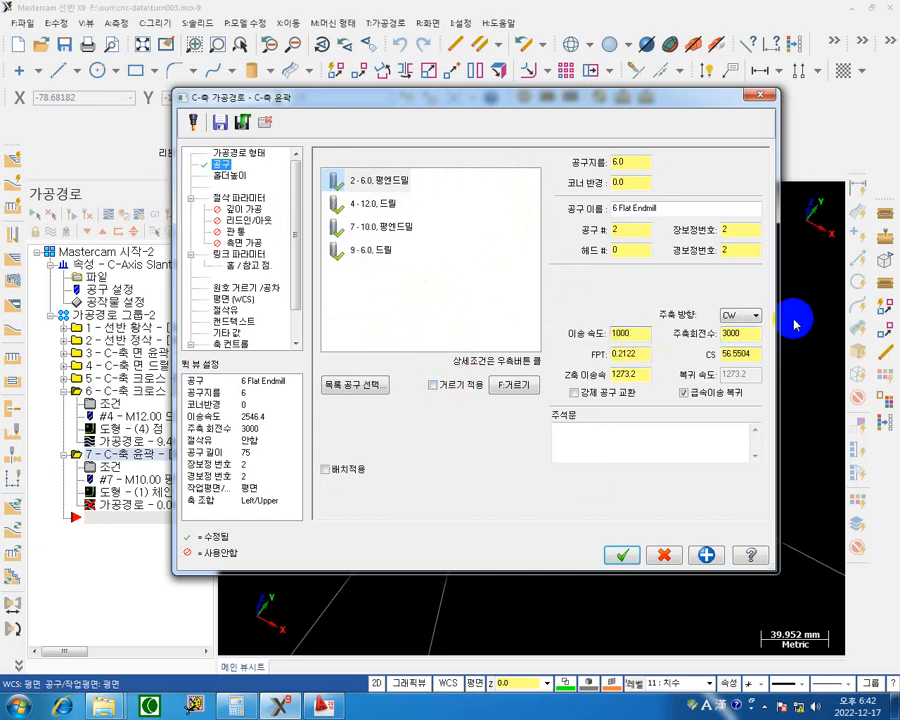
pyautogui.click(636, 374)
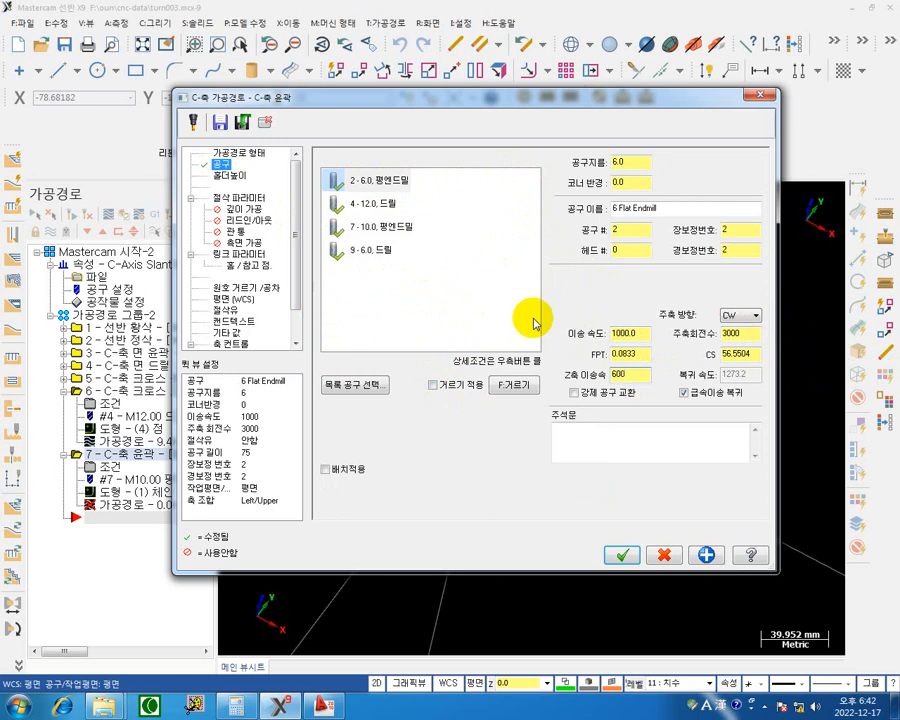
# Turn off cutter compensation in the C-axis contour's cut parameters.
pyautogui.click(250, 198)
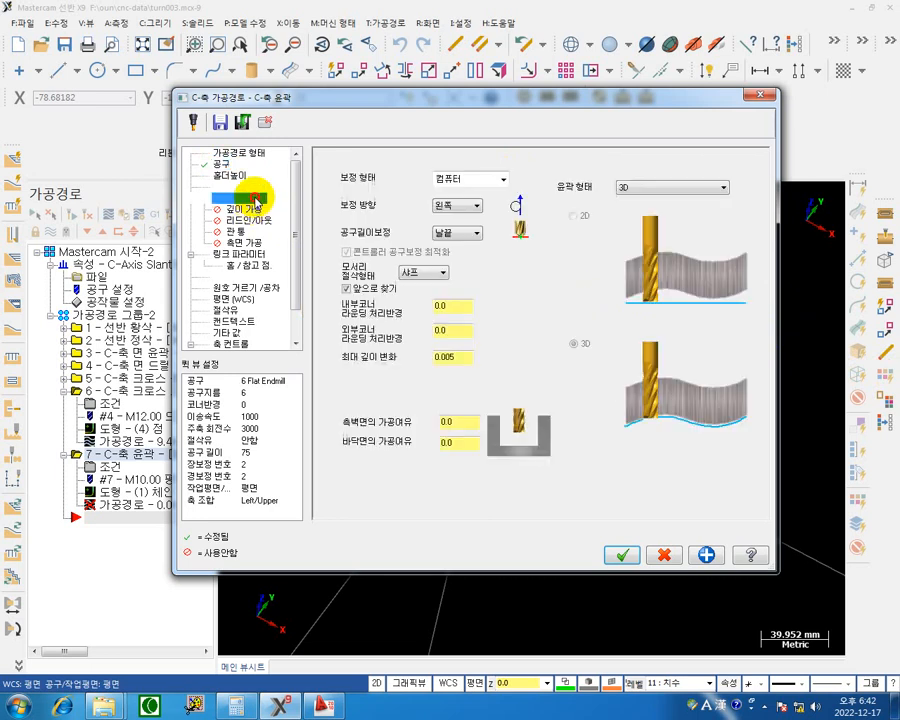
pyautogui.click(503, 180)
pyautogui.click(472, 238)
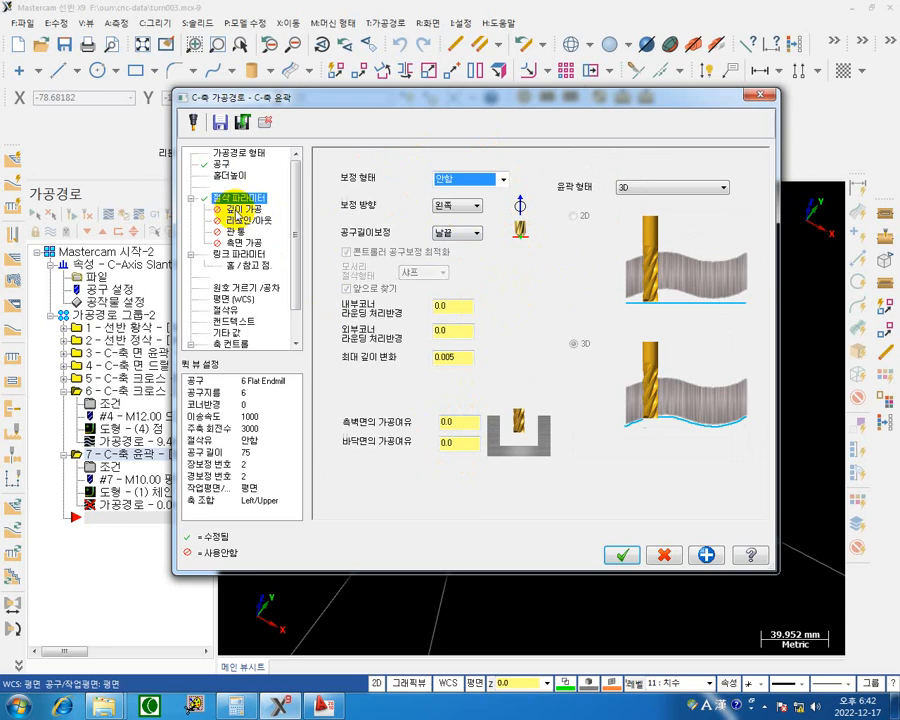
# Check the shaft slot's depth note on the isometric view of the AutoCAD drawing, and return to Mastercam.
pyautogui.rightClick(322, 705)
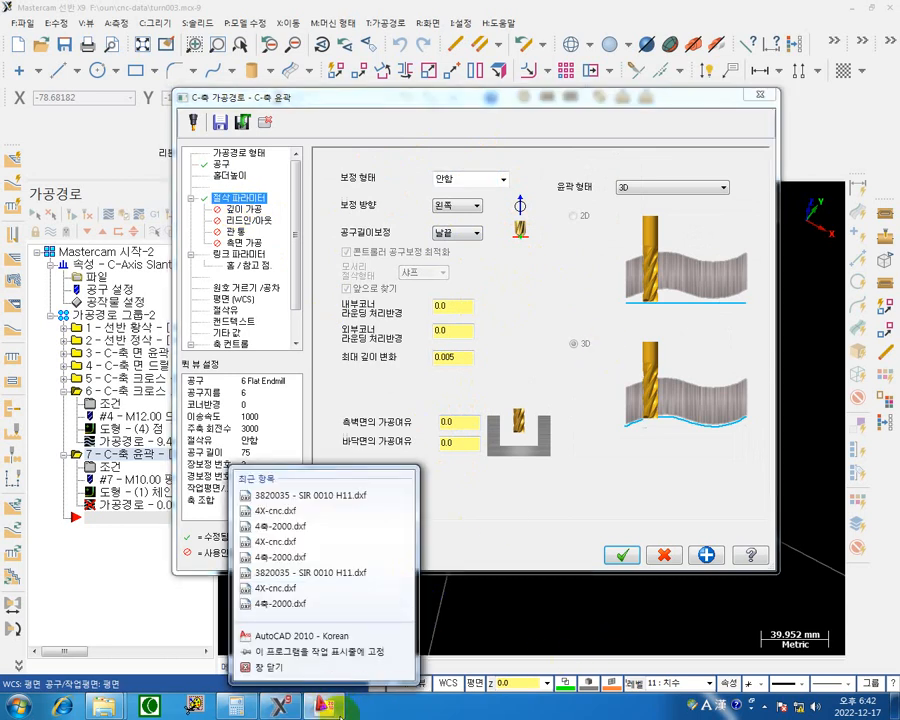
pyautogui.click(338, 705)
pyautogui.moveTo(678, 260); pyautogui.dragTo(297, 474, button='middle')
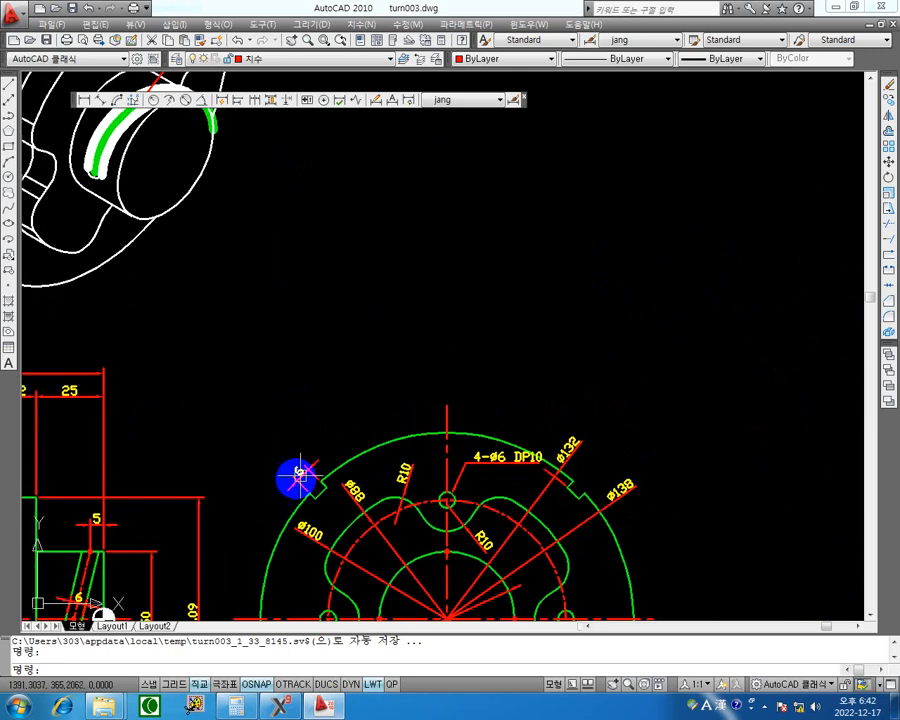
pyautogui.moveTo(323, 262); pyautogui.dragTo(315, 436, button='middle')
pyautogui.moveTo(334, 203); pyautogui.dragTo(374, 268, button='middle')
pyautogui.scroll(5, 335, 181)
pyautogui.moveTo(311, 184); pyautogui.dragTo(351, 288, button='middle')
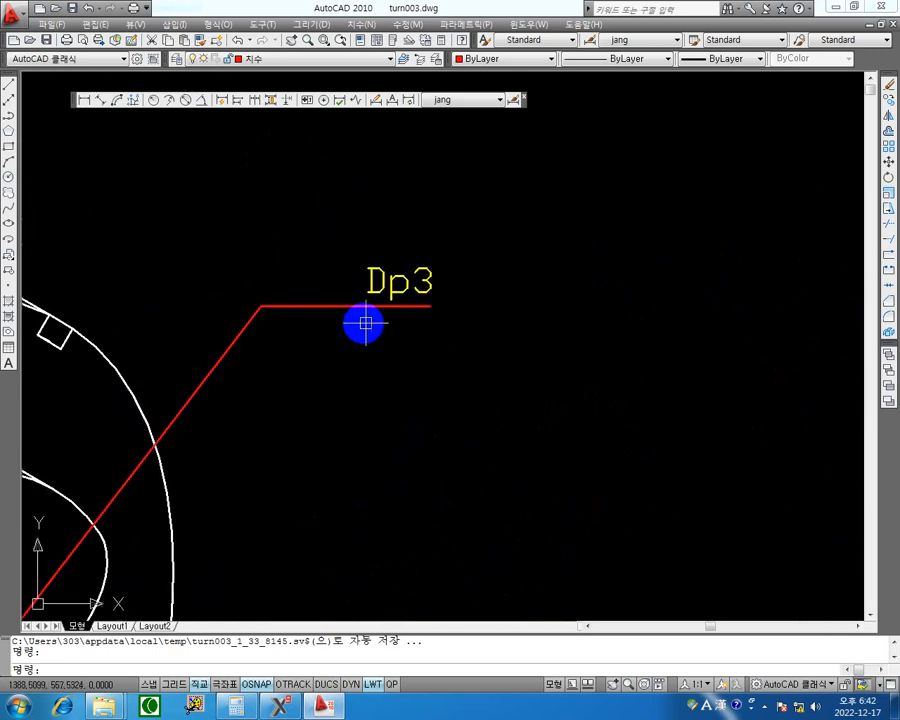
pyautogui.moveTo(468, 271); pyautogui.dragTo(491, 289, button='middle')
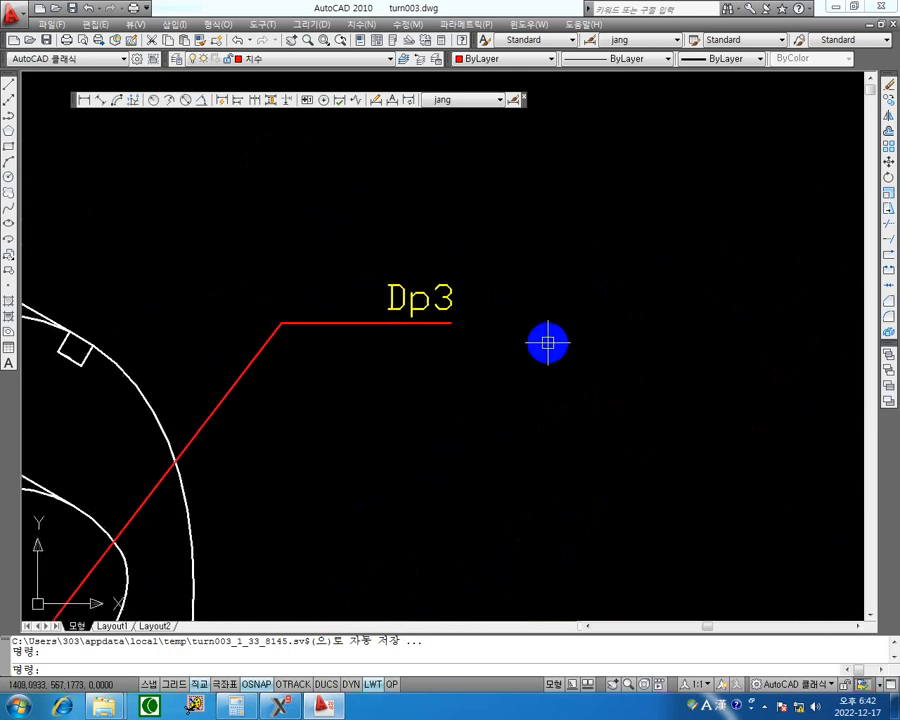
pyautogui.scroll(-2, 548, 343)
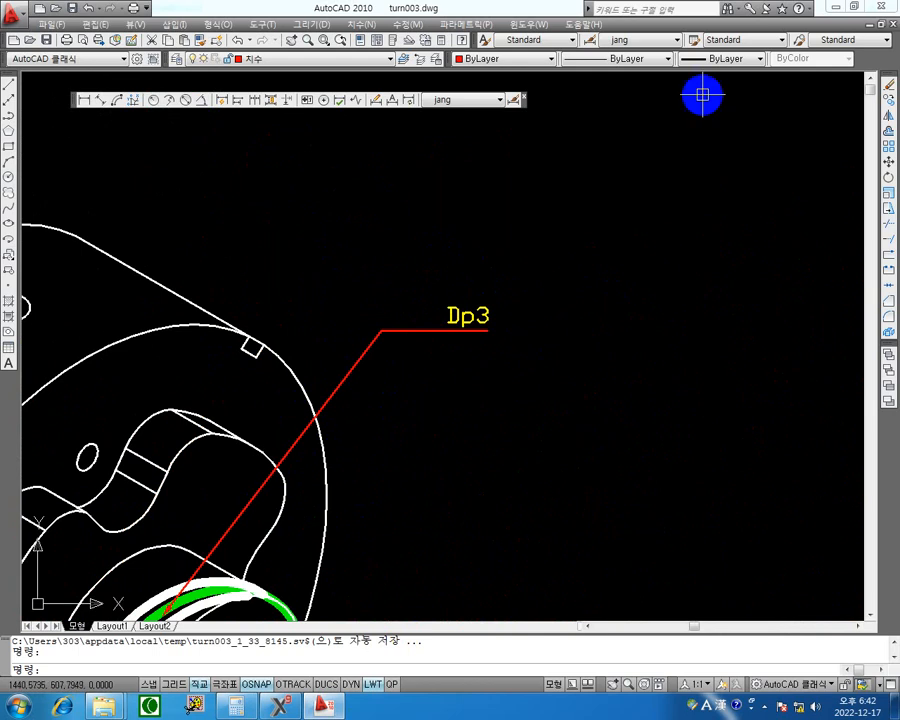
pyautogui.click(840, 7)
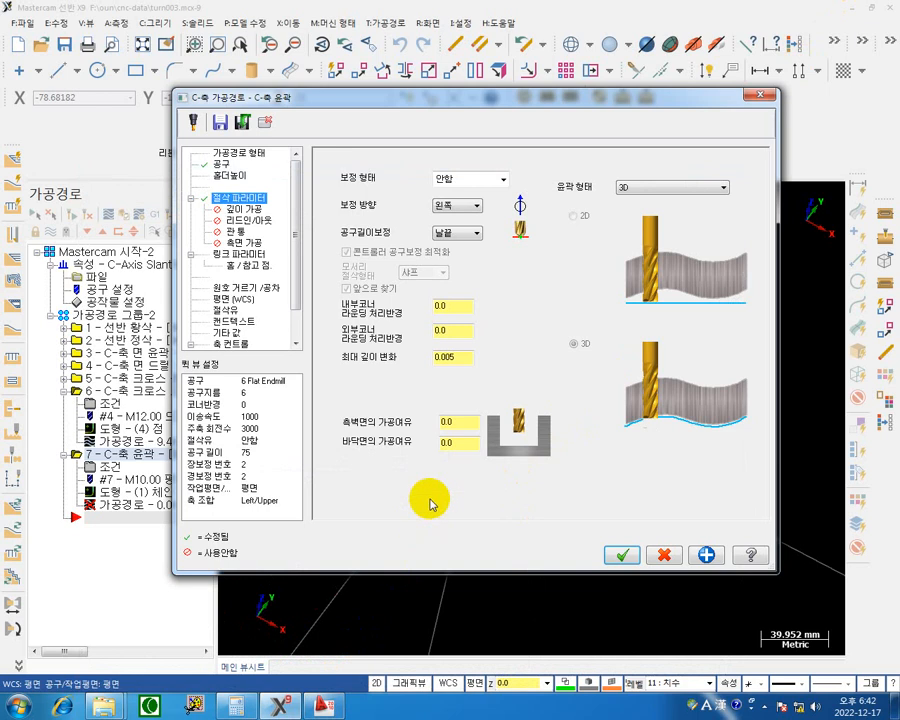
# Enable depth cuts for the C-axis contour with a maximum rough step of 0.5, and check the lead in/out settings.
pyautogui.click(250, 210)
pyautogui.click(372, 196)
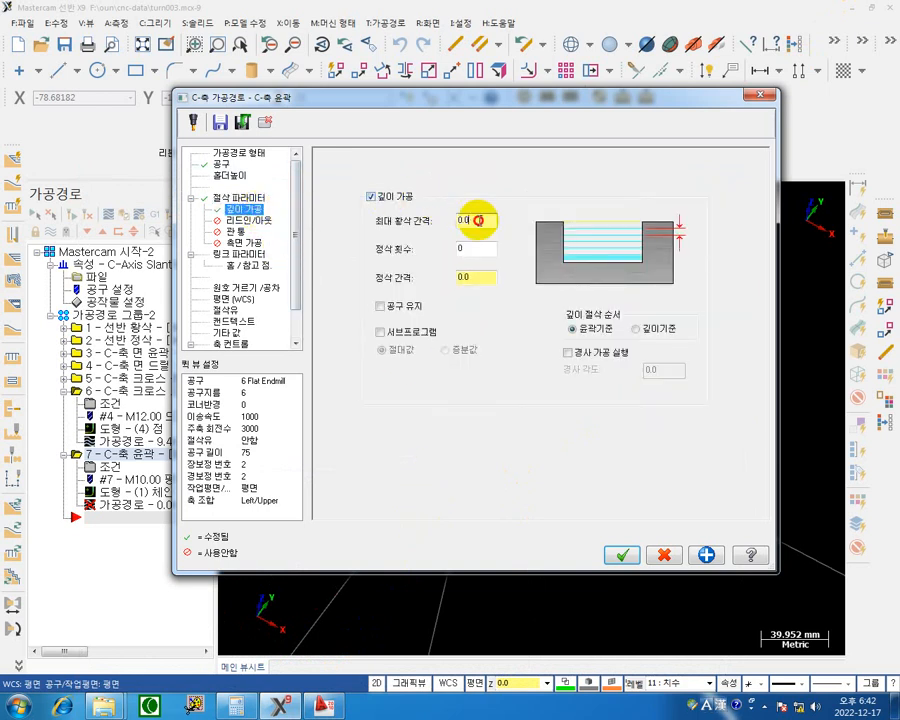
pyautogui.doubleClick(470, 220)
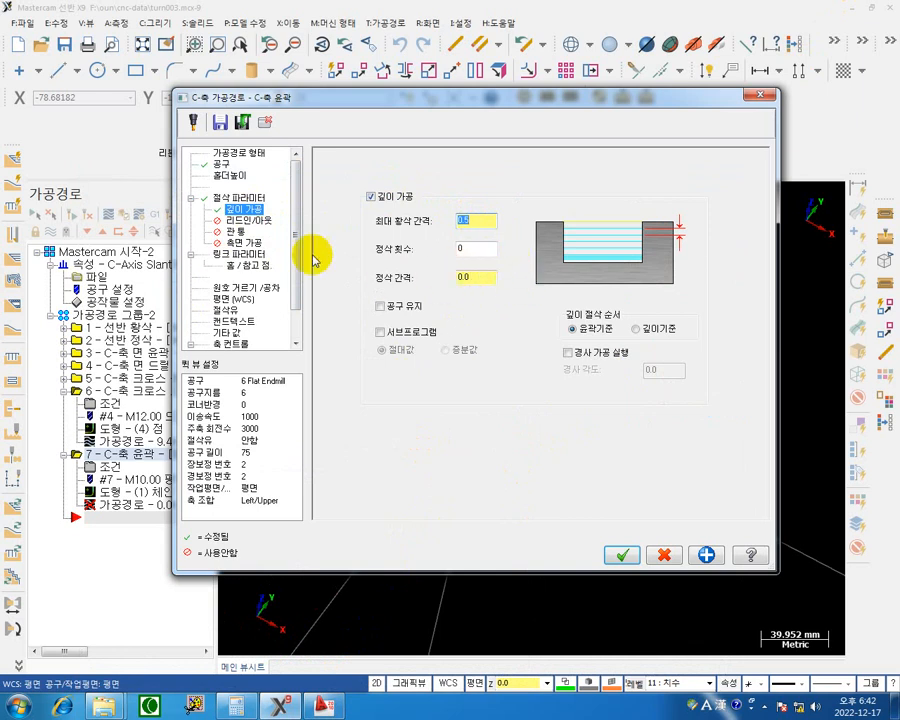
pyautogui.click(268, 225)
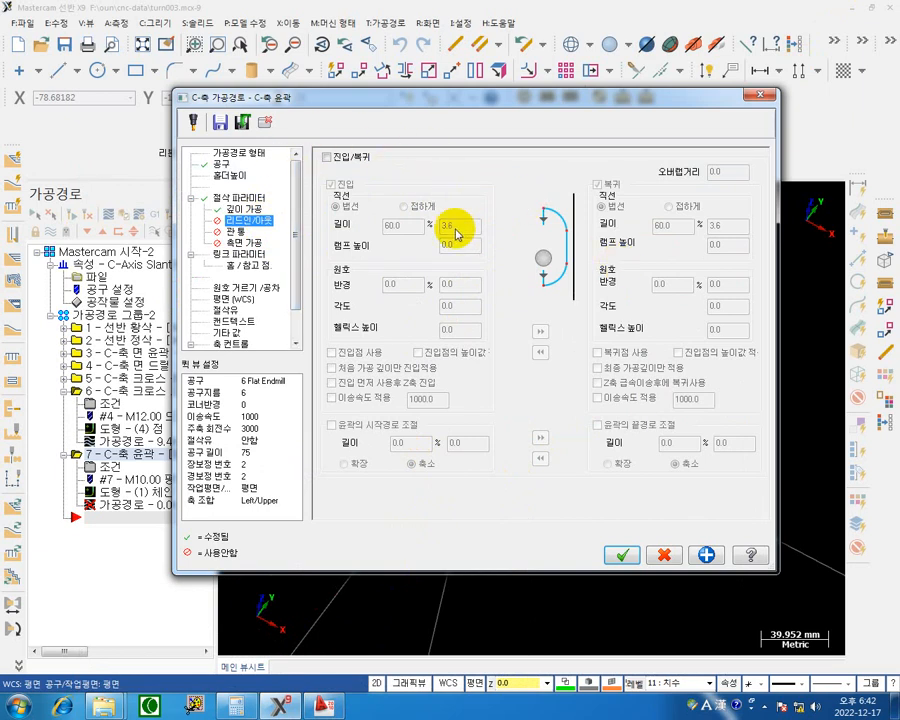
# Switch all the C-axis contour's linking heights and depth to absolute, using clearance only at the start and end of the operation.
pyautogui.click(230, 254)
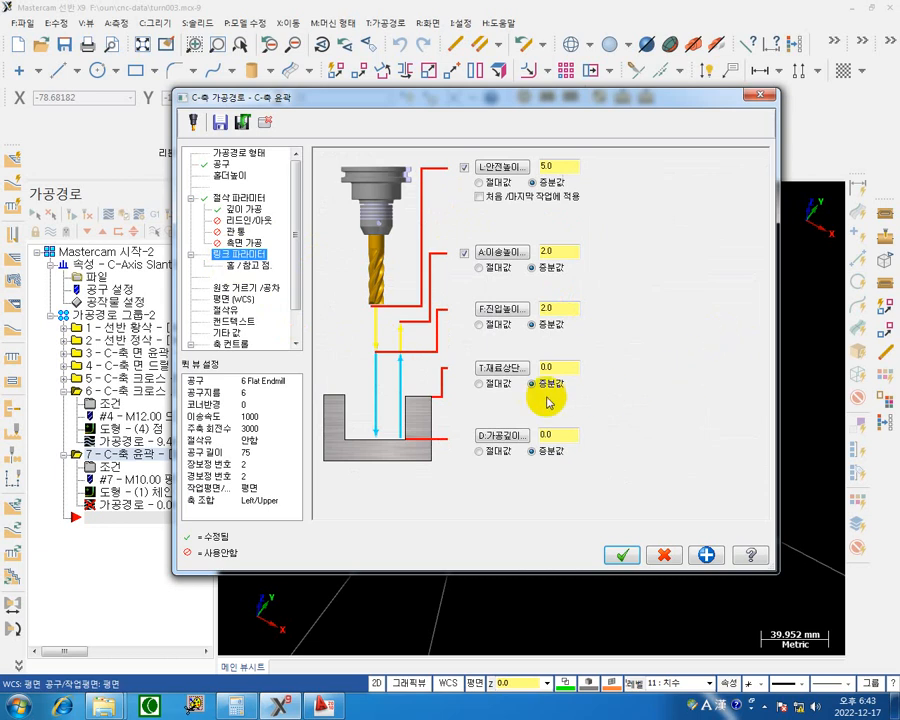
pyautogui.click(480, 183)
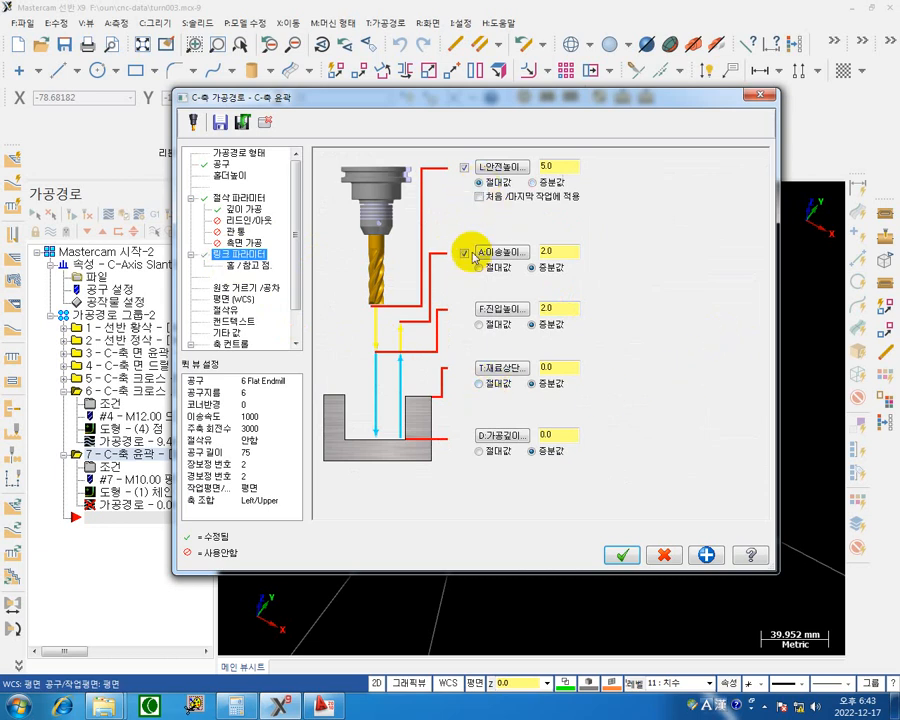
pyautogui.click(480, 267)
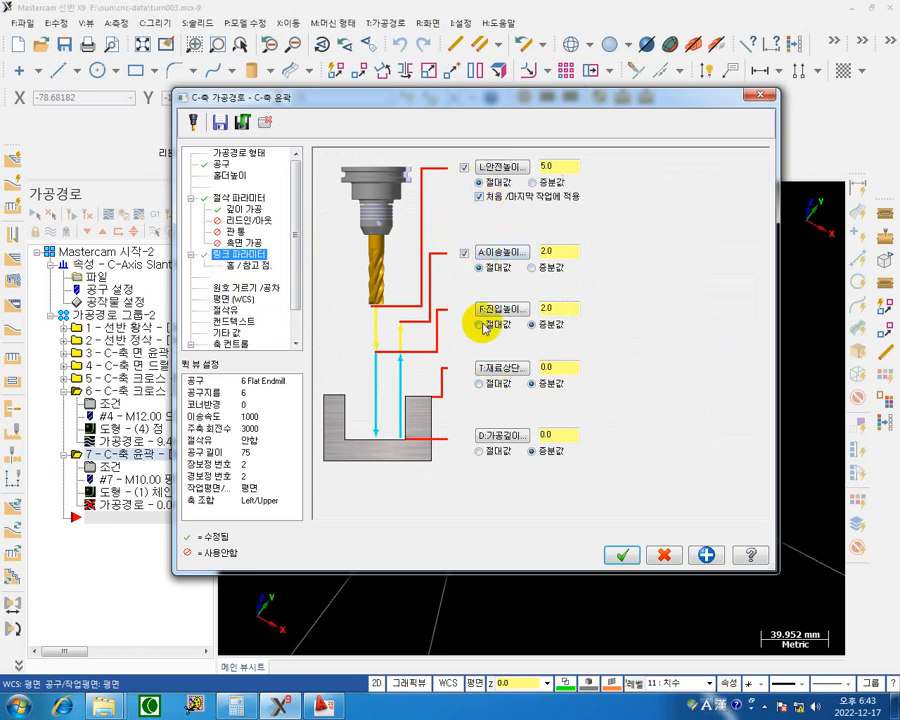
pyautogui.click(480, 324)
pyautogui.click(480, 383)
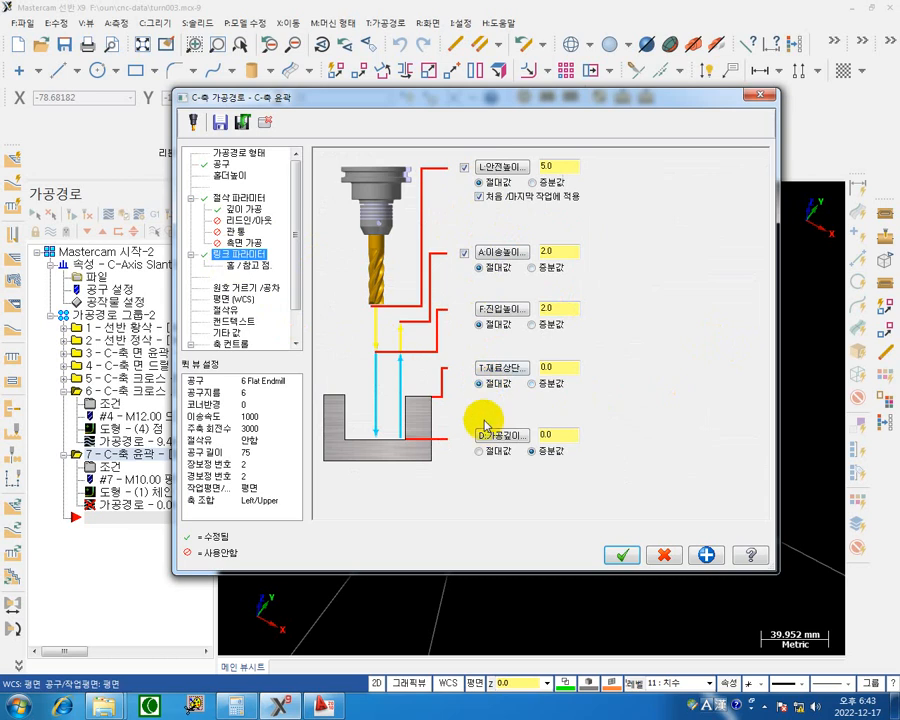
pyautogui.click(480, 451)
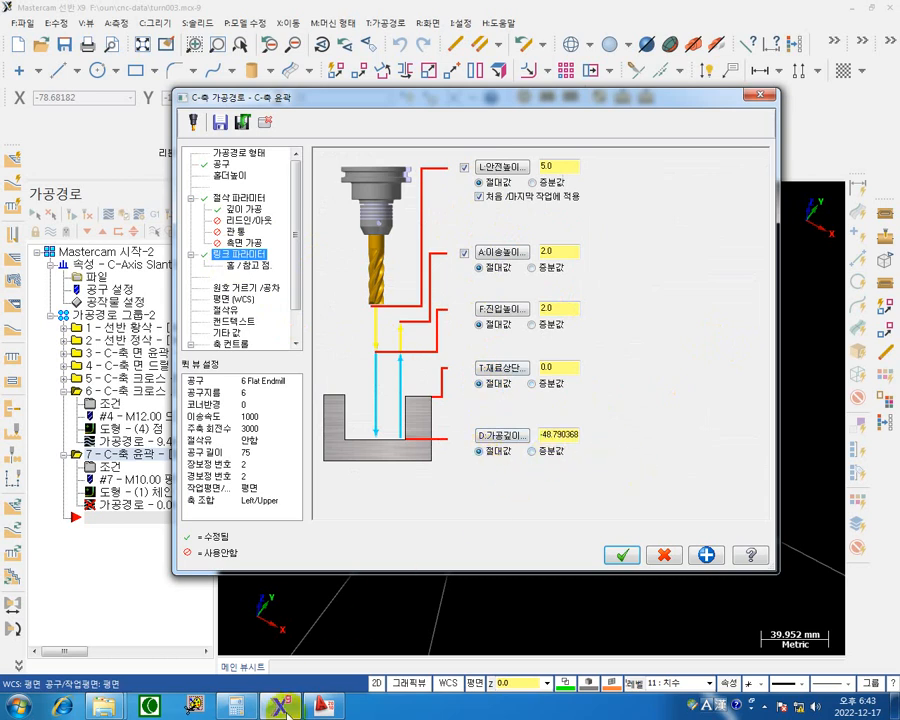
pyautogui.moveTo(325, 706)
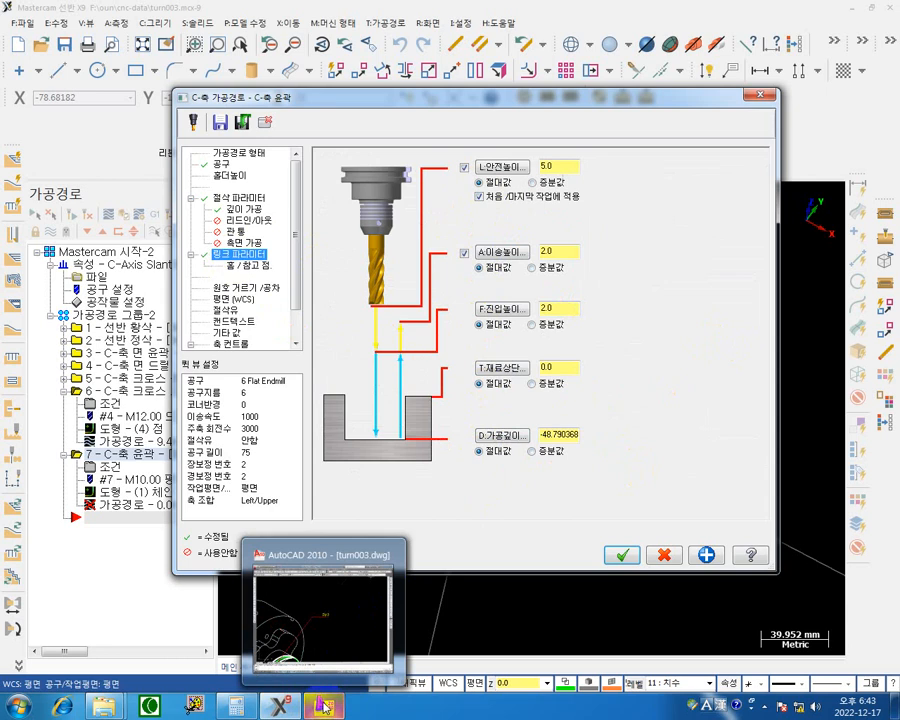
# Examine the shaft slot's dimensions in the front and side views of the AutoCAD drawing turn003.dwg, and return to Mastercam.
pyautogui.click(325, 706)
pyautogui.moveTo(408, 499); pyautogui.dragTo(605, 322, button='middle')
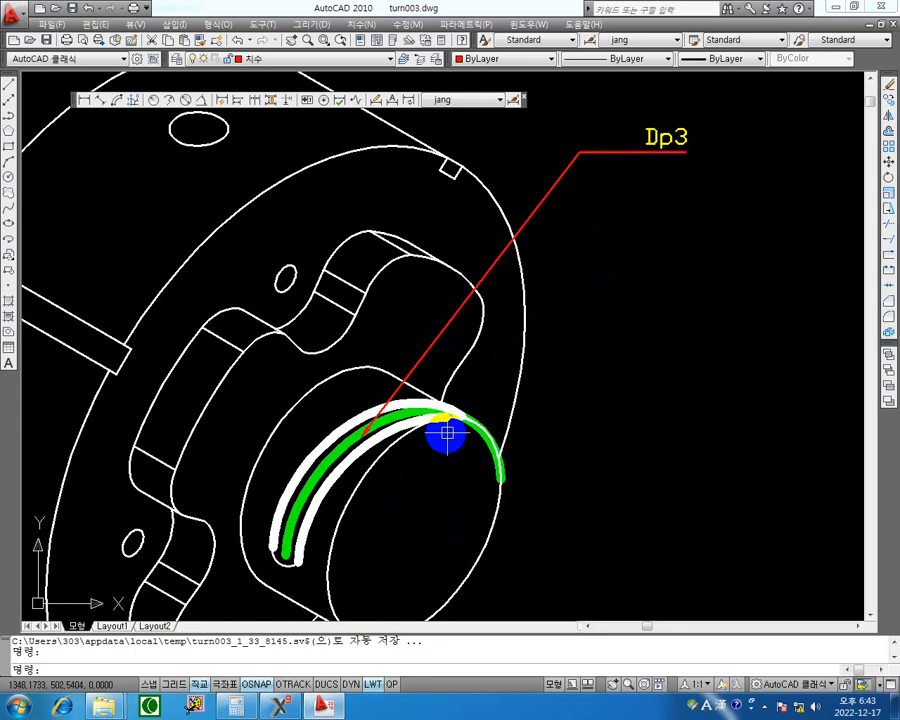
pyautogui.scroll(-6, 446, 433)
pyautogui.scroll(5, 482, 418)
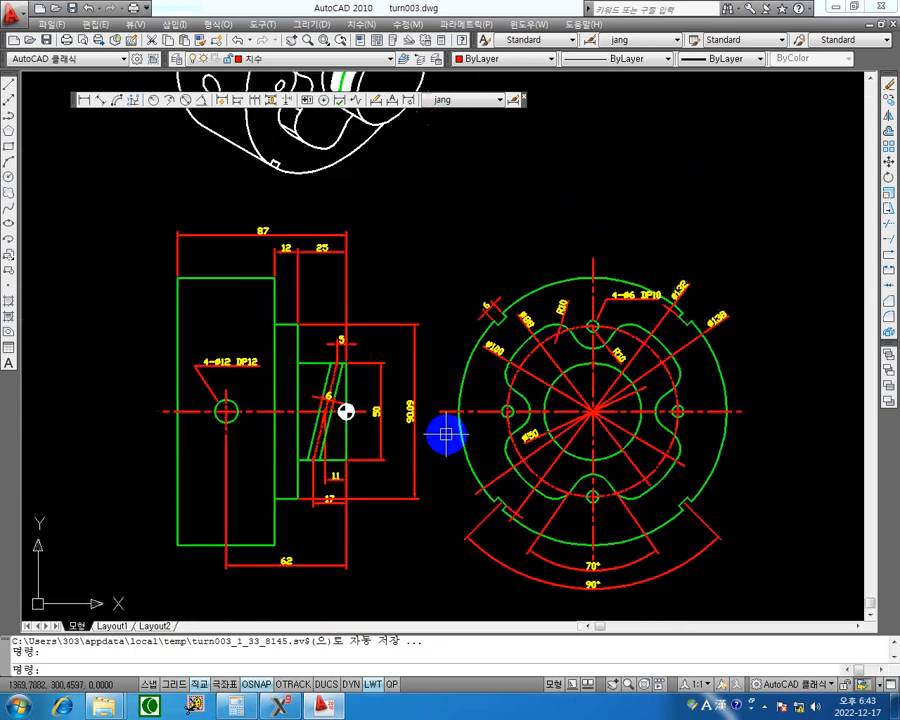
pyautogui.scroll(2, 446, 433)
pyautogui.moveTo(365, 417); pyautogui.dragTo(353, 345, button='middle')
pyautogui.scroll(2, 353, 345)
pyautogui.moveTo(735, 384); pyautogui.dragTo(629, 393, button='middle')
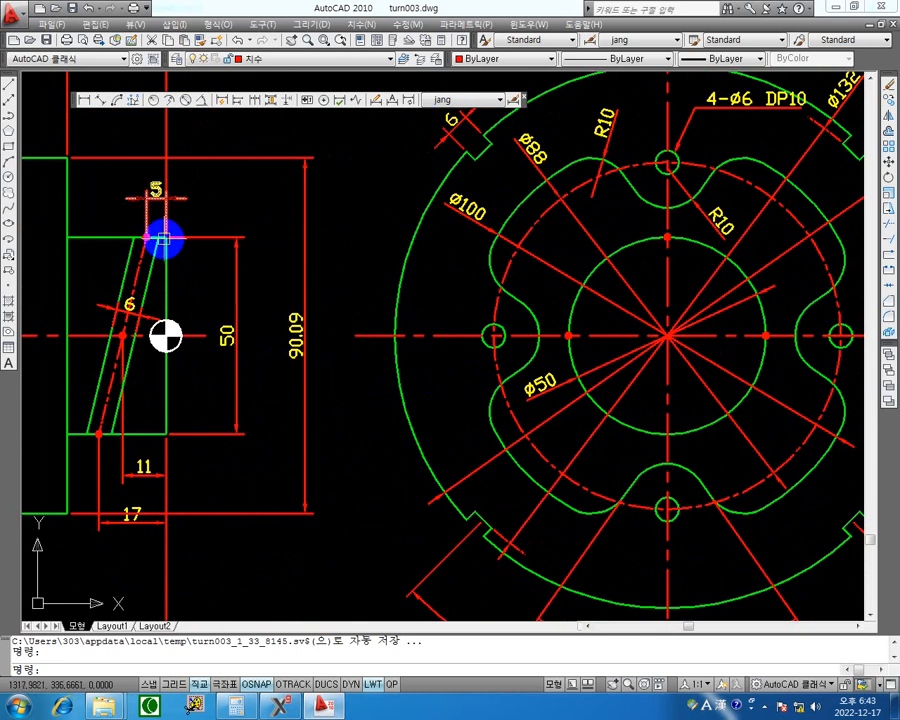
pyautogui.click(842, 12)
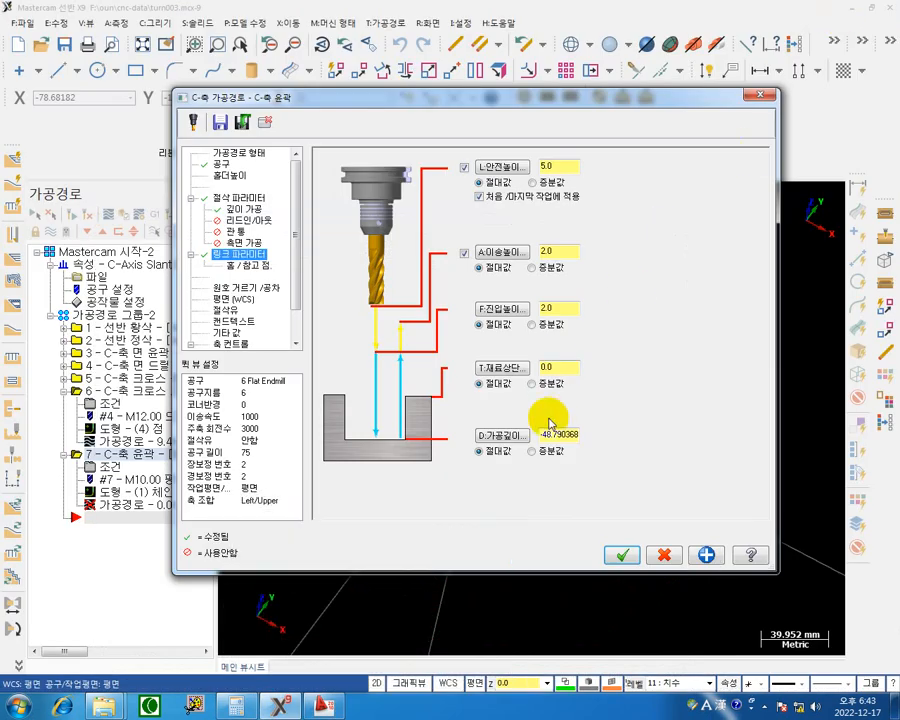
# Set the C-axis contour's linking values to clearance 10, retract 5, top of stock 0 and depth -3.
pyautogui.doubleClick(558, 368)
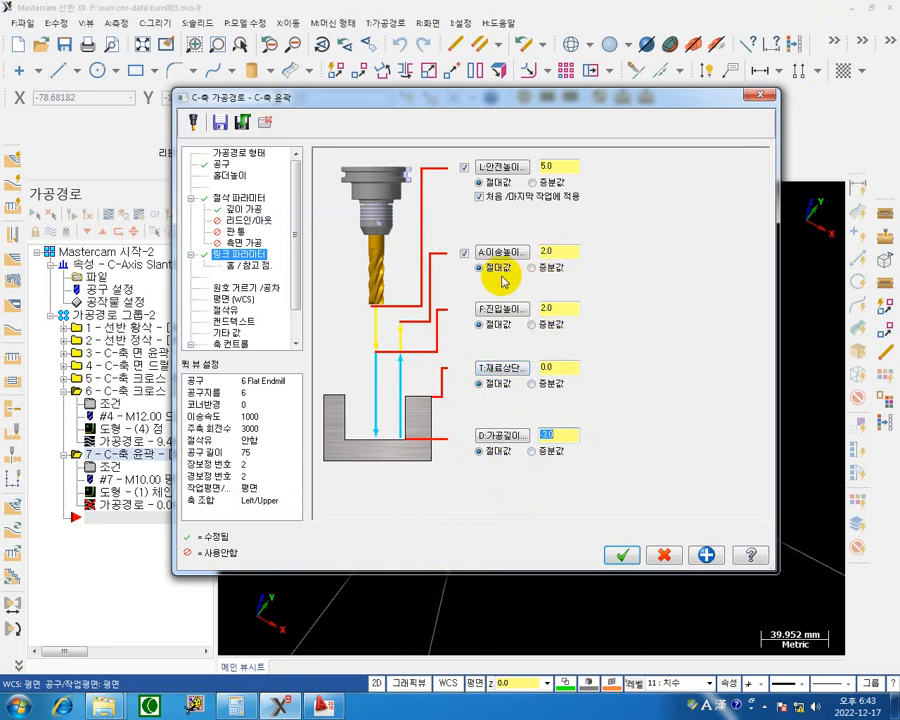
pyautogui.click(560, 251)
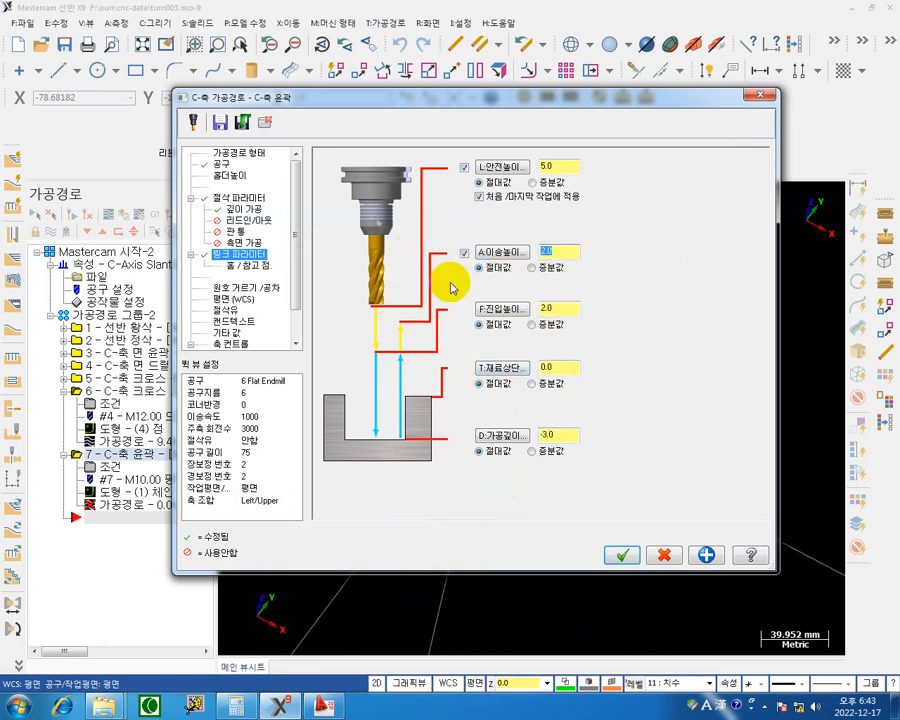
pyautogui.write('5')
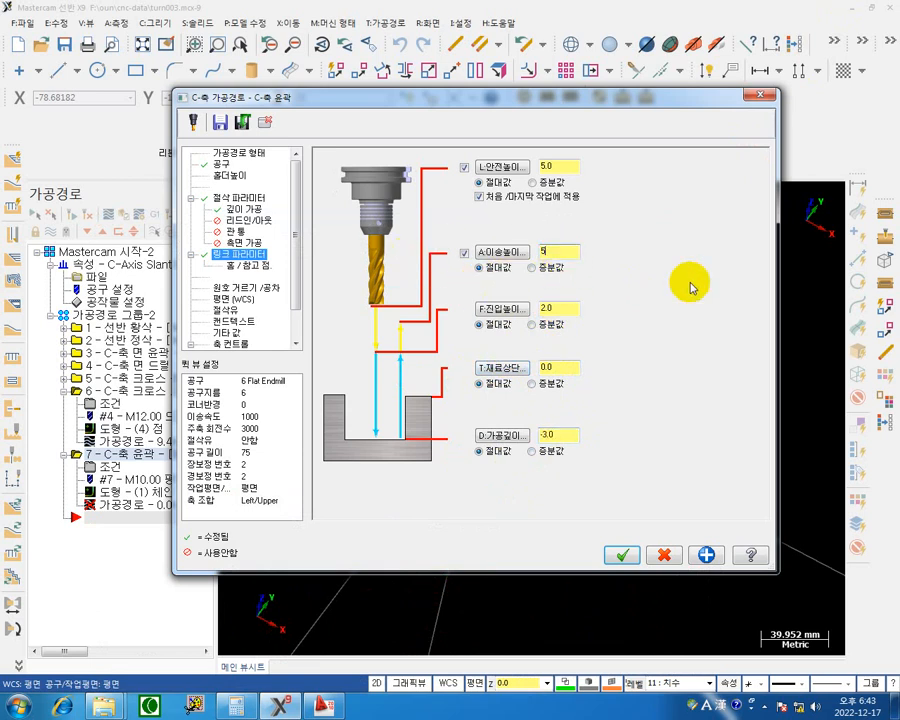
pyautogui.click(567, 166)
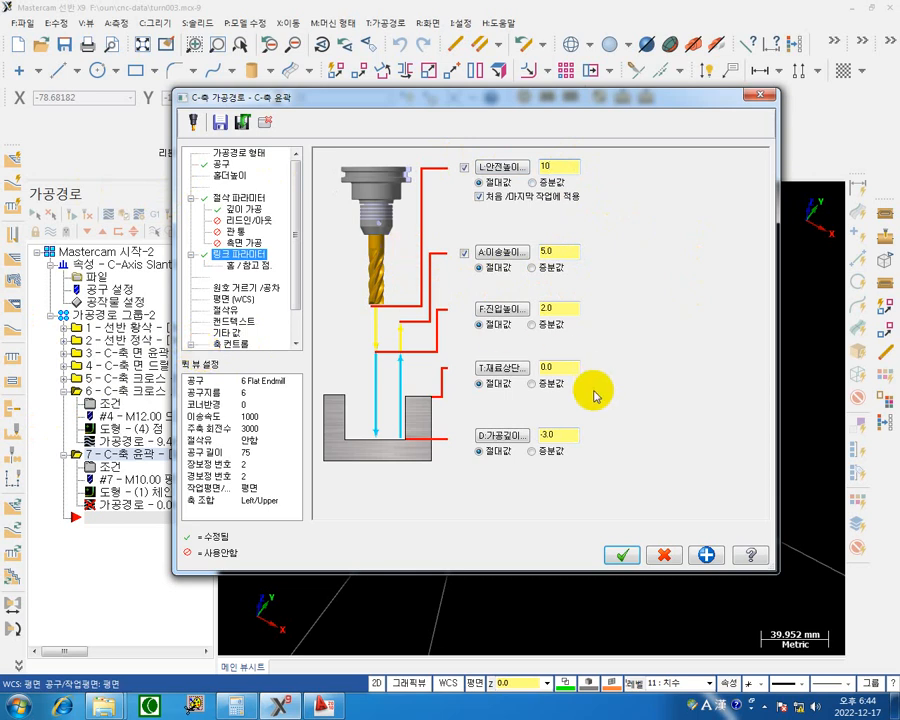
pyautogui.press('F12')
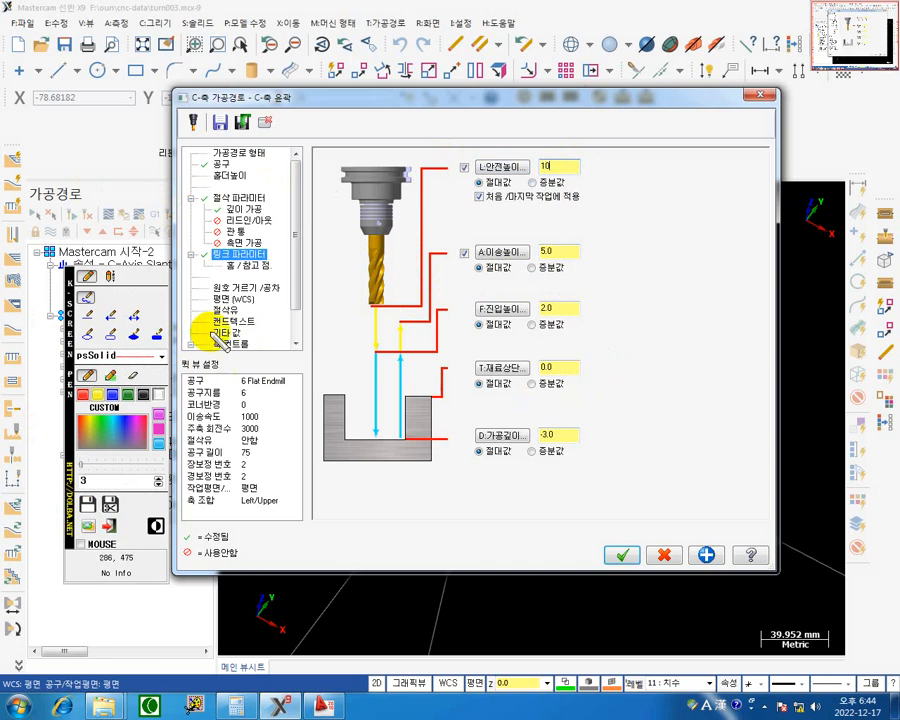
pyautogui.click(159, 418)
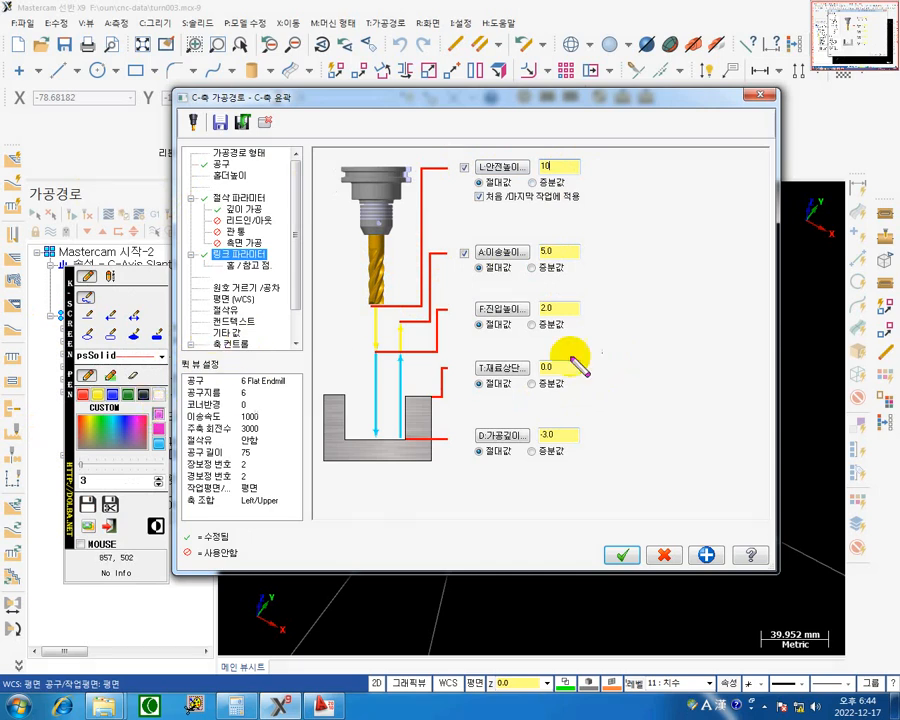
pyautogui.moveTo(590, 359); pyautogui.dragTo(605, 377)
pyautogui.moveTo(605, 359)
pyautogui.mouseDown()
pyautogui.moveTo(590, 377)
pyautogui.moveTo(630, 367)
pyautogui.moveTo(644, 352)
pyautogui.mouseUp()
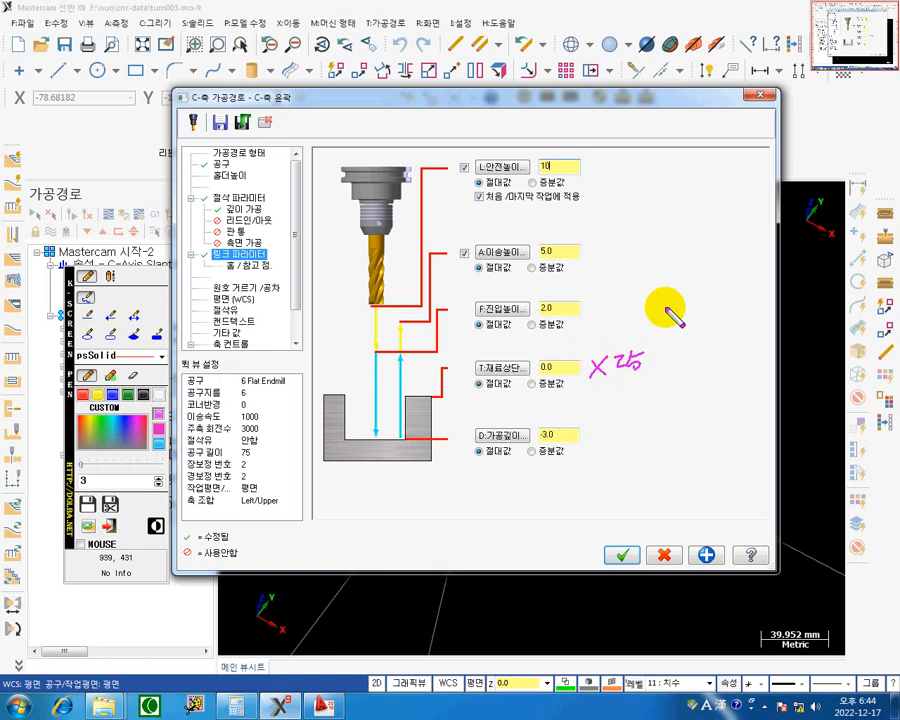
pyautogui.moveTo(593, 297); pyautogui.dragTo(610, 315)
pyautogui.moveTo(608, 296); pyautogui.dragTo(595, 316)
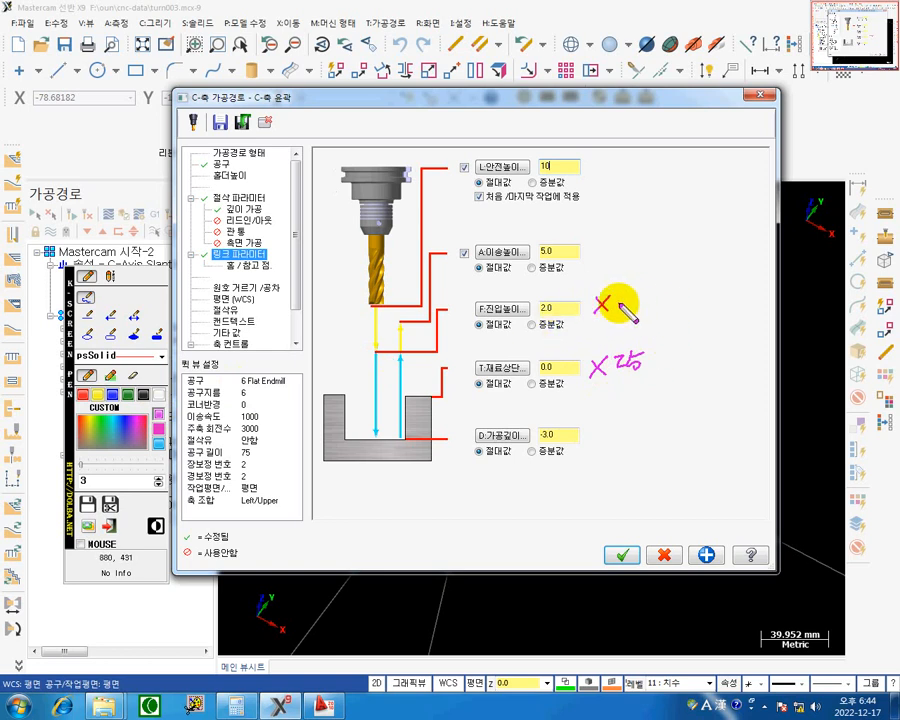
pyautogui.moveTo(623, 301); pyautogui.dragTo(637, 319)
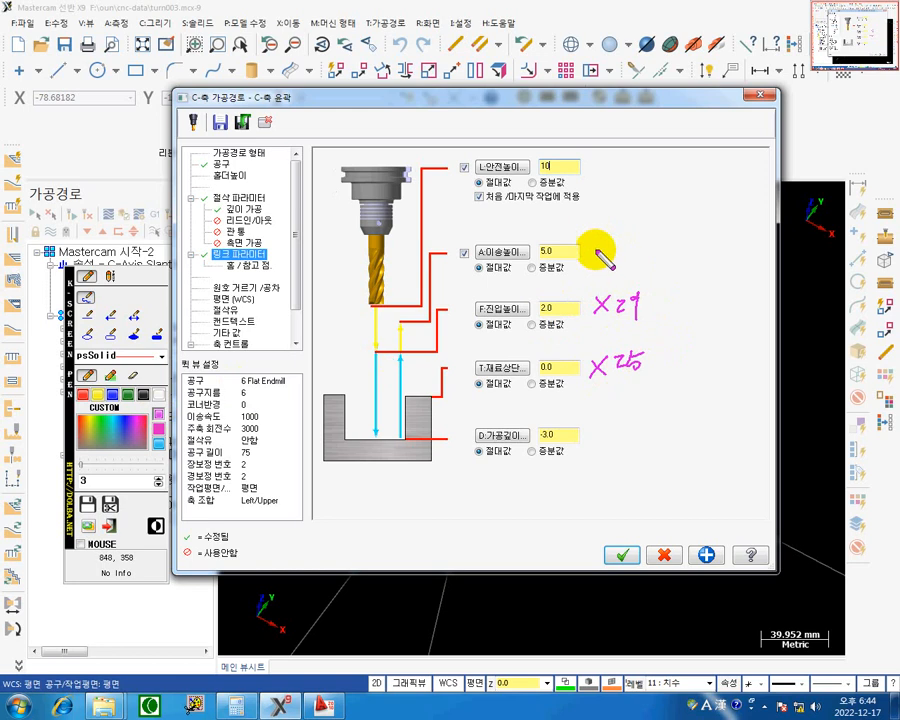
pyautogui.moveTo(606, 245)
pyautogui.mouseDown()
pyautogui.moveTo(595, 265)
pyautogui.moveTo(606, 266)
pyautogui.mouseUp()
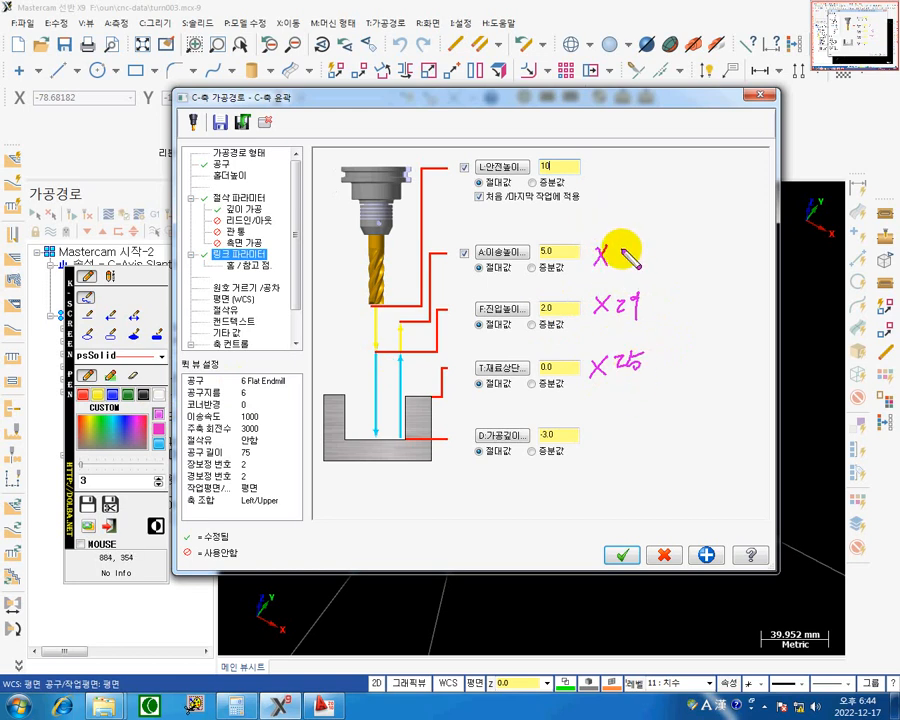
pyautogui.moveTo(637, 258); pyautogui.dragTo(632, 252)
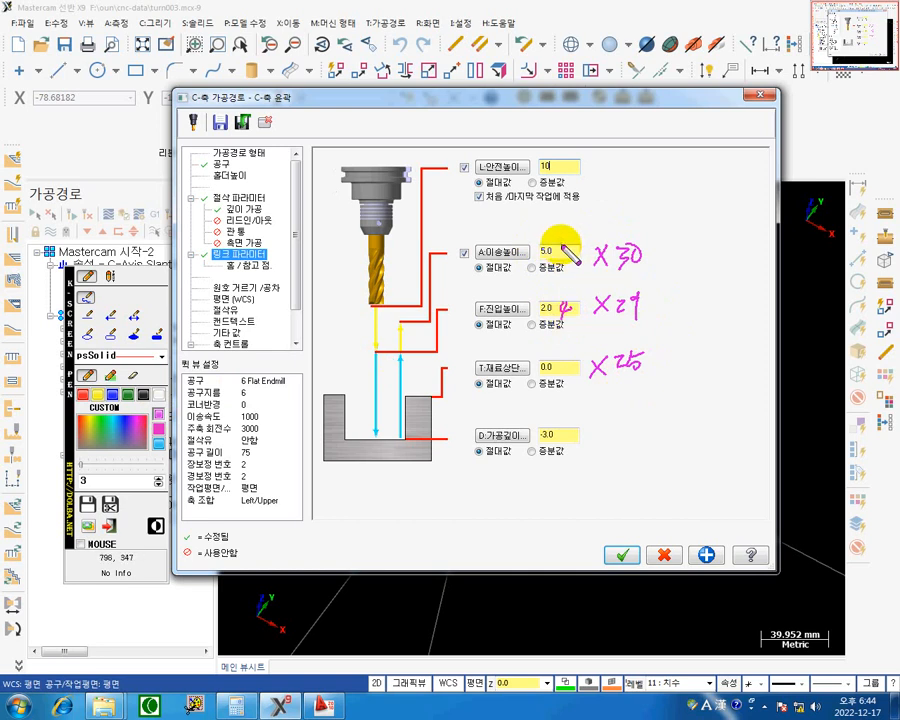
pyautogui.moveTo(572, 246); pyautogui.dragTo(569, 248)
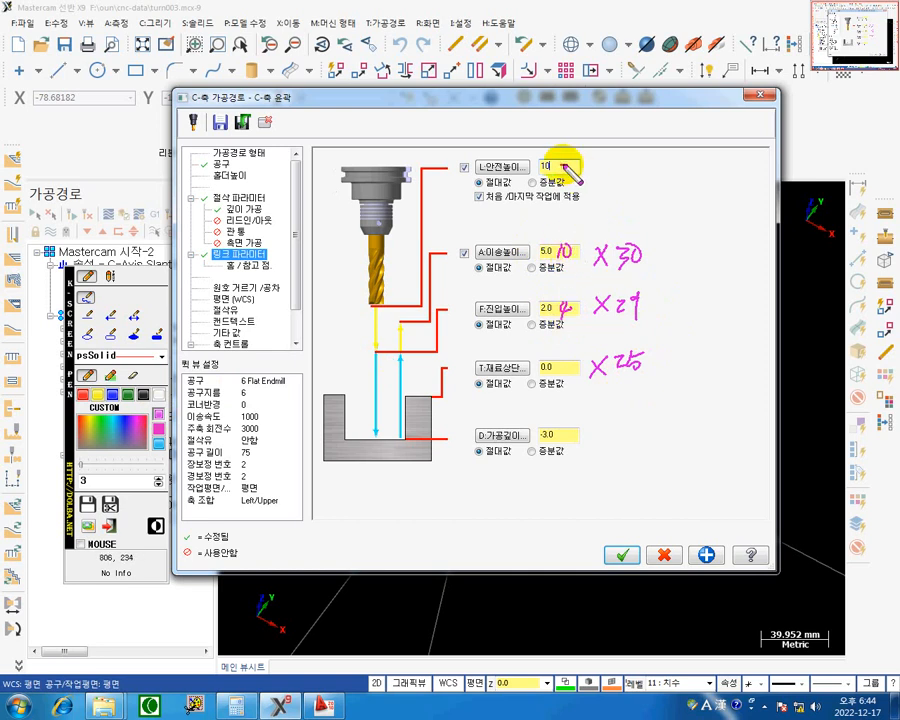
pyautogui.moveTo(582, 172); pyautogui.dragTo(606, 181)
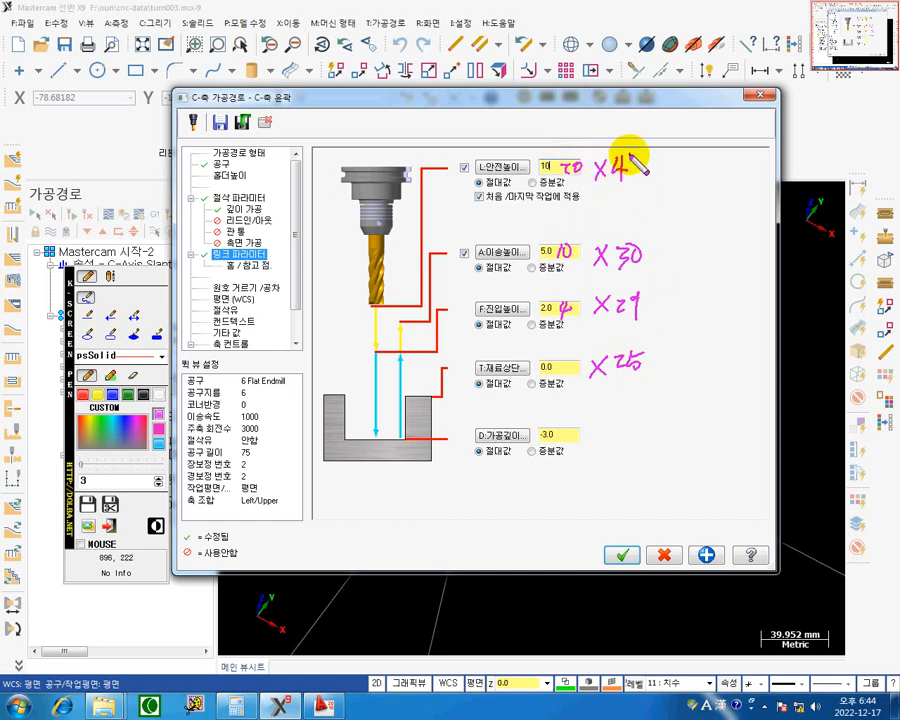
pyautogui.click(644, 184)
pyautogui.moveTo(589, 188); pyautogui.dragTo(646, 190)
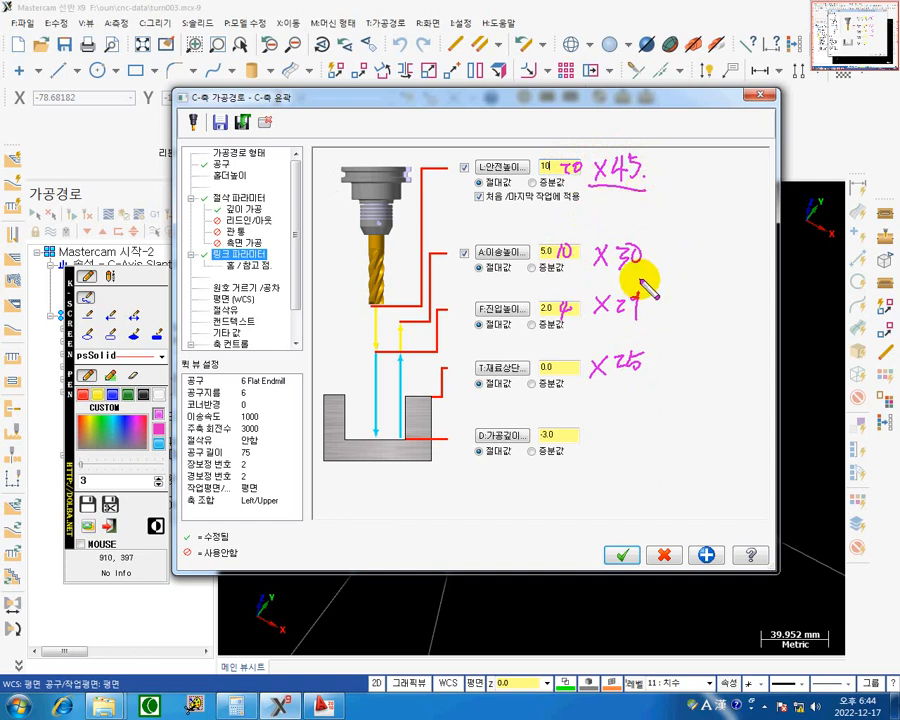
pyautogui.moveTo(588, 271); pyautogui.dragTo(634, 271)
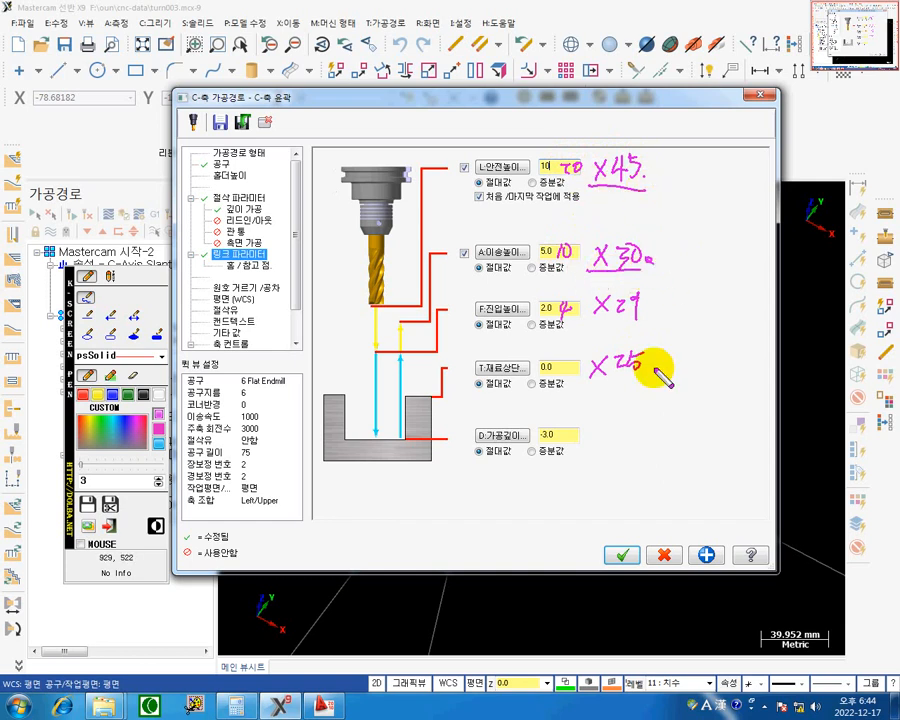
pyautogui.moveTo(591, 324); pyautogui.dragTo(640, 323)
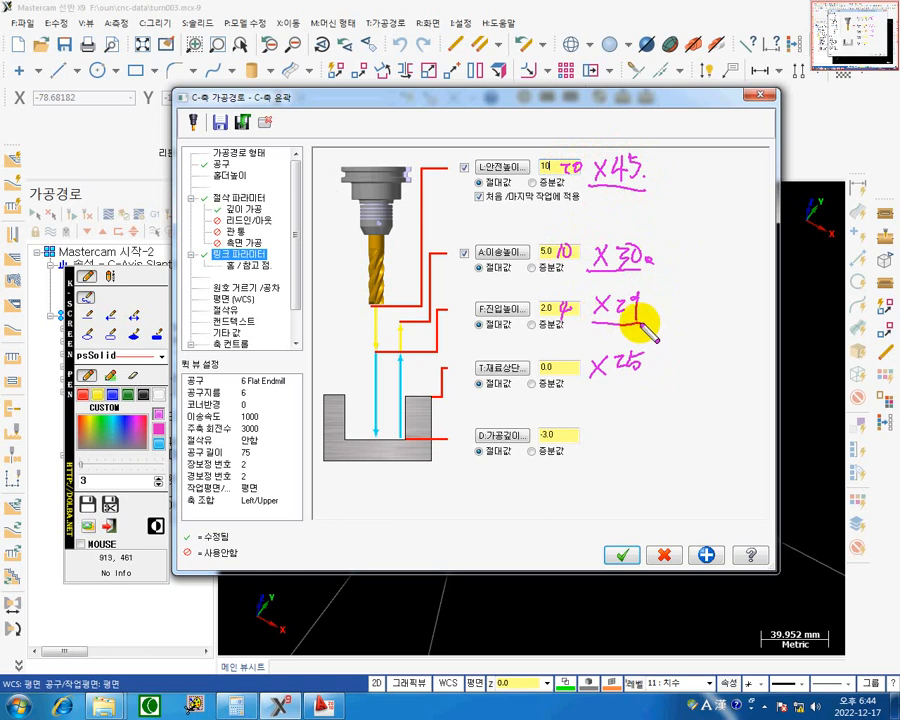
pyautogui.click(650, 315)
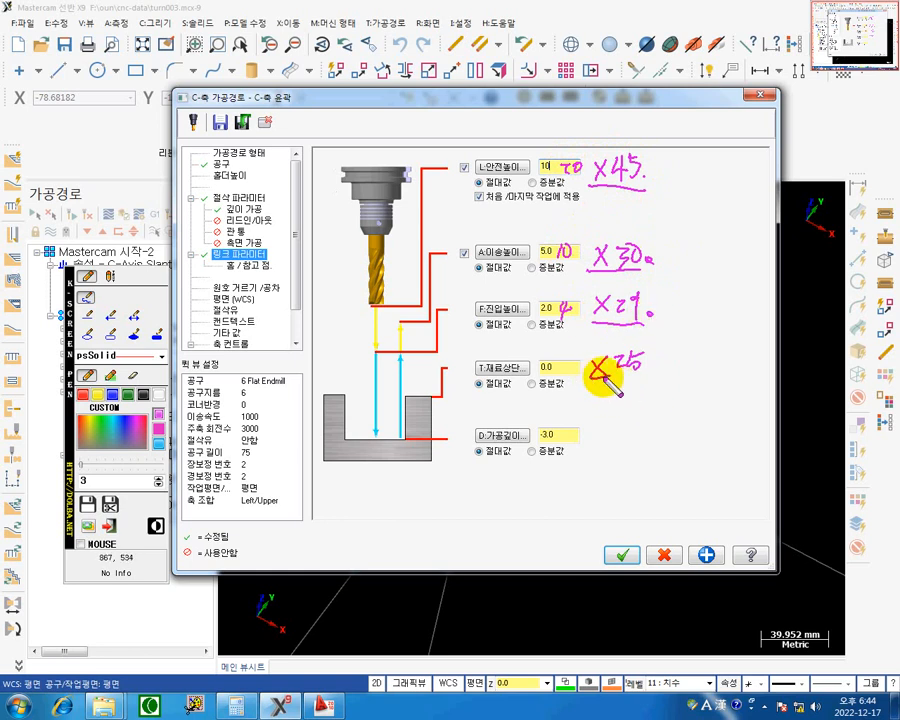
pyautogui.moveTo(593, 378); pyautogui.dragTo(640, 374)
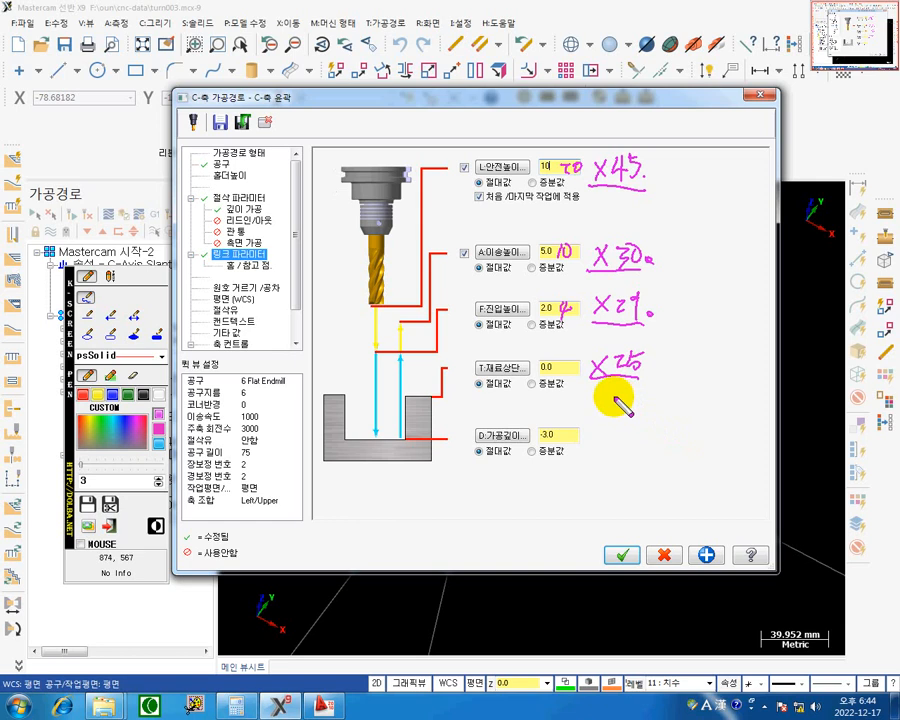
pyautogui.moveTo(615, 402)
pyautogui.mouseDown()
pyautogui.moveTo(633, 415)
pyautogui.moveTo(650, 412)
pyautogui.mouseUp()
pyautogui.moveTo(644, 402); pyautogui.dragTo(641, 424)
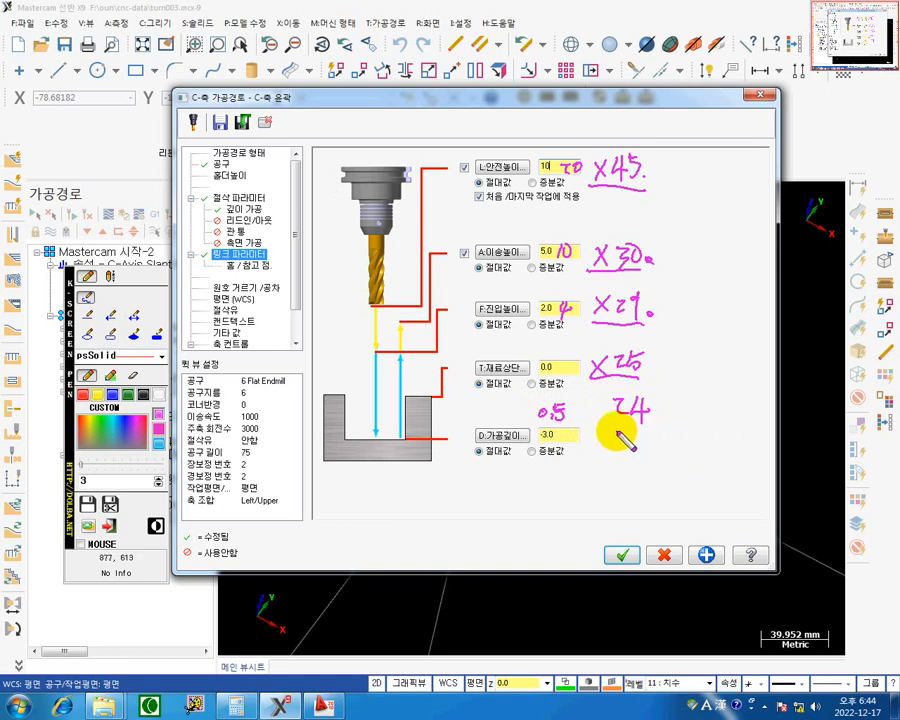
pyautogui.moveTo(620, 445); pyautogui.dragTo(636, 443)
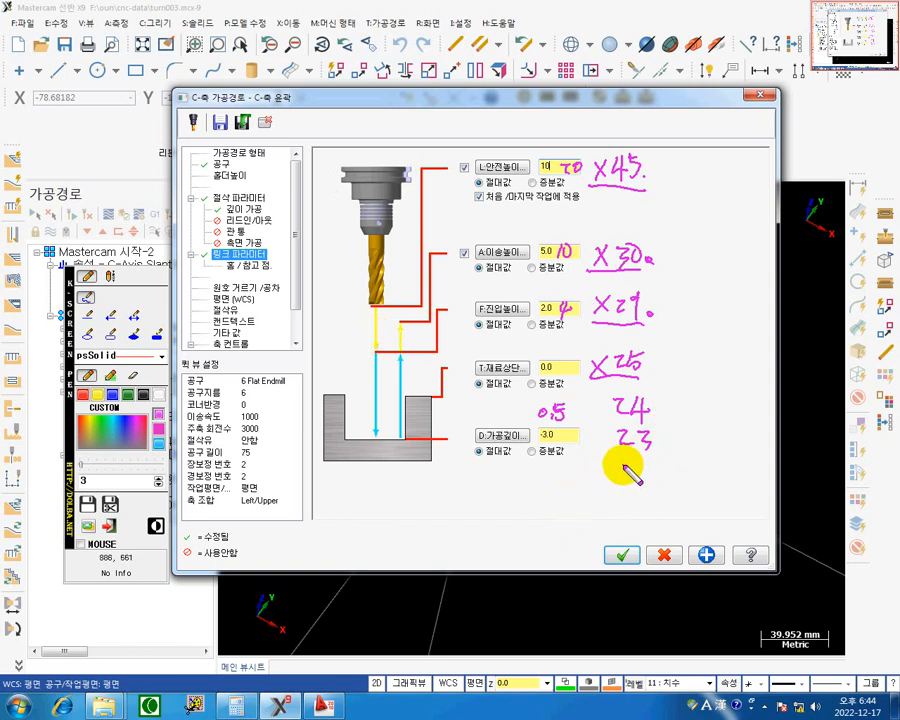
pyautogui.moveTo(641, 463)
pyautogui.mouseDown()
pyautogui.moveTo(656, 475)
pyautogui.moveTo(641, 493)
pyautogui.mouseUp()
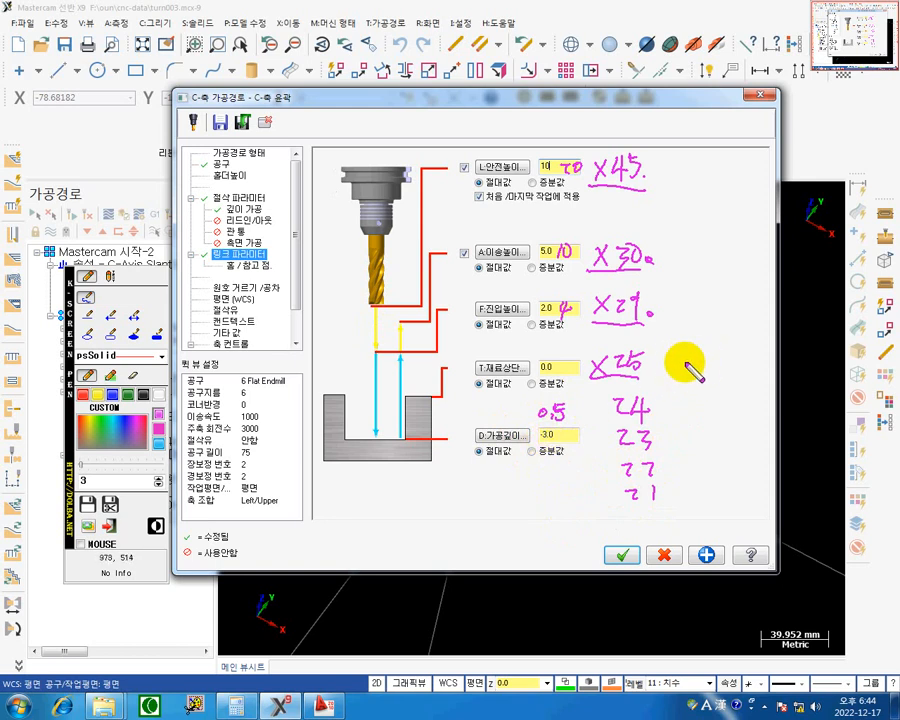
pyautogui.moveTo(673, 361); pyautogui.dragTo(685, 360)
pyautogui.moveTo(700, 354); pyautogui.dragTo(704, 365)
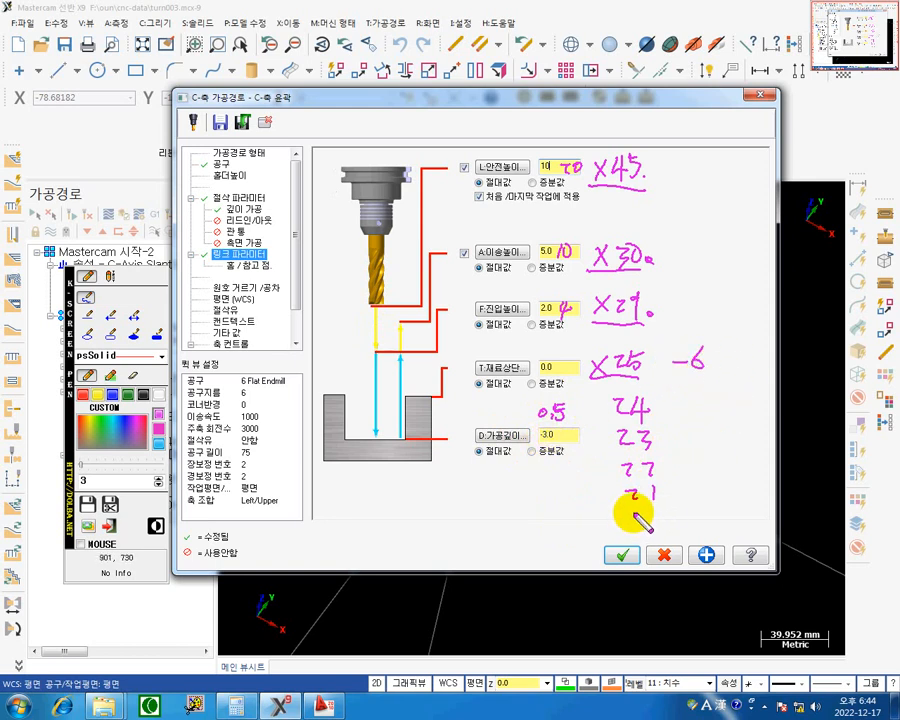
pyautogui.moveTo(632, 513); pyautogui.dragTo(647, 523)
pyautogui.moveTo(660, 513); pyautogui.dragTo(659, 514)
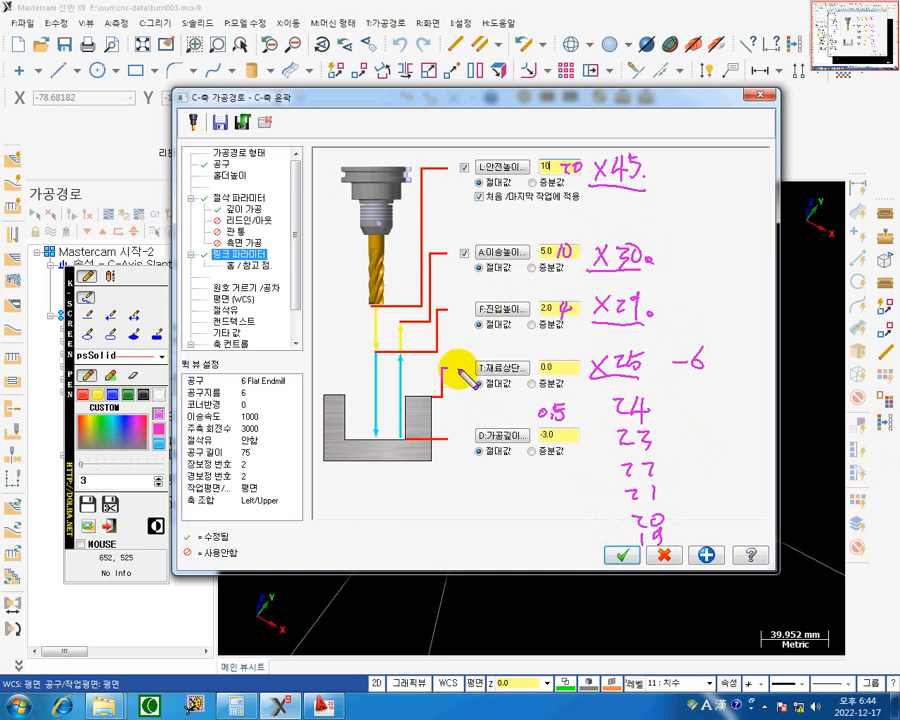
pyautogui.moveTo(661, 362)
pyautogui.mouseDown()
pyautogui.moveTo(579, 368)
pyautogui.moveTo(650, 355)
pyautogui.moveTo(595, 362)
pyautogui.moveTo(643, 358)
pyautogui.moveTo(595, 362)
pyautogui.moveTo(640, 382)
pyautogui.moveTo(625, 360)
pyautogui.moveTo(601, 380)
pyautogui.mouseUp()
pyautogui.press('Escape')
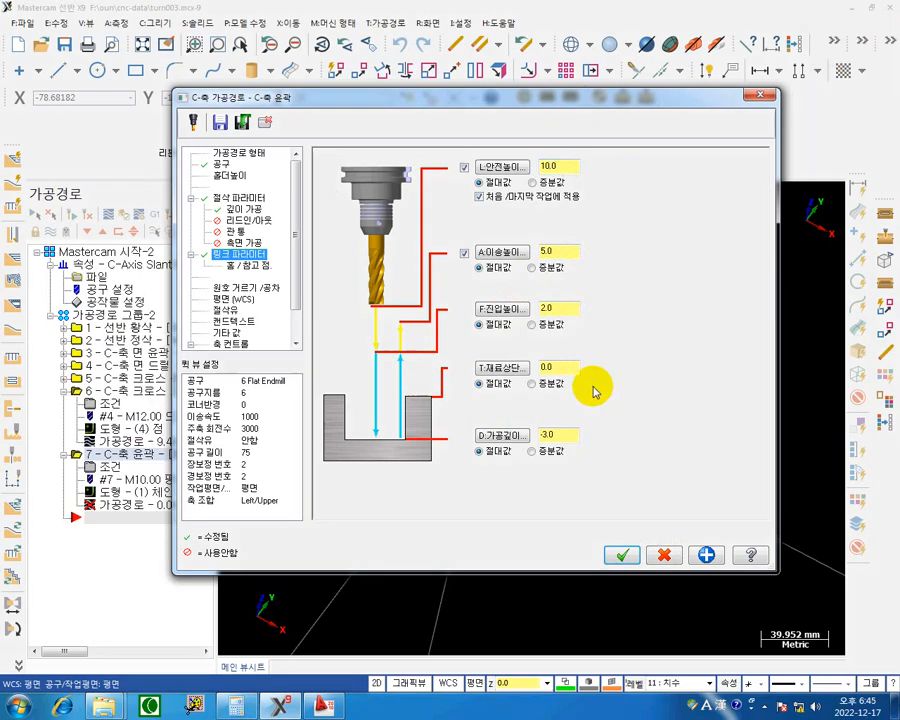
# Turn on flood coolant for the C-axis contour.
pyautogui.click(222, 310)
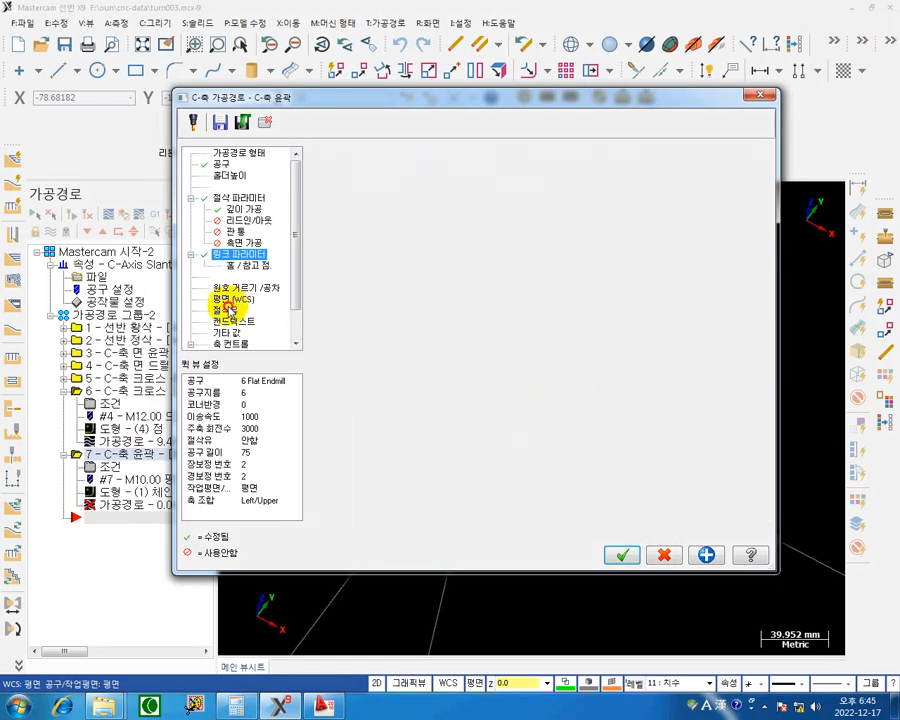
pyautogui.click(561, 235)
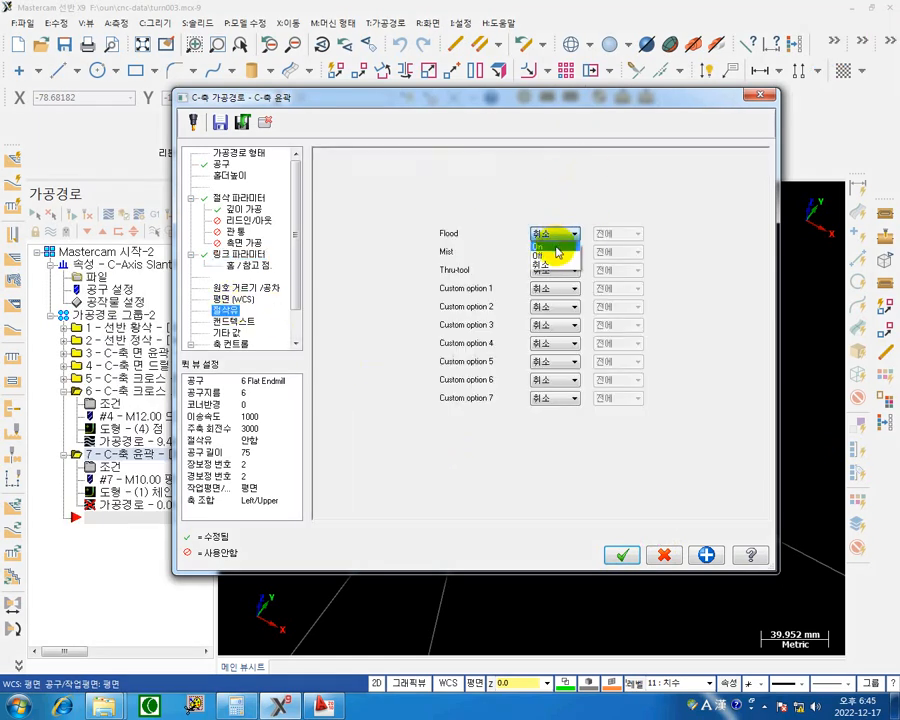
pyautogui.click(556, 246)
# Set the rotary diameter for the C-axis contour's axis substitution to 25, and go back to the linking parameters.
pyautogui.scroll(-1, 297, 300)
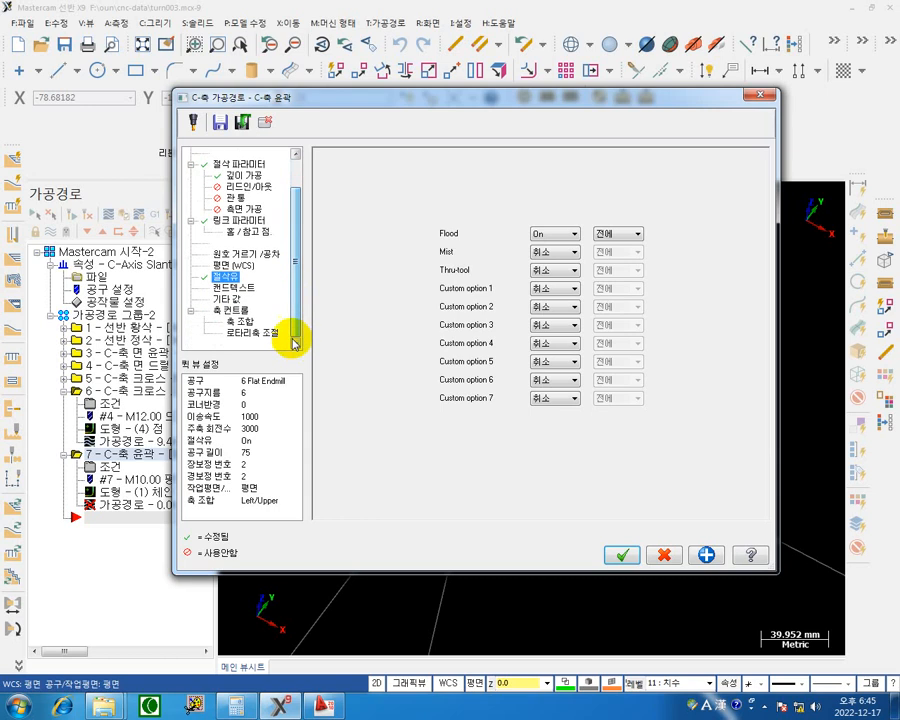
pyautogui.click(252, 332)
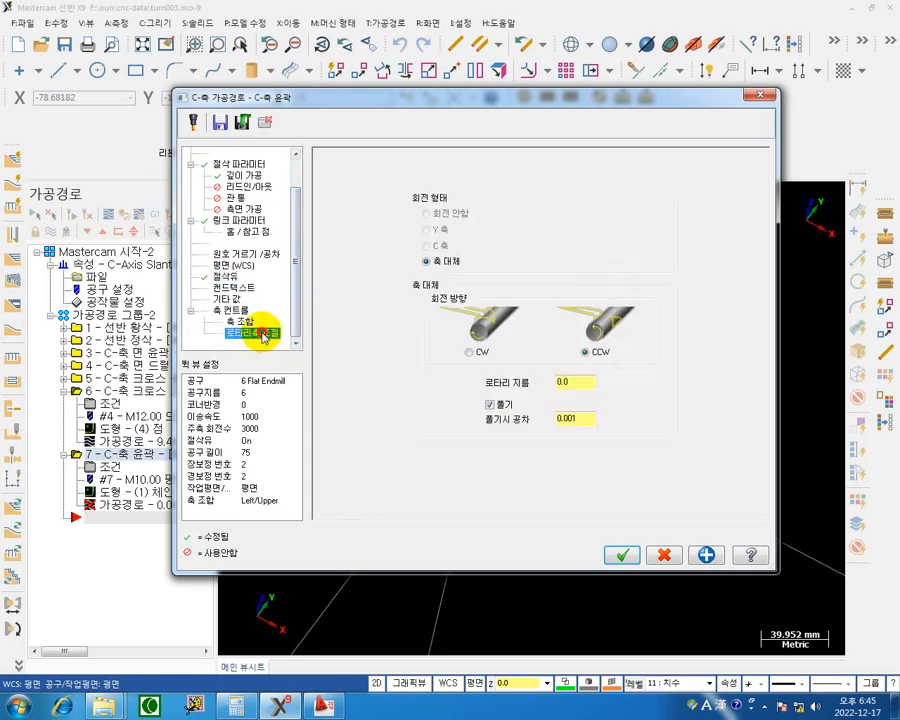
pyautogui.doubleClick(585, 383)
pyautogui.write('2')
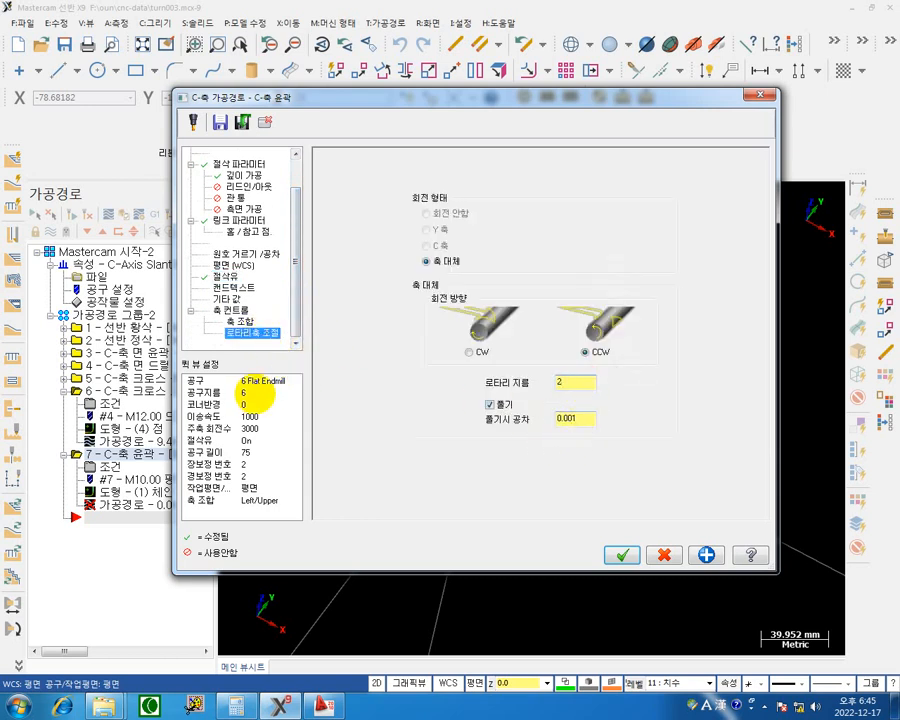
pyautogui.write('5')
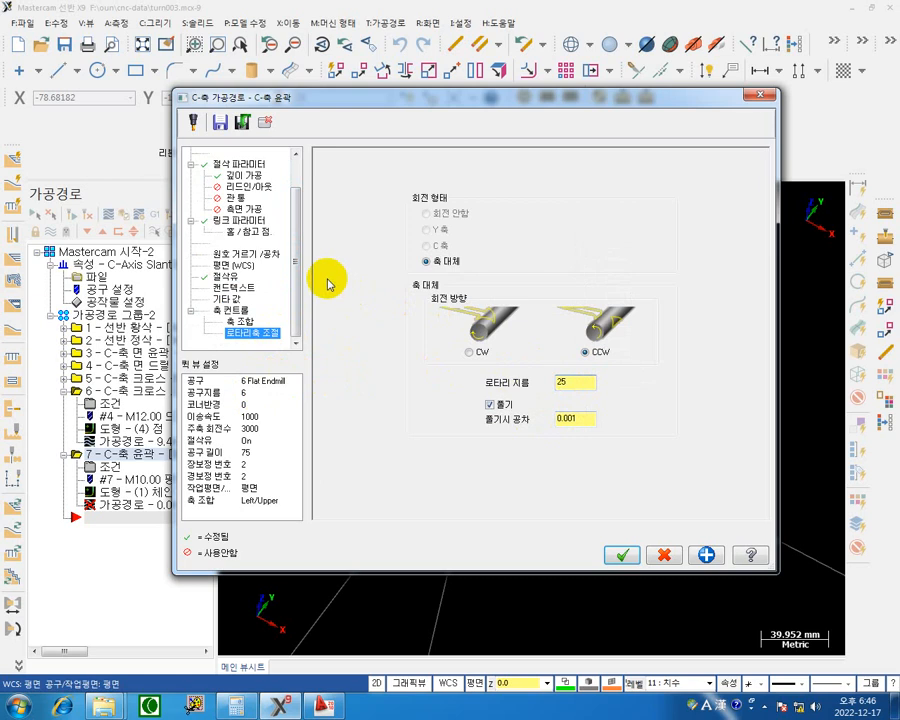
pyautogui.click(251, 221)
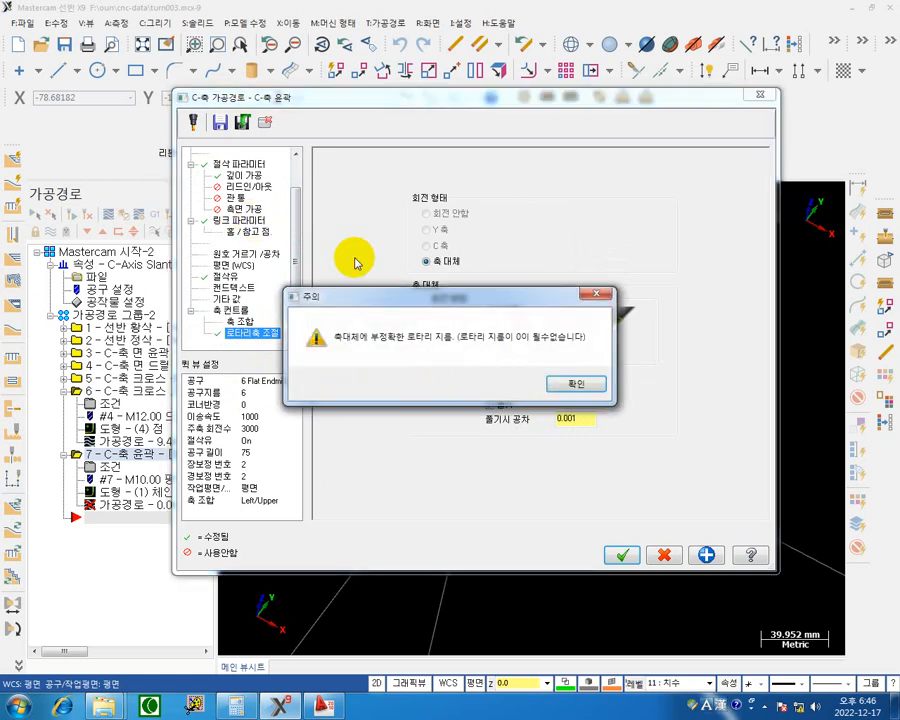
# Dismiss the rotary diameter warning, set the C-axis contour's rotary direction to CW with unroll enabled, and accept the toolpath parameters.
pyautogui.click(594, 294)
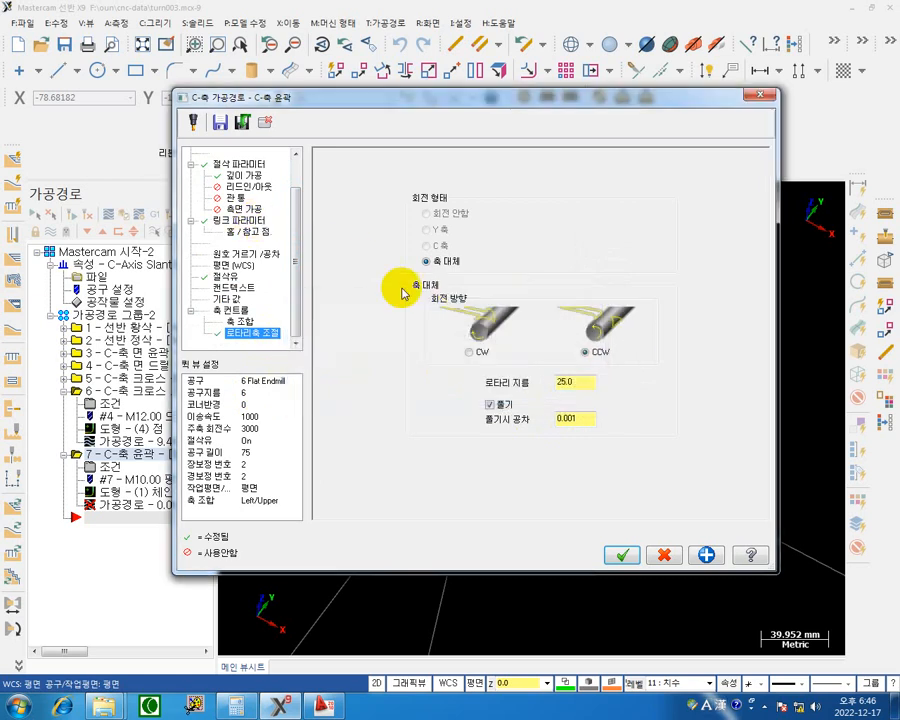
pyautogui.click(258, 221)
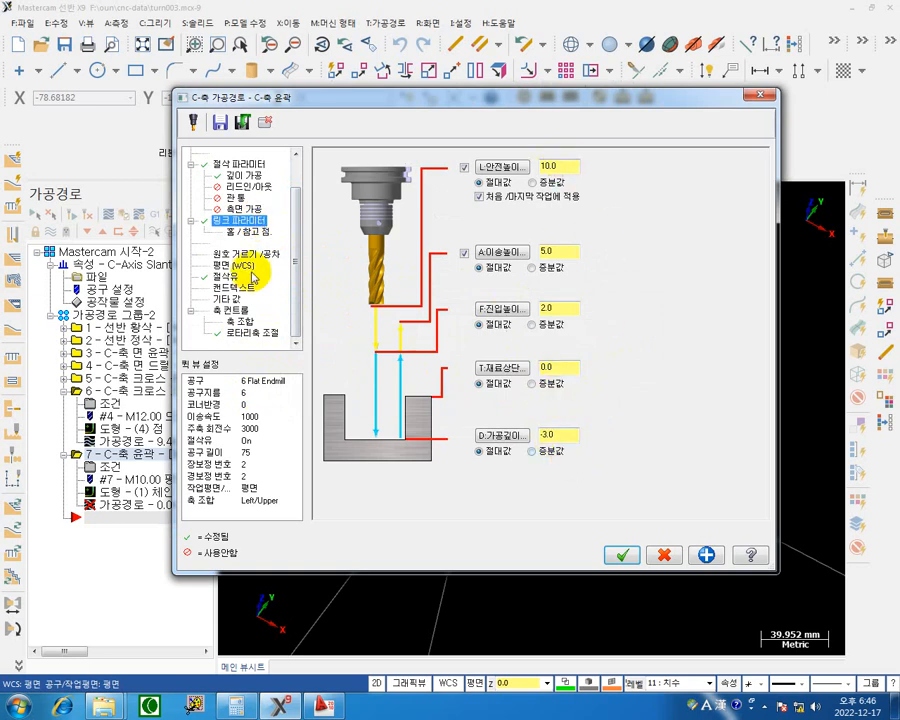
pyautogui.click(242, 333)
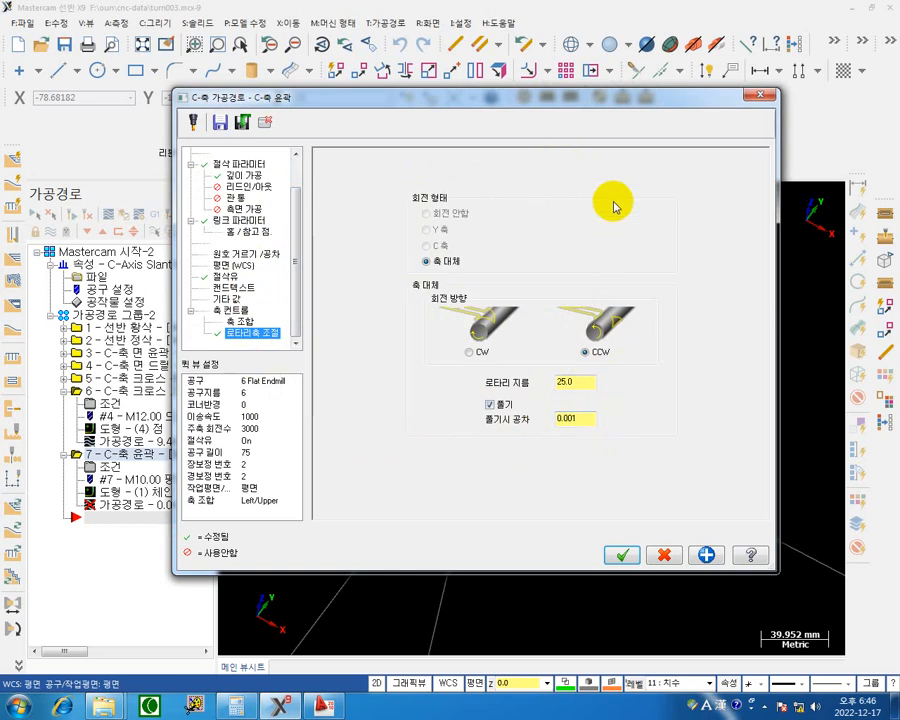
pyautogui.moveTo(594, 110)
pyautogui.mouseDown()
pyautogui.moveTo(681, 165)
pyautogui.moveTo(543, 509)
pyautogui.moveTo(522, 495)
pyautogui.moveTo(592, 256)
pyautogui.moveTo(593, 123)
pyautogui.mouseUp()
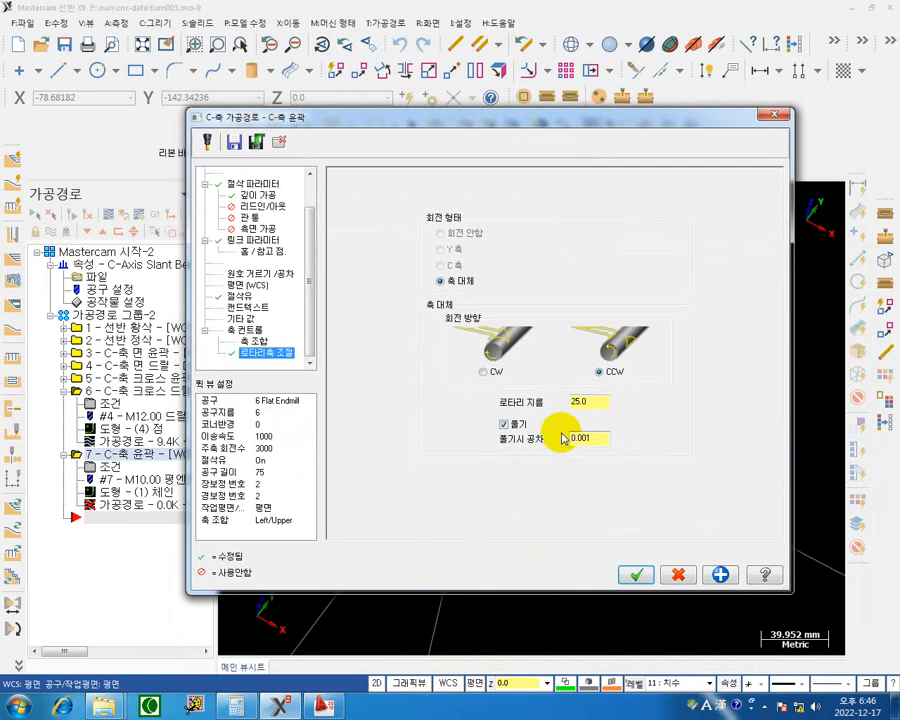
pyautogui.click(504, 424)
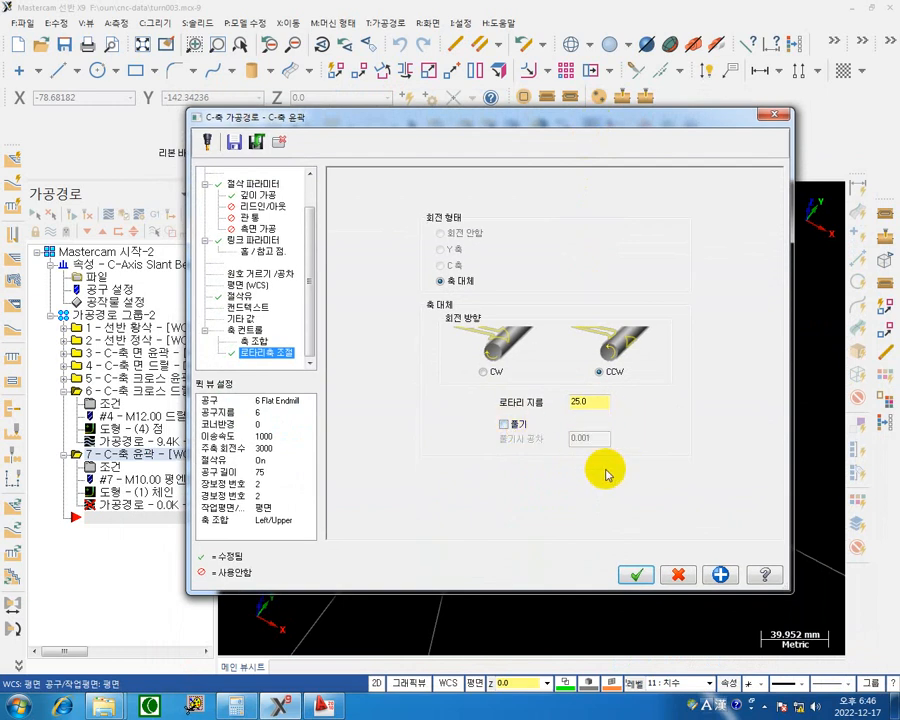
pyautogui.moveTo(585, 125)
pyautogui.mouseDown()
pyautogui.moveTo(602, 627)
pyautogui.moveTo(591, 590)
pyautogui.moveTo(570, 136)
pyautogui.mouseUp()
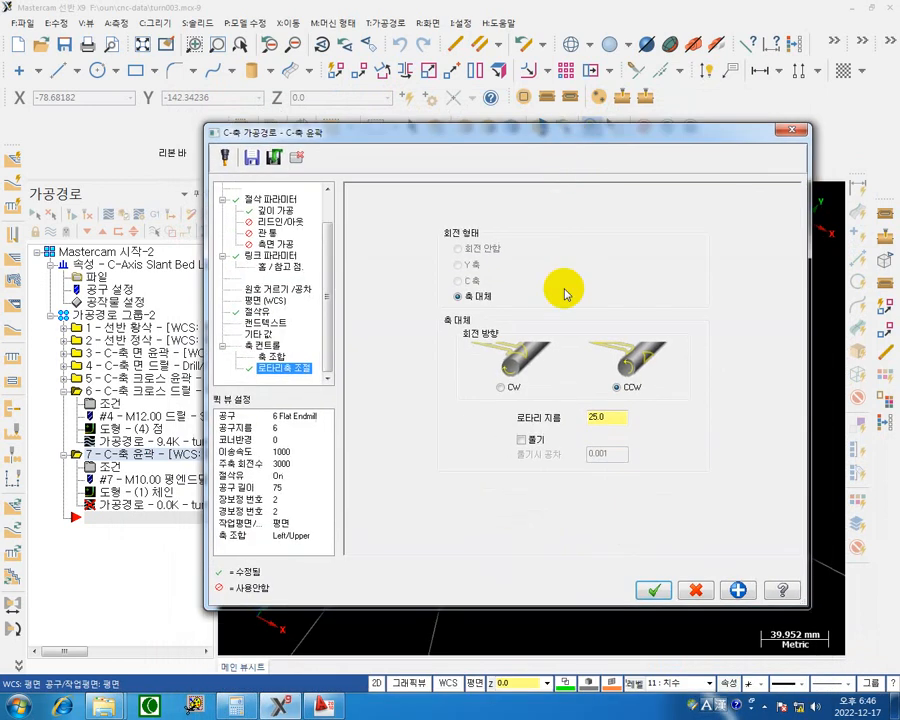
pyautogui.click(523, 440)
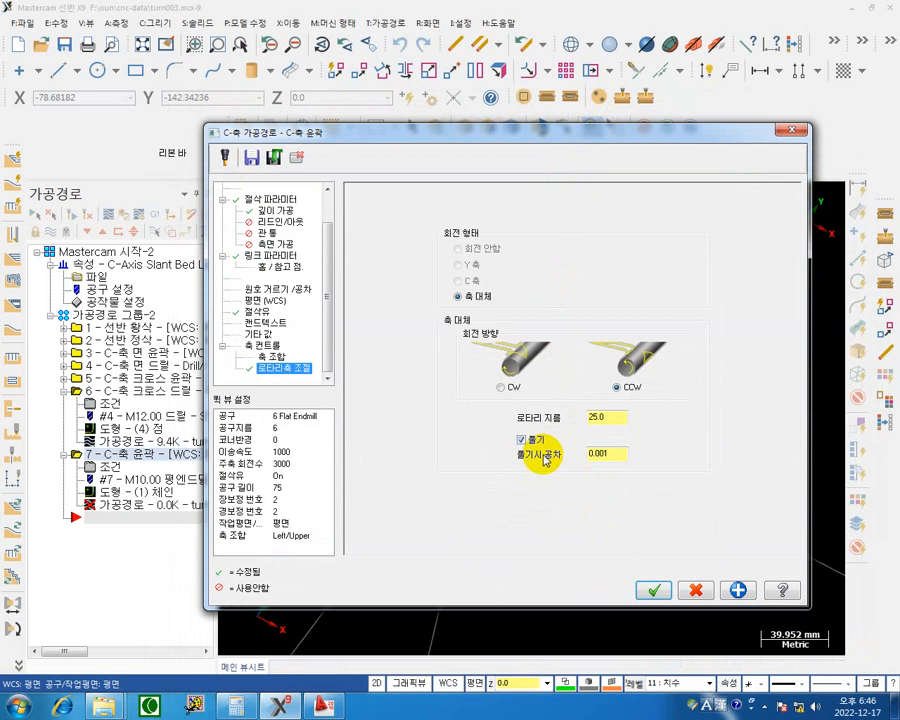
pyautogui.click(507, 385)
pyautogui.click(653, 589)
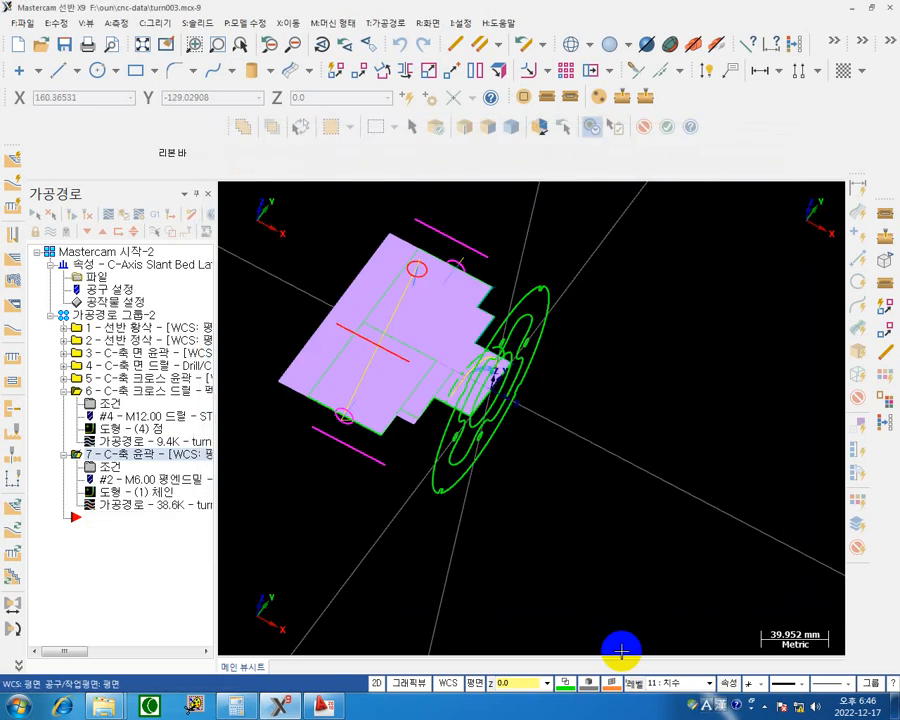
# Show the part in isometric view and backplot the shaft slot's C-axis contour toolpath.
pyautogui.rightClick(630, 360)
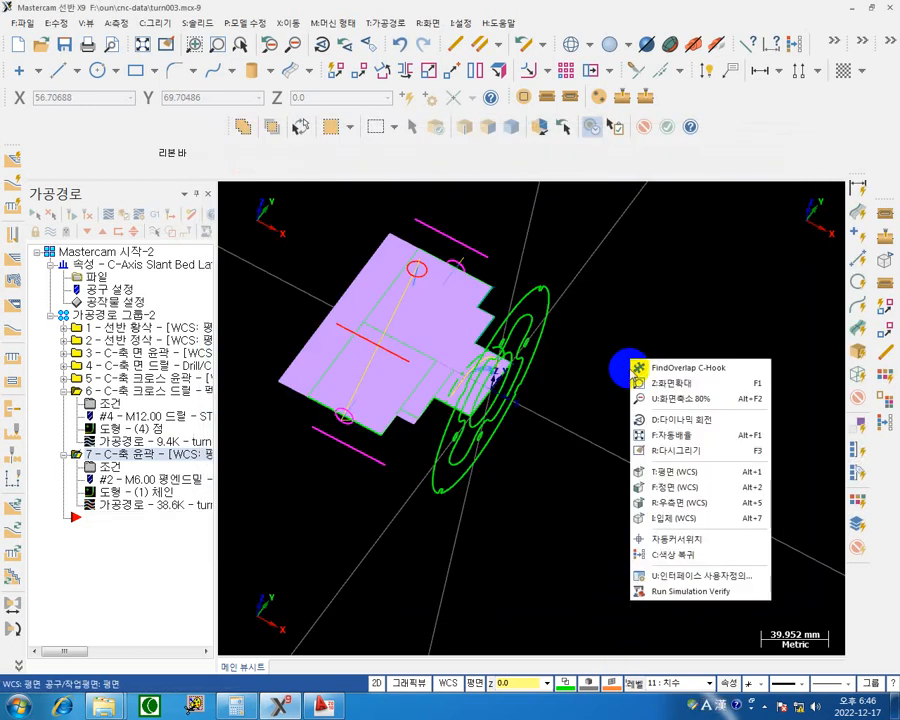
pyautogui.click(643, 514)
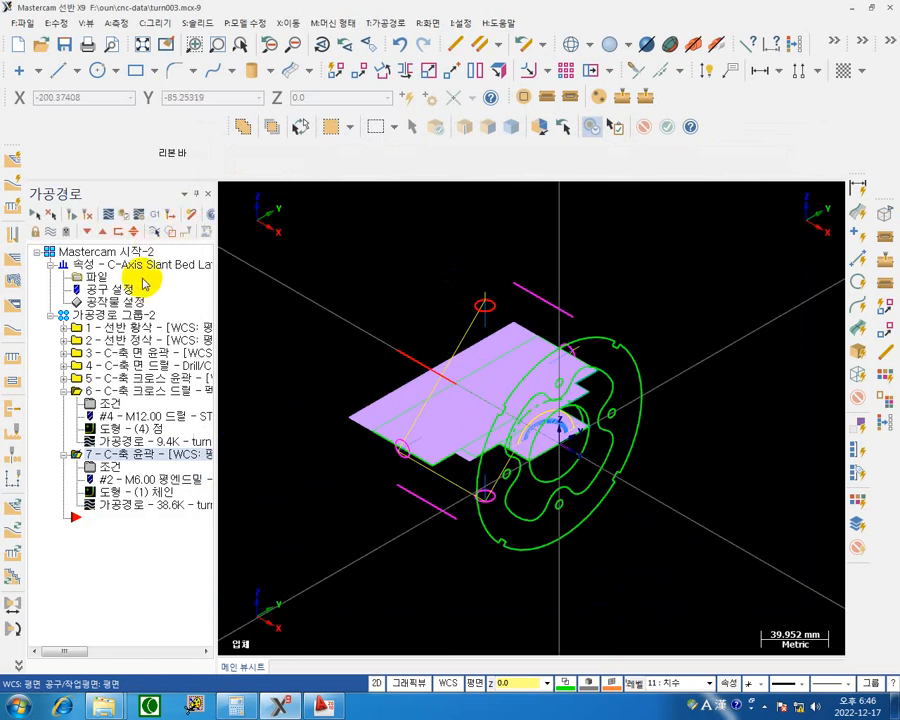
pyautogui.click(63, 391)
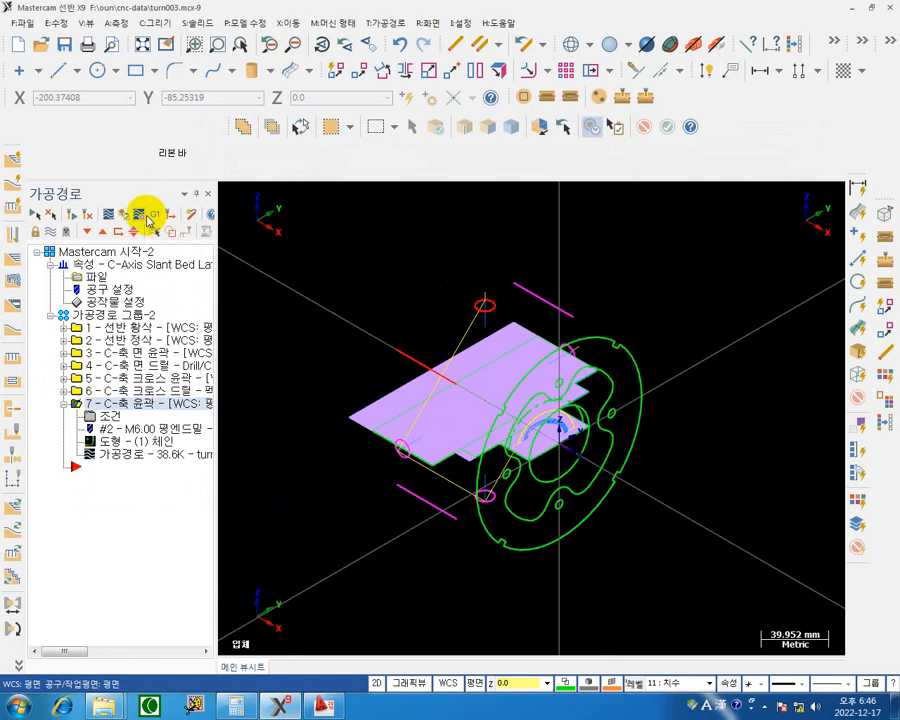
pyautogui.click(110, 214)
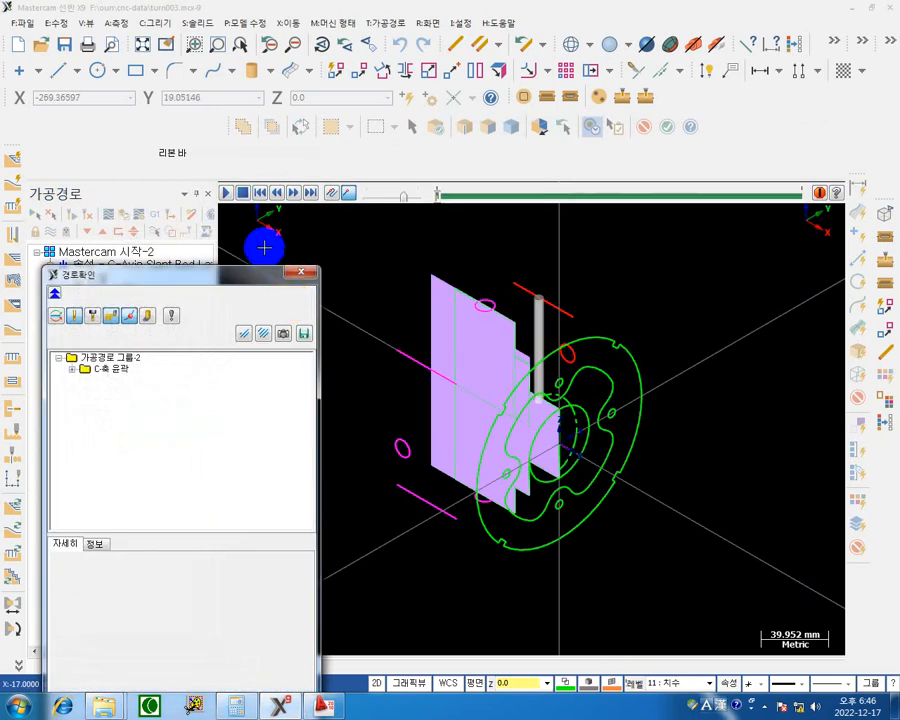
pyautogui.click(228, 192)
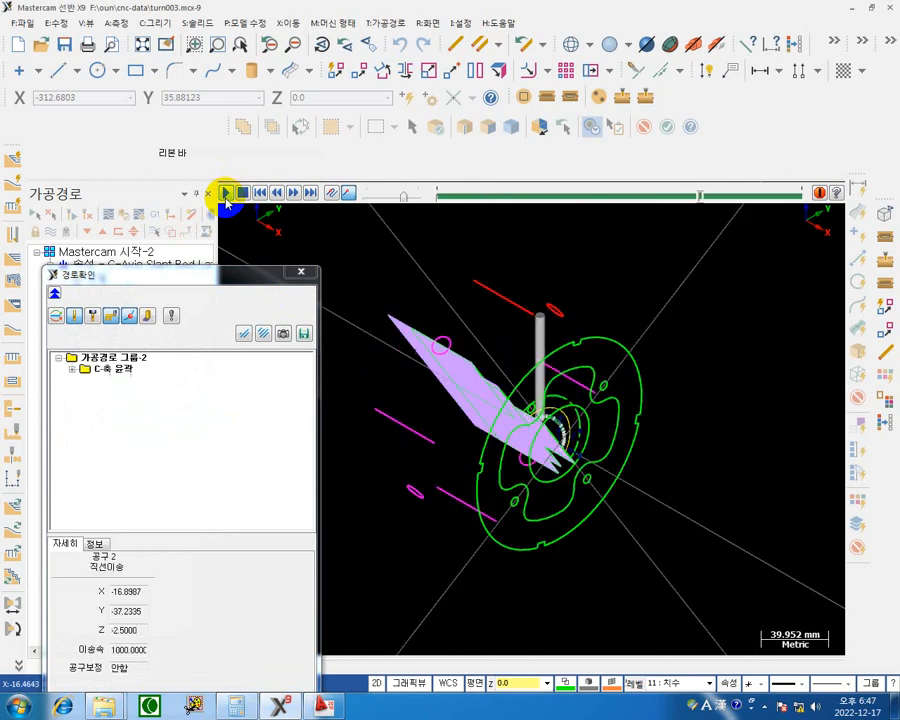
pyautogui.click(301, 271)
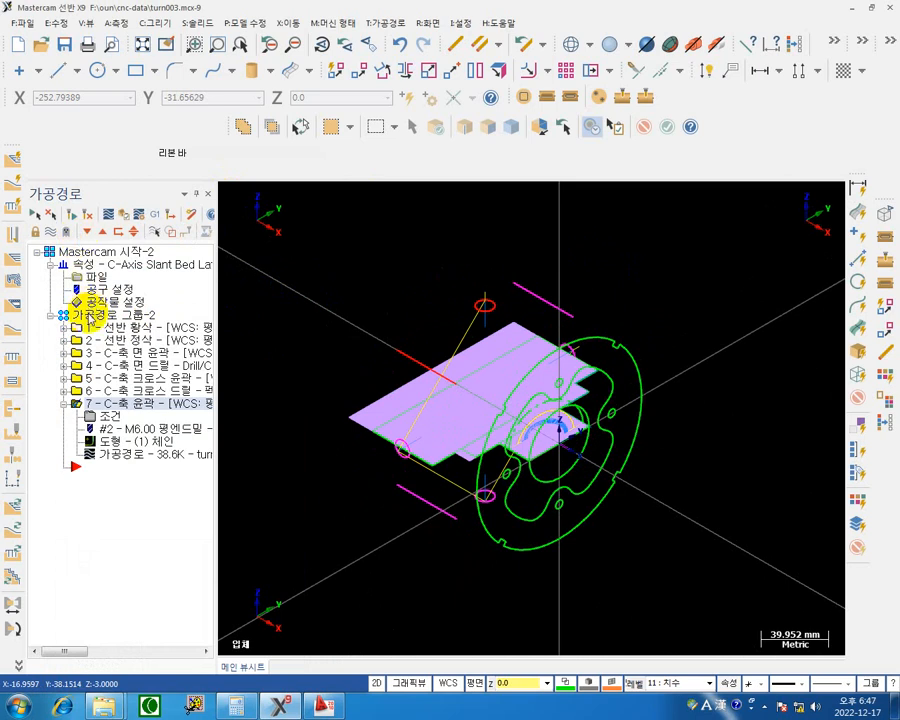
# Verify all operations of the toolpath group in the simulator, playing the cut from the cross drilling into the shaft slot contour.
pyautogui.click(88, 315)
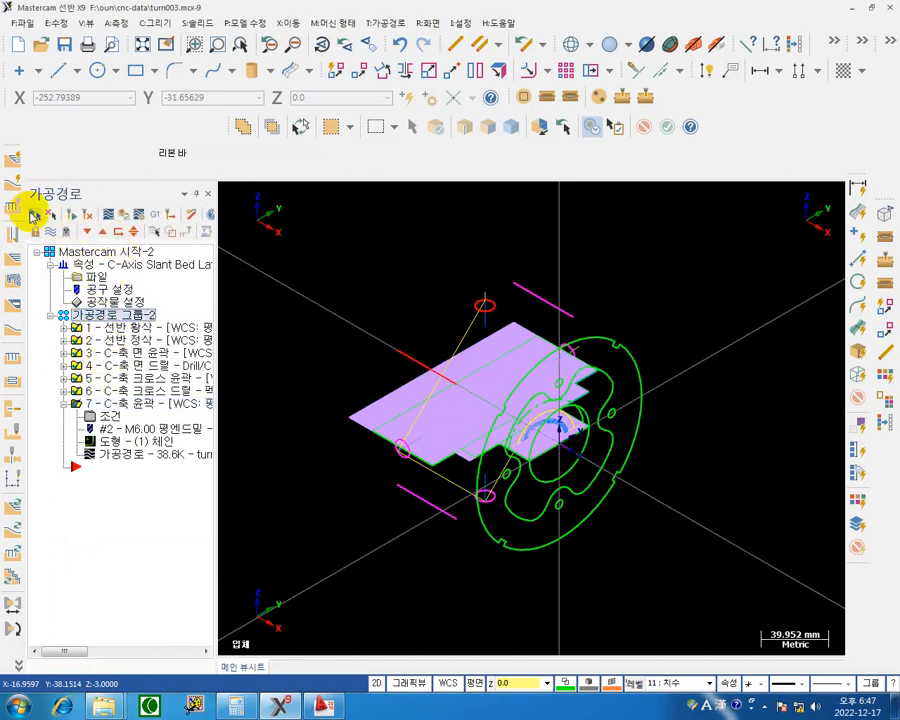
pyautogui.click(125, 215)
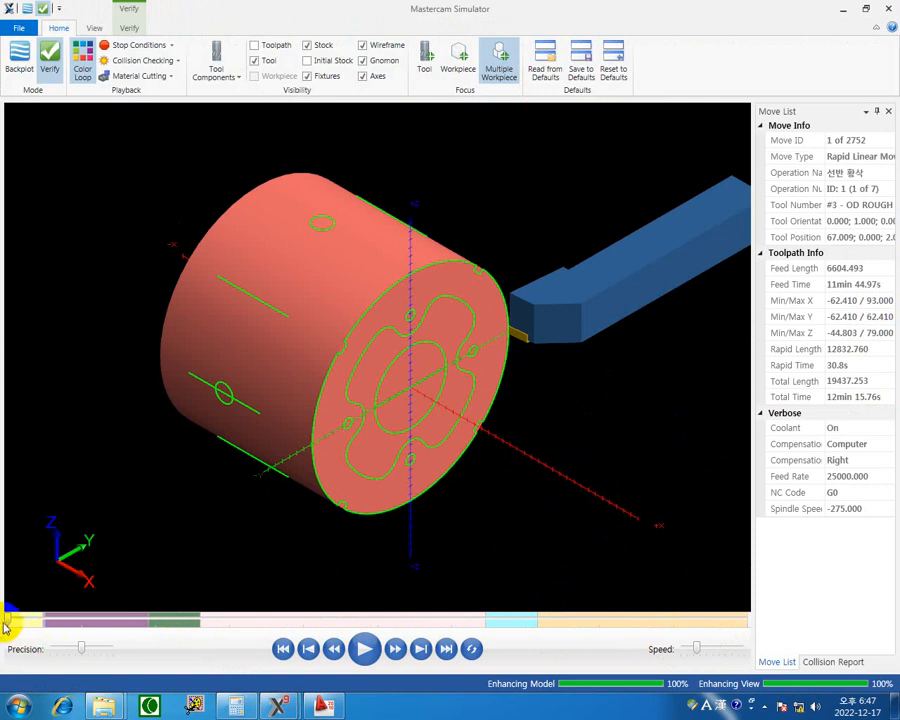
pyautogui.moveTo(7, 622); pyautogui.dragTo(534, 625)
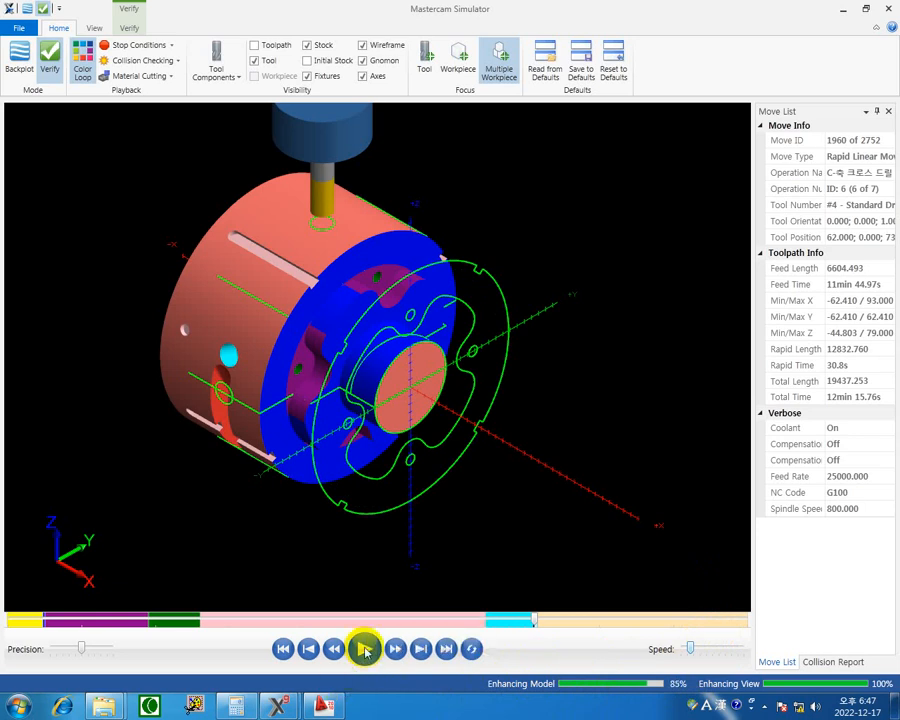
pyautogui.click(365, 650)
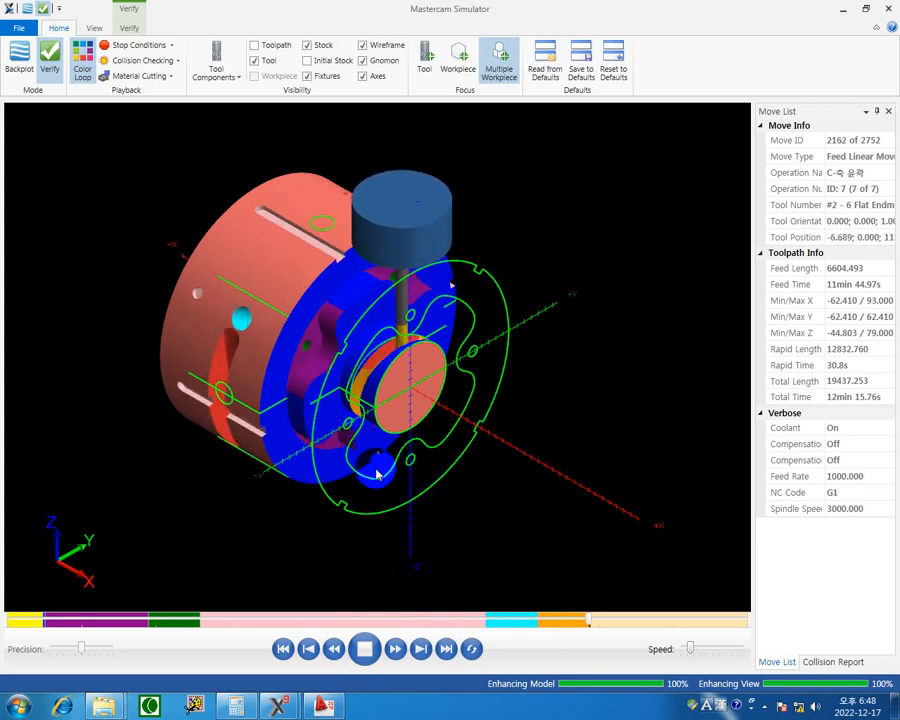
pyautogui.click(888, 8)
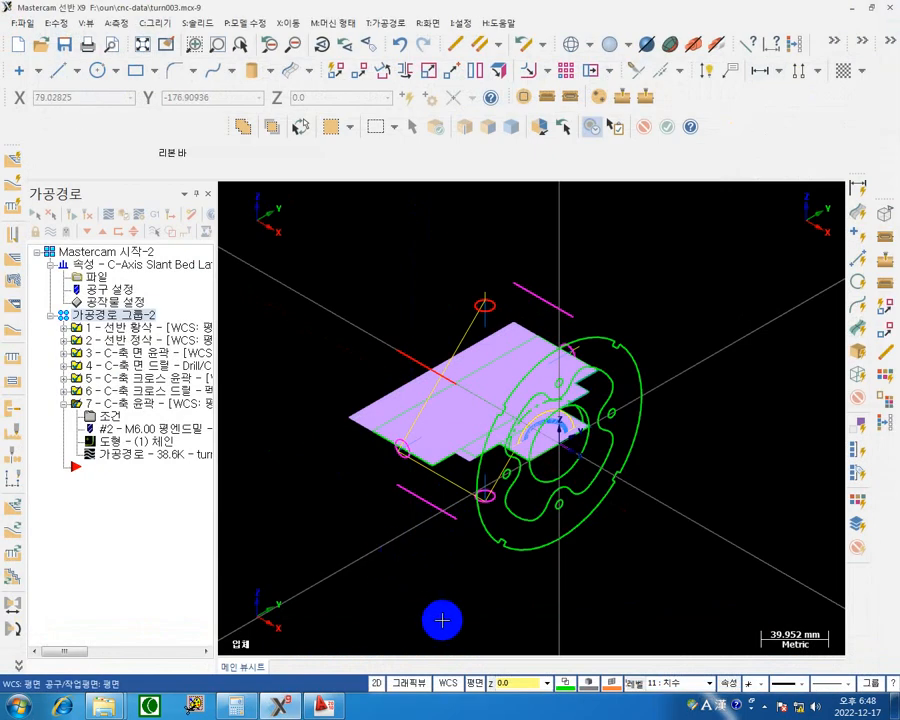
# Check the shaft diameter in turn003.dwg, set the C-axis contour's rotary diameter to 50, and regenerate the toolpath.
pyautogui.click(112, 418)
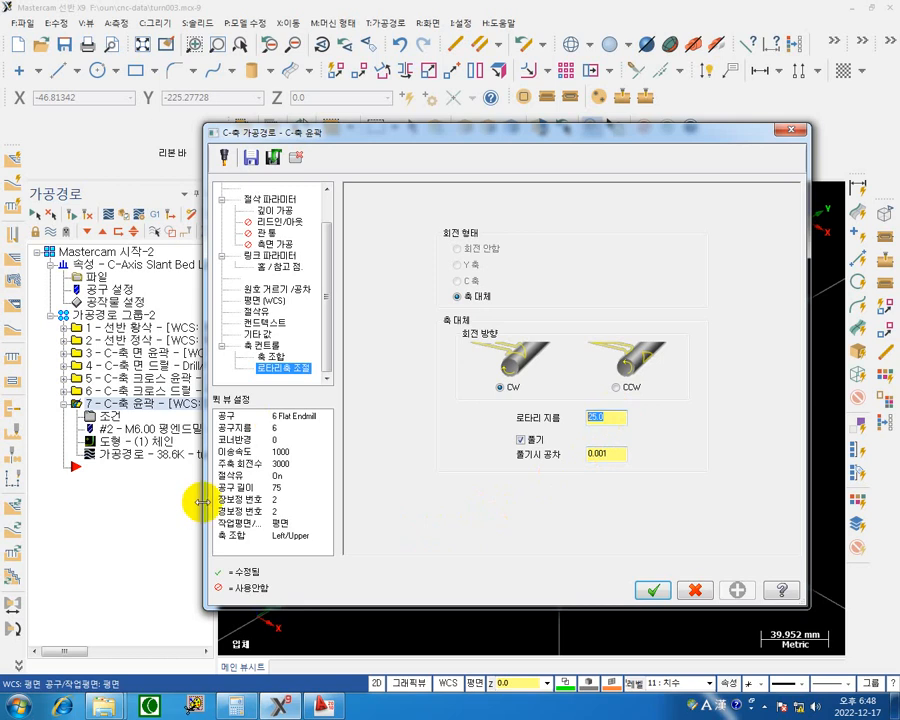
pyautogui.press('Return')
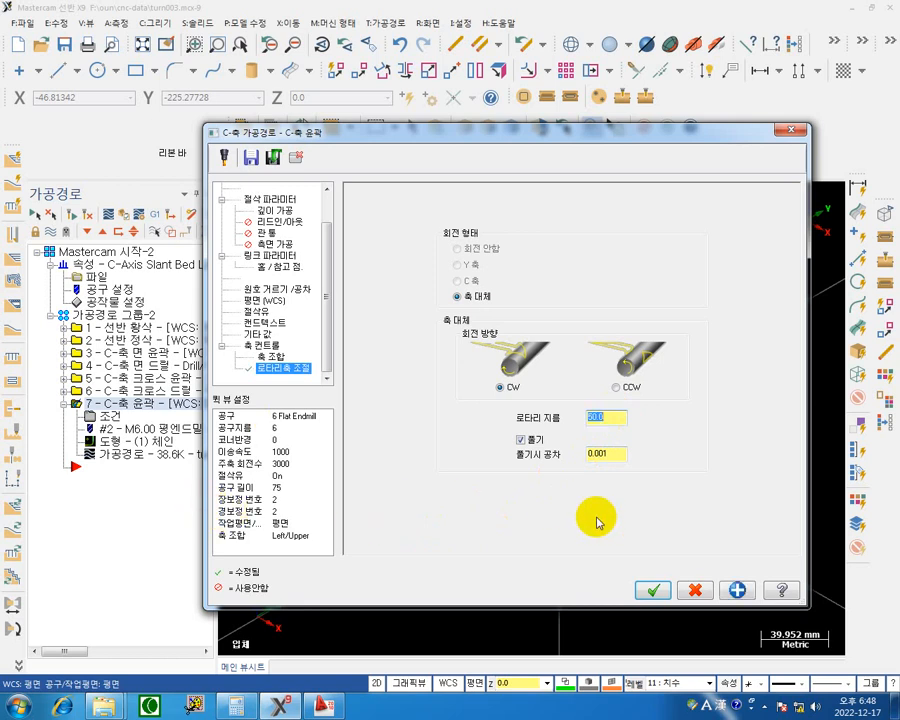
pyautogui.click(322, 706)
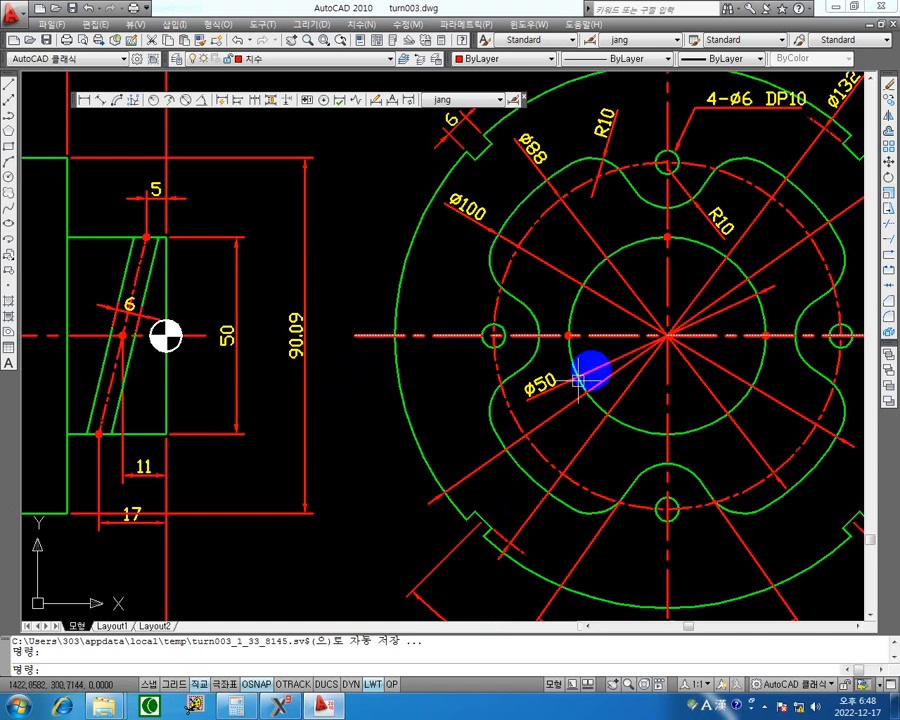
pyautogui.click(834, 8)
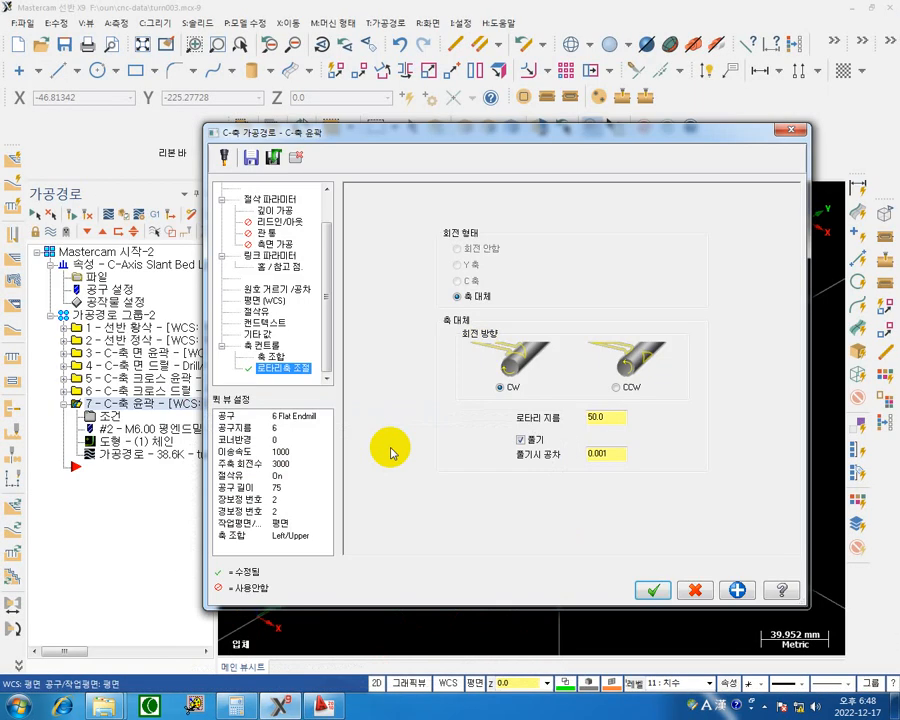
pyautogui.click(652, 590)
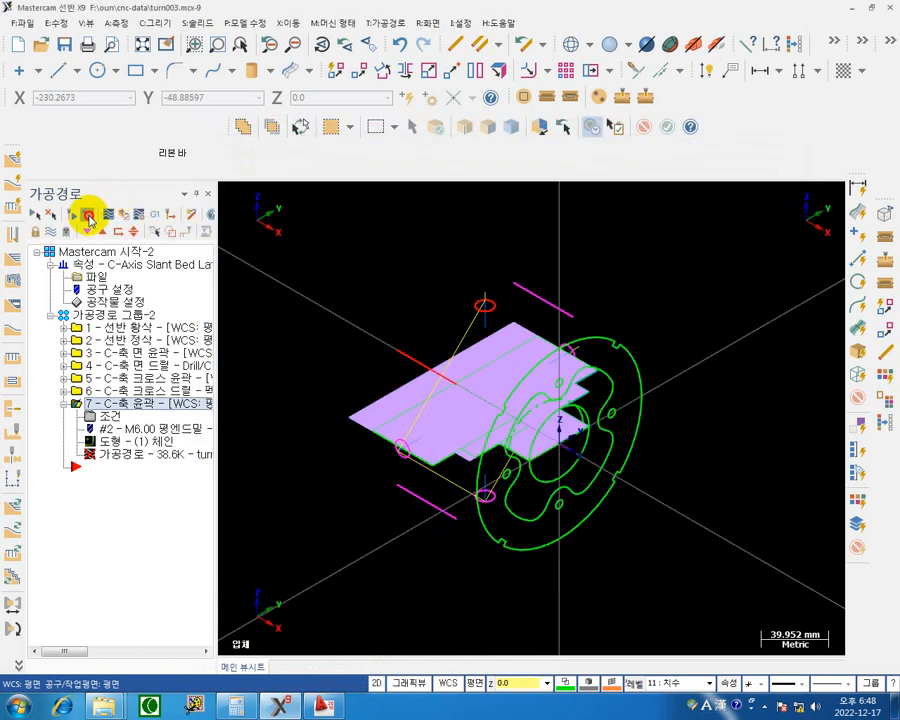
pyautogui.click(88, 215)
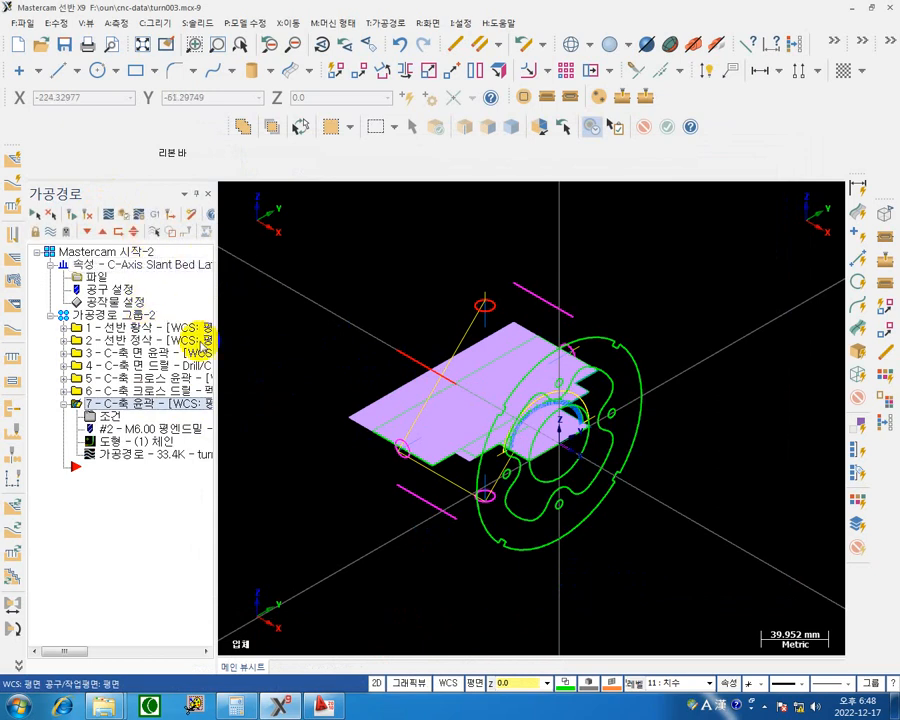
# Verify the whole toolpath group again with the regenerated shaft slot contour, and close the simulator.
pyautogui.click(84, 314)
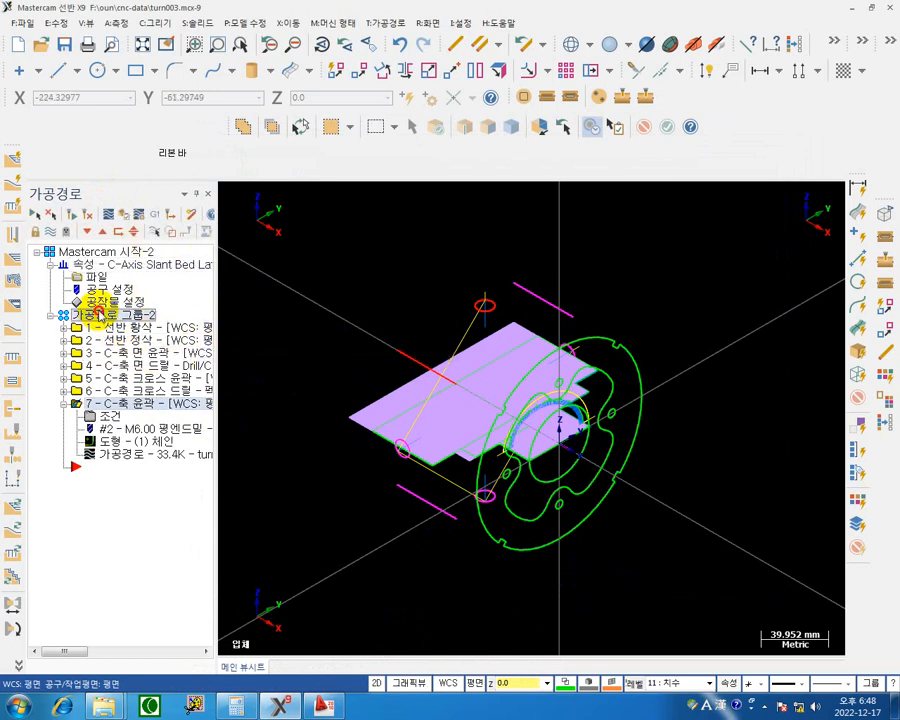
pyautogui.click(124, 215)
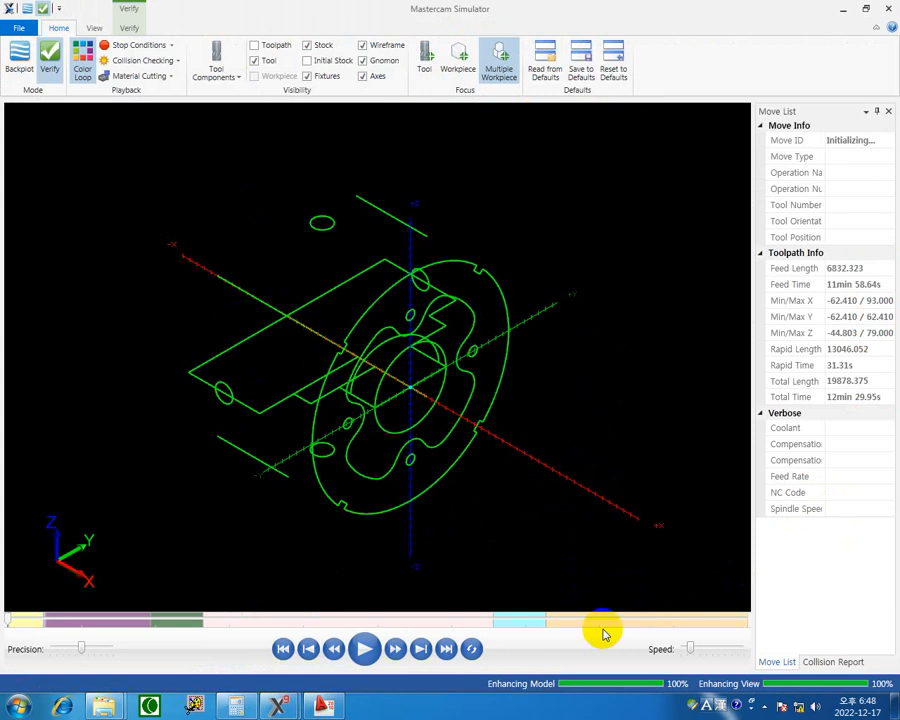
pyautogui.moveTo(8, 620); pyautogui.dragTo(555, 621)
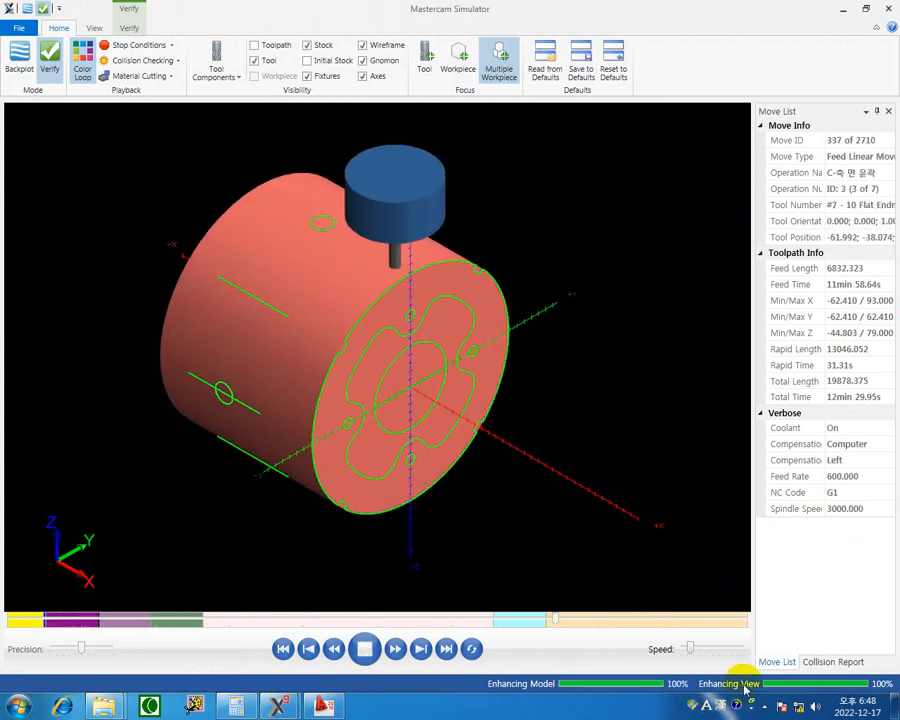
pyautogui.click(364, 652)
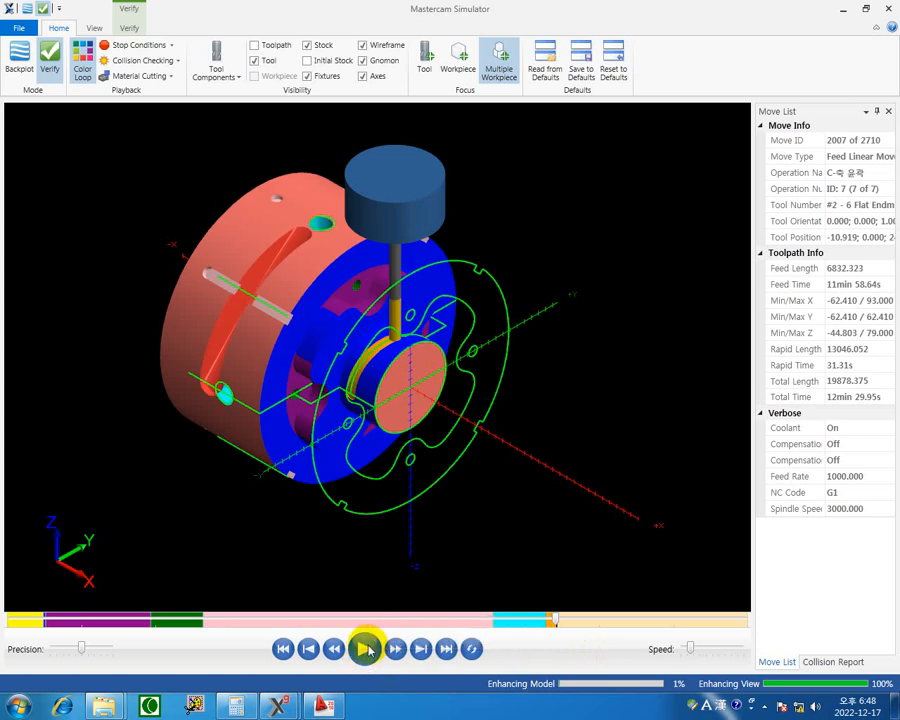
pyautogui.click(370, 654)
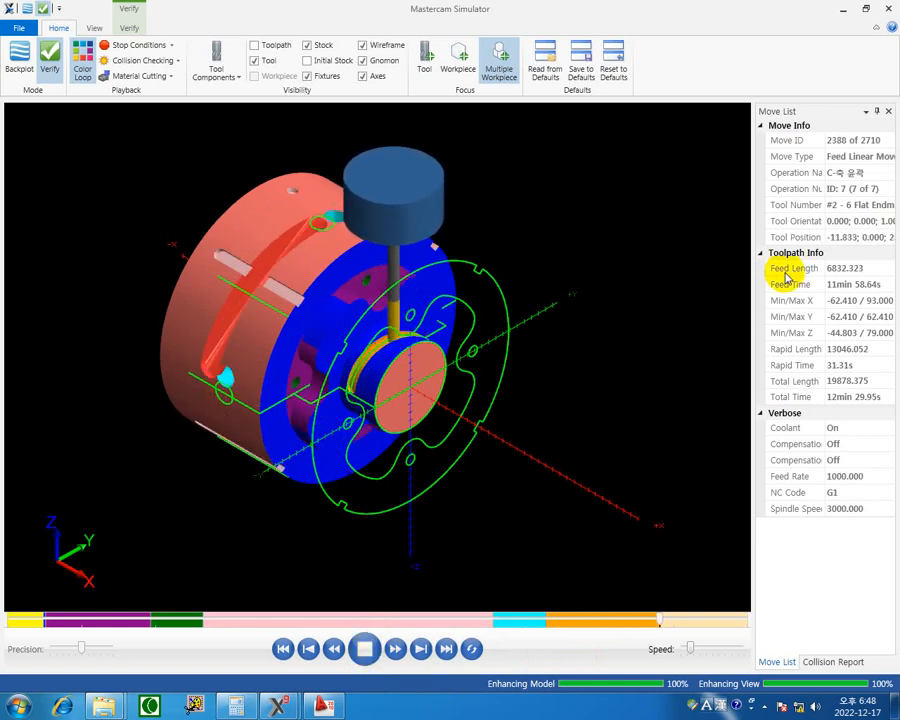
pyautogui.click(888, 12)
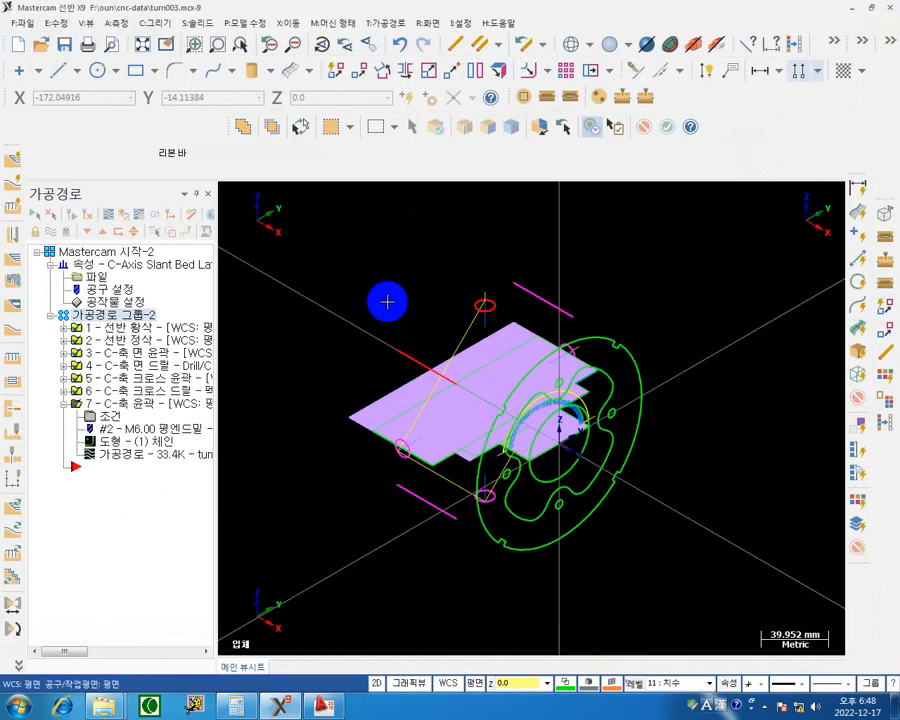
# Post the shaft slot's C-axis contour operation to turn003.NC, replacing the existing file, and open the NC code.
pyautogui.click(156, 215)
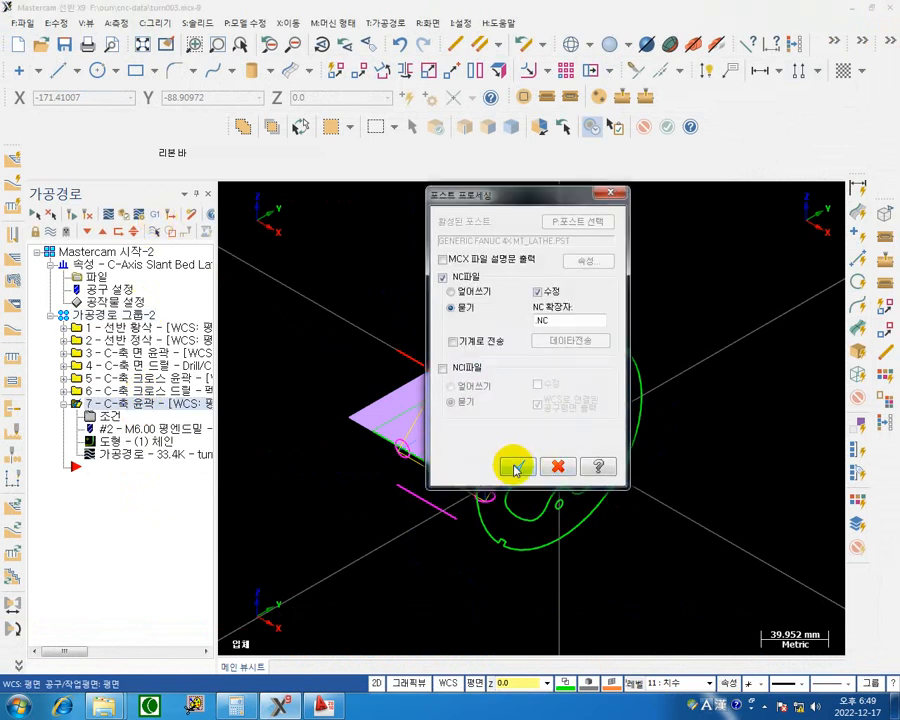
pyautogui.click(514, 518)
pyautogui.click(512, 386)
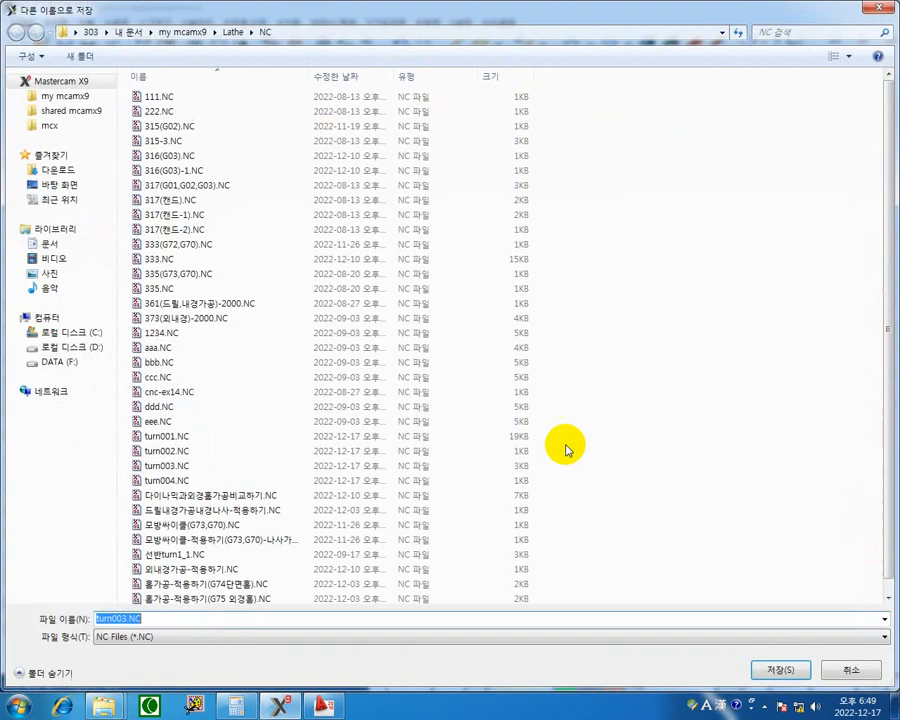
pyautogui.click(786, 669)
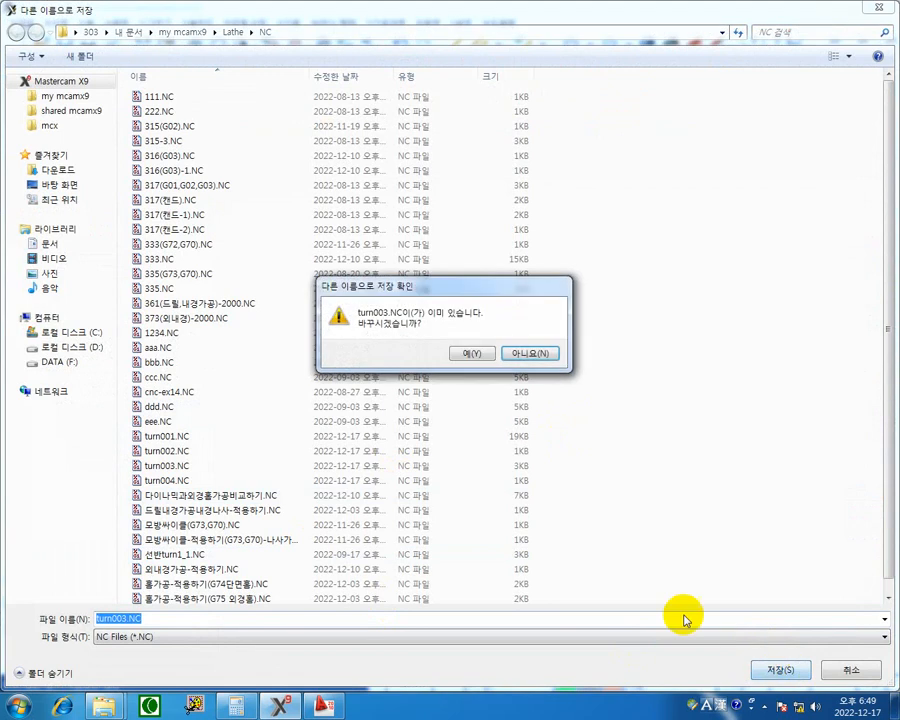
pyautogui.click(474, 356)
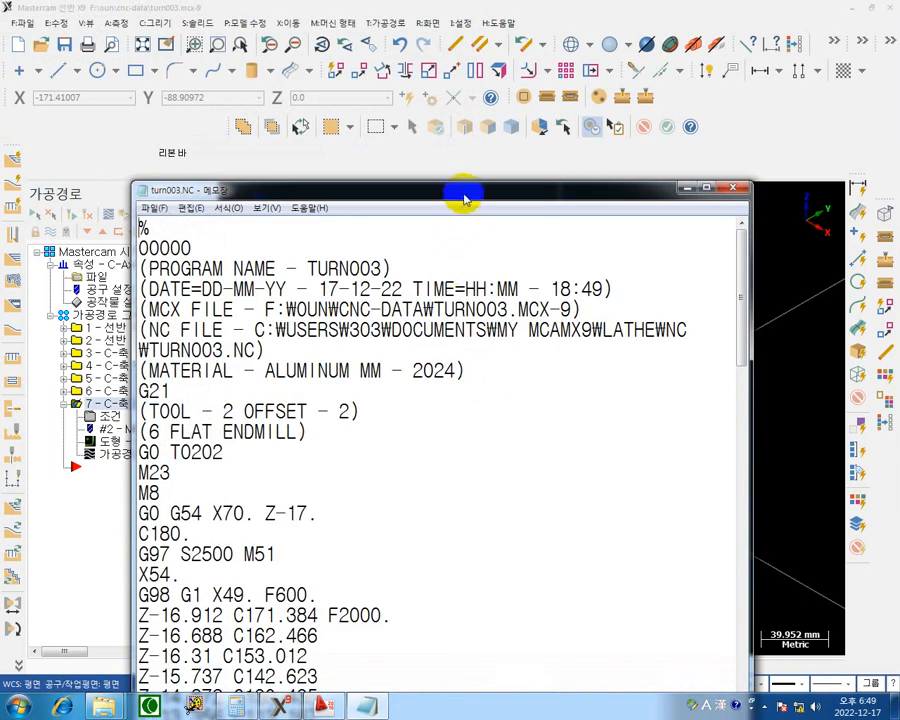
# Examine the beginning of the turn003.NC code, checking the X approach position and the first pass's X depth and combined Z and C moves.
pyautogui.moveTo(460, 195); pyautogui.dragTo(456, 32)
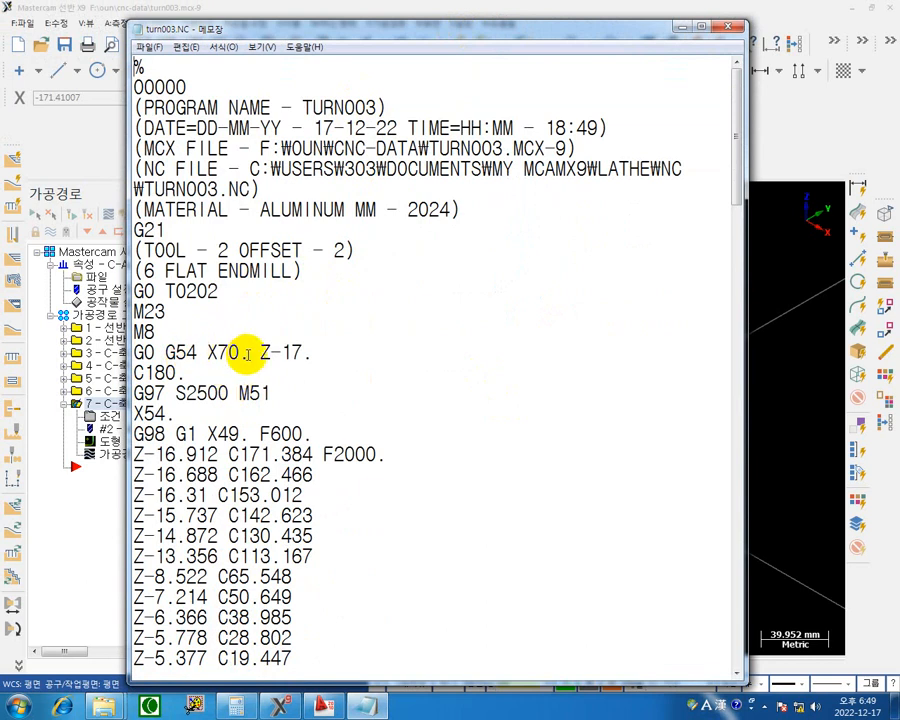
pyautogui.moveTo(248, 354); pyautogui.dragTo(205, 351)
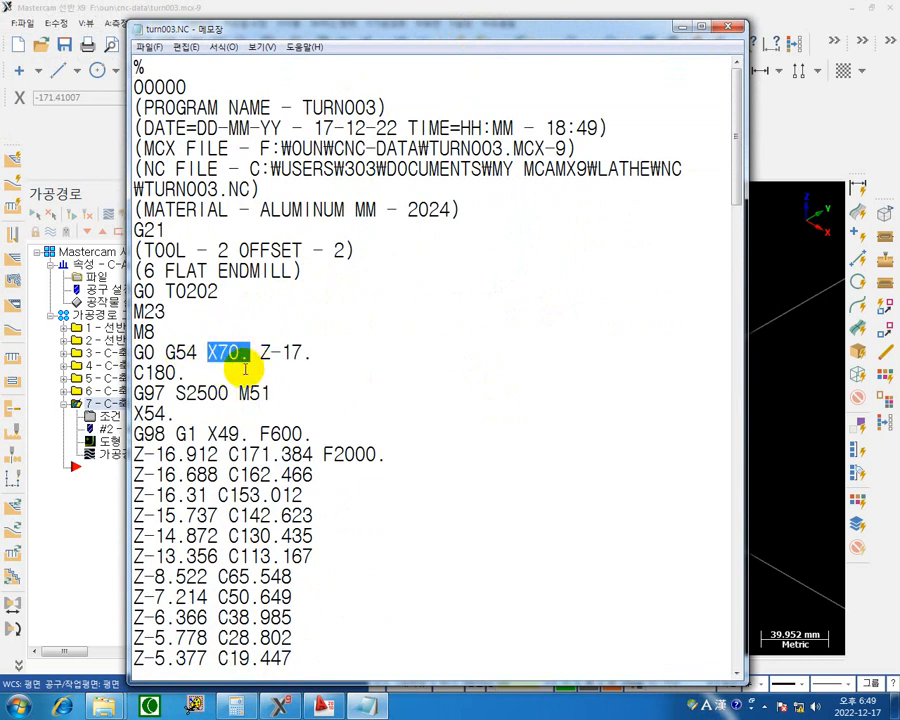
pyautogui.scroll(-2, 233, 366)
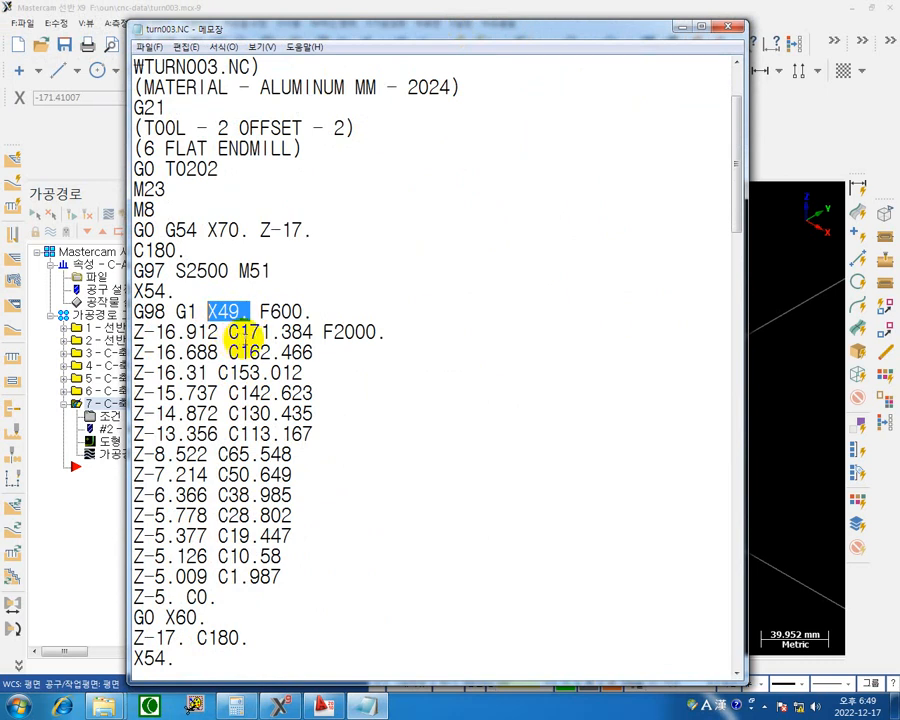
pyautogui.scroll(-2, 242, 340)
pyautogui.moveTo(156, 210); pyautogui.dragTo(258, 210)
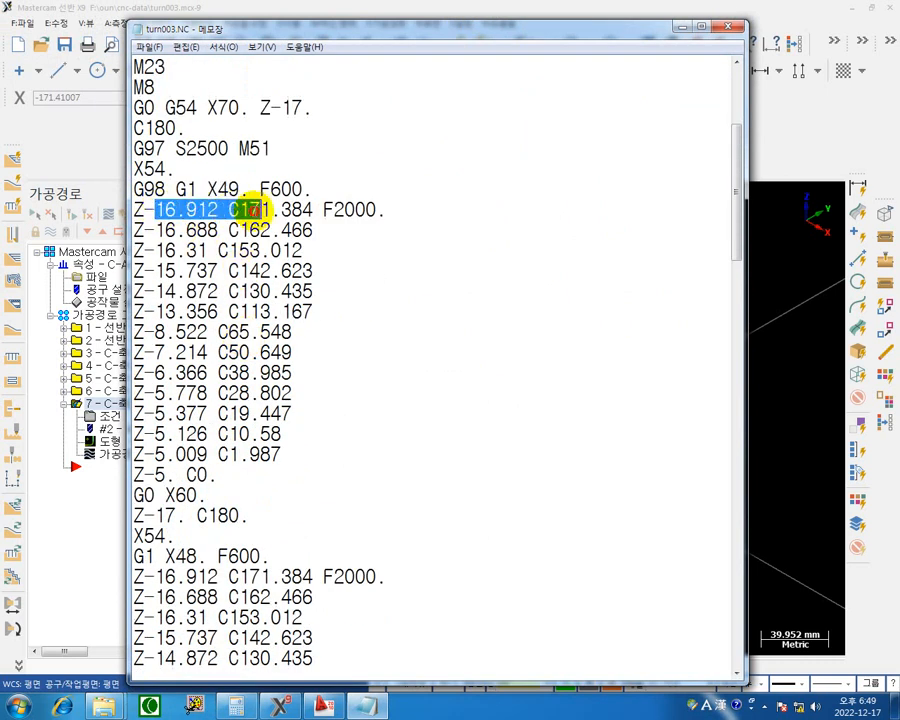
pyautogui.click(366, 208)
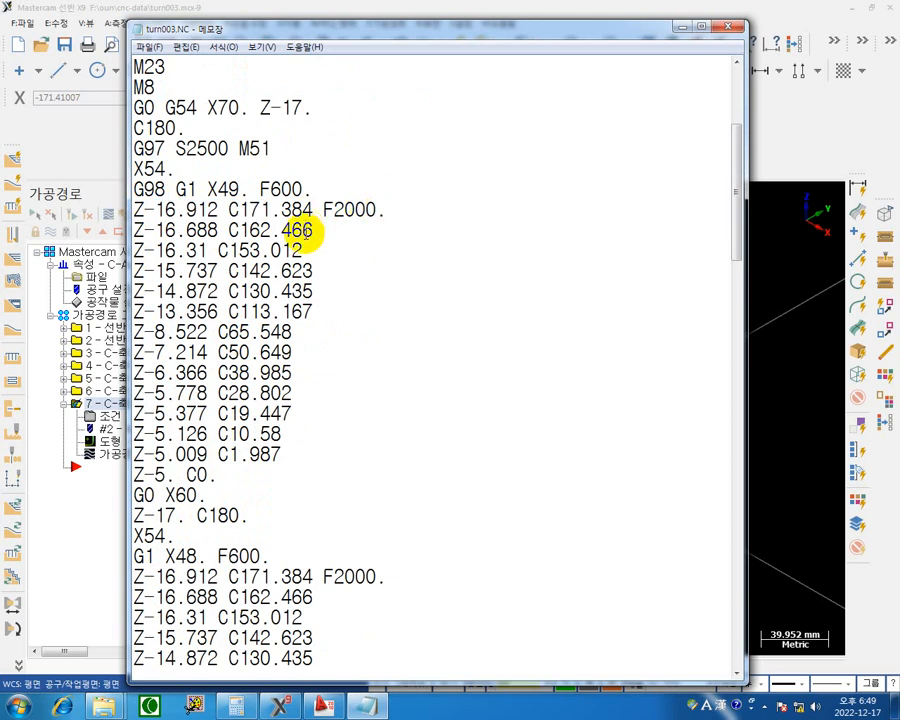
# Check the X depth of each following slot pass down to the program end in turn003.NC, and close the NC code.
pyautogui.scroll(-5, 193, 435)
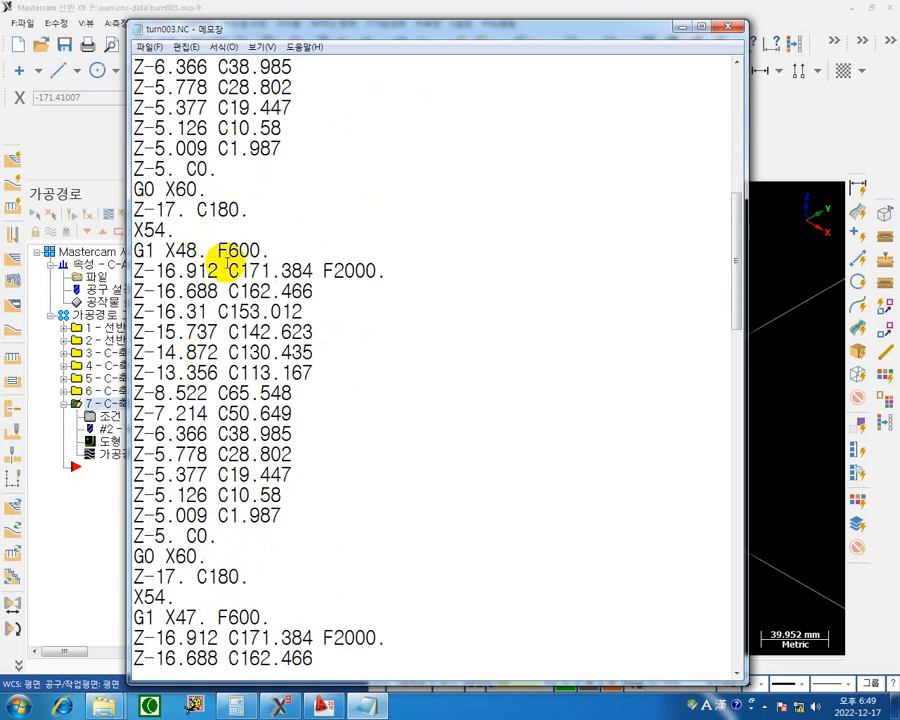
pyautogui.scroll(-1, 235, 290)
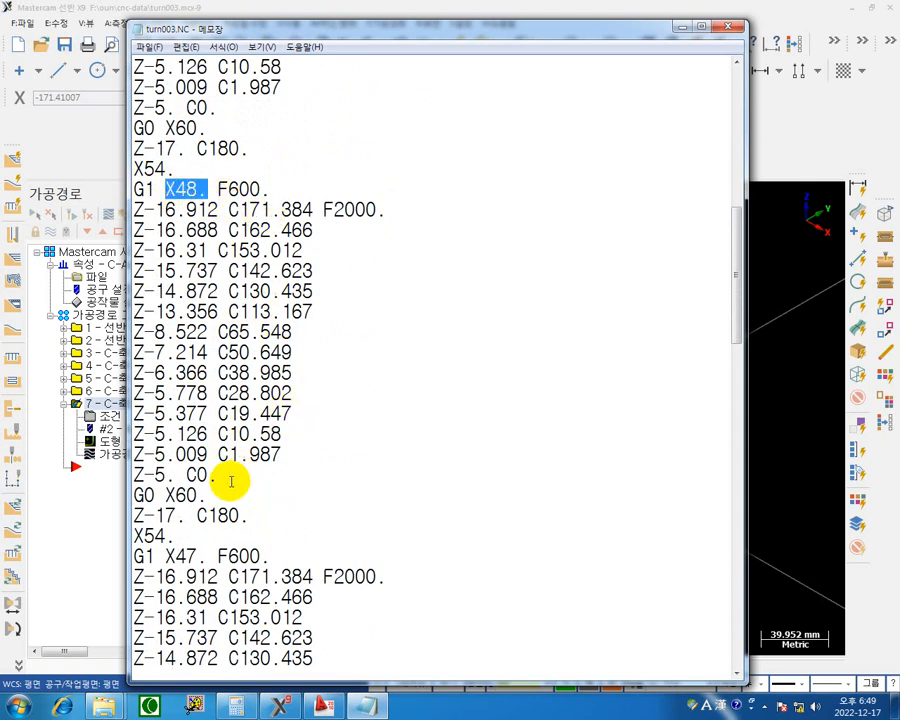
pyautogui.scroll(-2, 235, 478)
pyautogui.moveTo(205, 436); pyautogui.dragTo(147, 434)
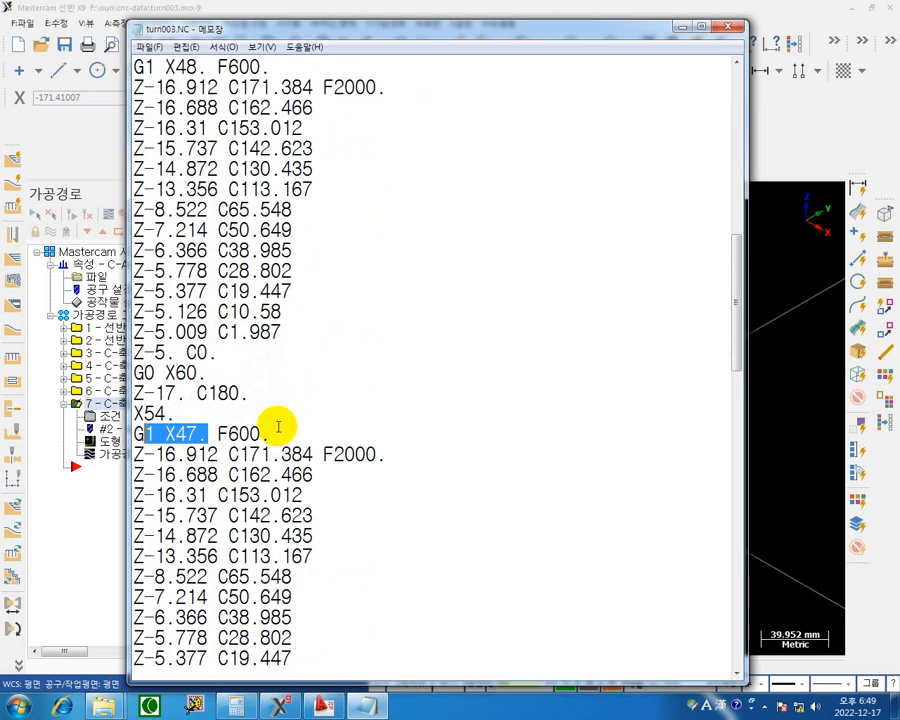
pyautogui.scroll(-4, 310, 422)
pyautogui.scroll(-8, 405, 435)
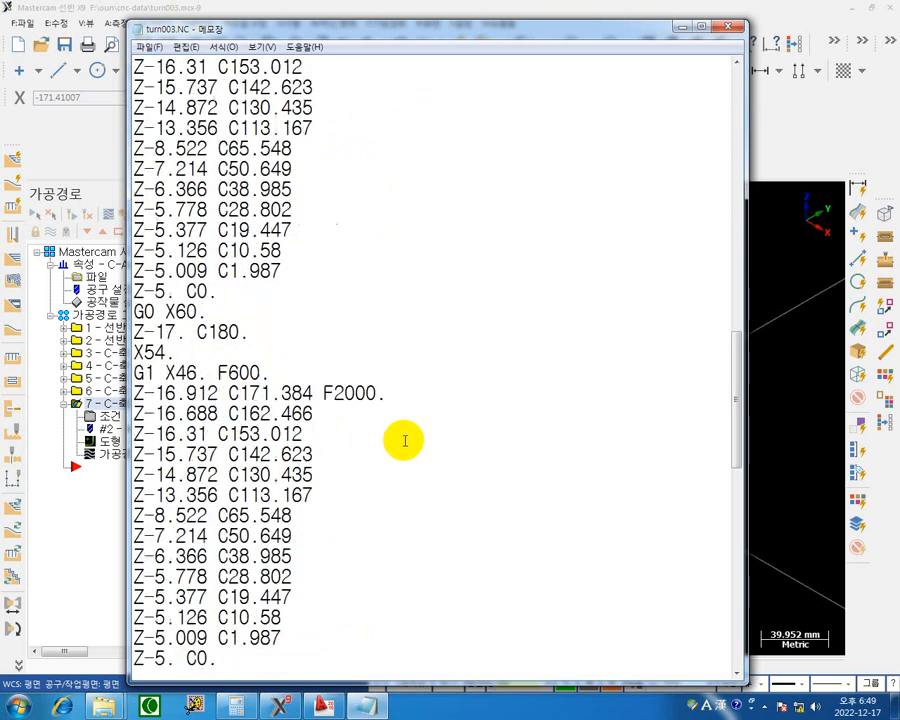
pyautogui.scroll(-9, 389, 451)
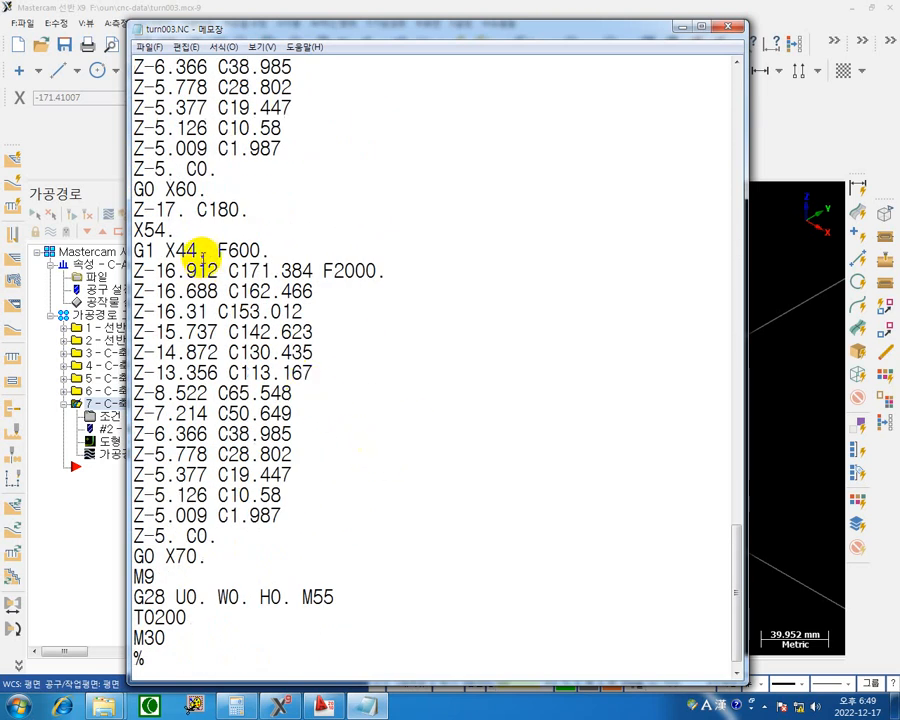
pyautogui.moveTo(206, 251); pyautogui.dragTo(154, 250)
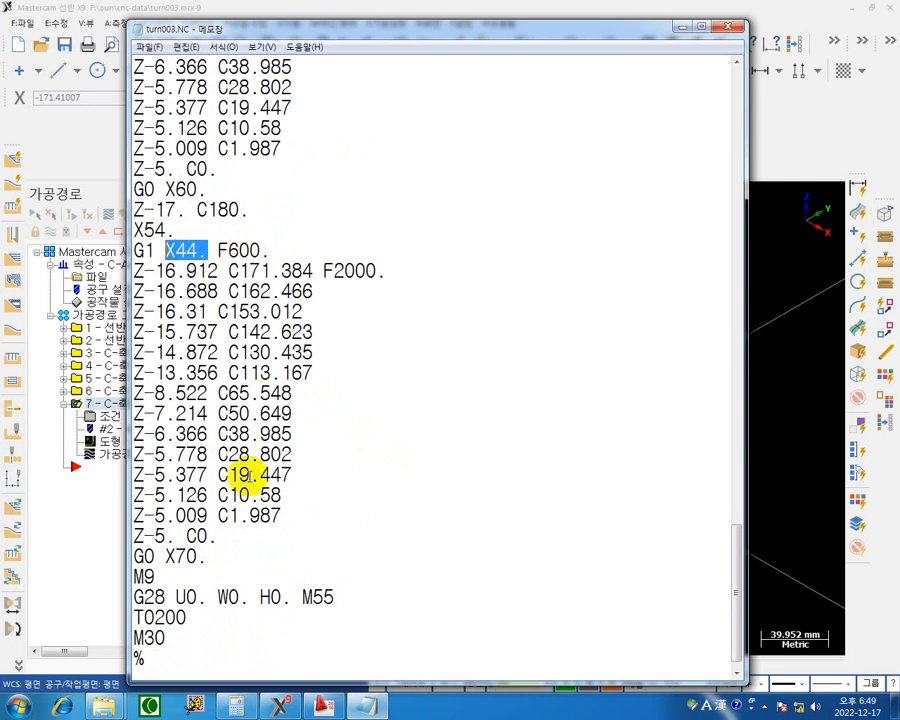
pyautogui.scroll(-1, 320, 500)
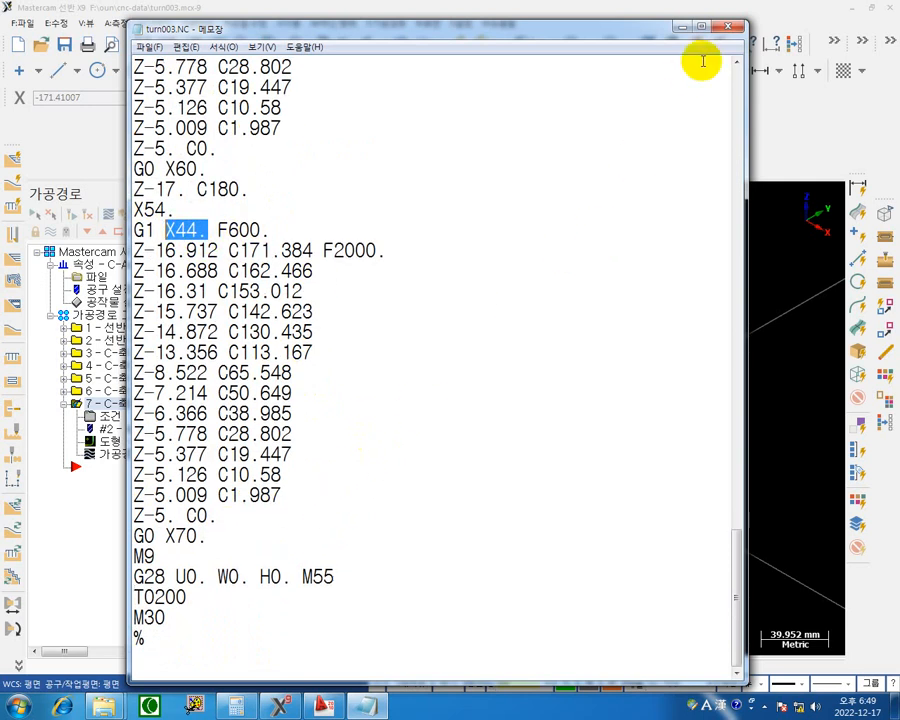
pyautogui.click(733, 26)
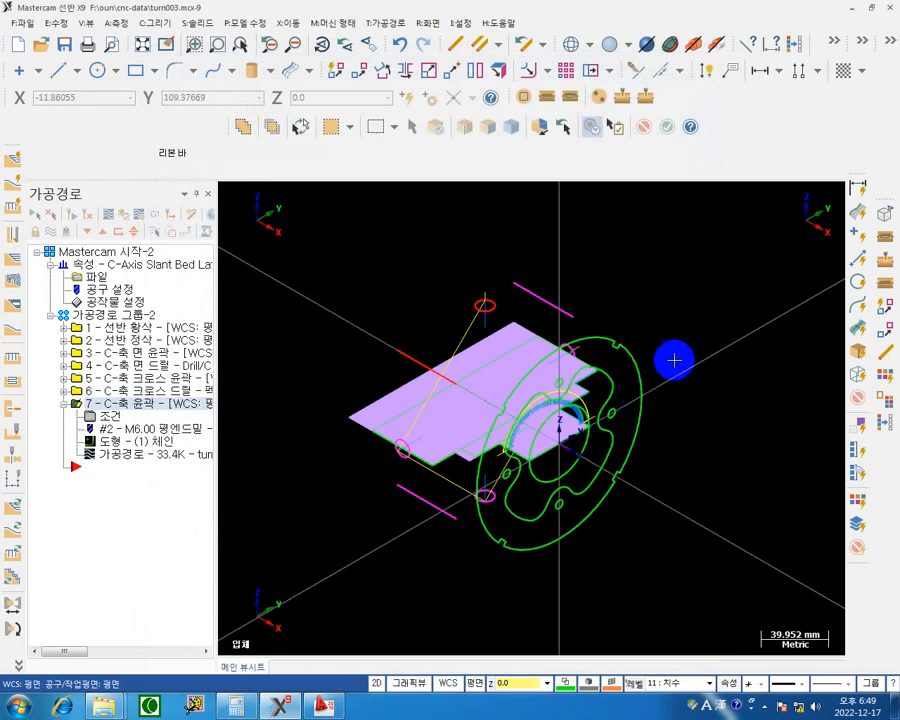